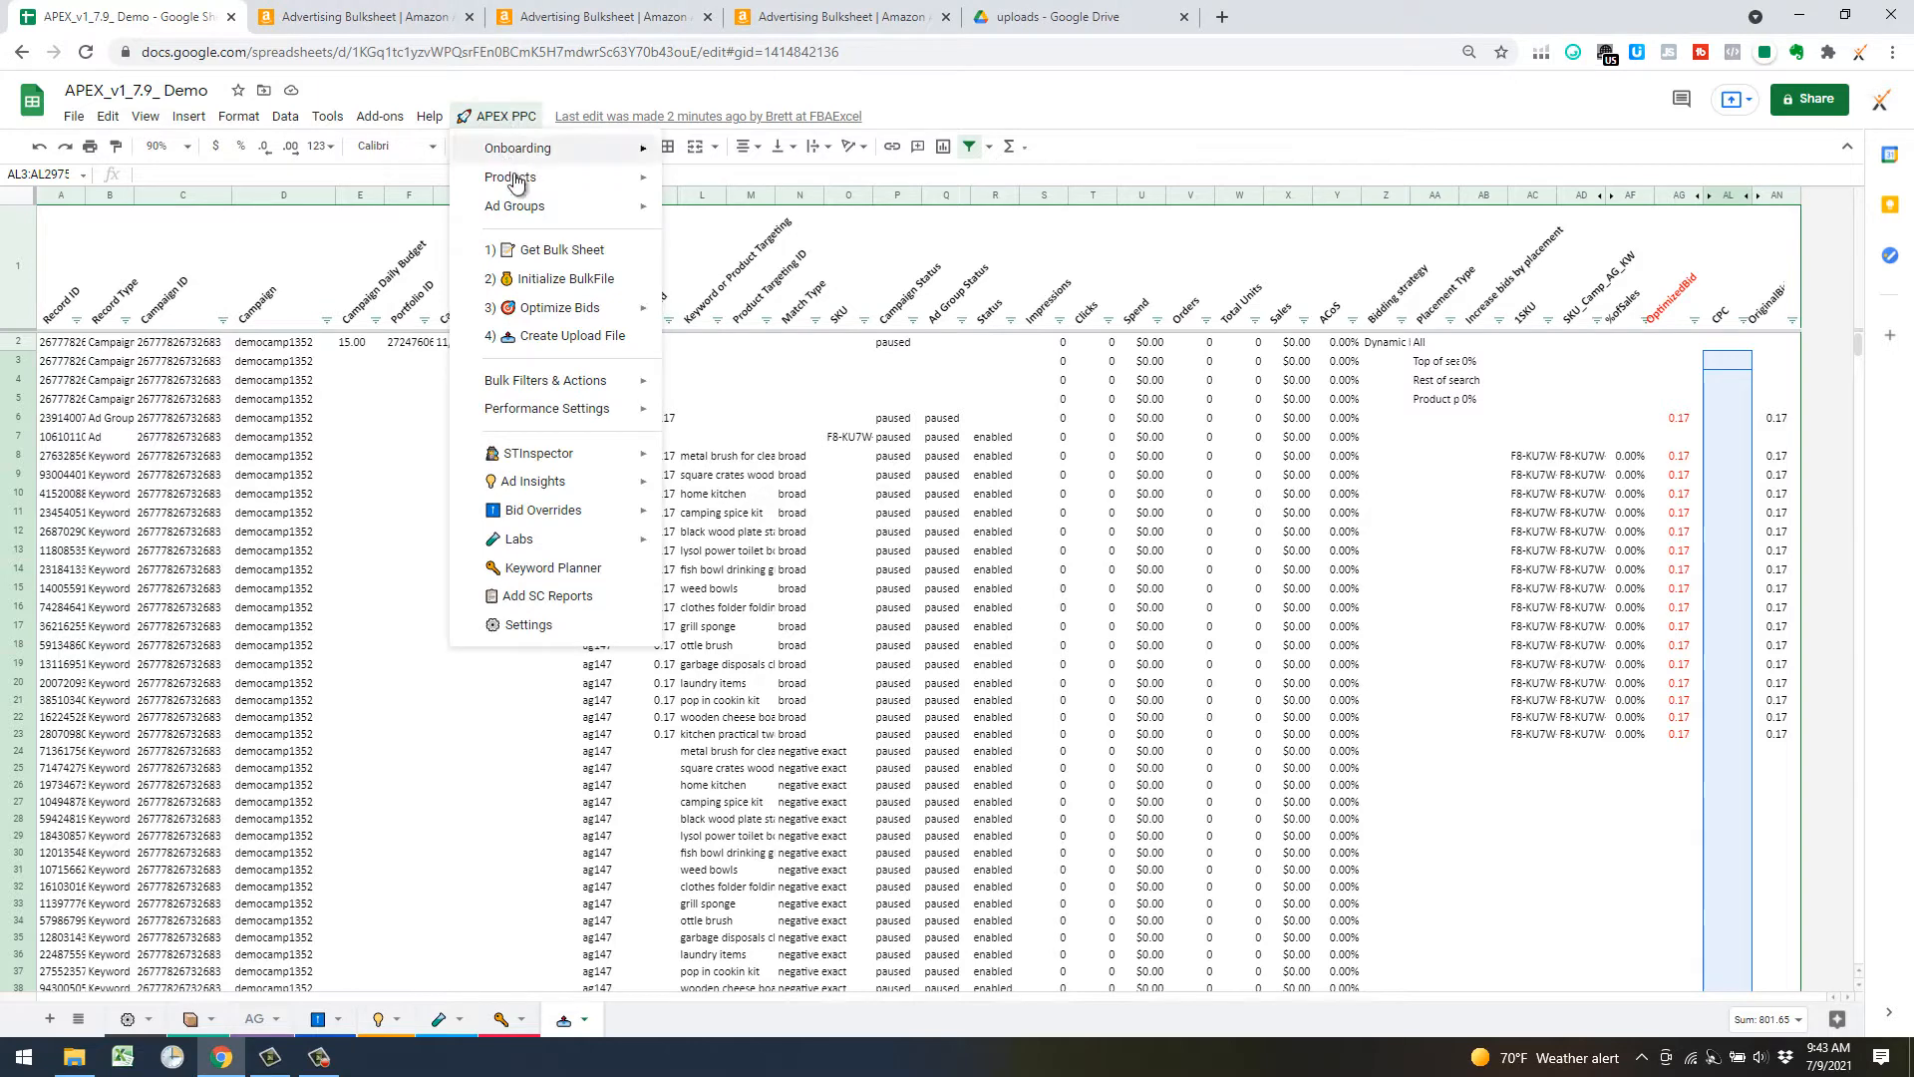
{"action": "mouse_move", "coordinate": [558, 379]}
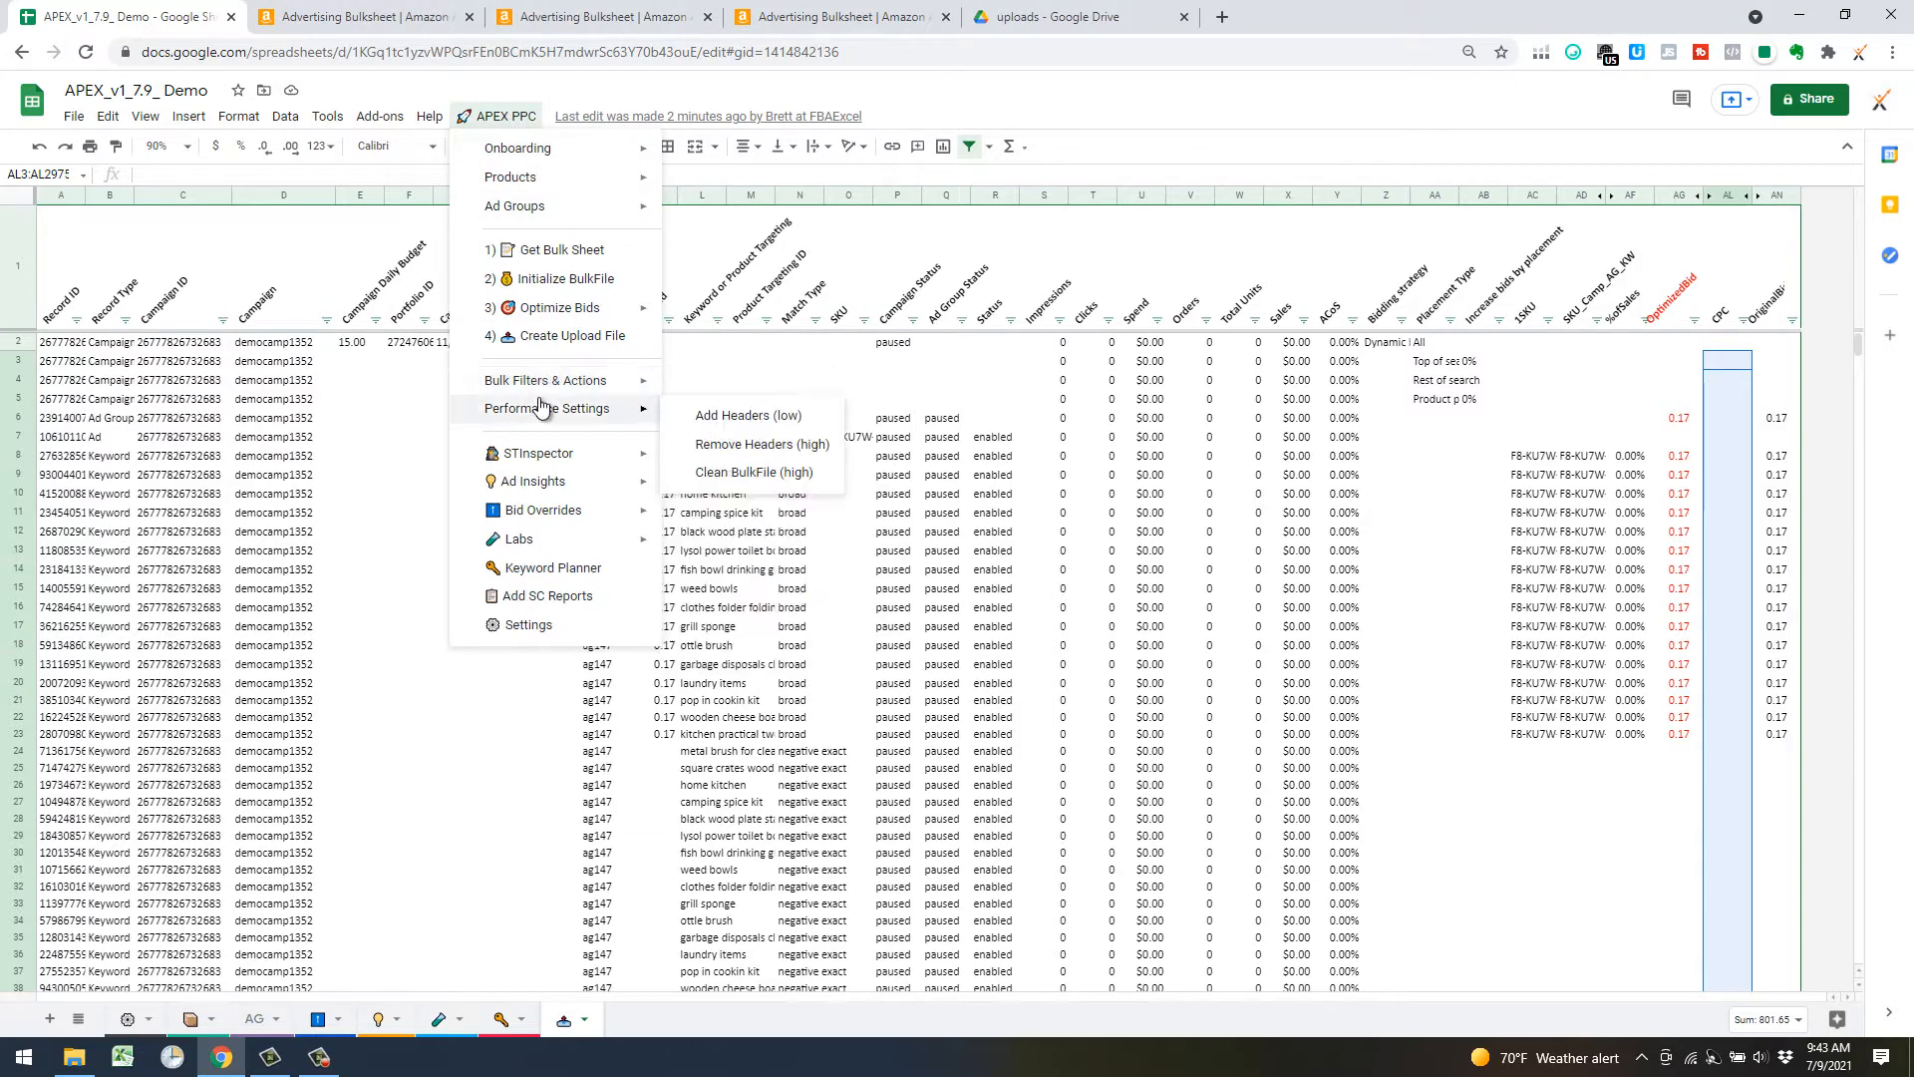
{"action": "left_click", "coordinate": [1053, 401]}
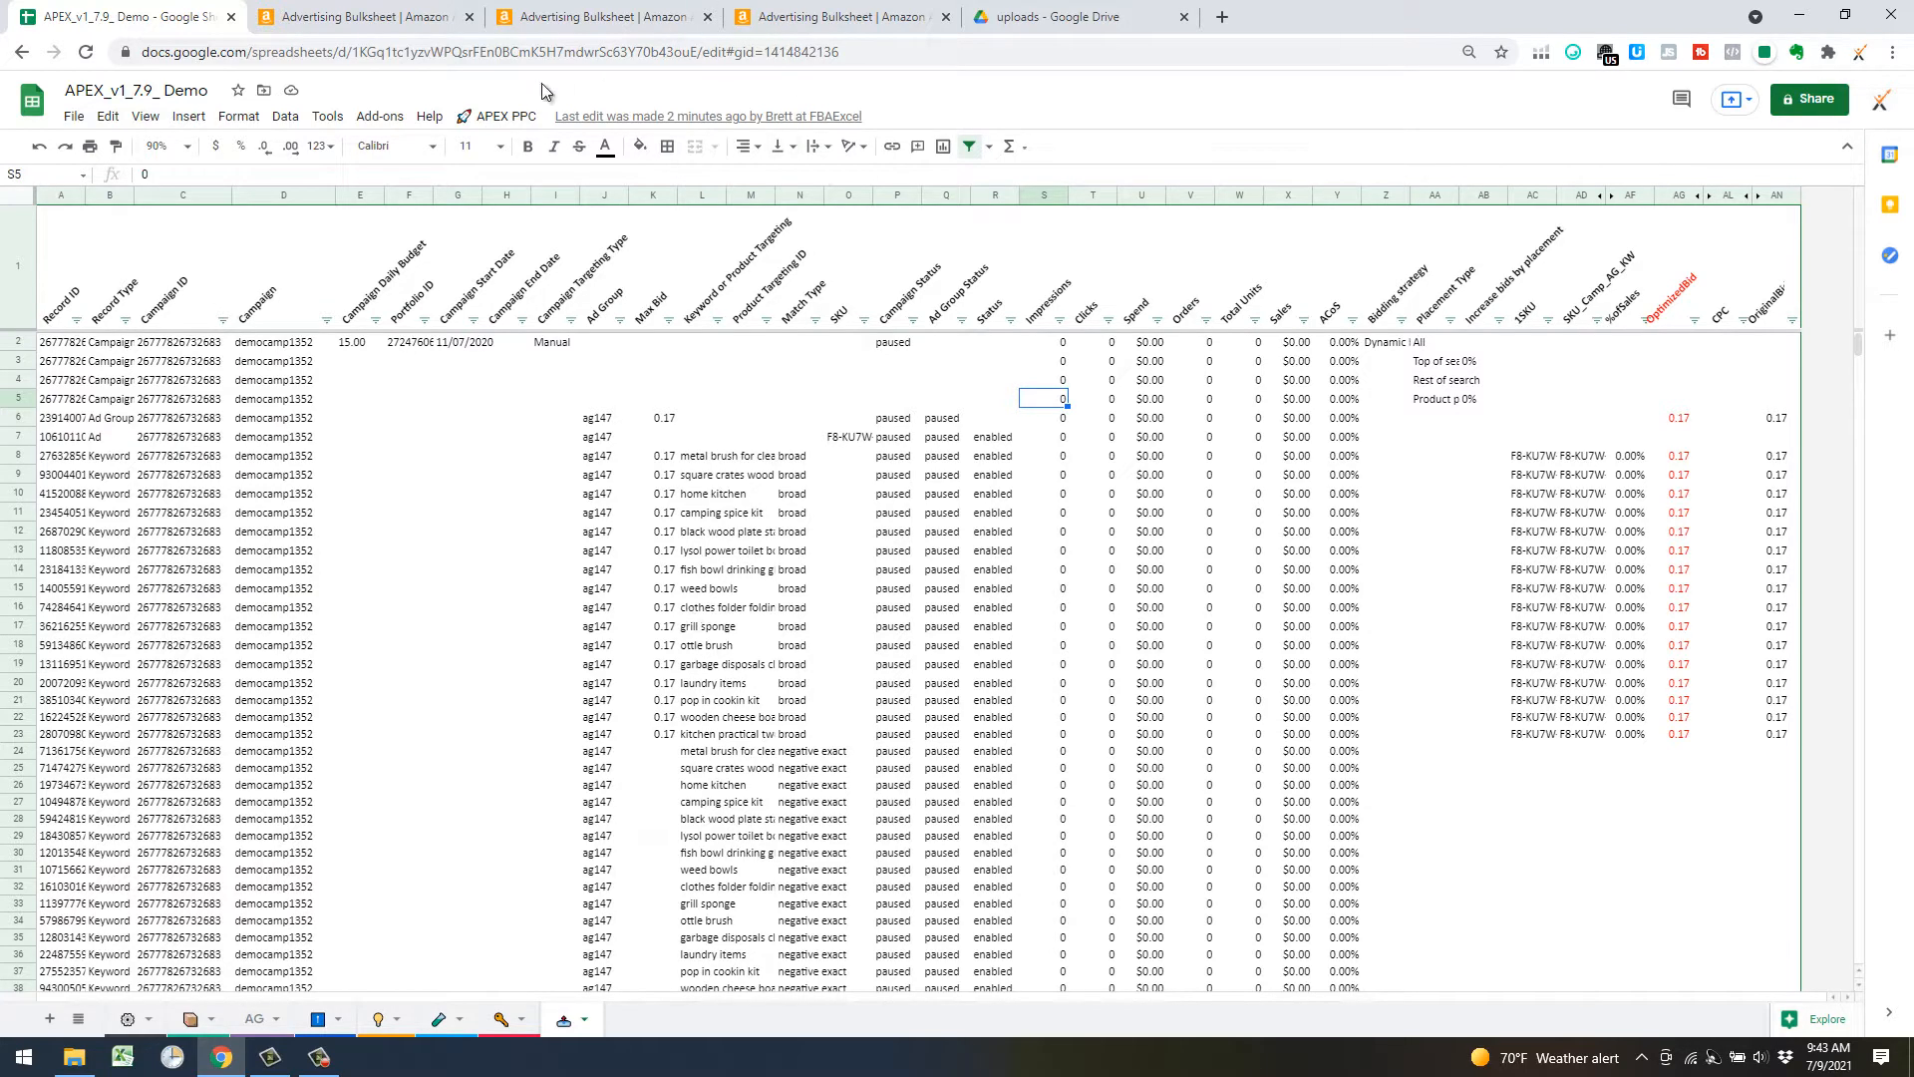
{"action": "left_click", "coordinate": [517, 114]}
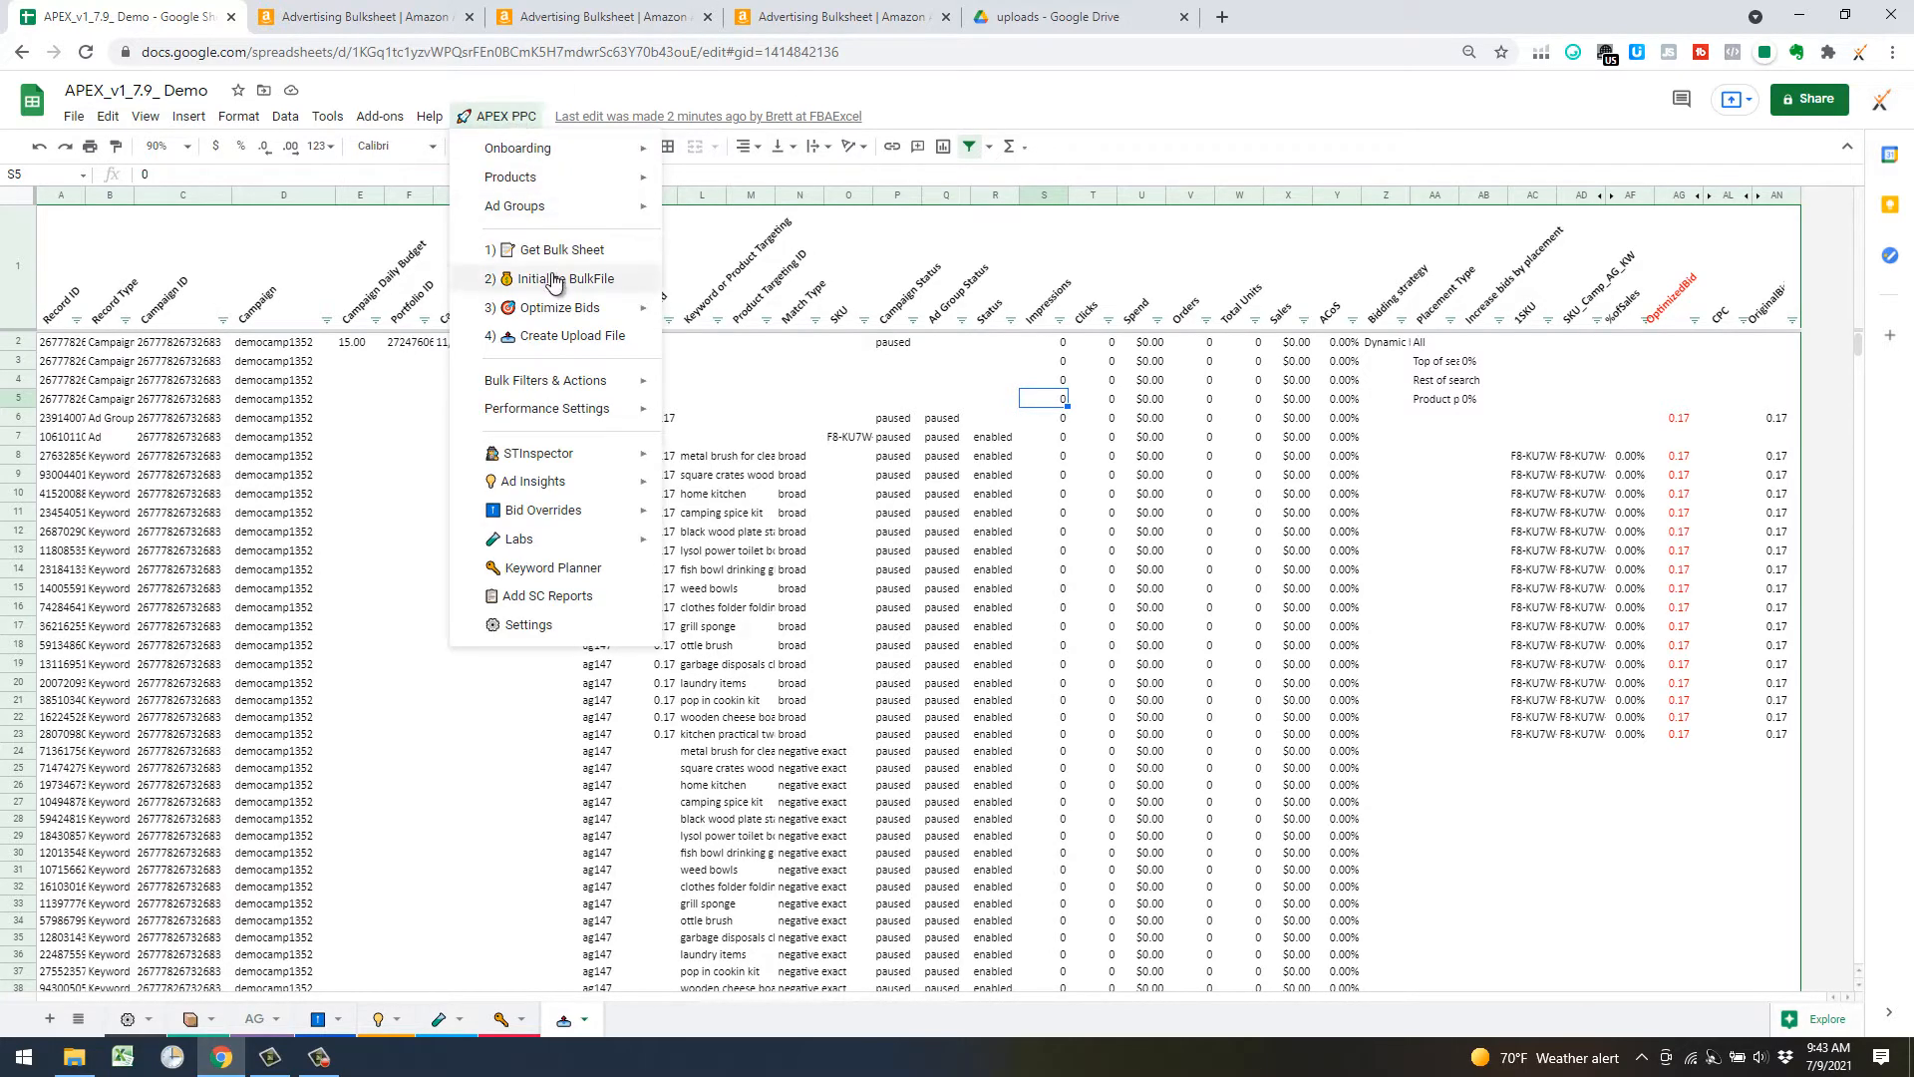
{"action": "left_click", "coordinate": [1088, 605]}
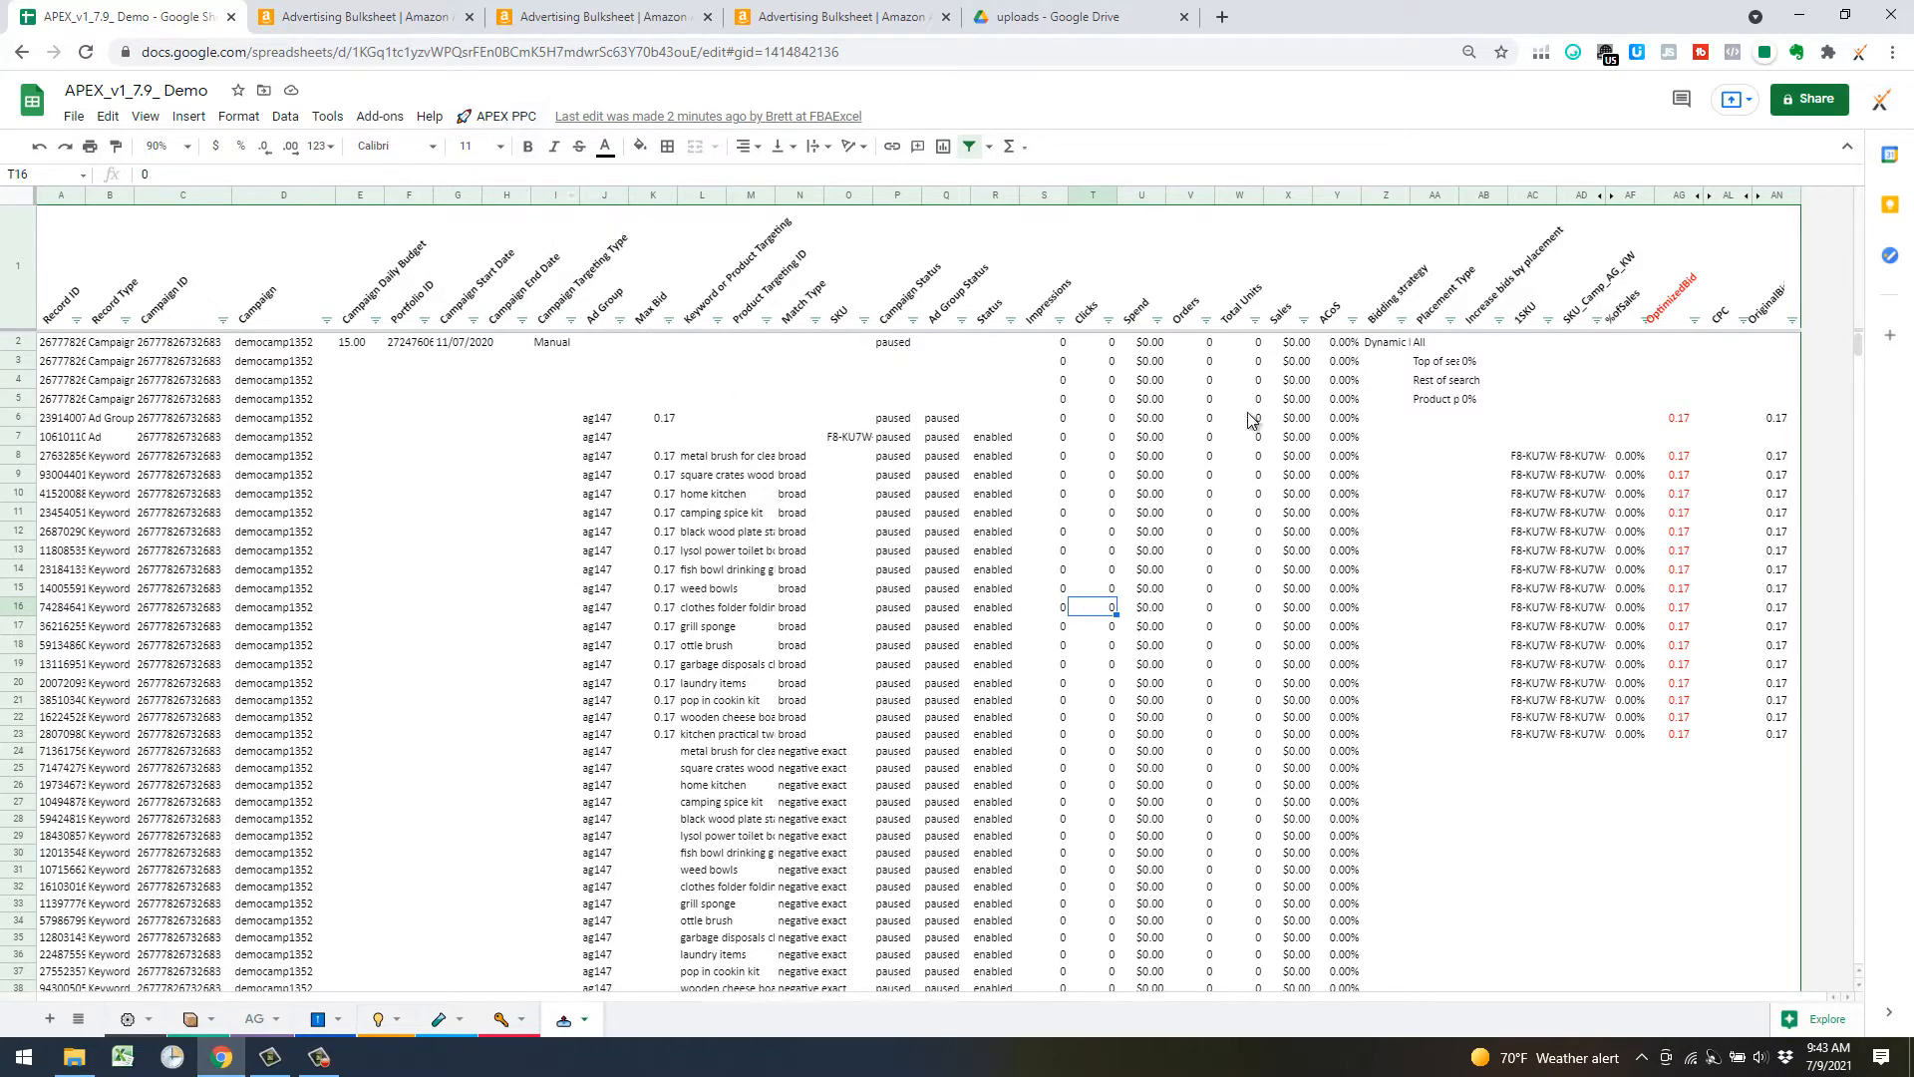
Step: Apply the APEX PPC All Targets bulk filter and look over the listed record types and campaigns
{"action": "left_click", "coordinate": [490, 120]}
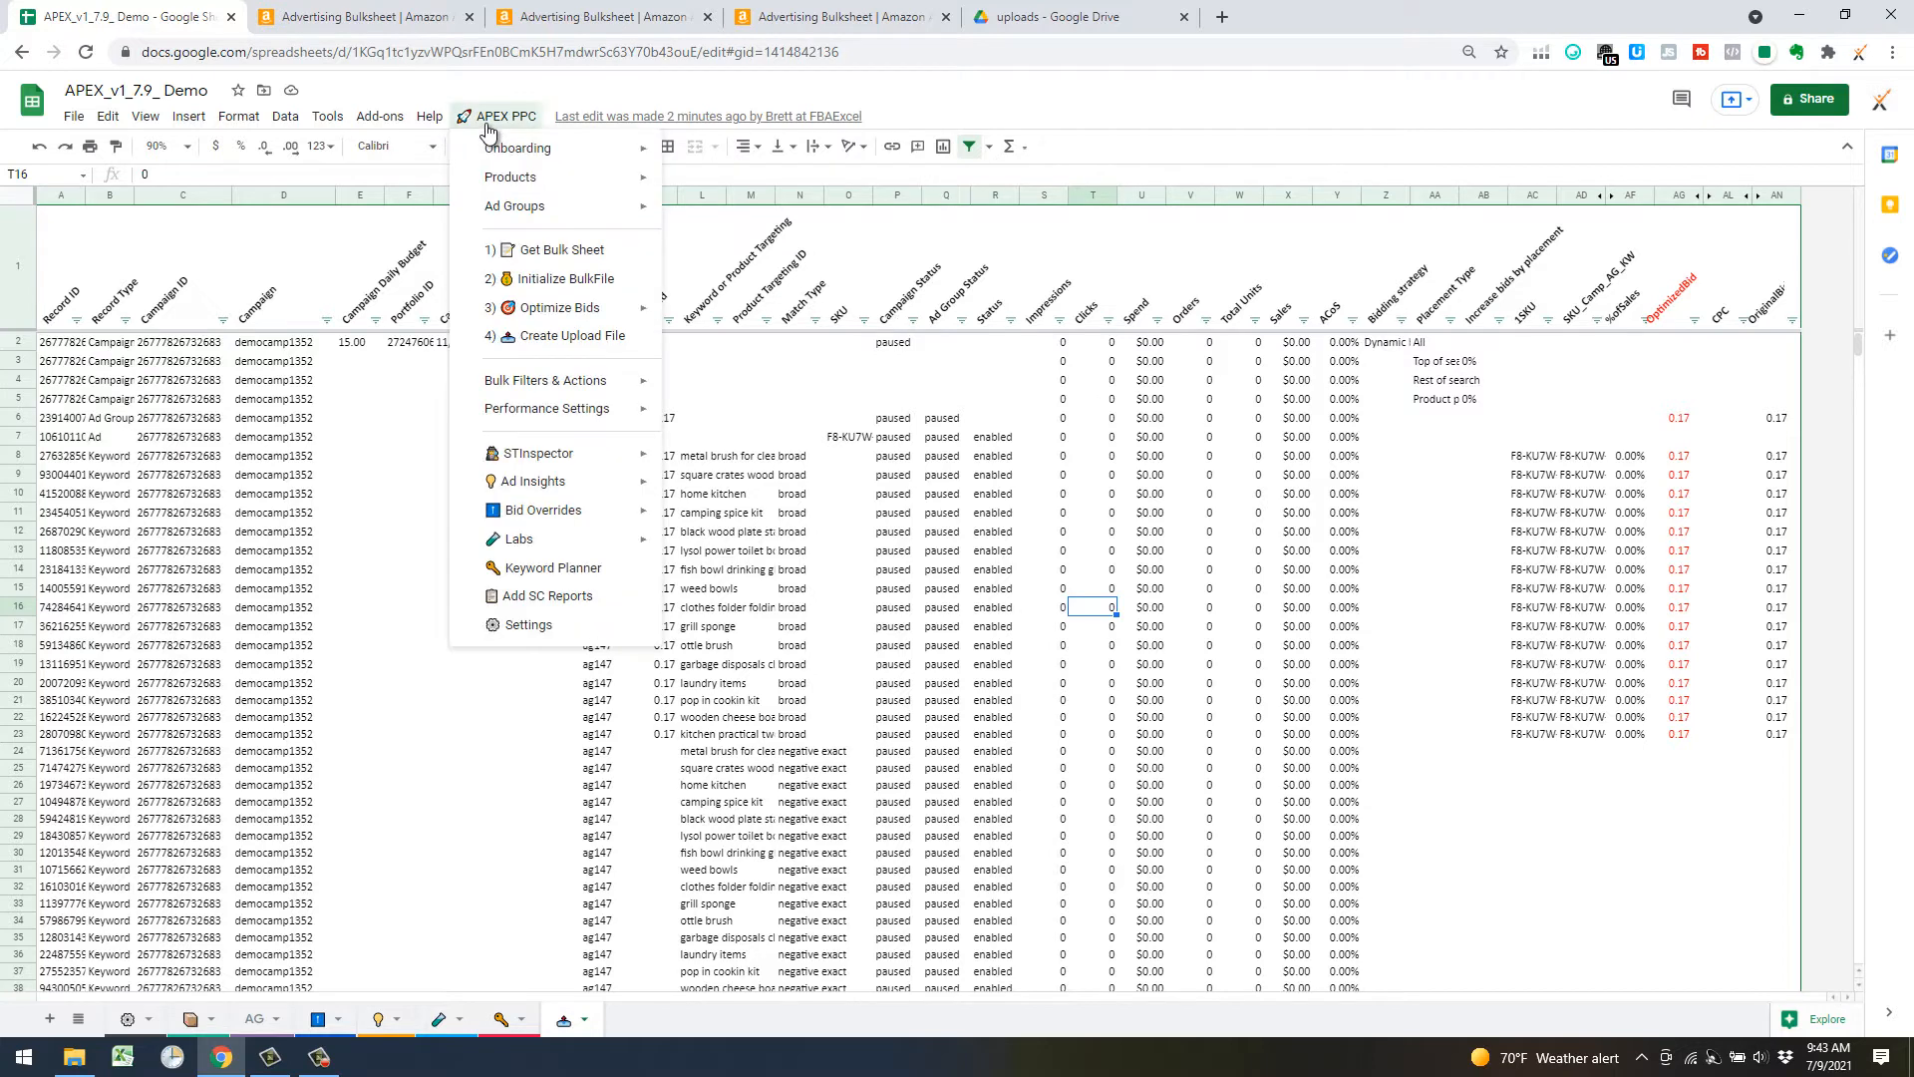
{"action": "mouse_move", "coordinate": [556, 380]}
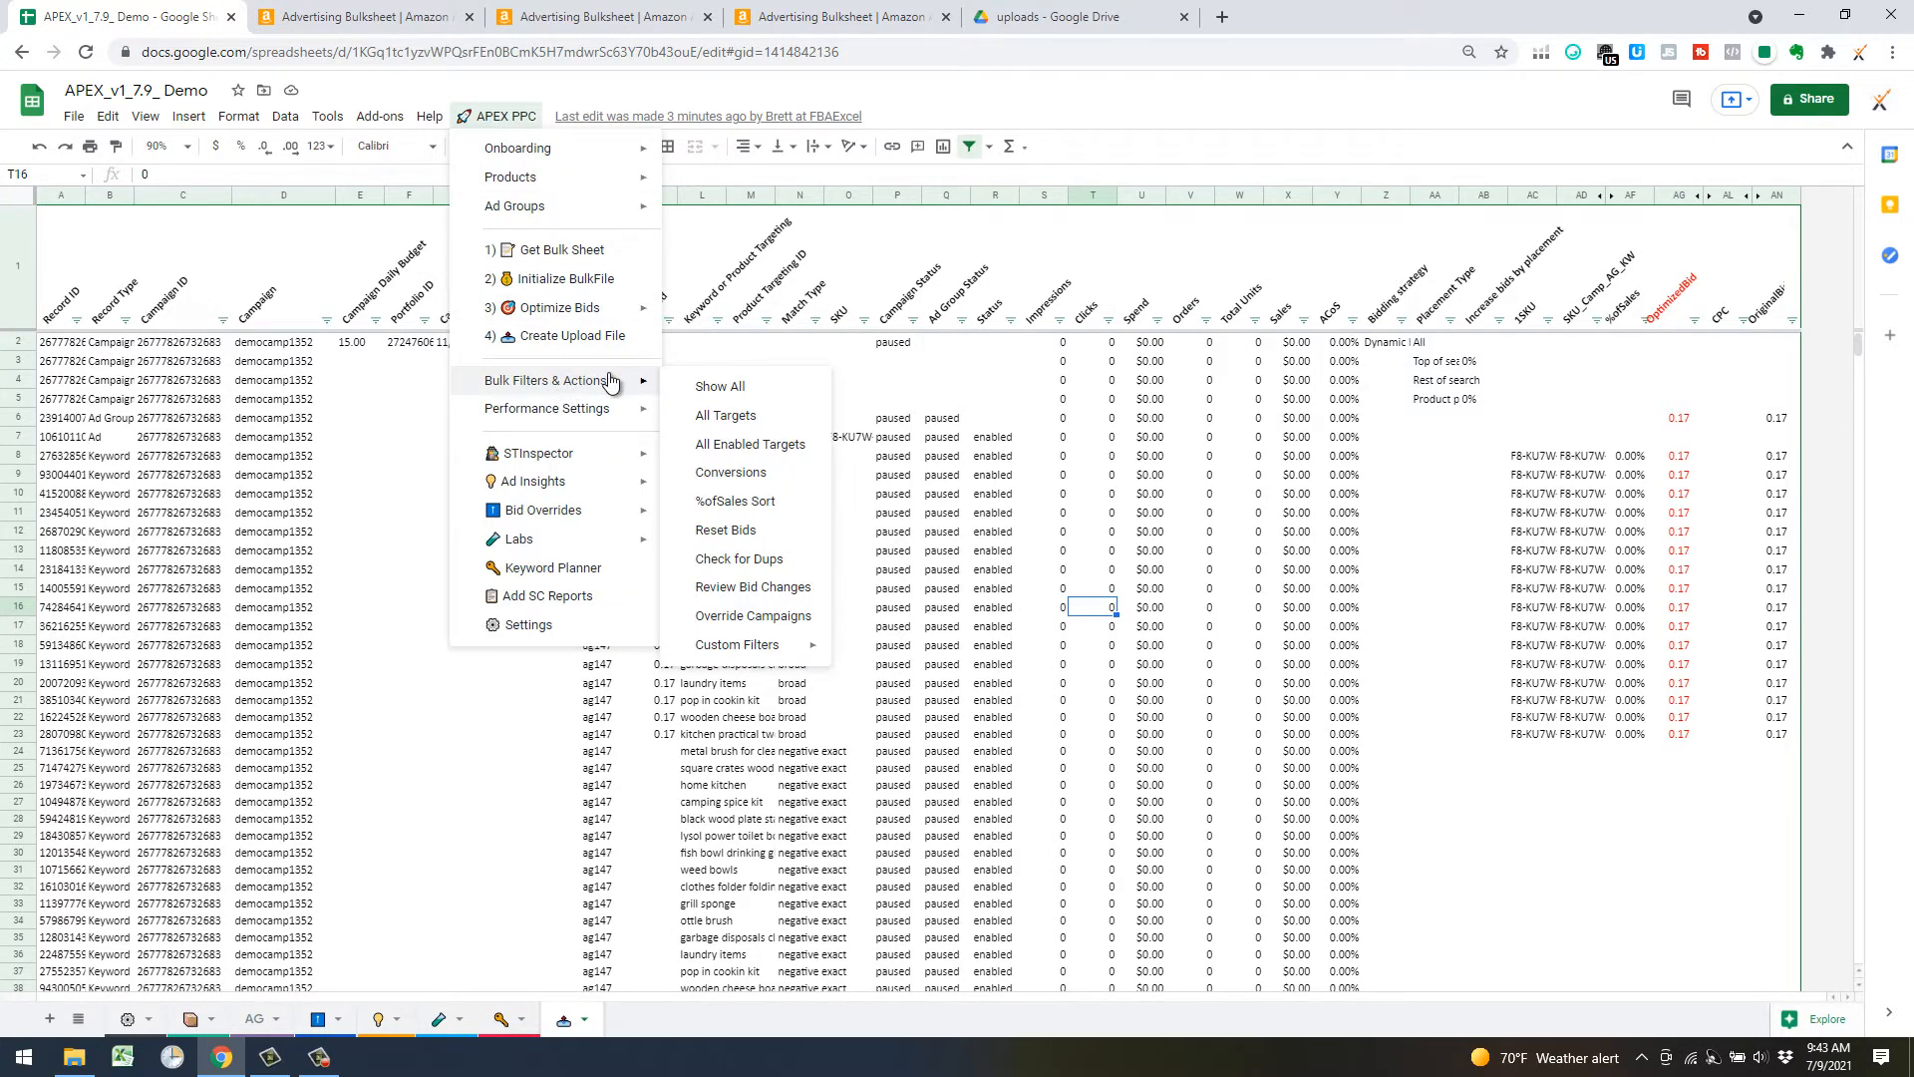
{"action": "left_click", "coordinate": [725, 417]}
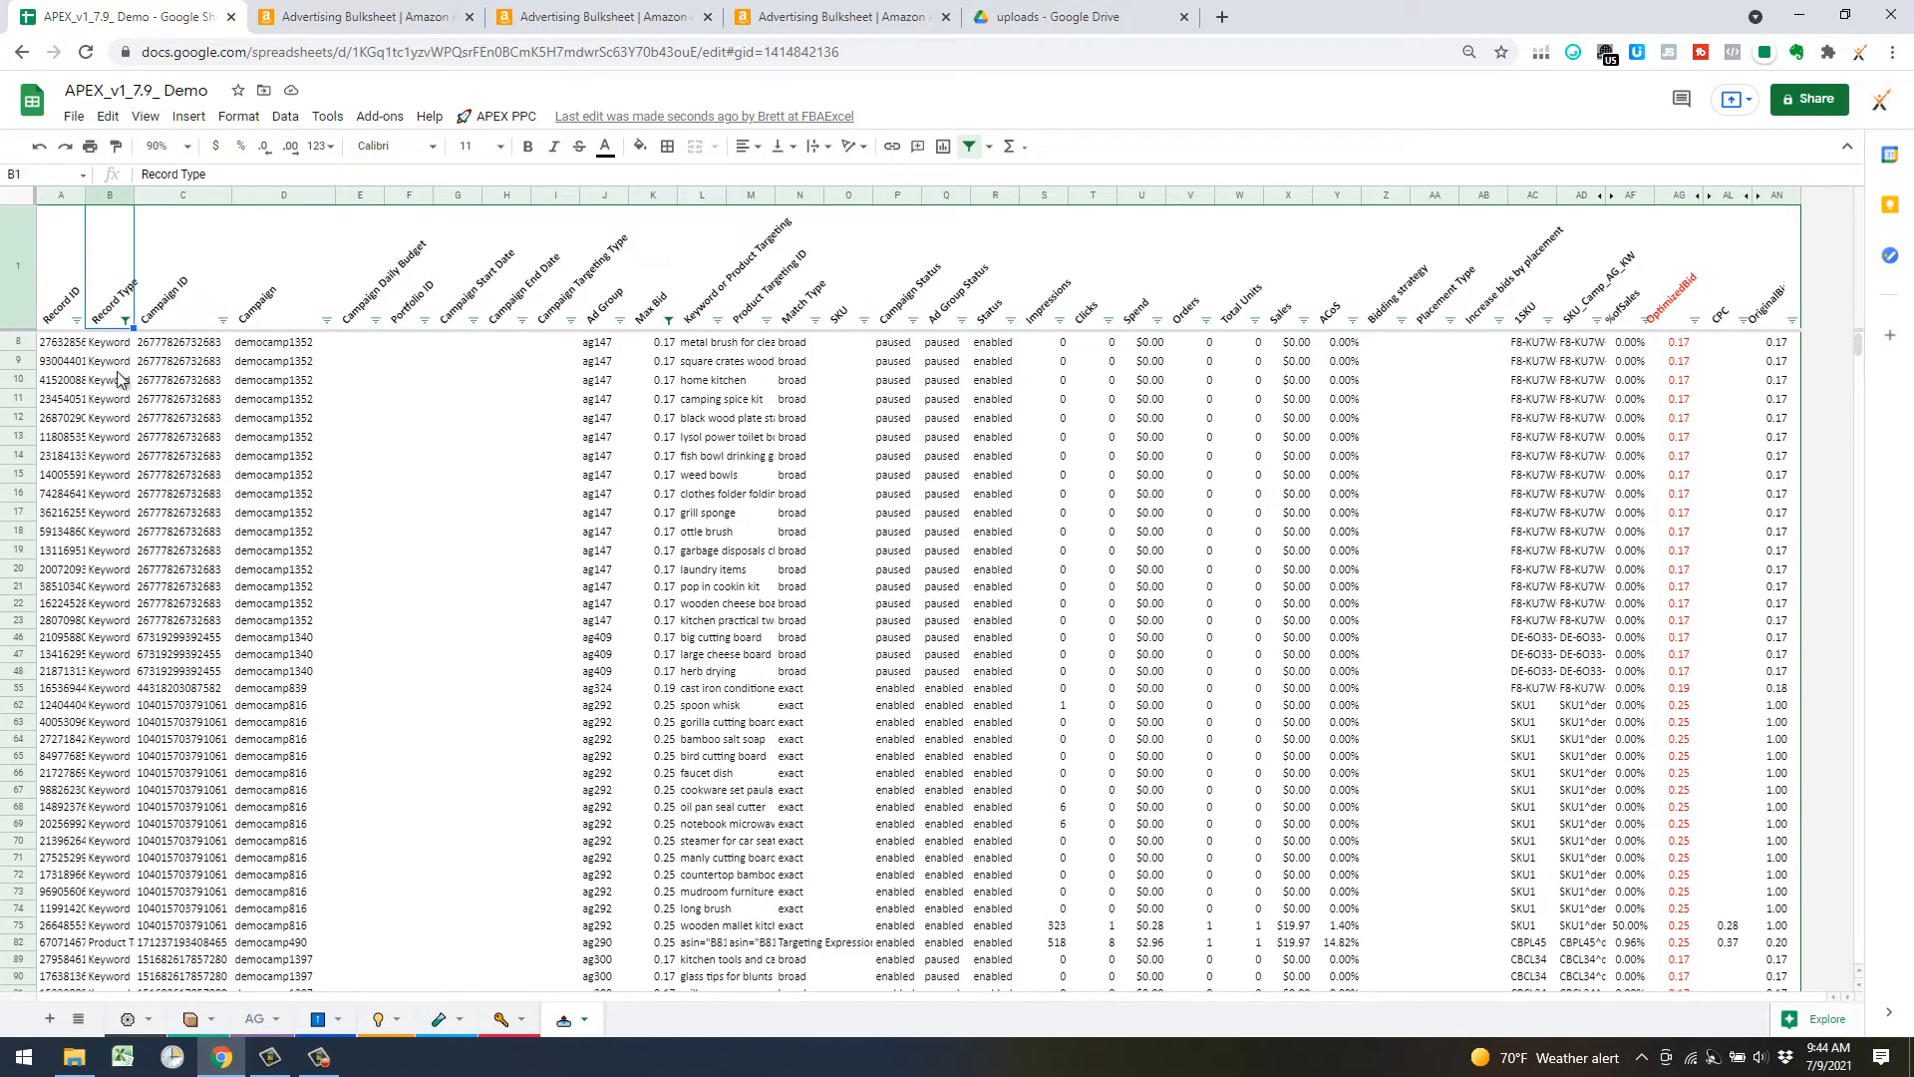
{"action": "scroll", "coordinate": [169, 648], "scroll_direction": "down", "scroll_amount": 3}
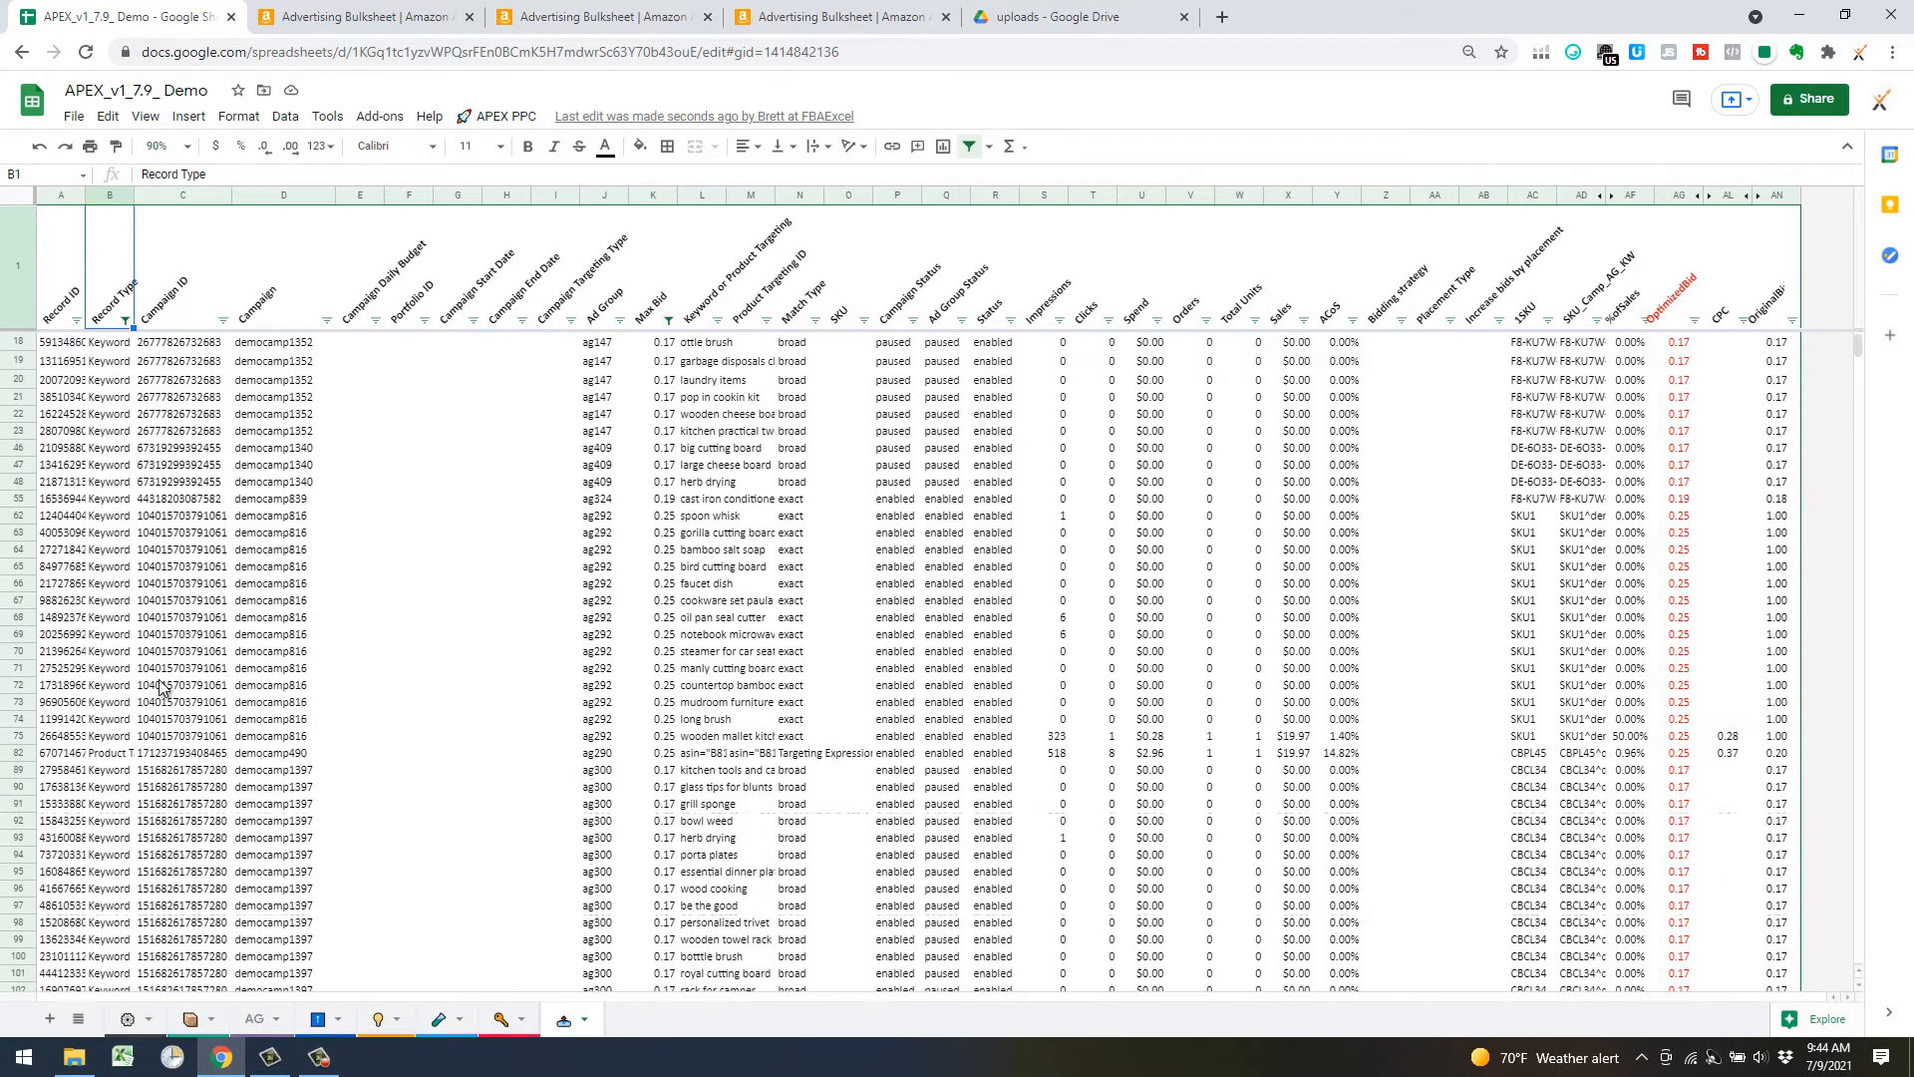
{"action": "left_click", "coordinate": [122, 751]}
{"action": "left_click", "coordinate": [229, 537]}
{"action": "scroll", "coordinate": [233, 549], "scroll_direction": "up", "scroll_amount": 3}
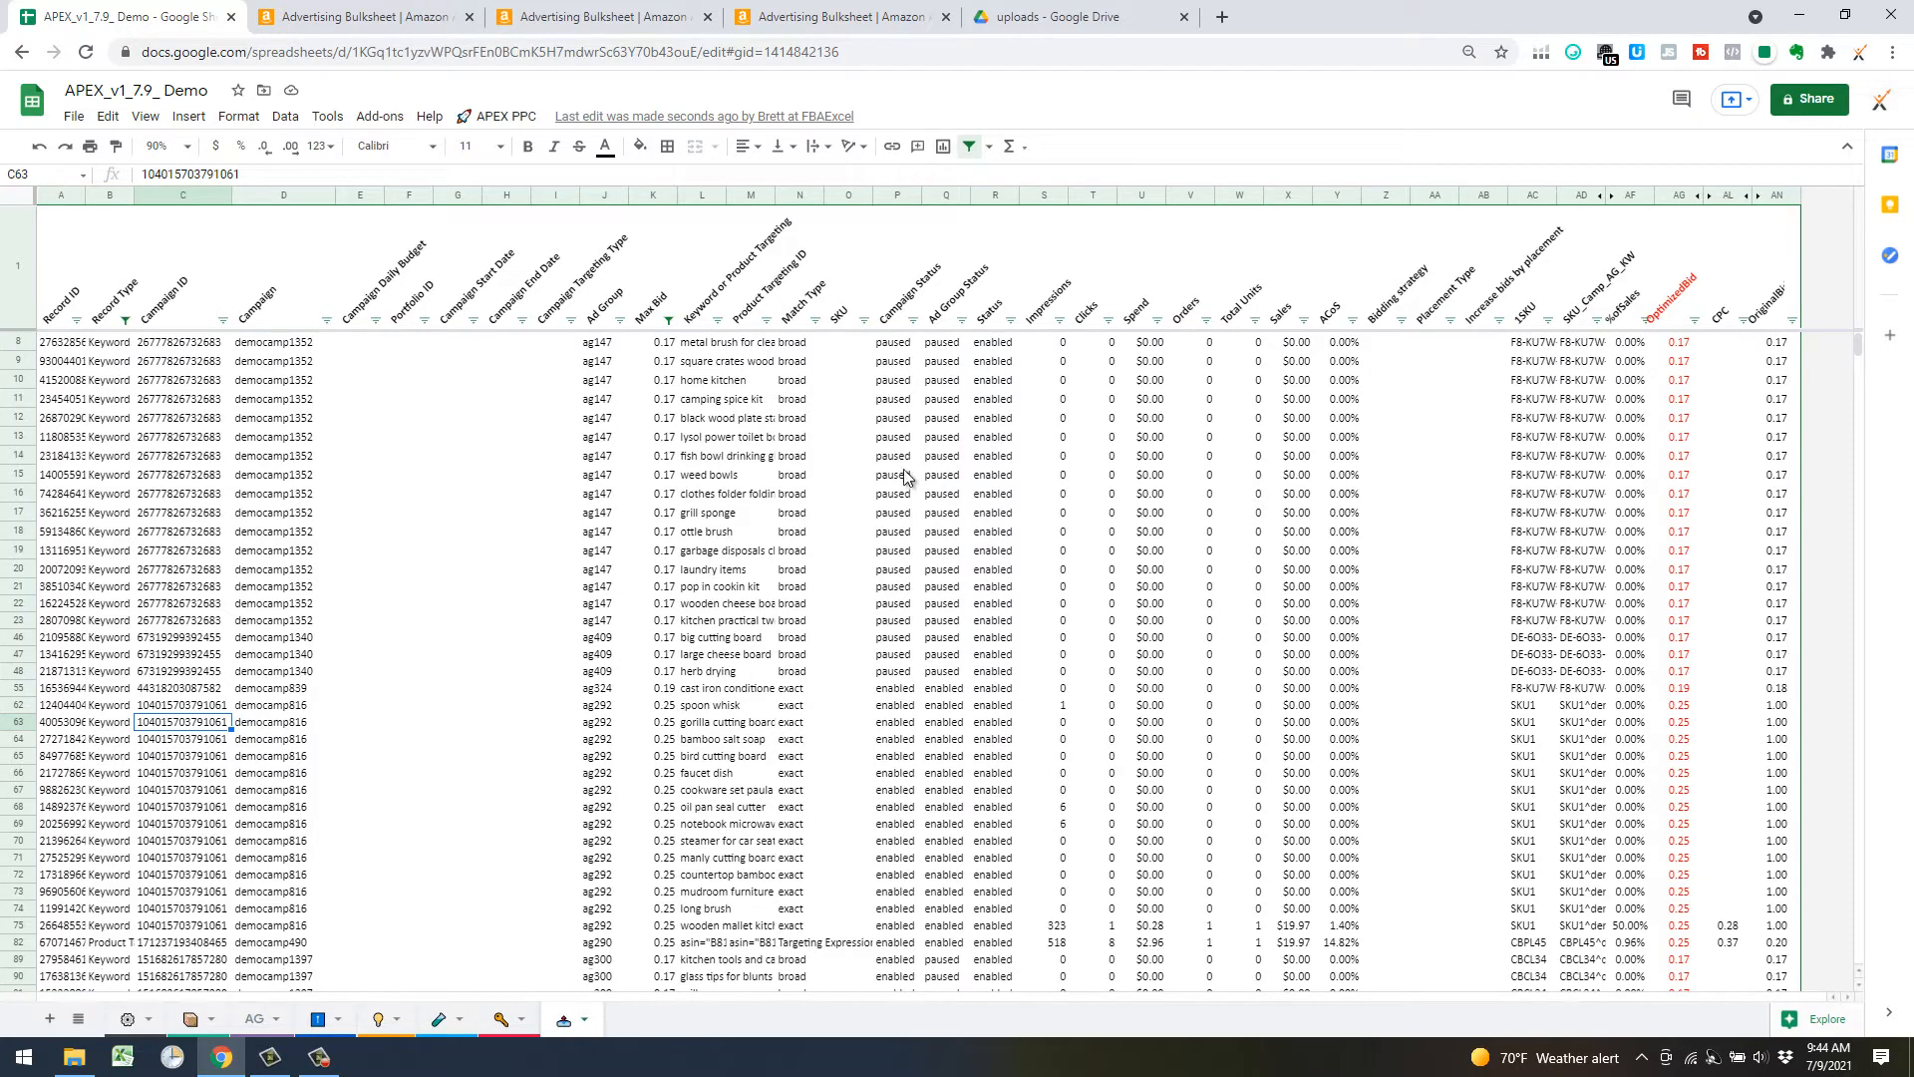
{"action": "left_click", "coordinate": [912, 320]}
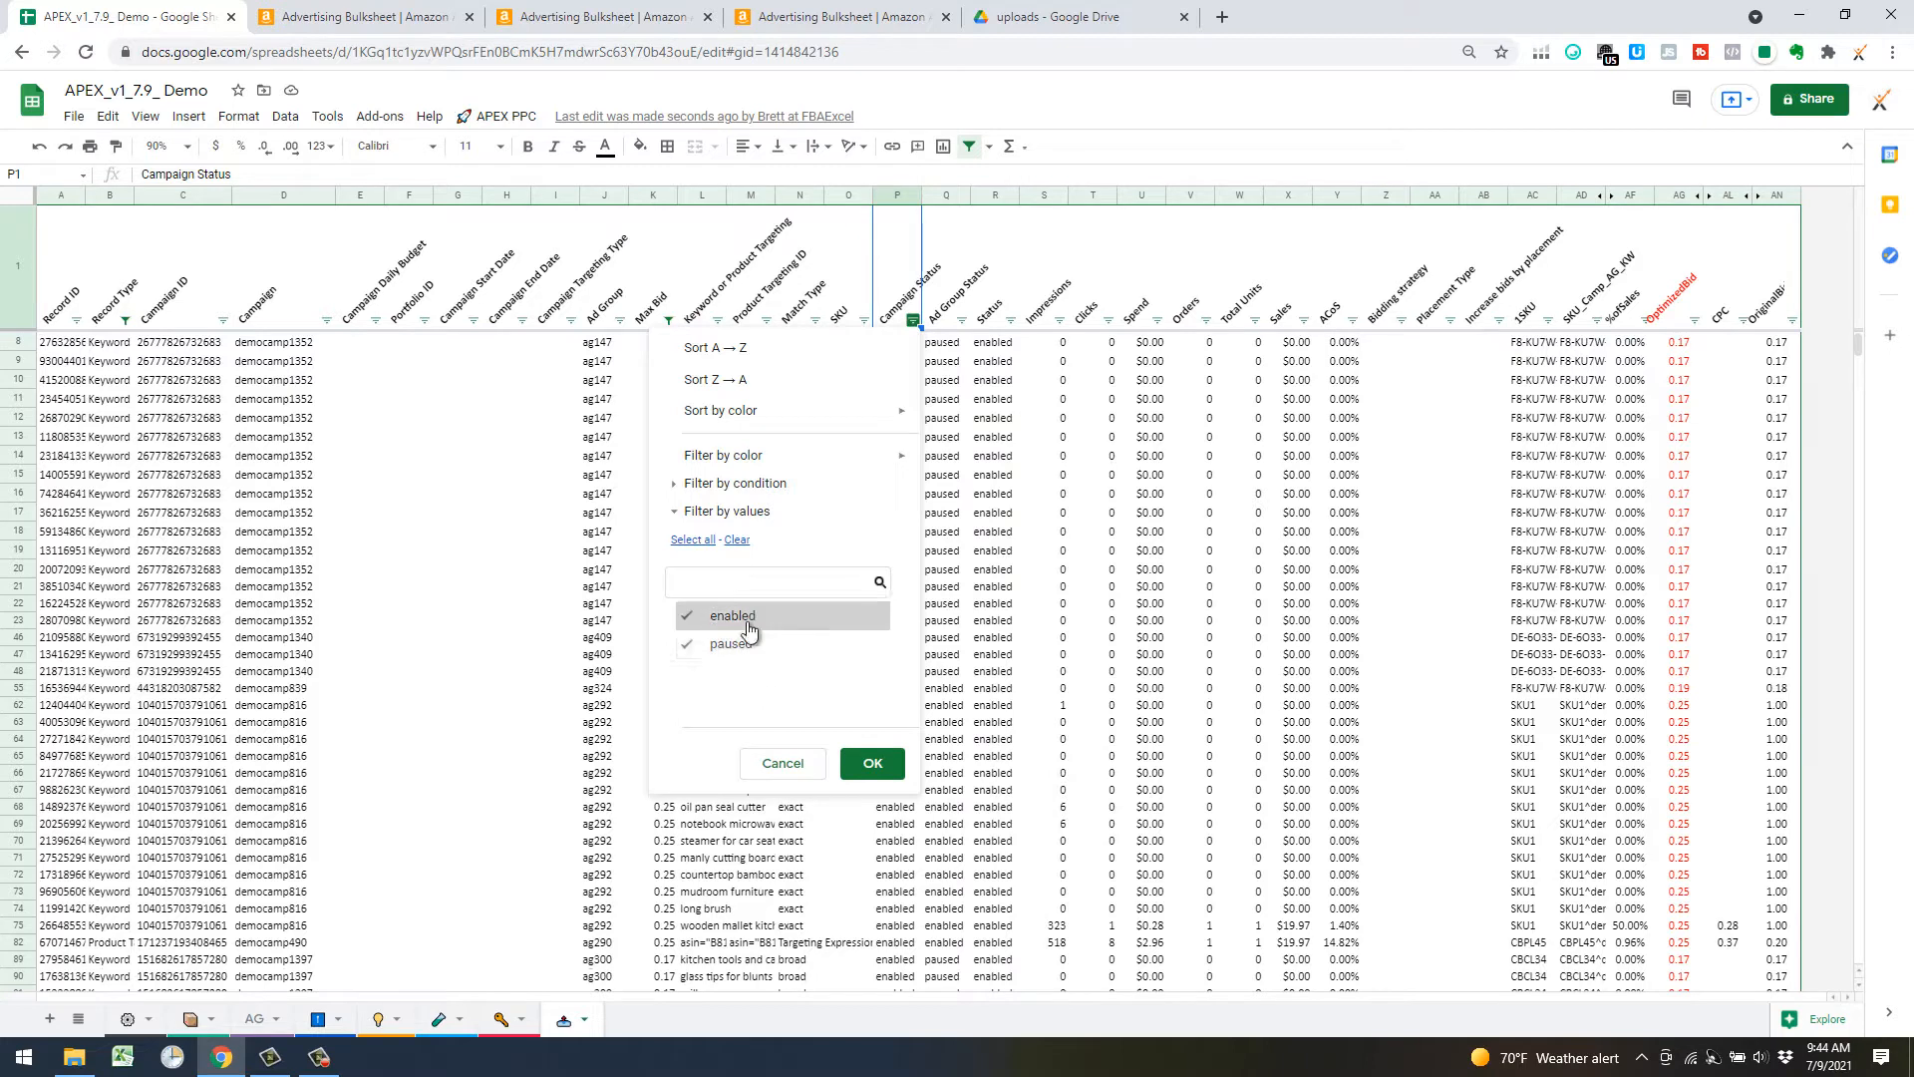
{"action": "left_click", "coordinate": [750, 628]}
{"action": "left_click", "coordinate": [865, 764]}
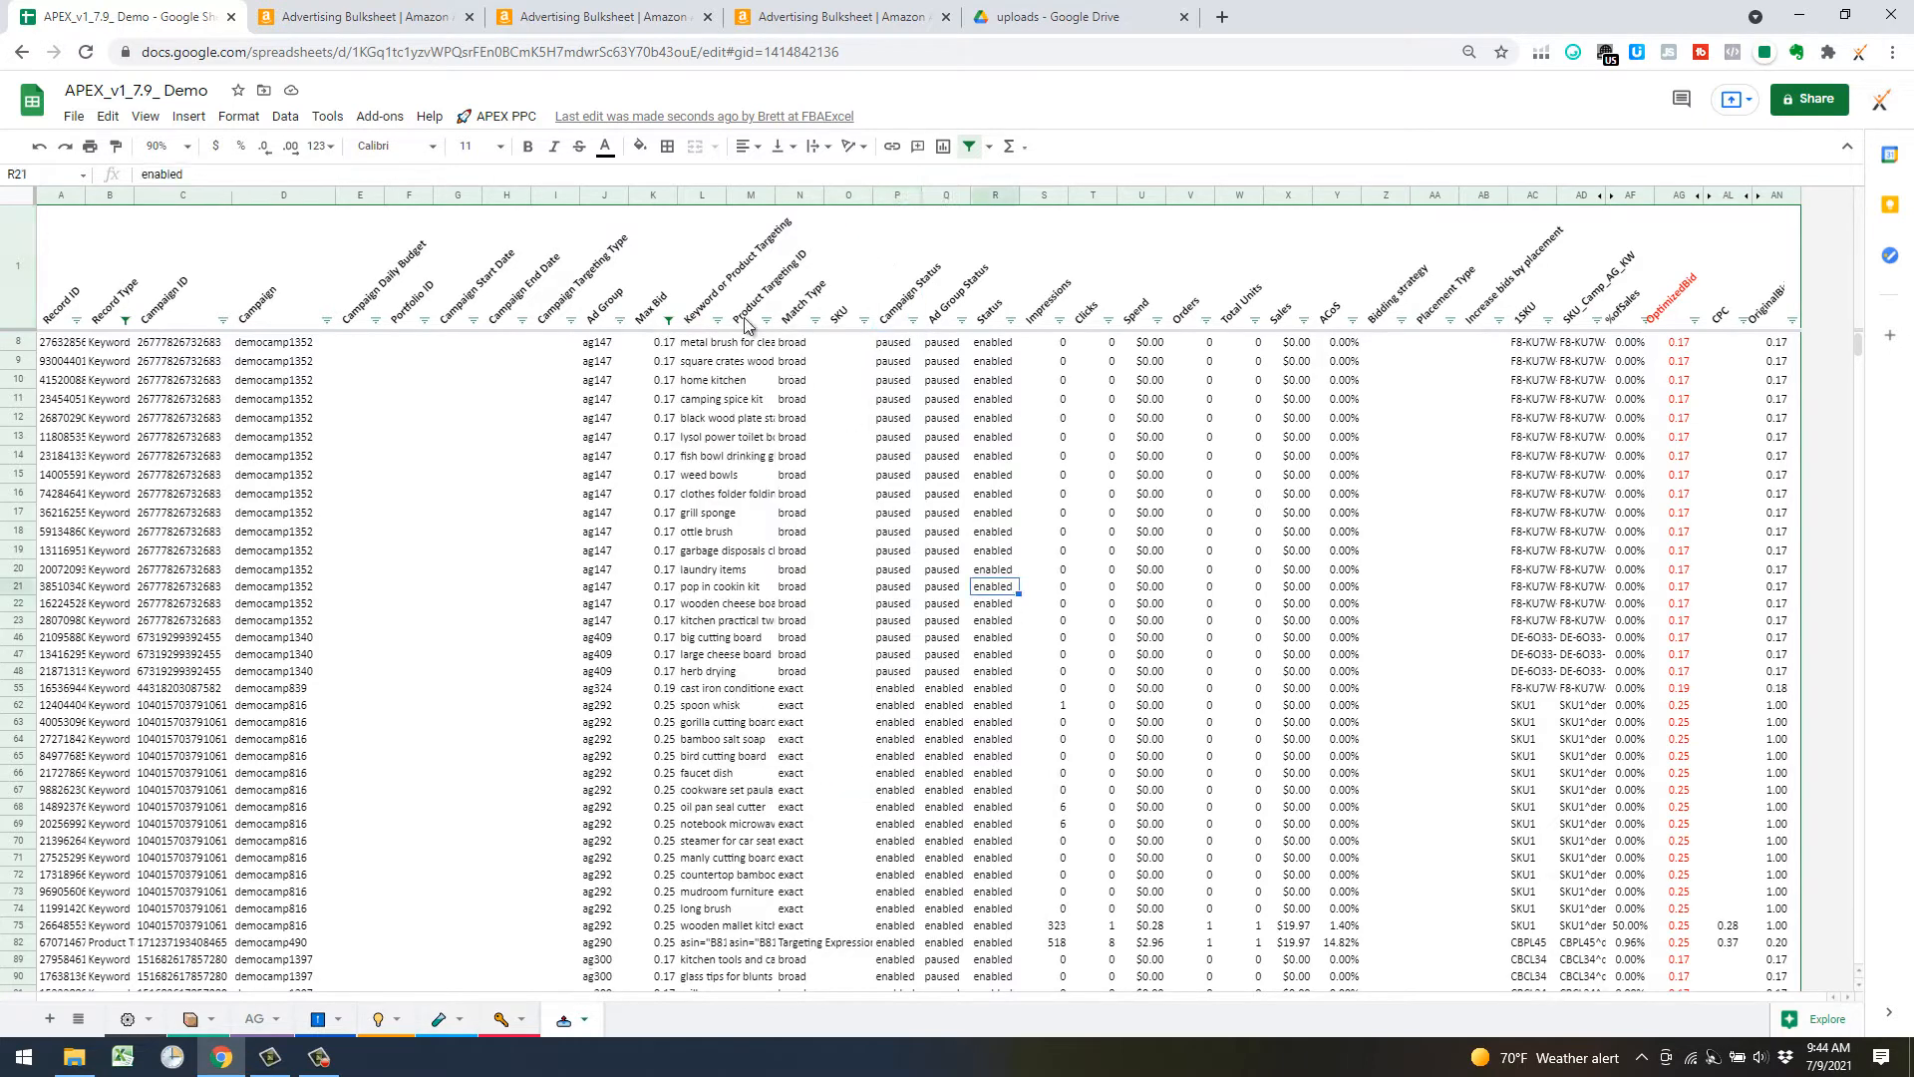
Step: Narrow the bulk sheet with the APEX PPC All Enabled Targets filter
{"action": "left_click", "coordinate": [498, 116]}
{"action": "mouse_move", "coordinate": [618, 382]}
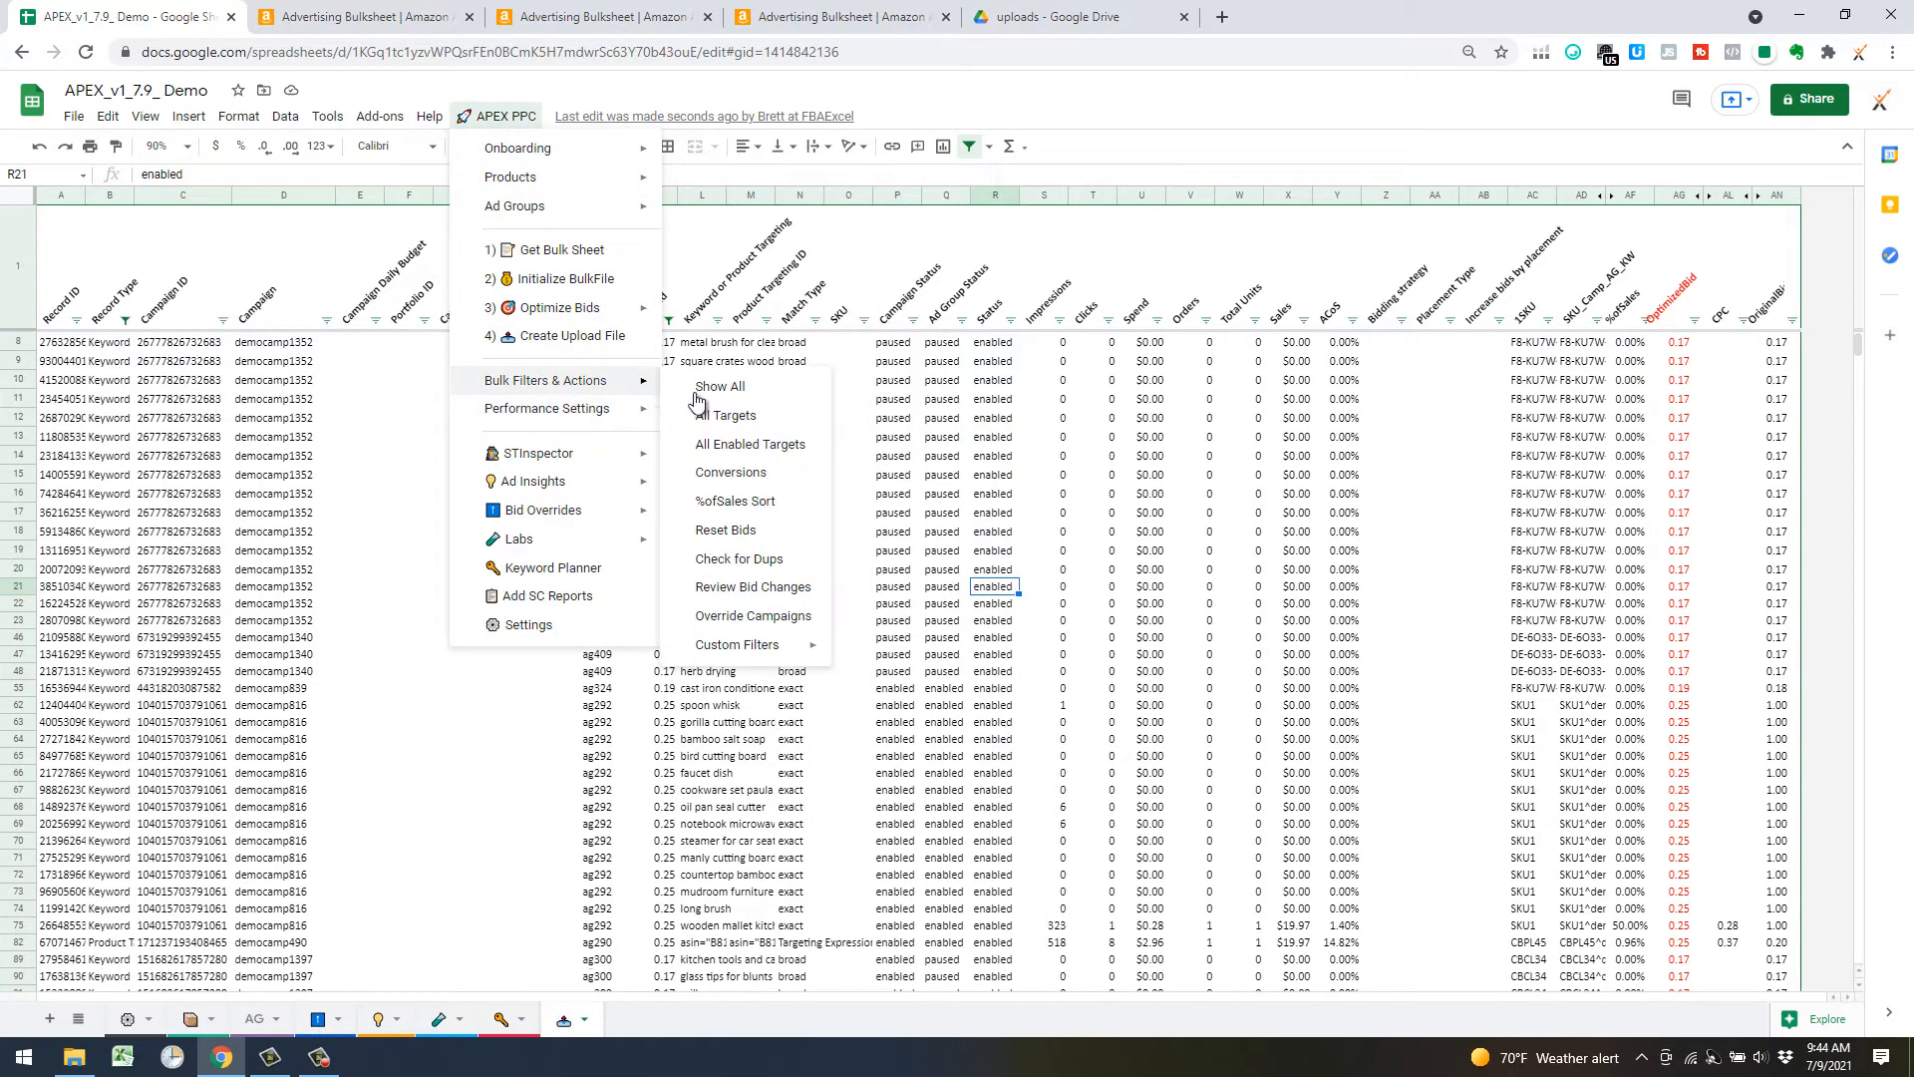
{"action": "left_click", "coordinate": [783, 446]}
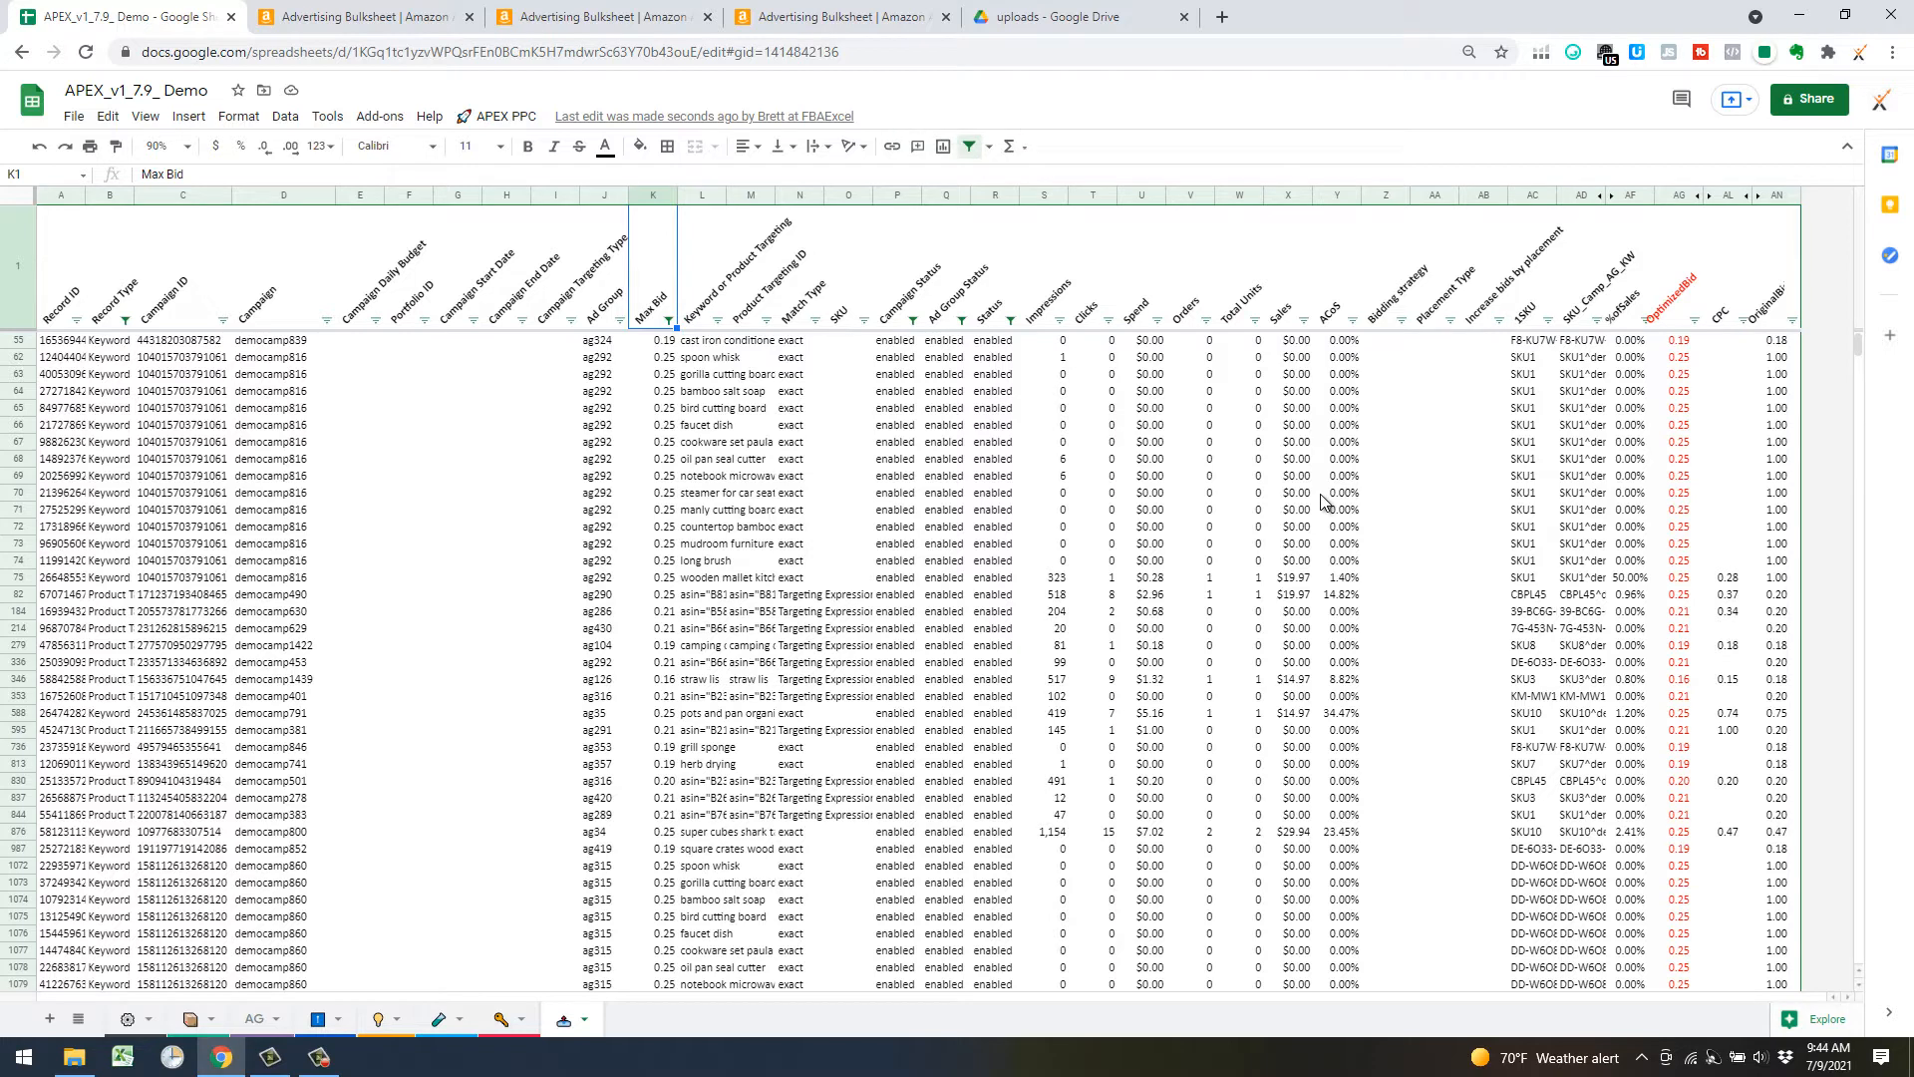
Step: Apply the APEX PPC Conversions bulk filter to the enabled targets
{"action": "left_click", "coordinate": [478, 119]}
{"action": "mouse_move", "coordinate": [614, 384]}
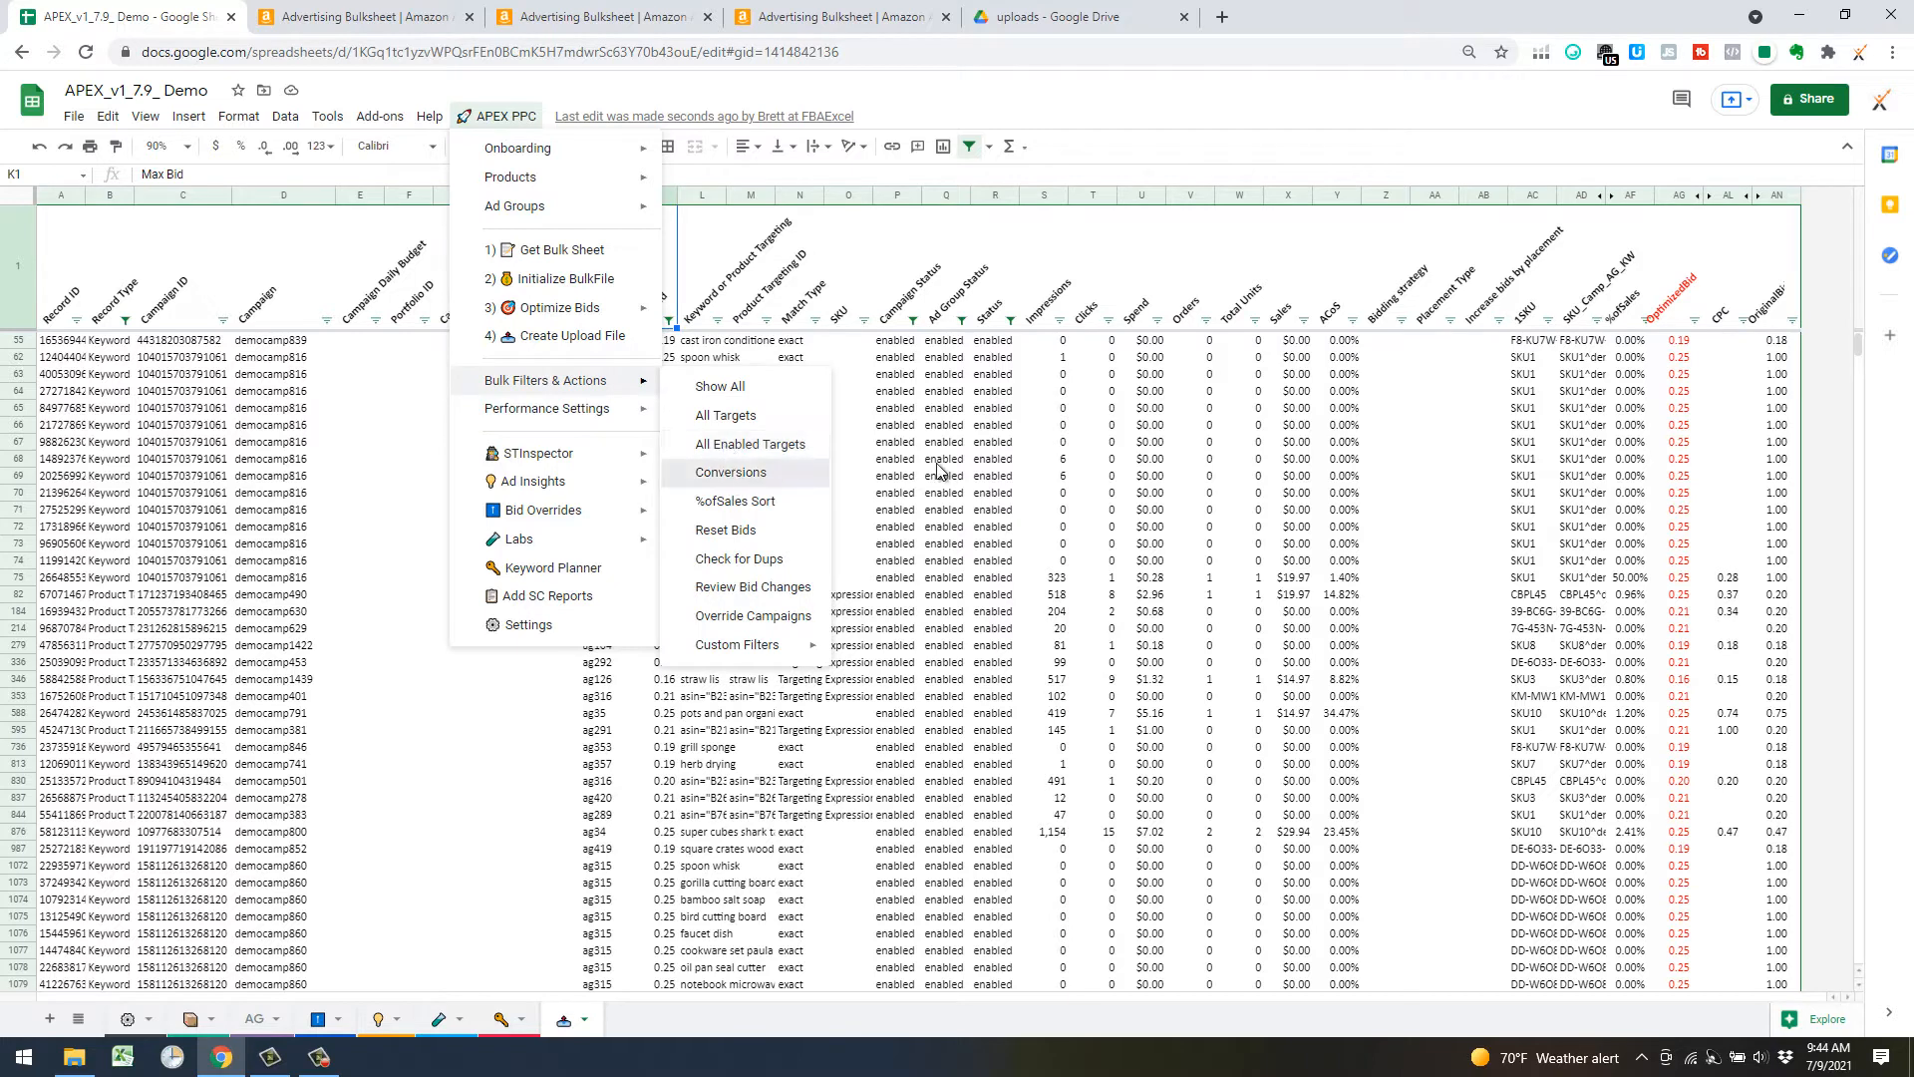
{"action": "left_click", "coordinate": [727, 472]}
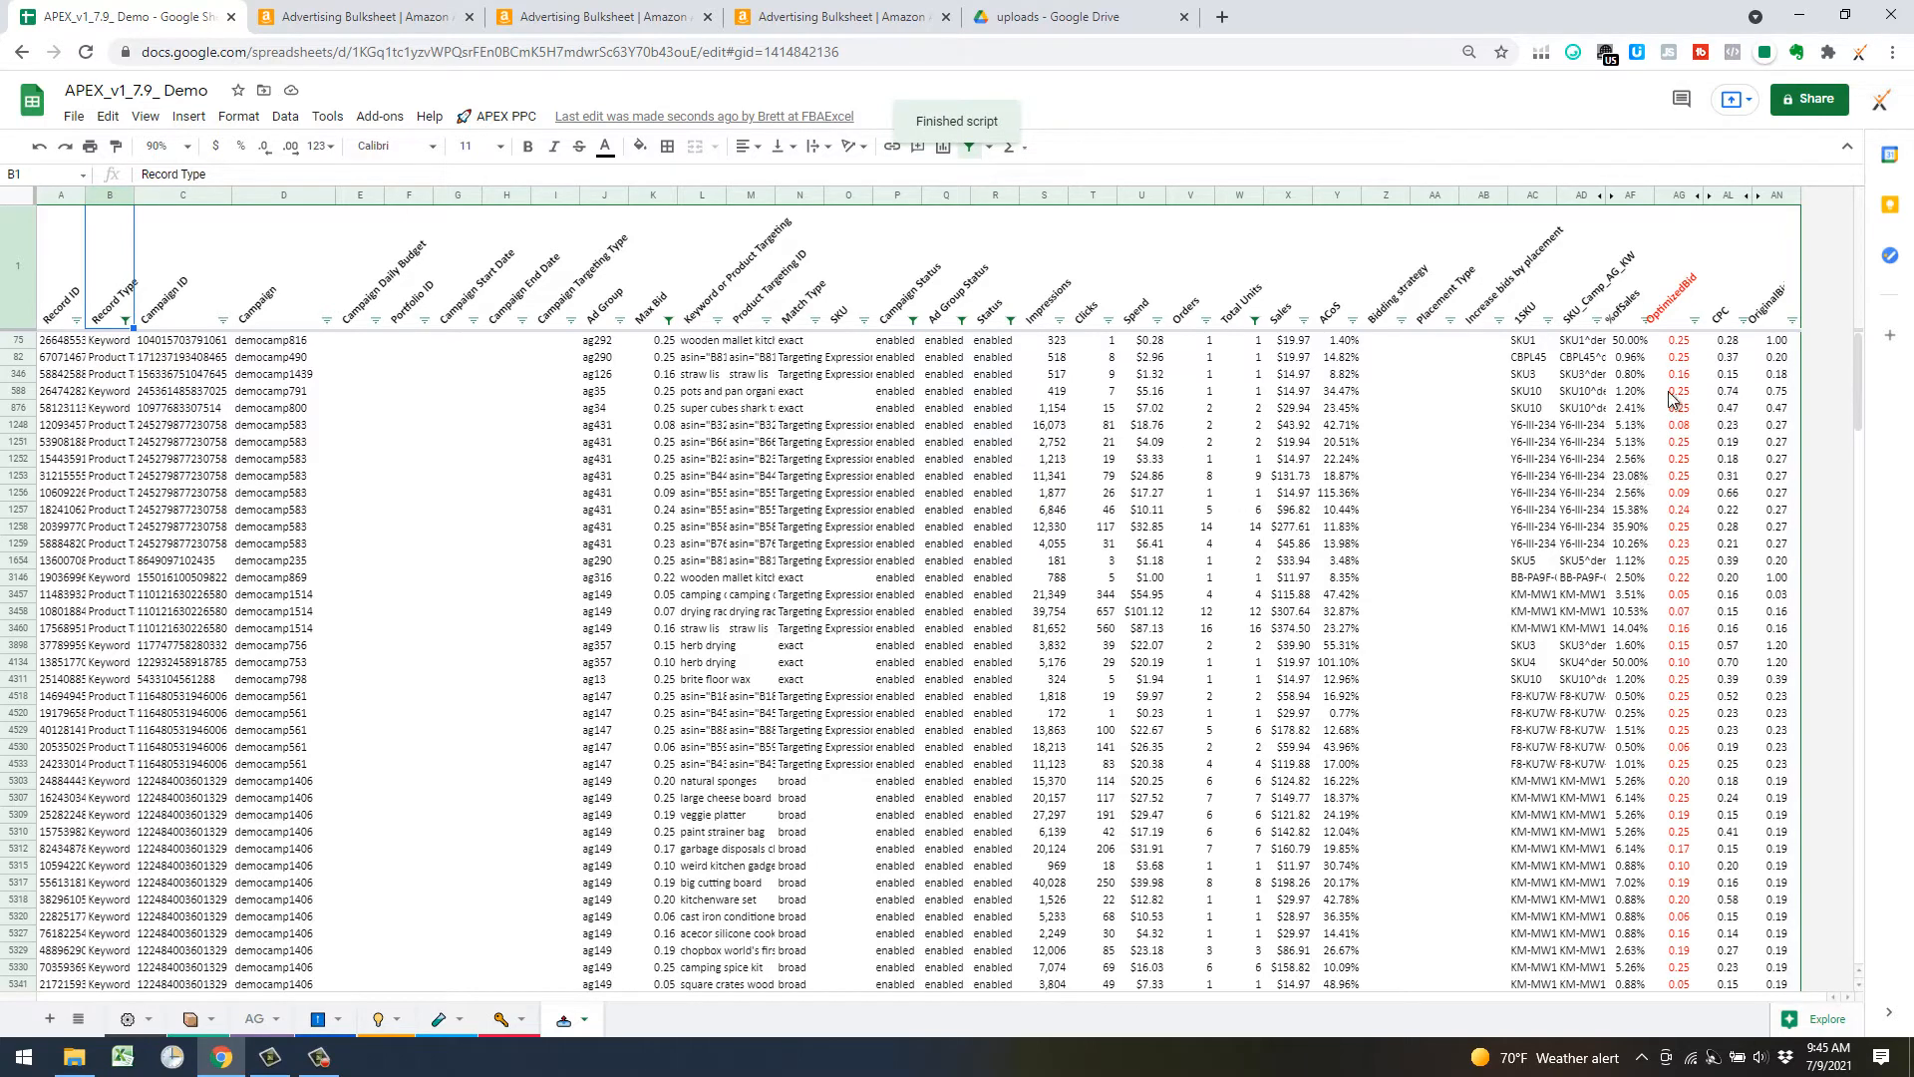
Step: Order the converting targets with the APEX PPC %ofSales Sort bulk action
{"action": "left_click", "coordinate": [507, 116]}
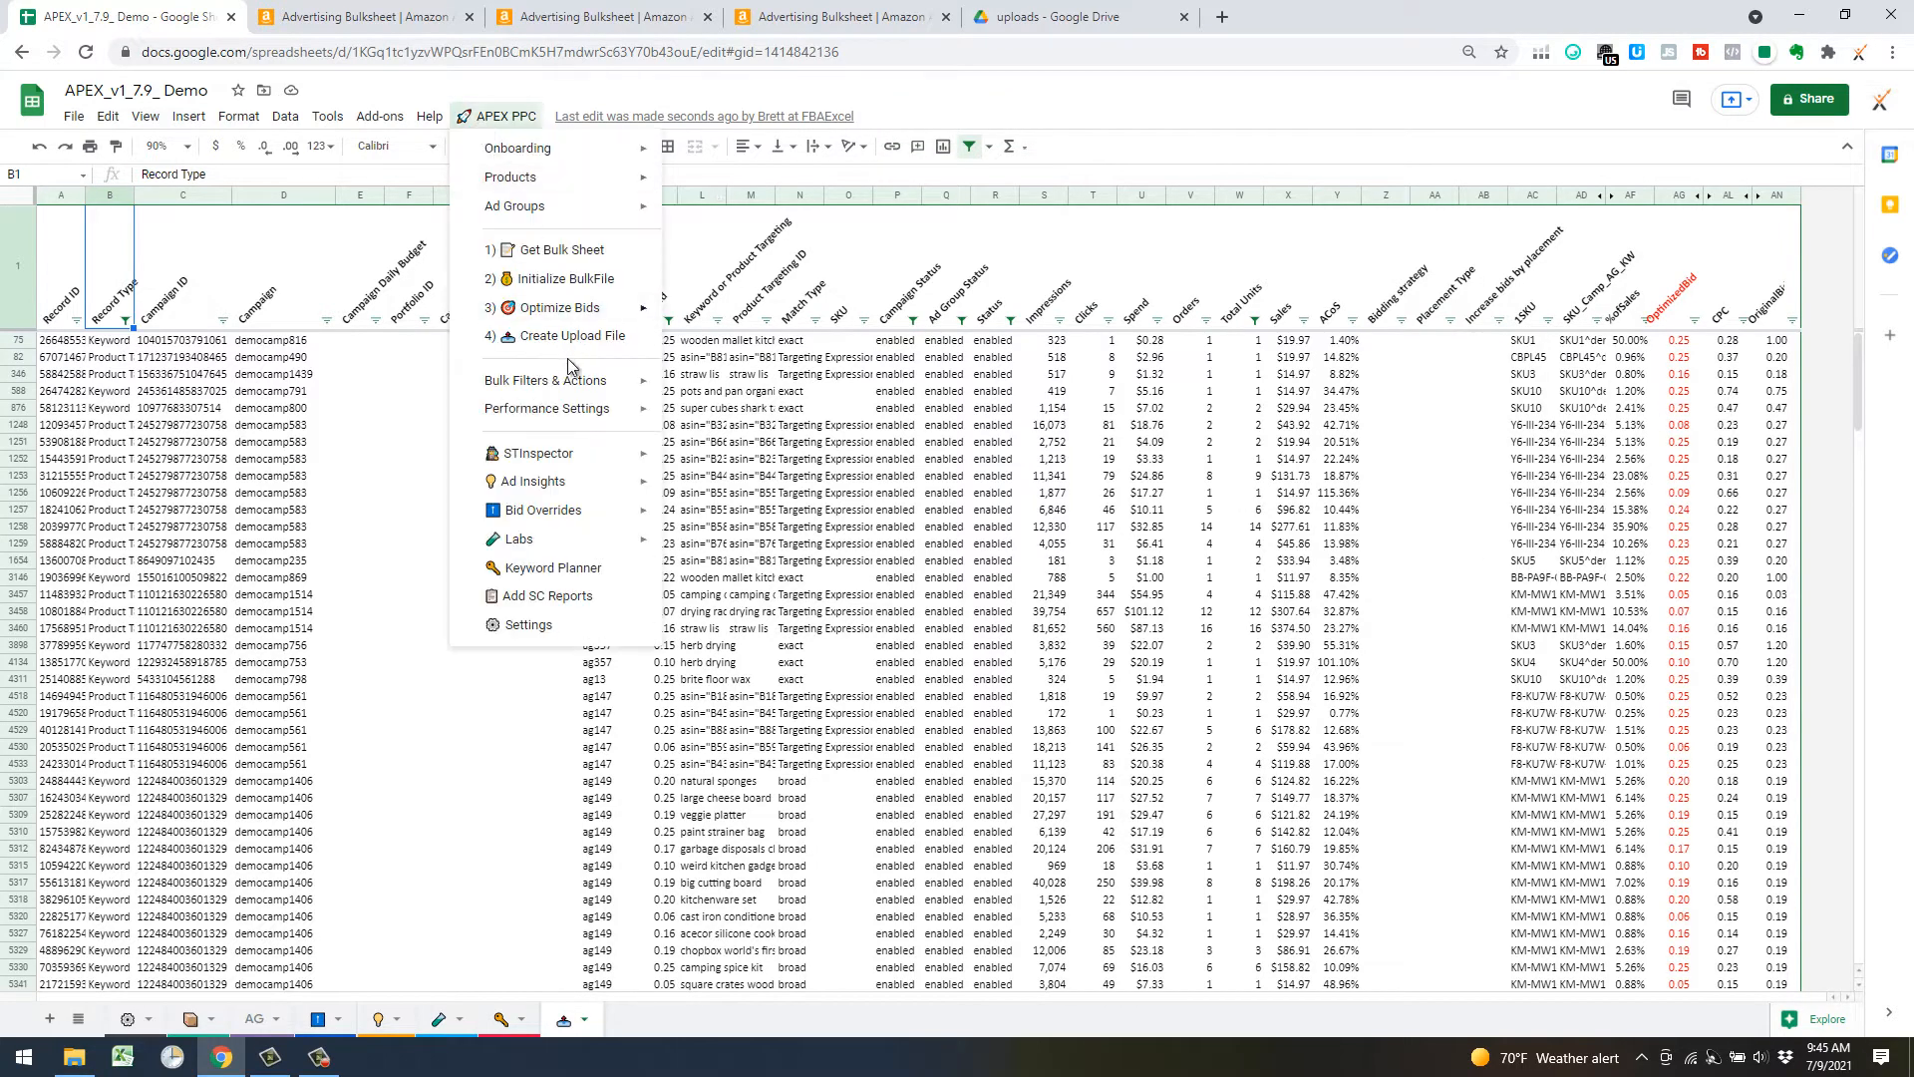
{"action": "mouse_move", "coordinate": [574, 380]}
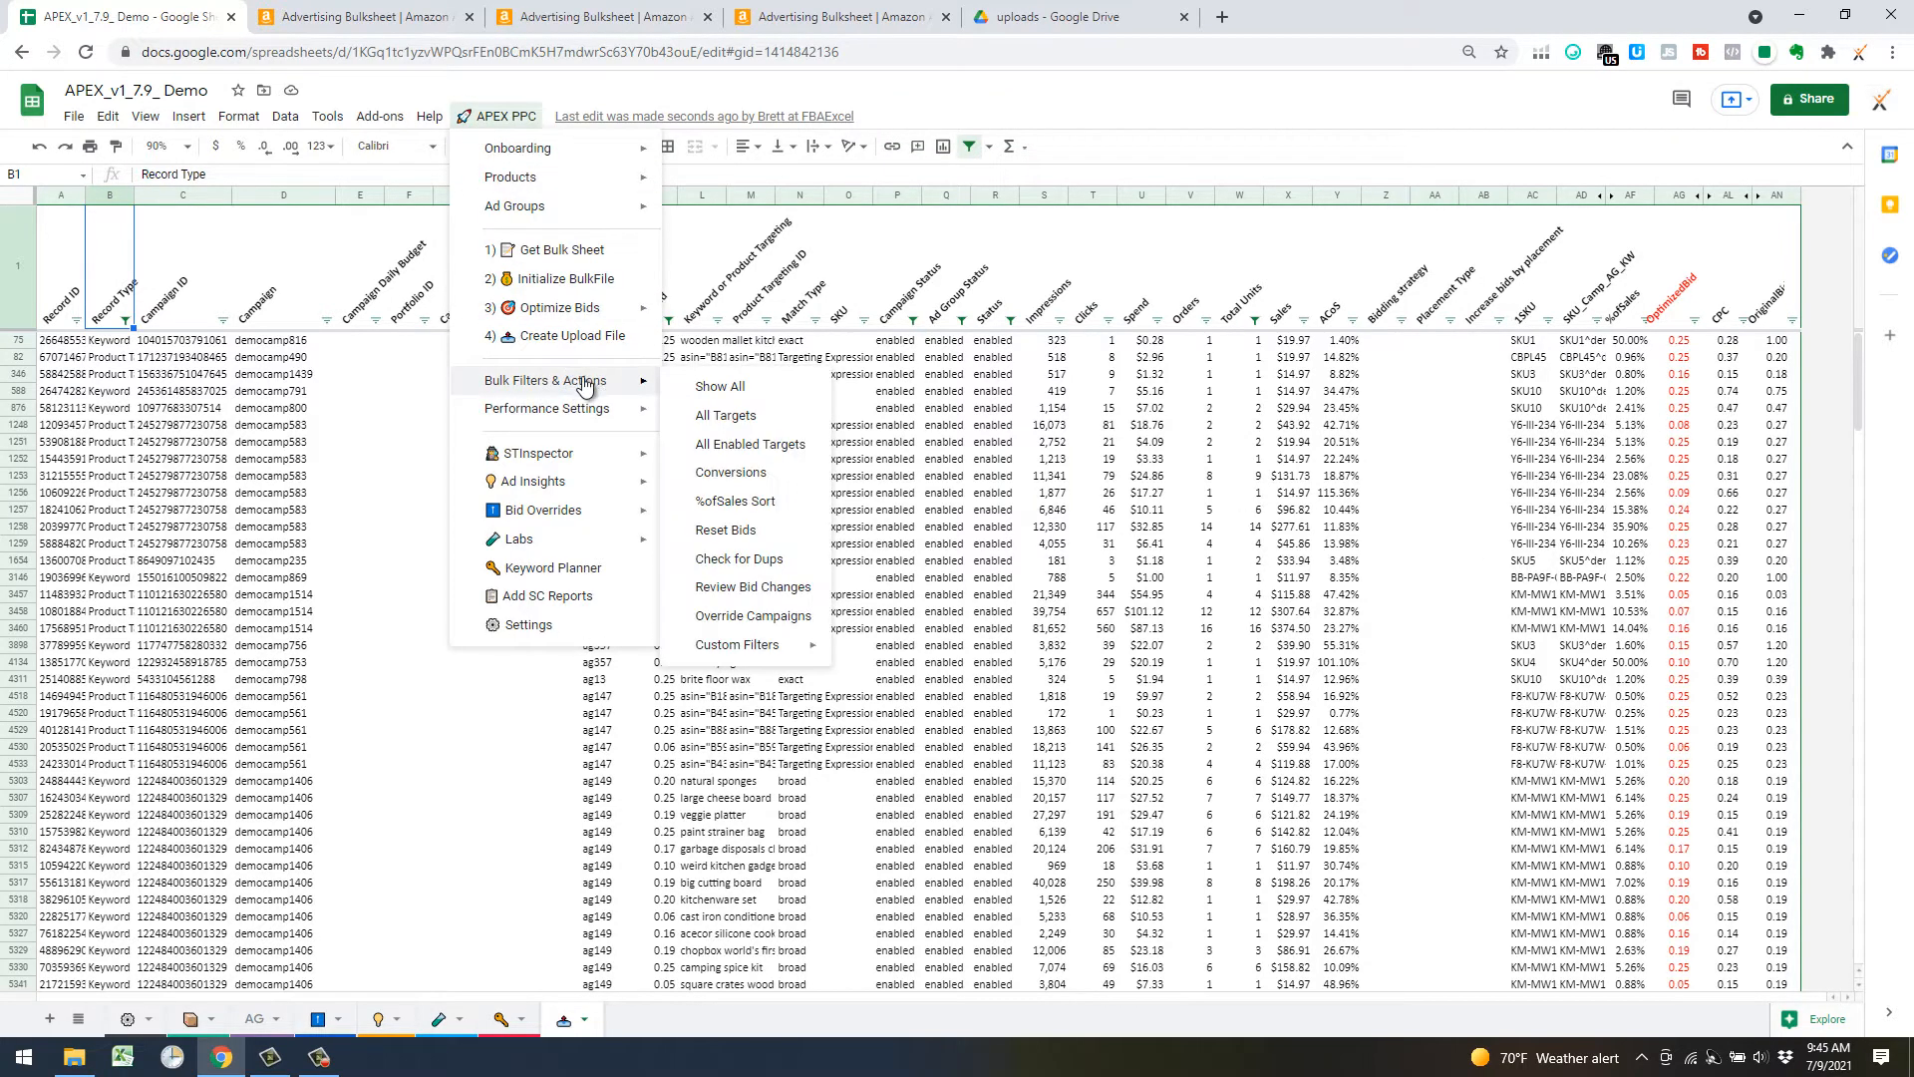
{"action": "left_click", "coordinate": [725, 502]}
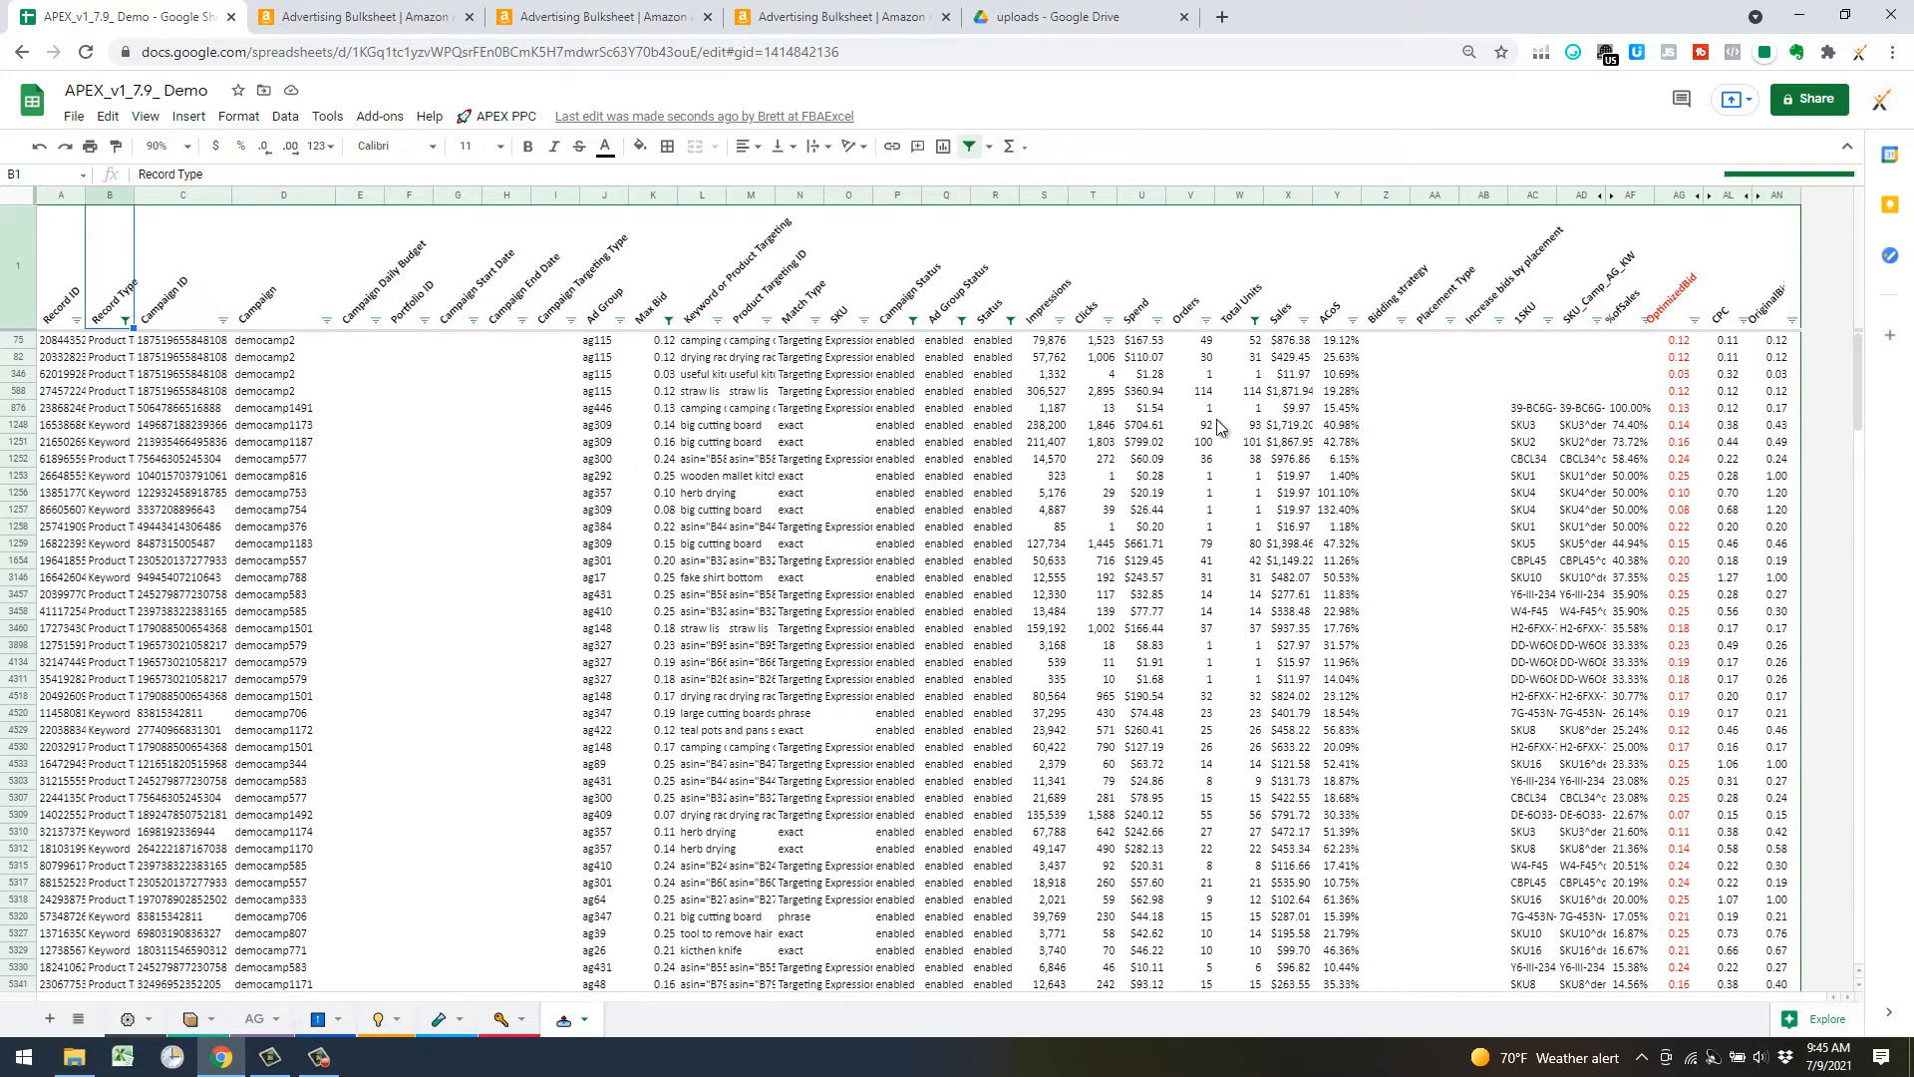
Step: Filter the 1SKU column by value so that only 39-BC6G-DUDK is included
{"action": "left_click", "coordinate": [1547, 320]}
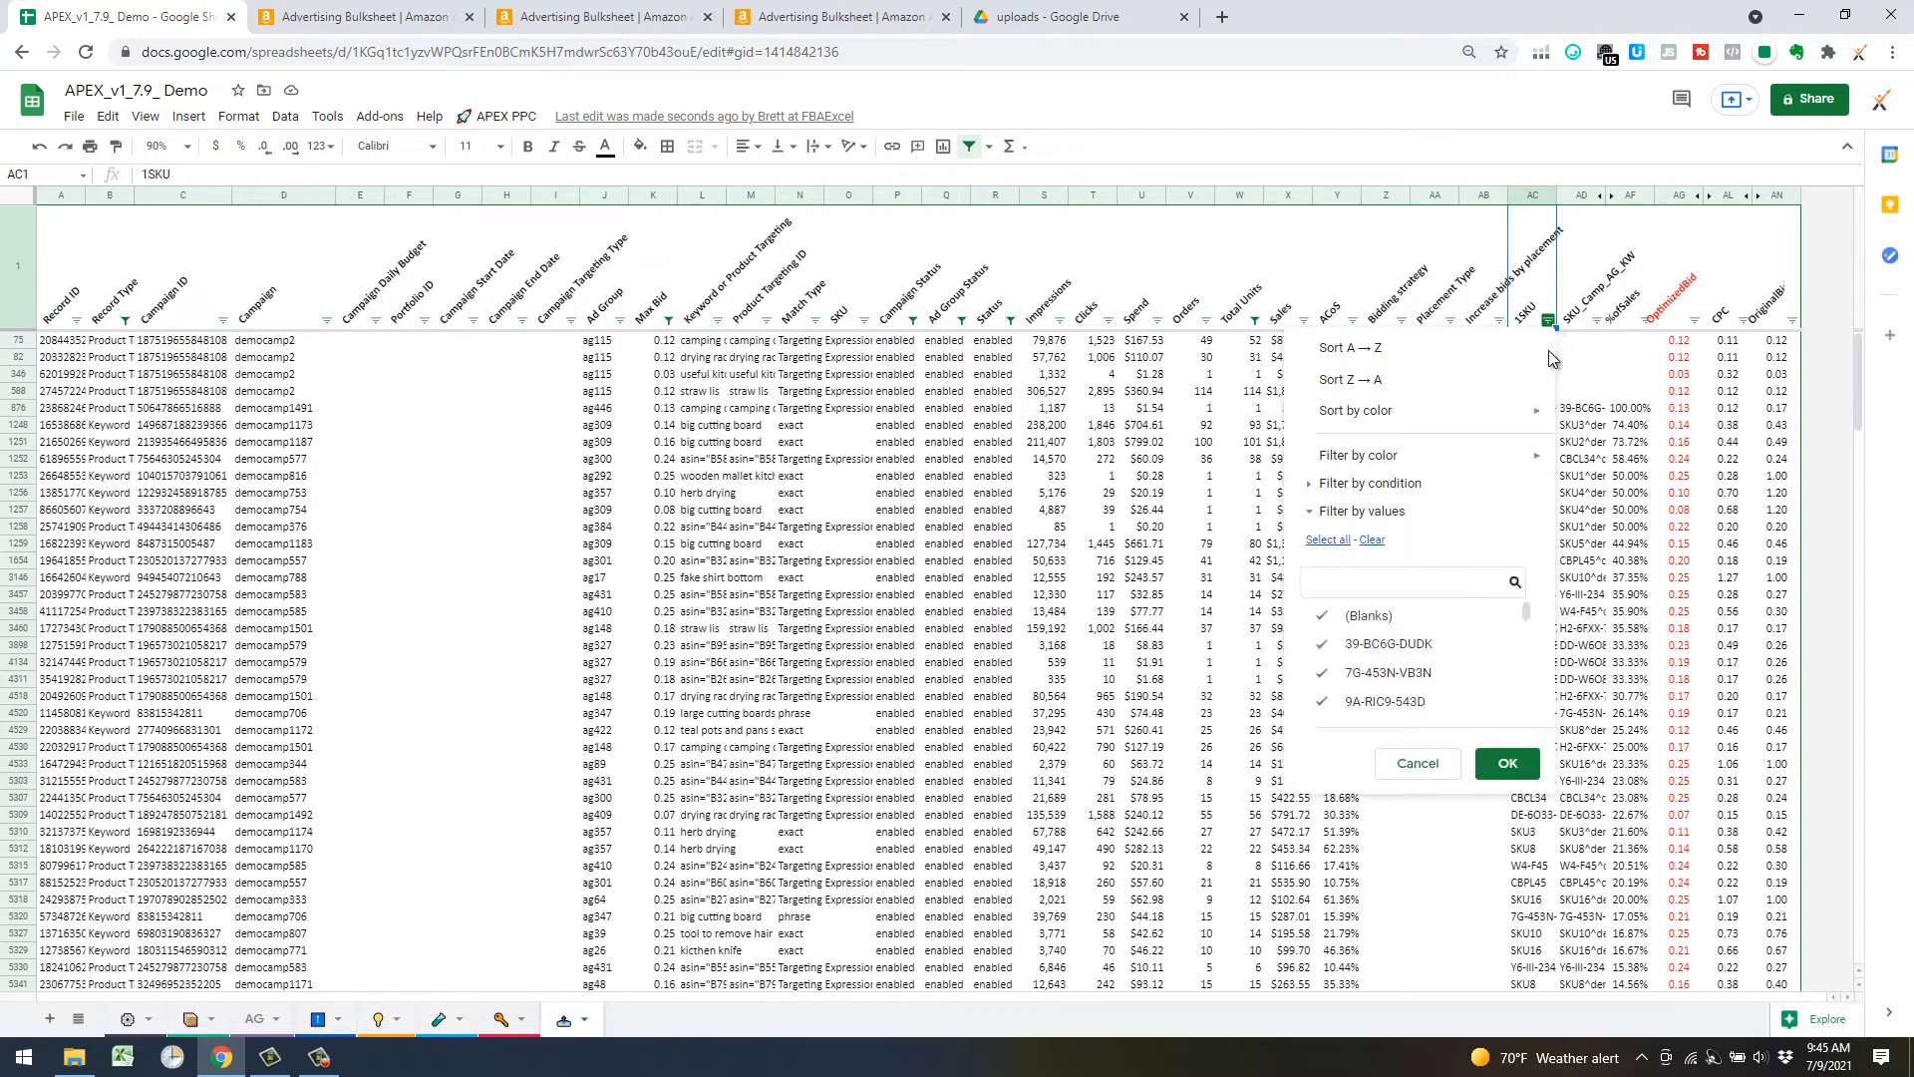
{"action": "left_click", "coordinate": [1364, 643]}
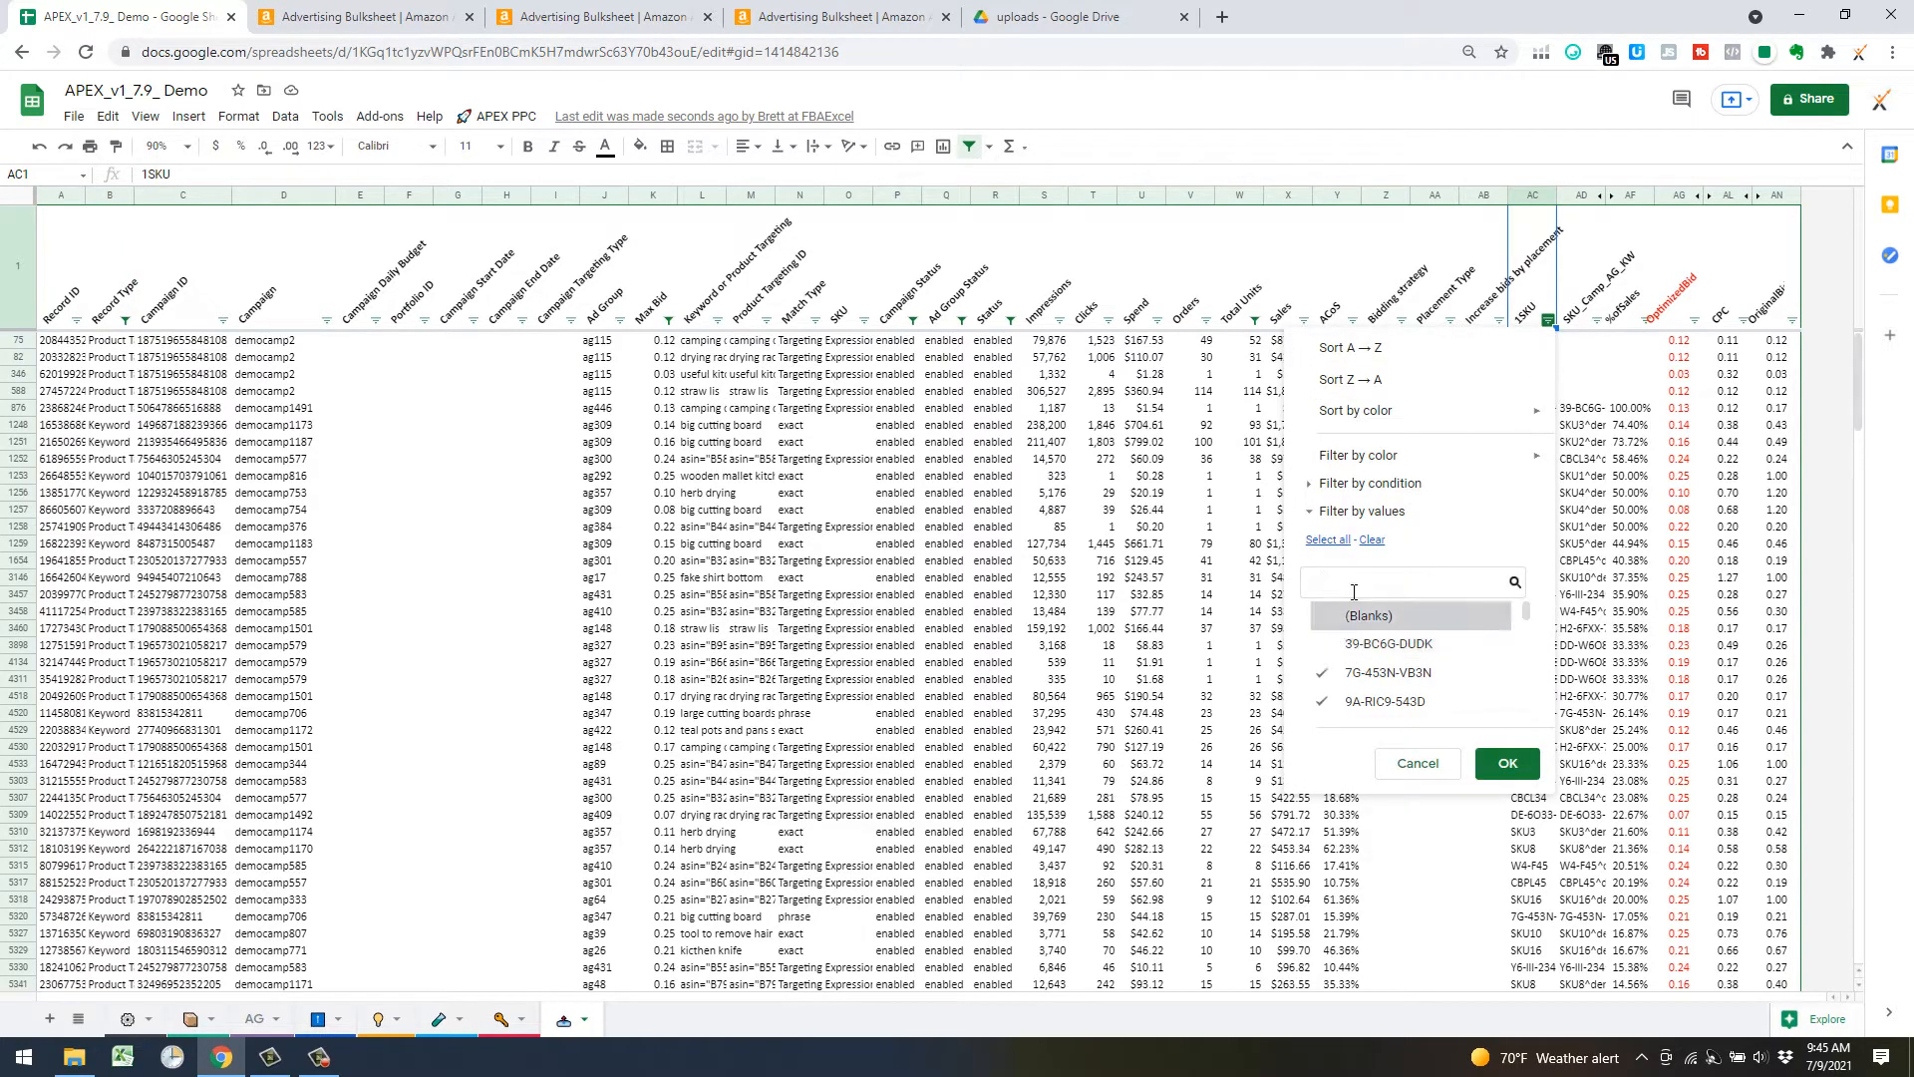
{"action": "left_click", "coordinate": [1373, 542]}
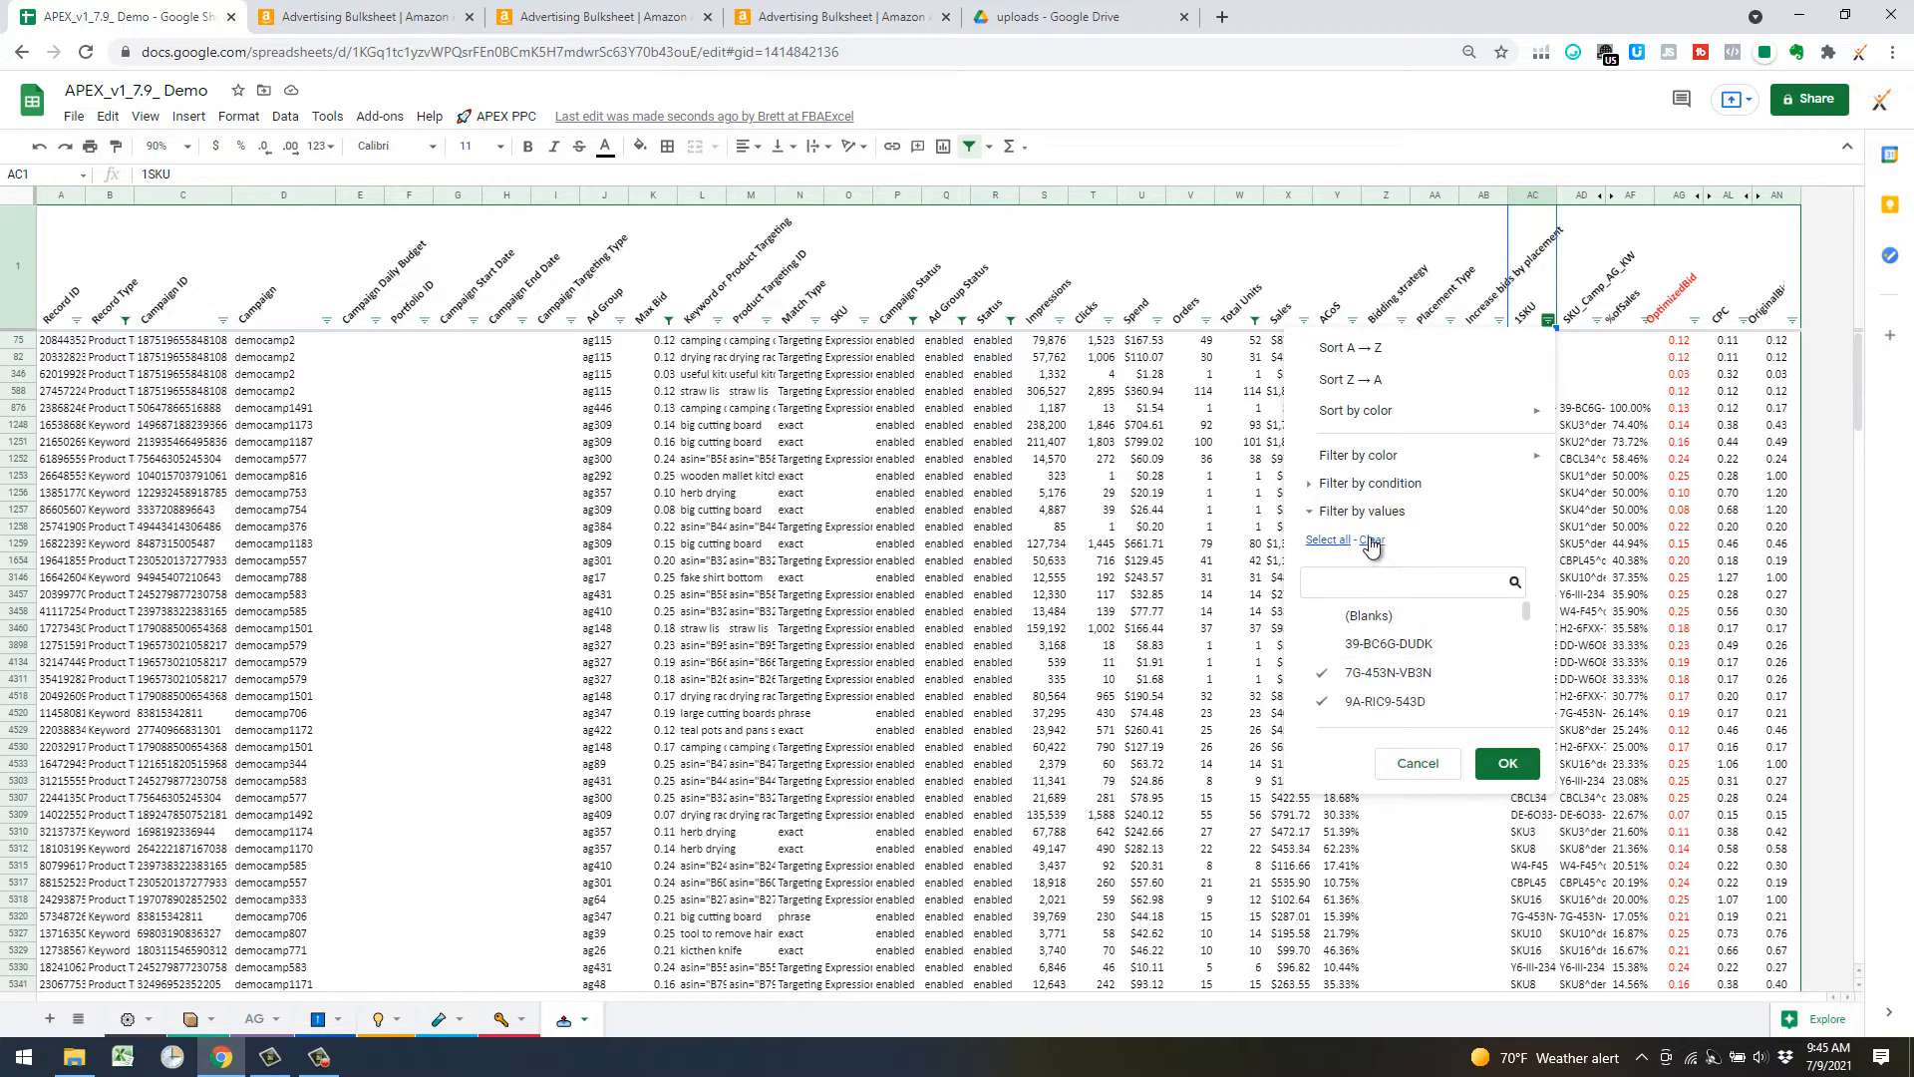
{"action": "left_click", "coordinate": [1389, 643]}
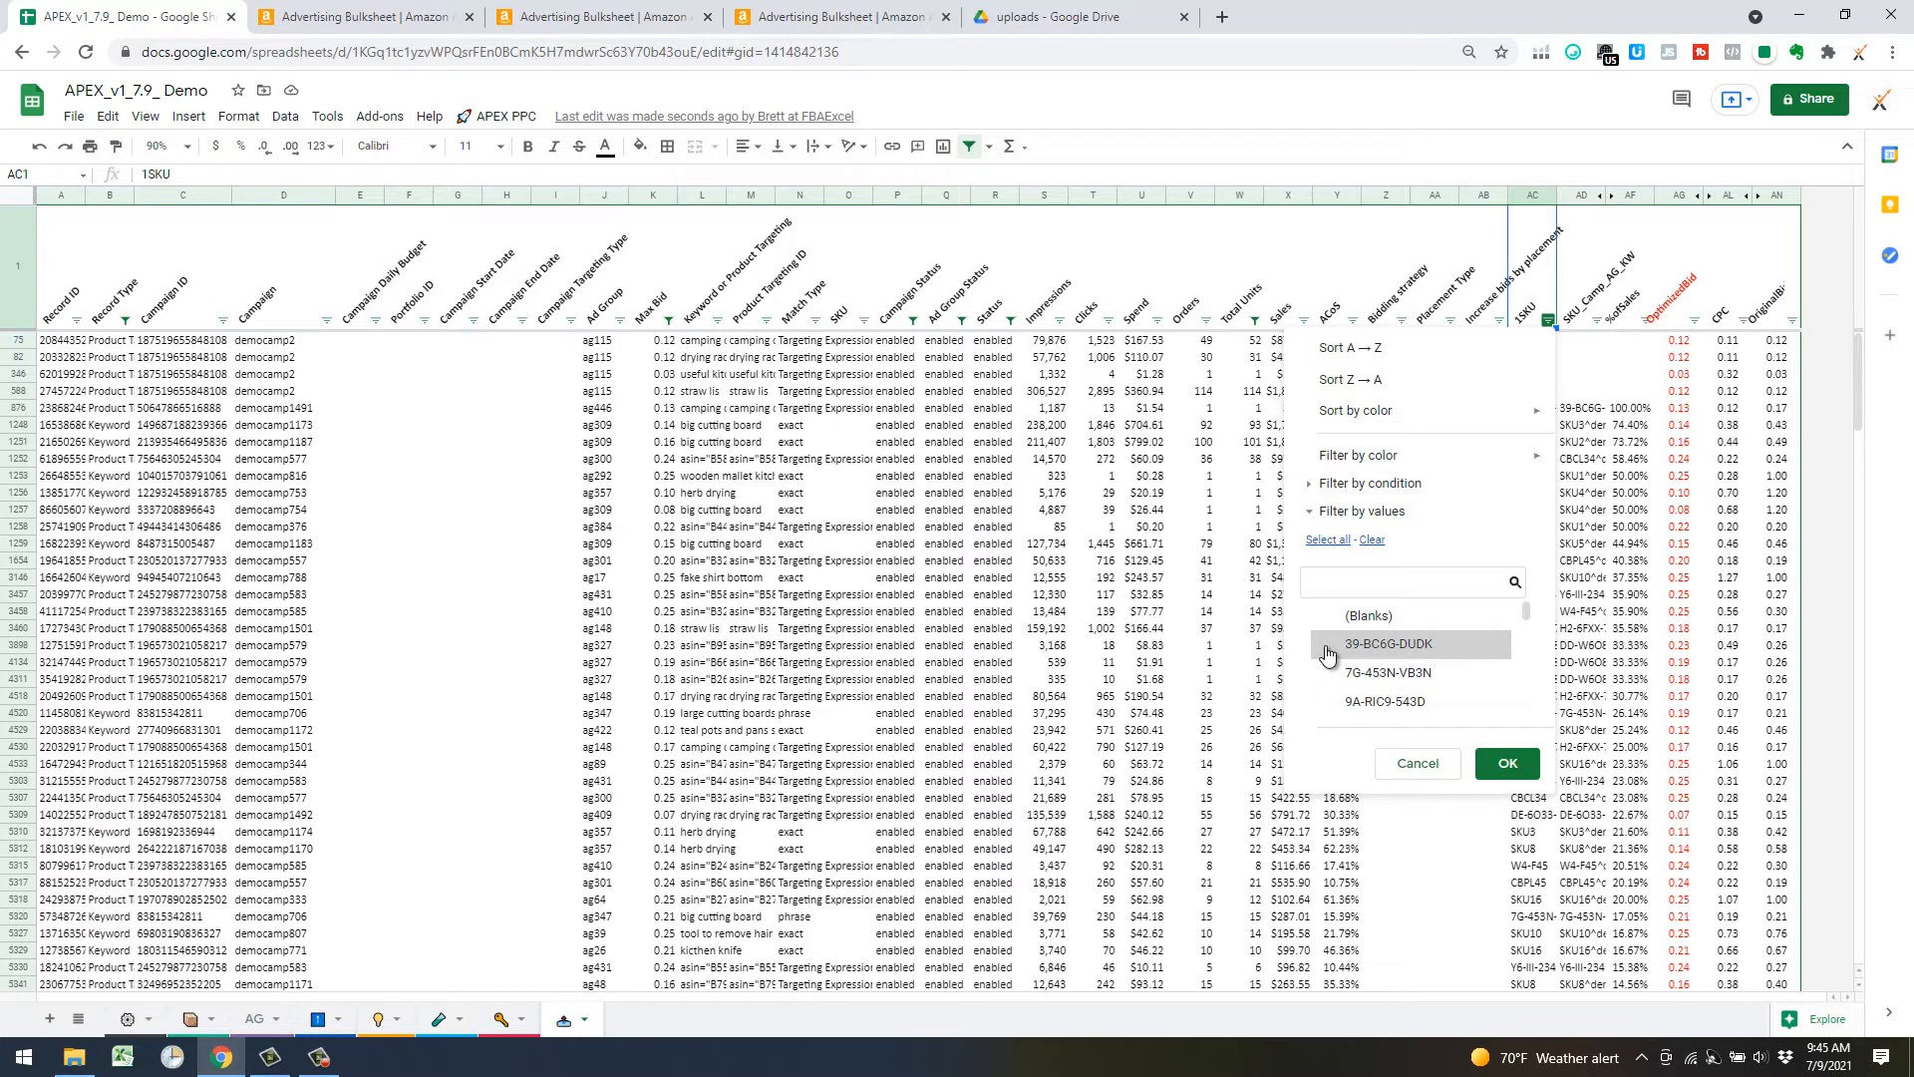
{"action": "left_click", "coordinate": [1509, 765]}
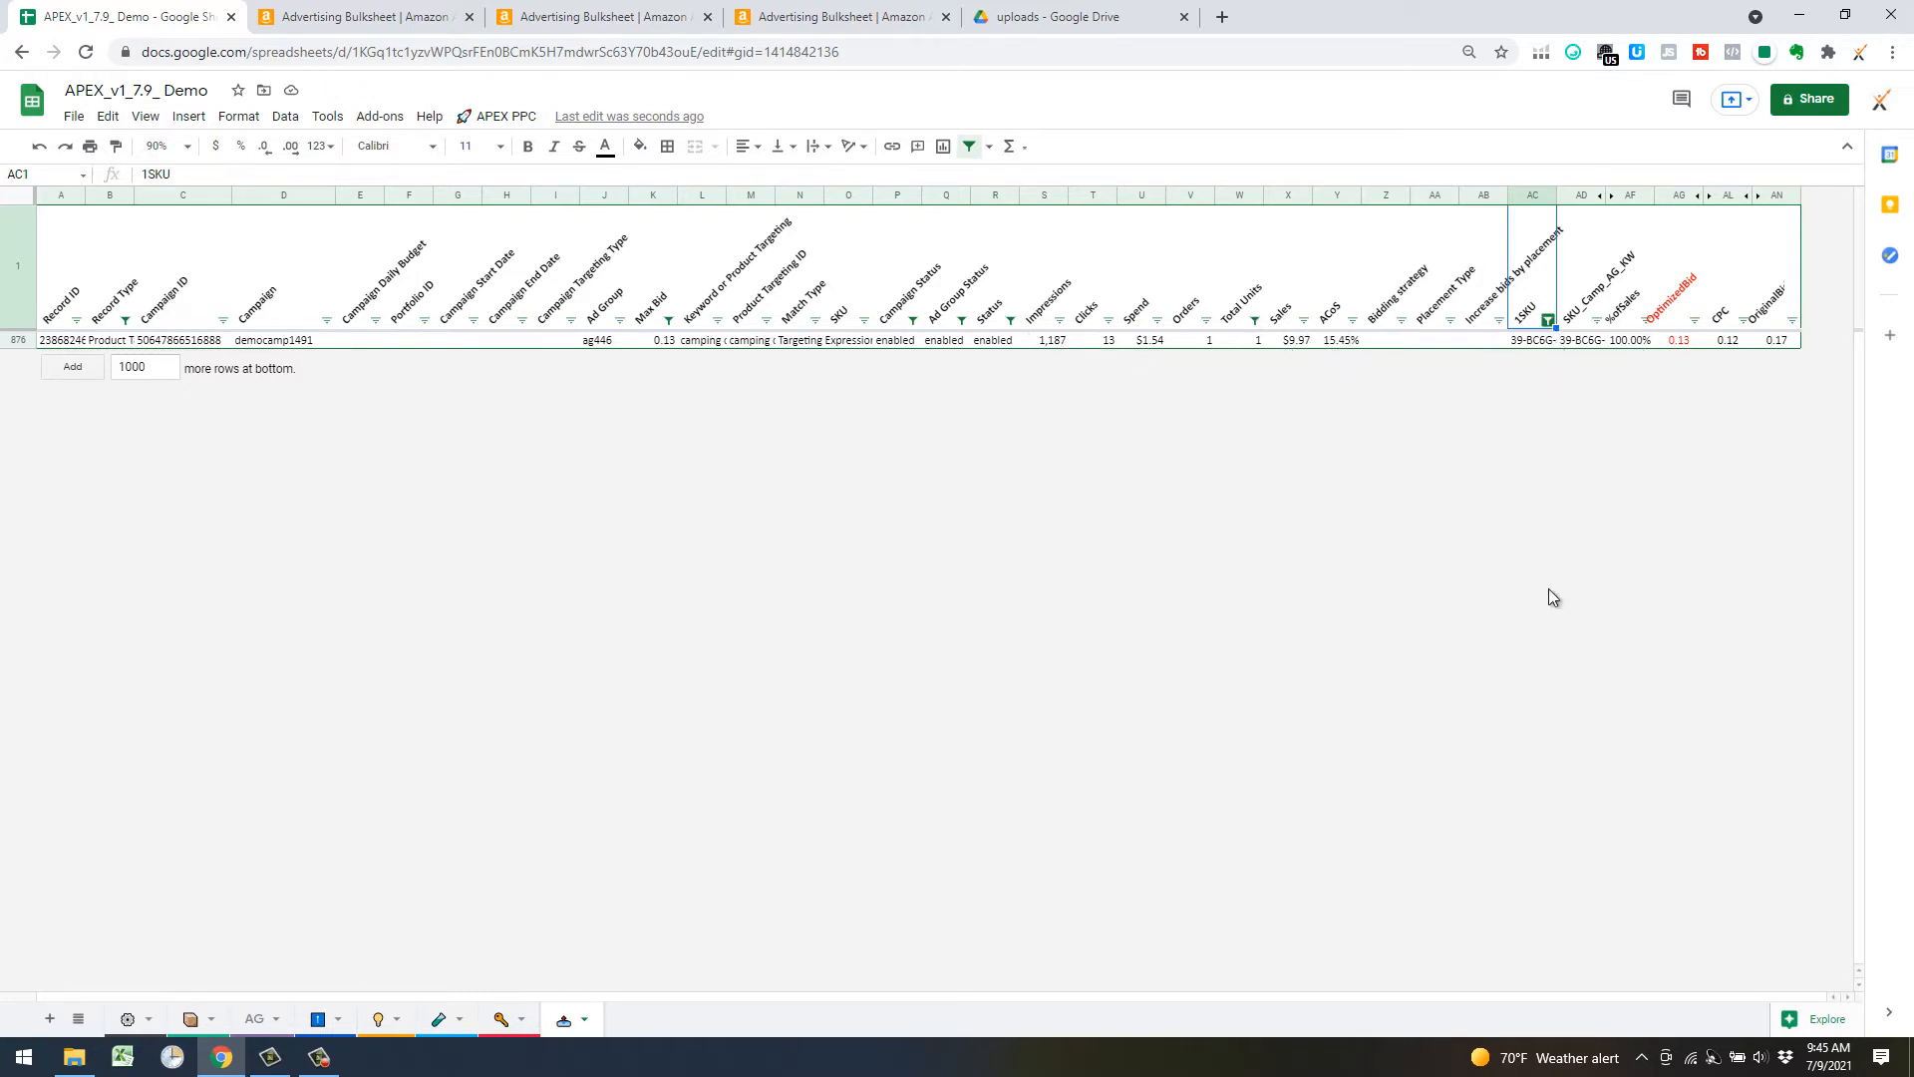
Step: Switch the 1SKU filter to 7G-453N-VB3N only and select all its %ofSales values to check their sum
{"action": "left_click", "coordinate": [1344, 620]}
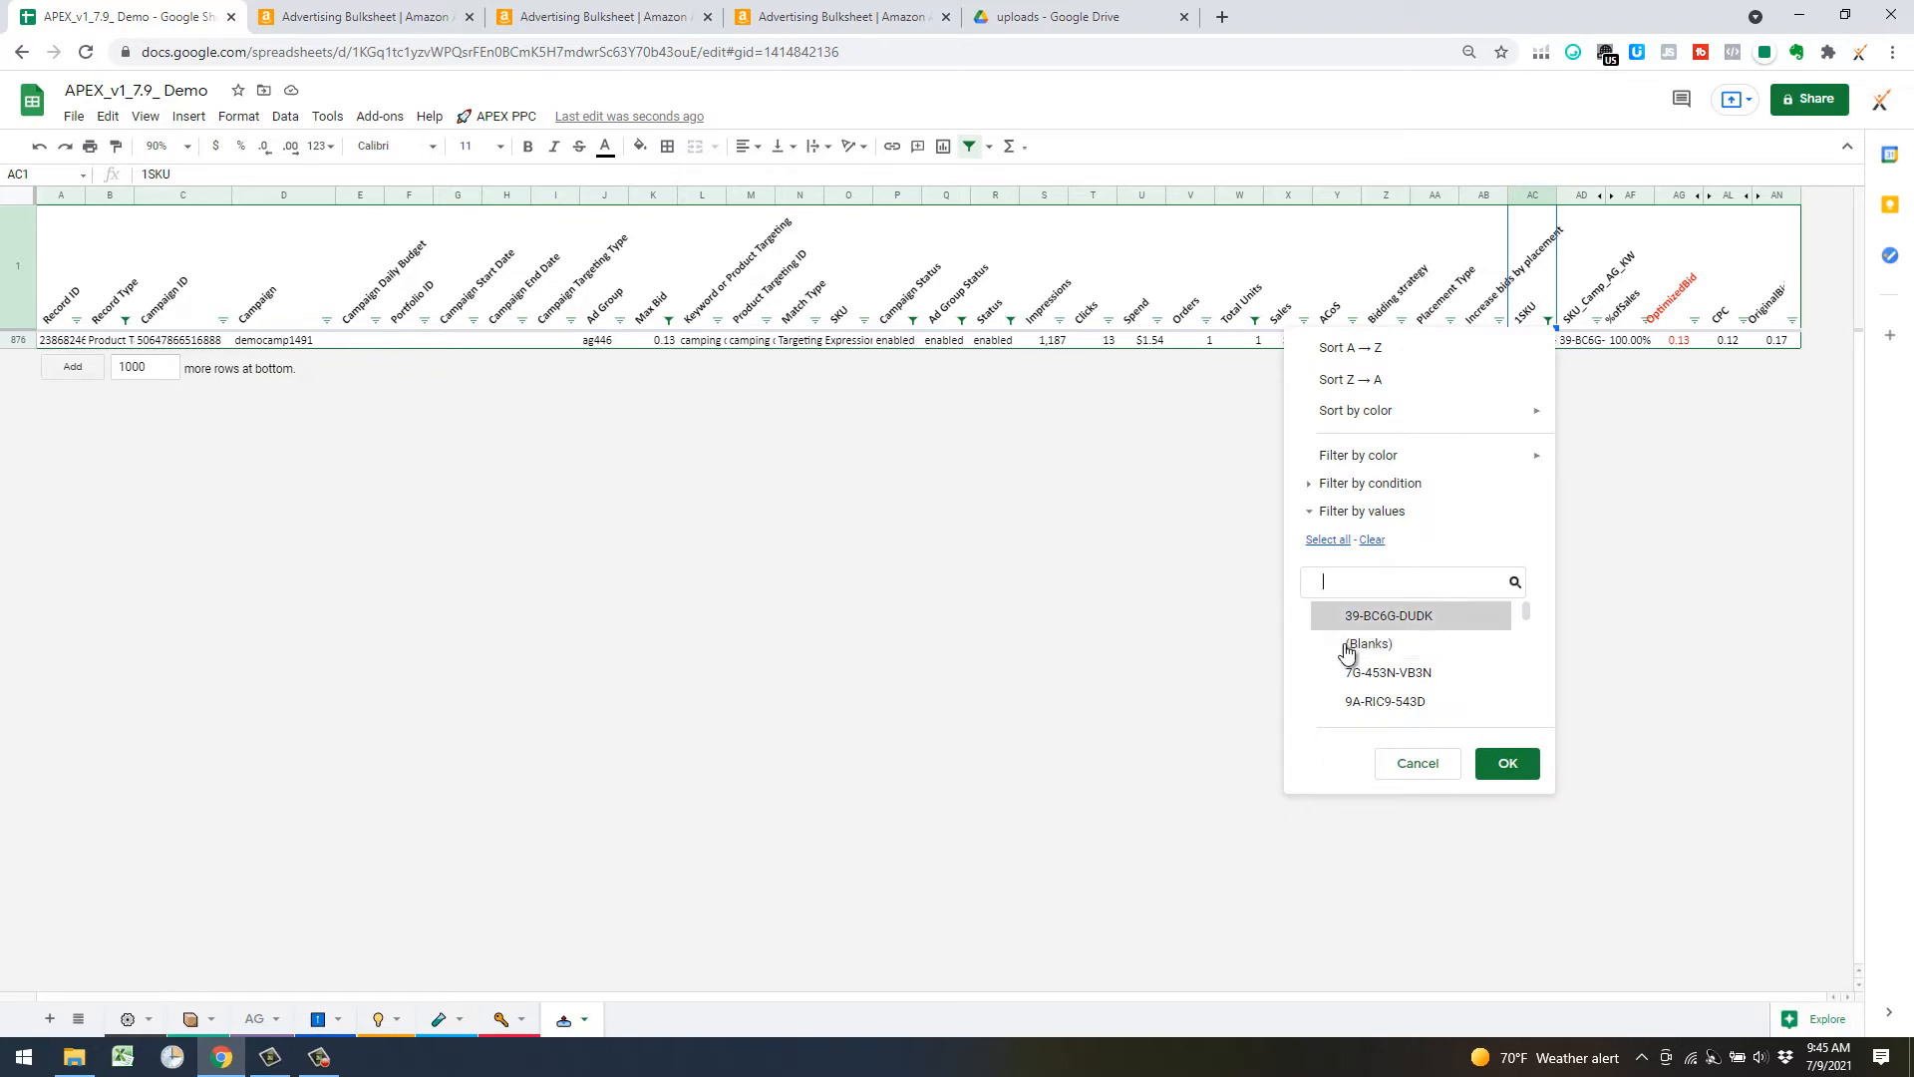
{"action": "left_click", "coordinate": [1336, 674]}
{"action": "left_click", "coordinate": [1518, 765]}
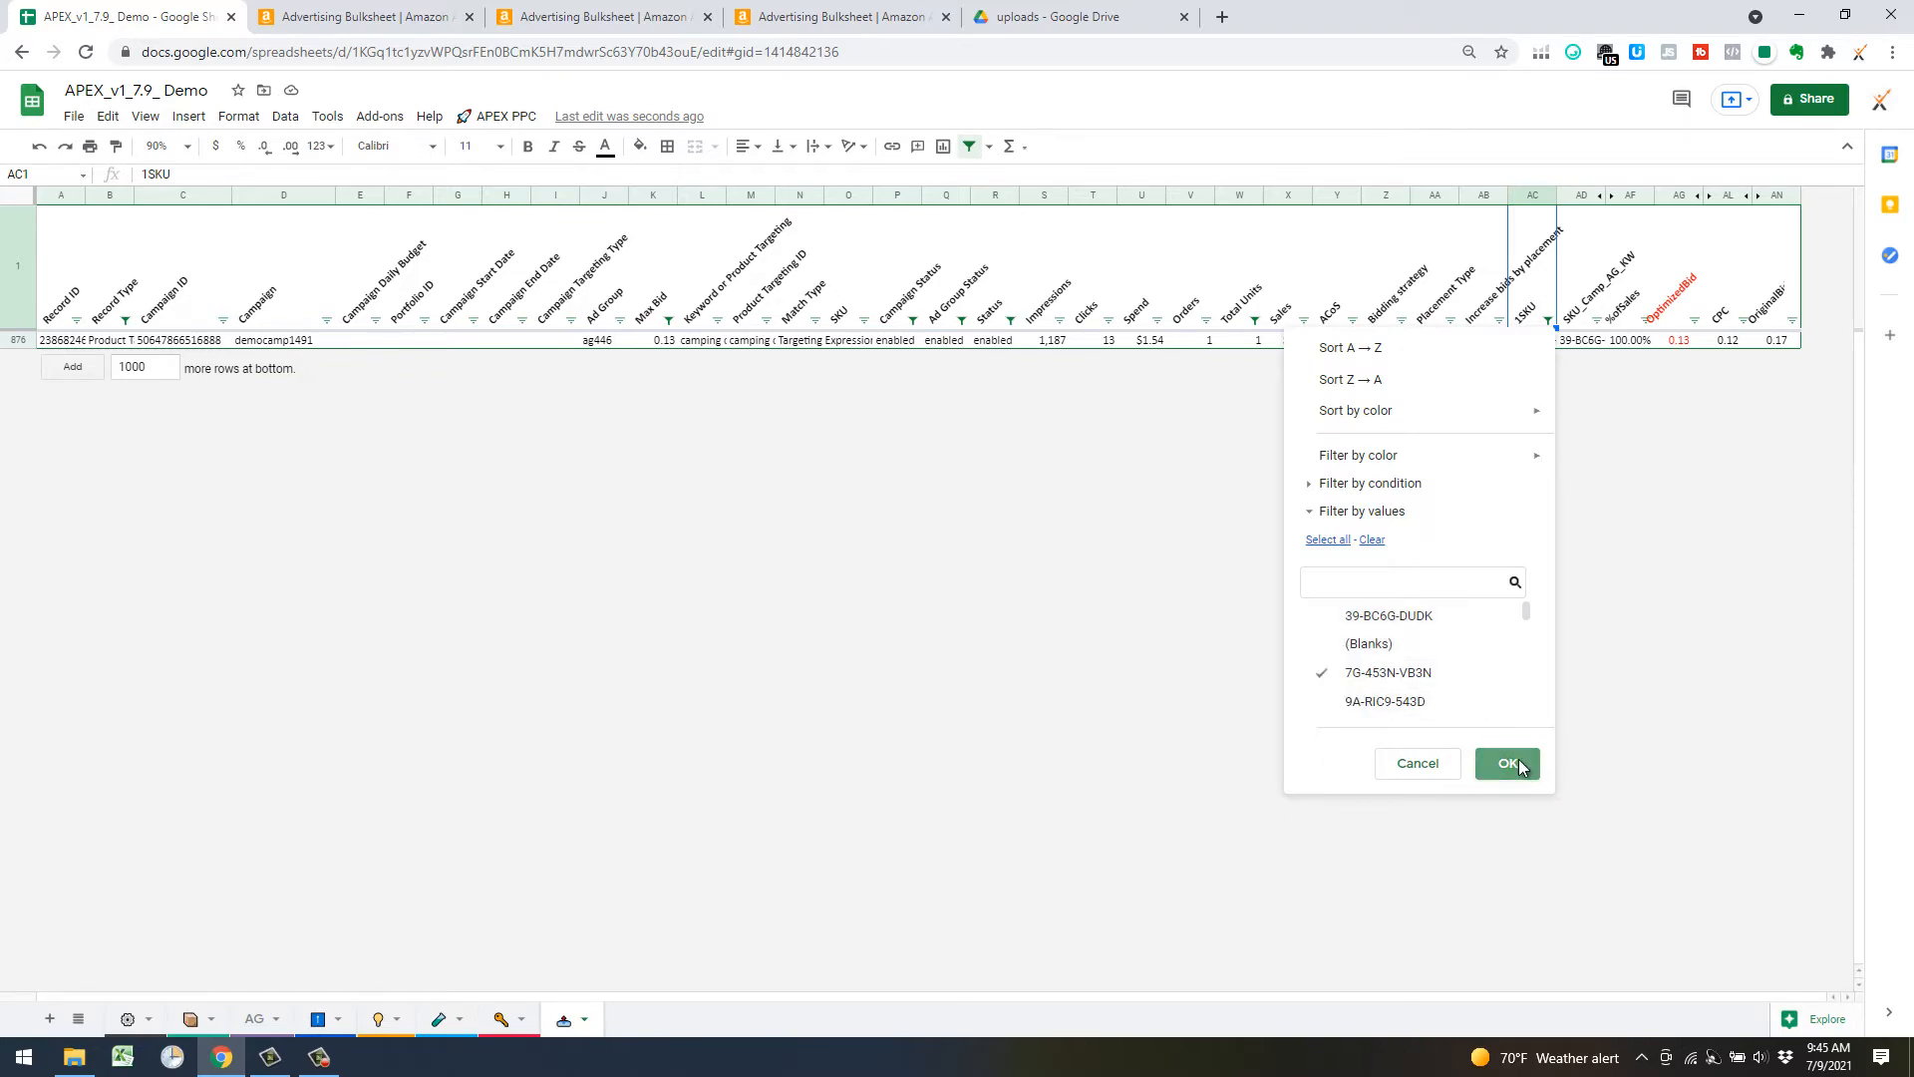
{"action": "left_click", "coordinate": [1633, 341]}
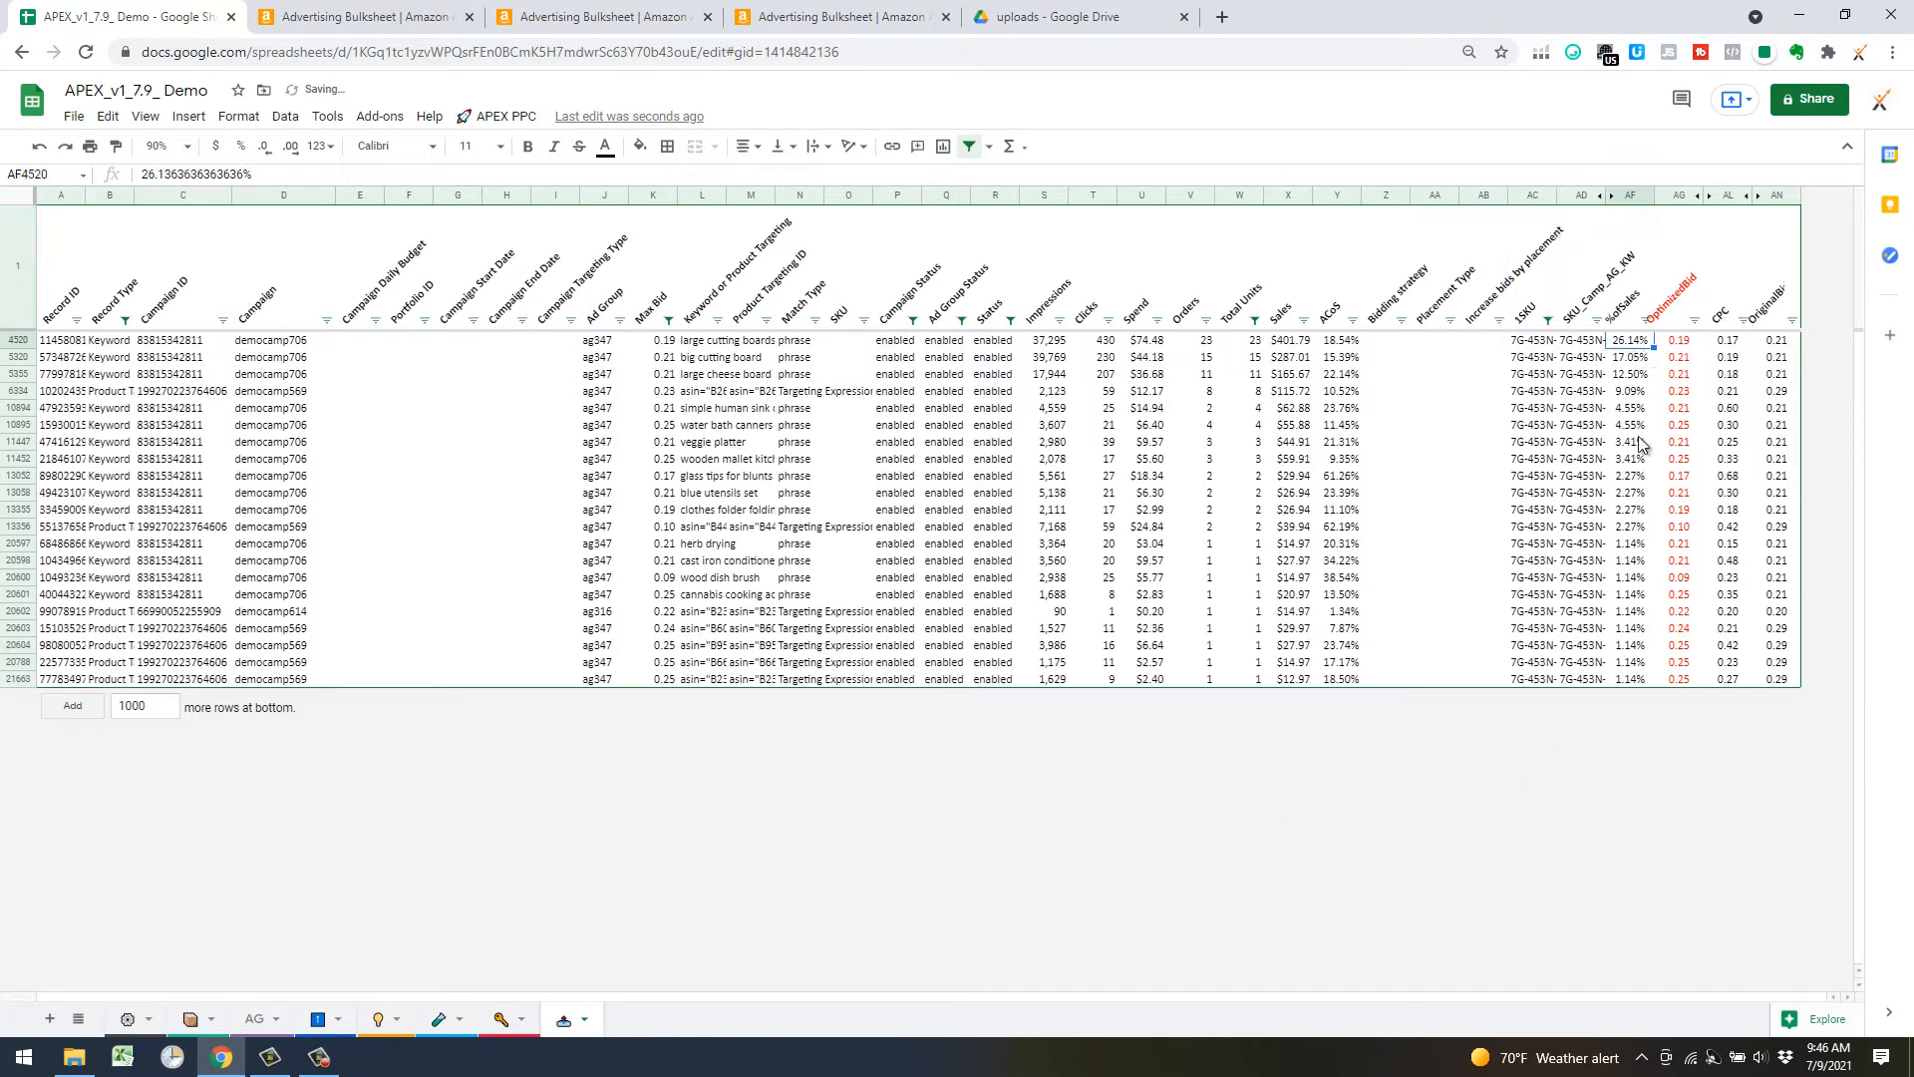
{"action": "left_click", "coordinate": [1629, 681], "text": "shift"}
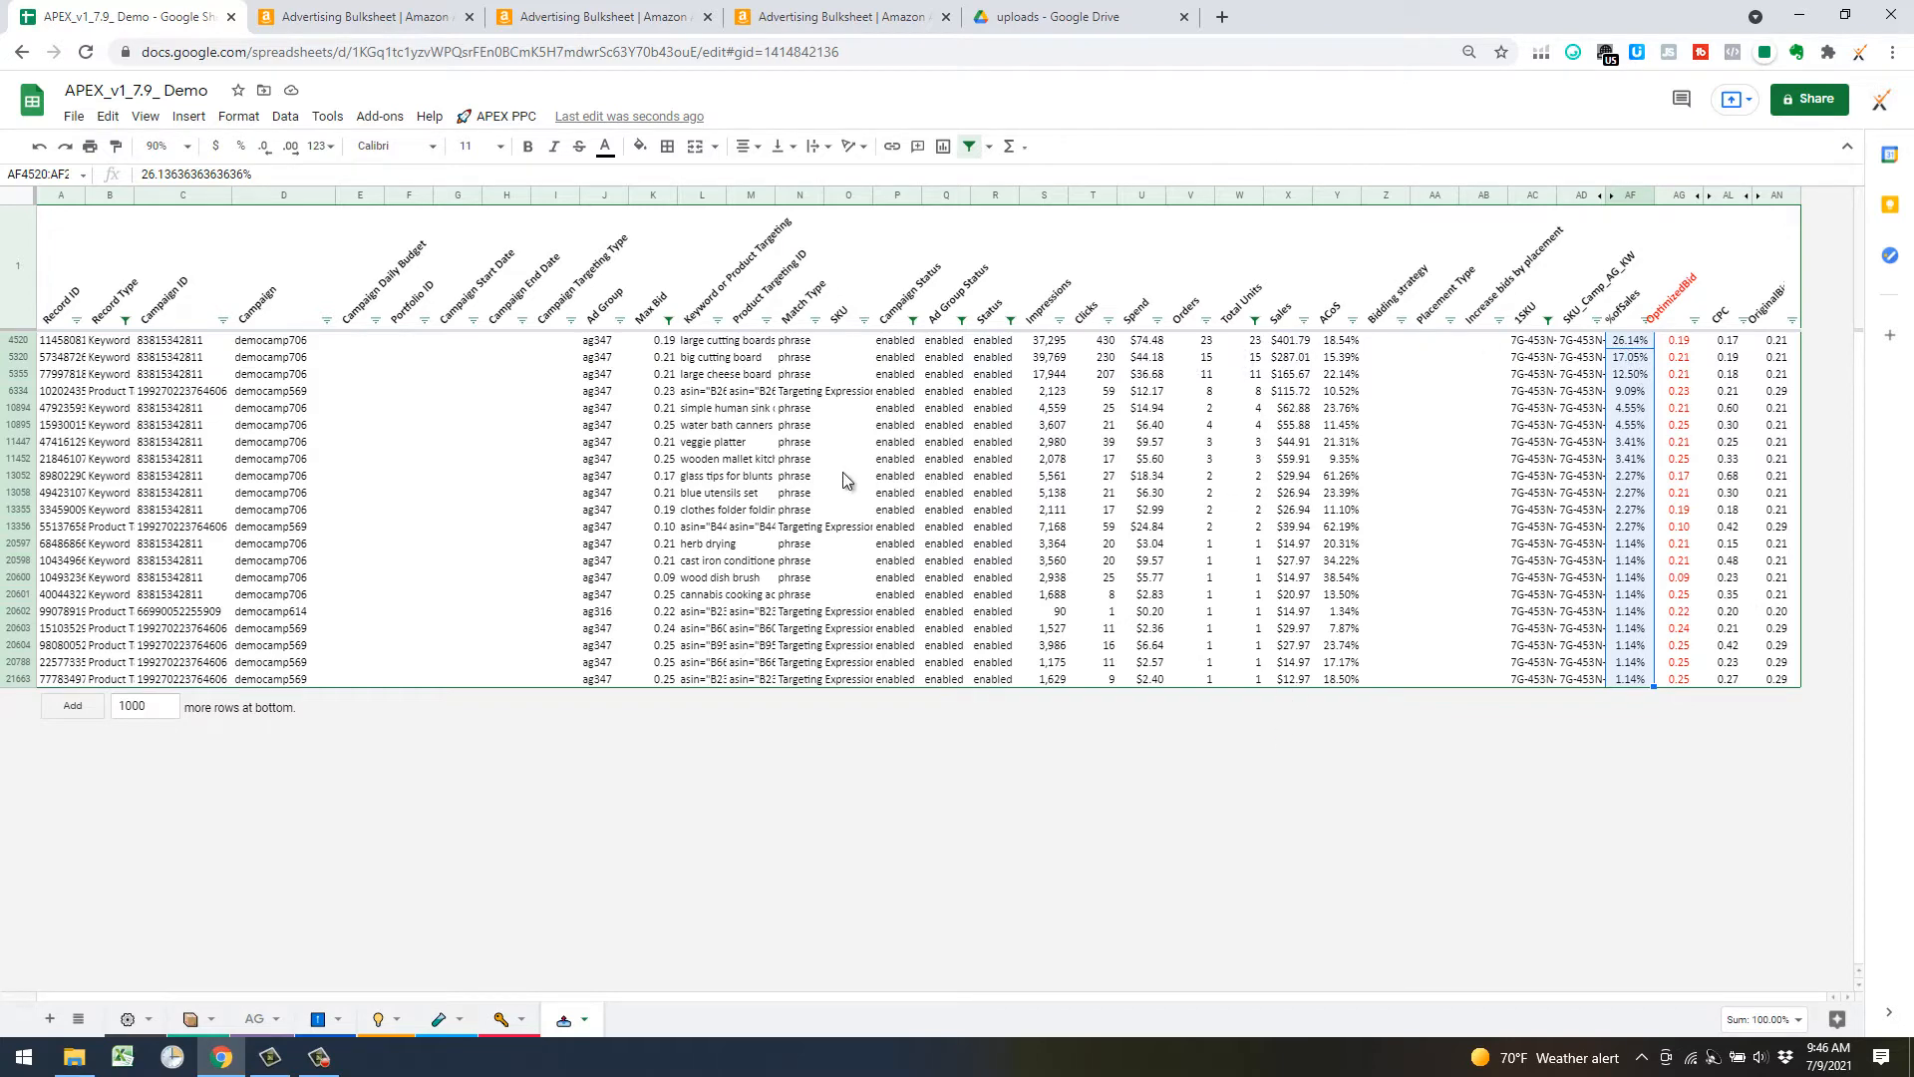
{"action": "left_click", "coordinate": [1248, 229]}
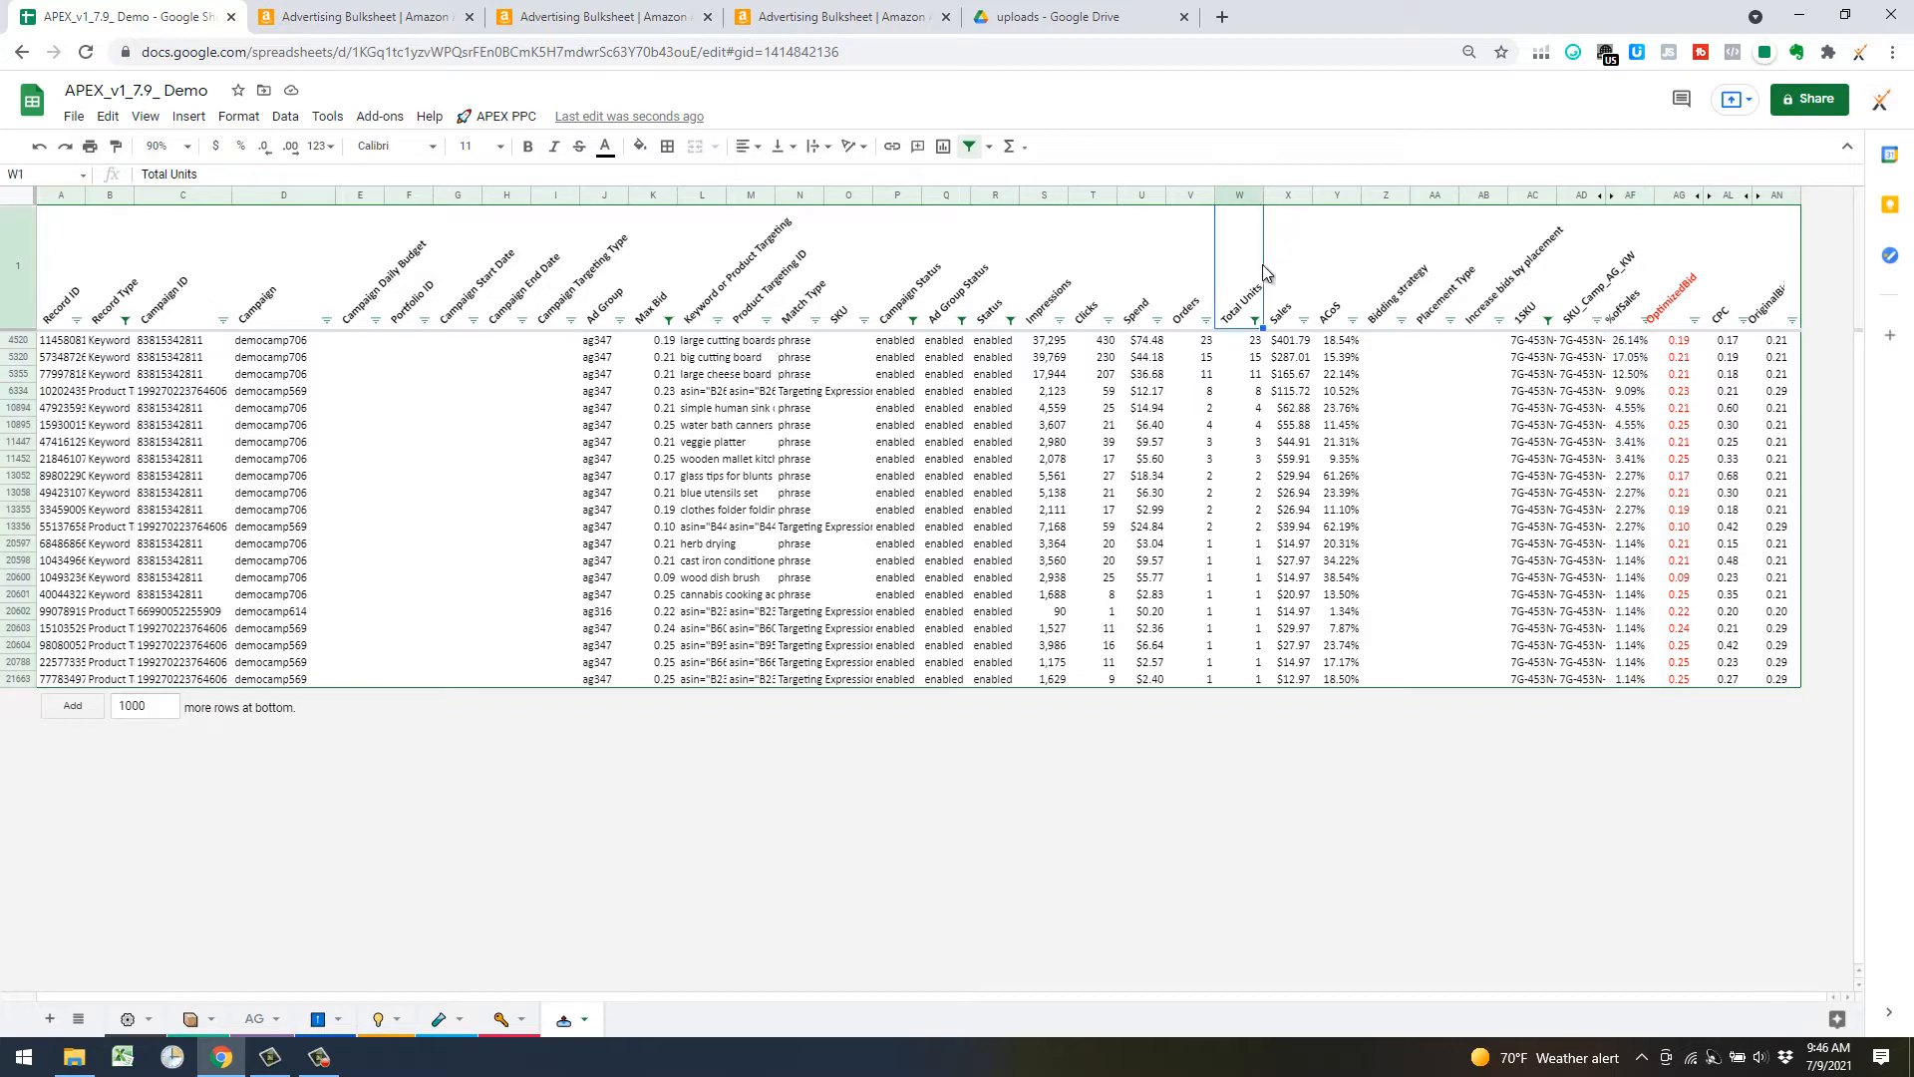
Step: Go to the Ad Insights sheet and drill into SKU5's exact-match figure to create a detail sheet of its targets
{"action": "left_click", "coordinate": [478, 120]}
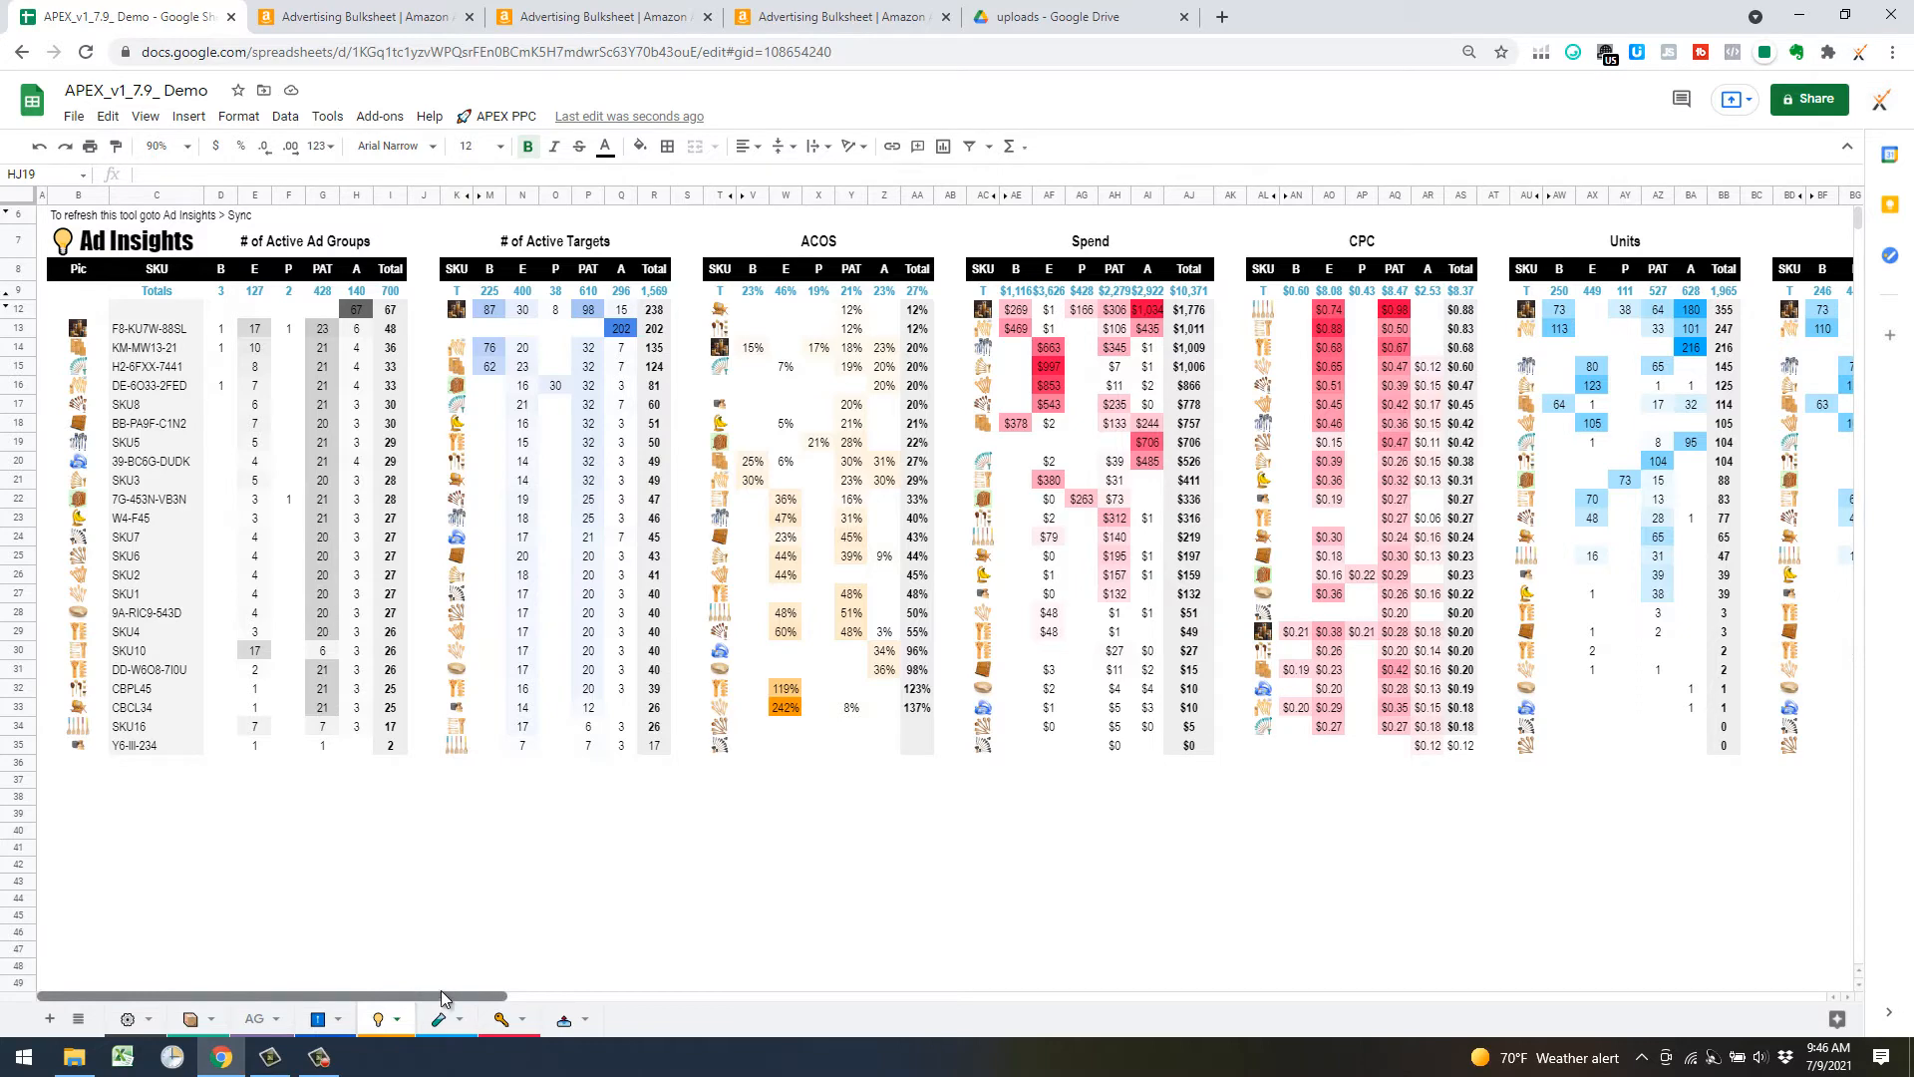
{"action": "left_click", "coordinate": [663, 982]}
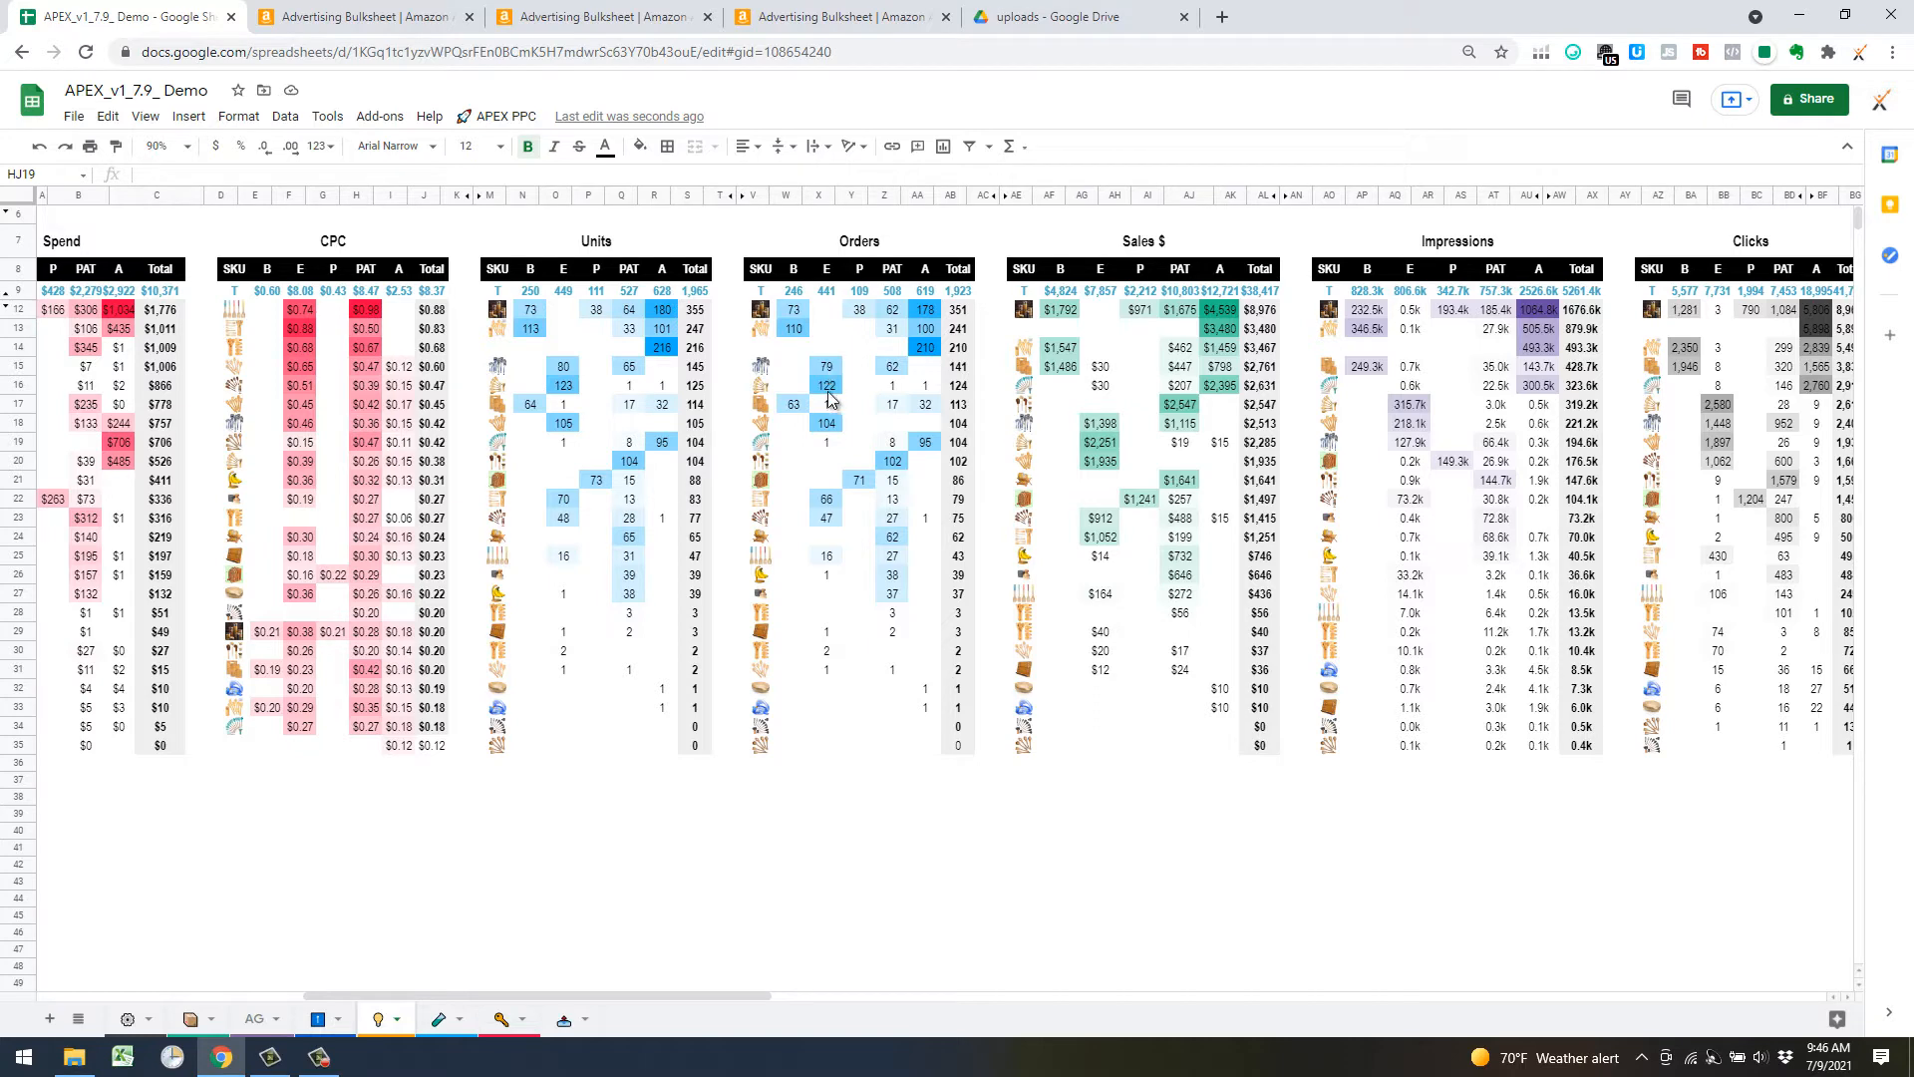
{"action": "double_click", "coordinate": [927, 736]}
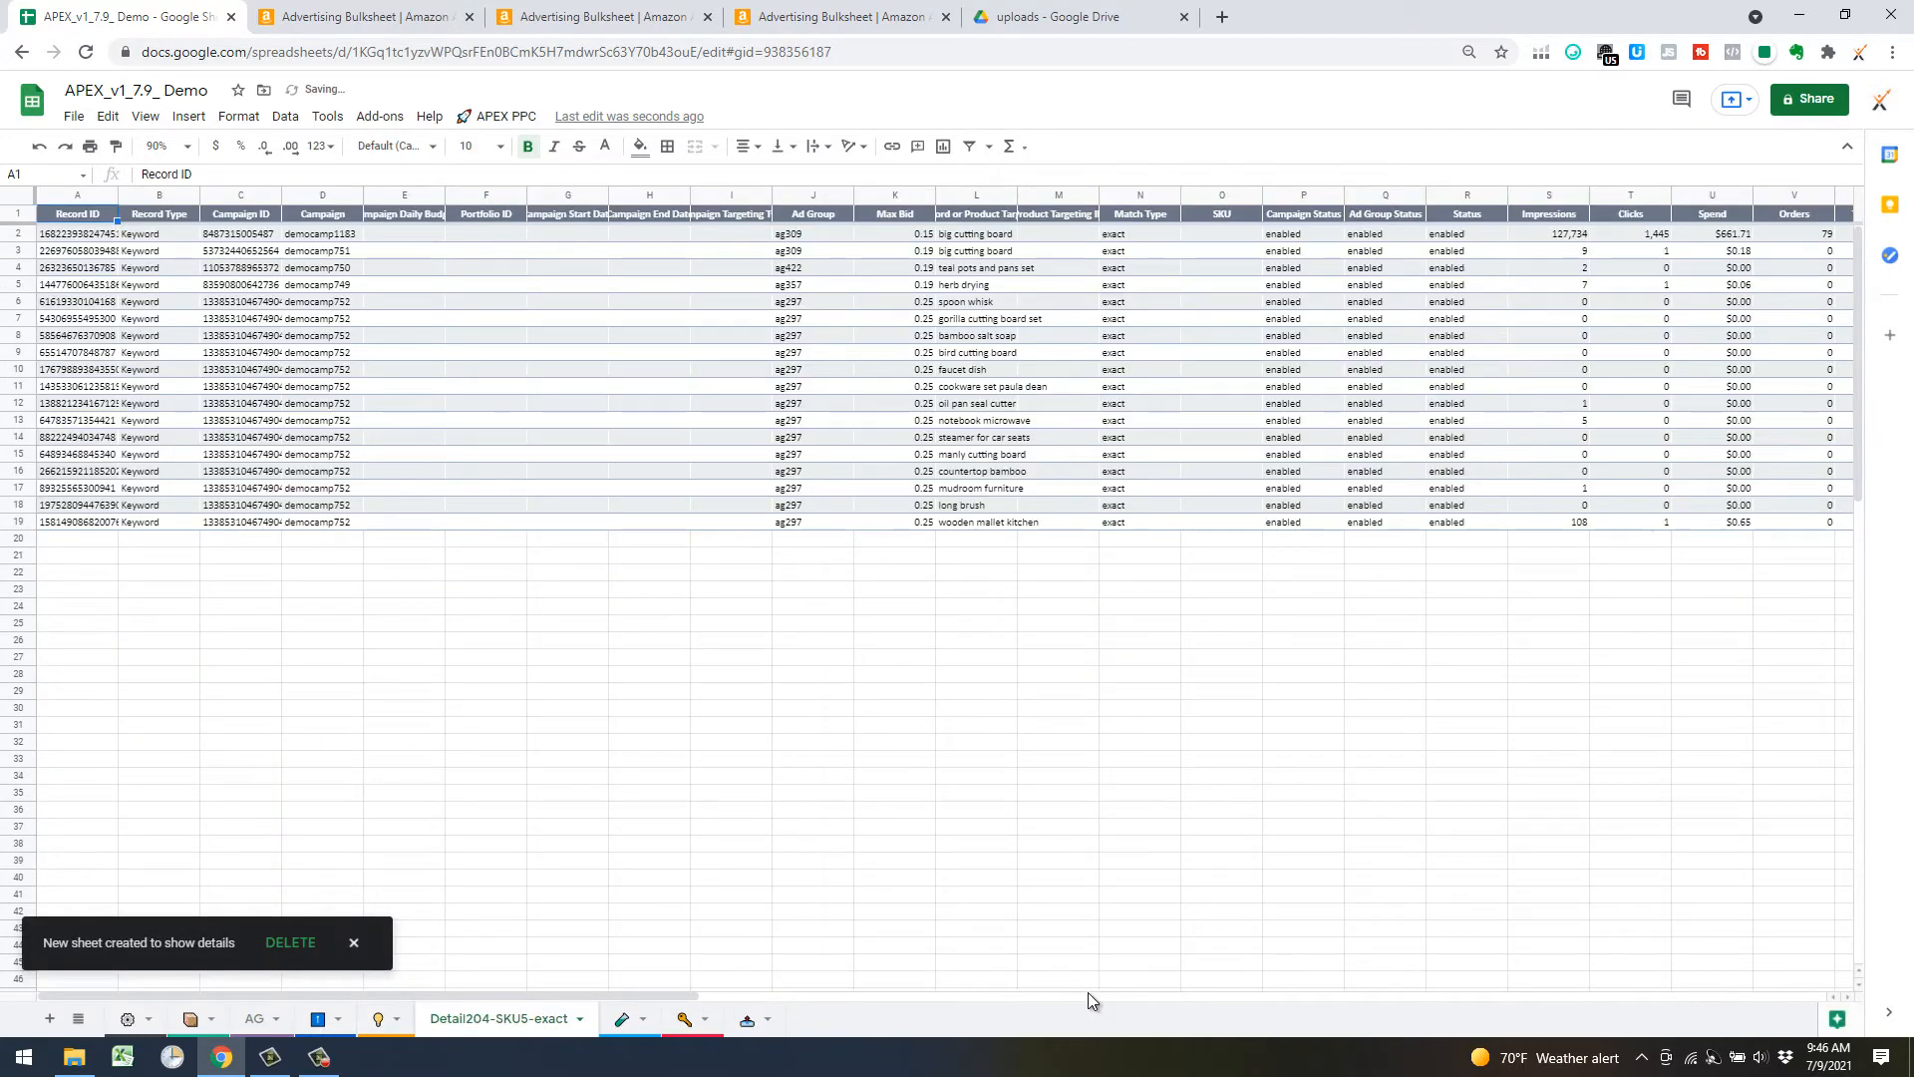
Step: Examine the SKU5 exact-match detail sheet across its status, total units, sales and bid columns
{"action": "left_click", "coordinate": [1196, 995]}
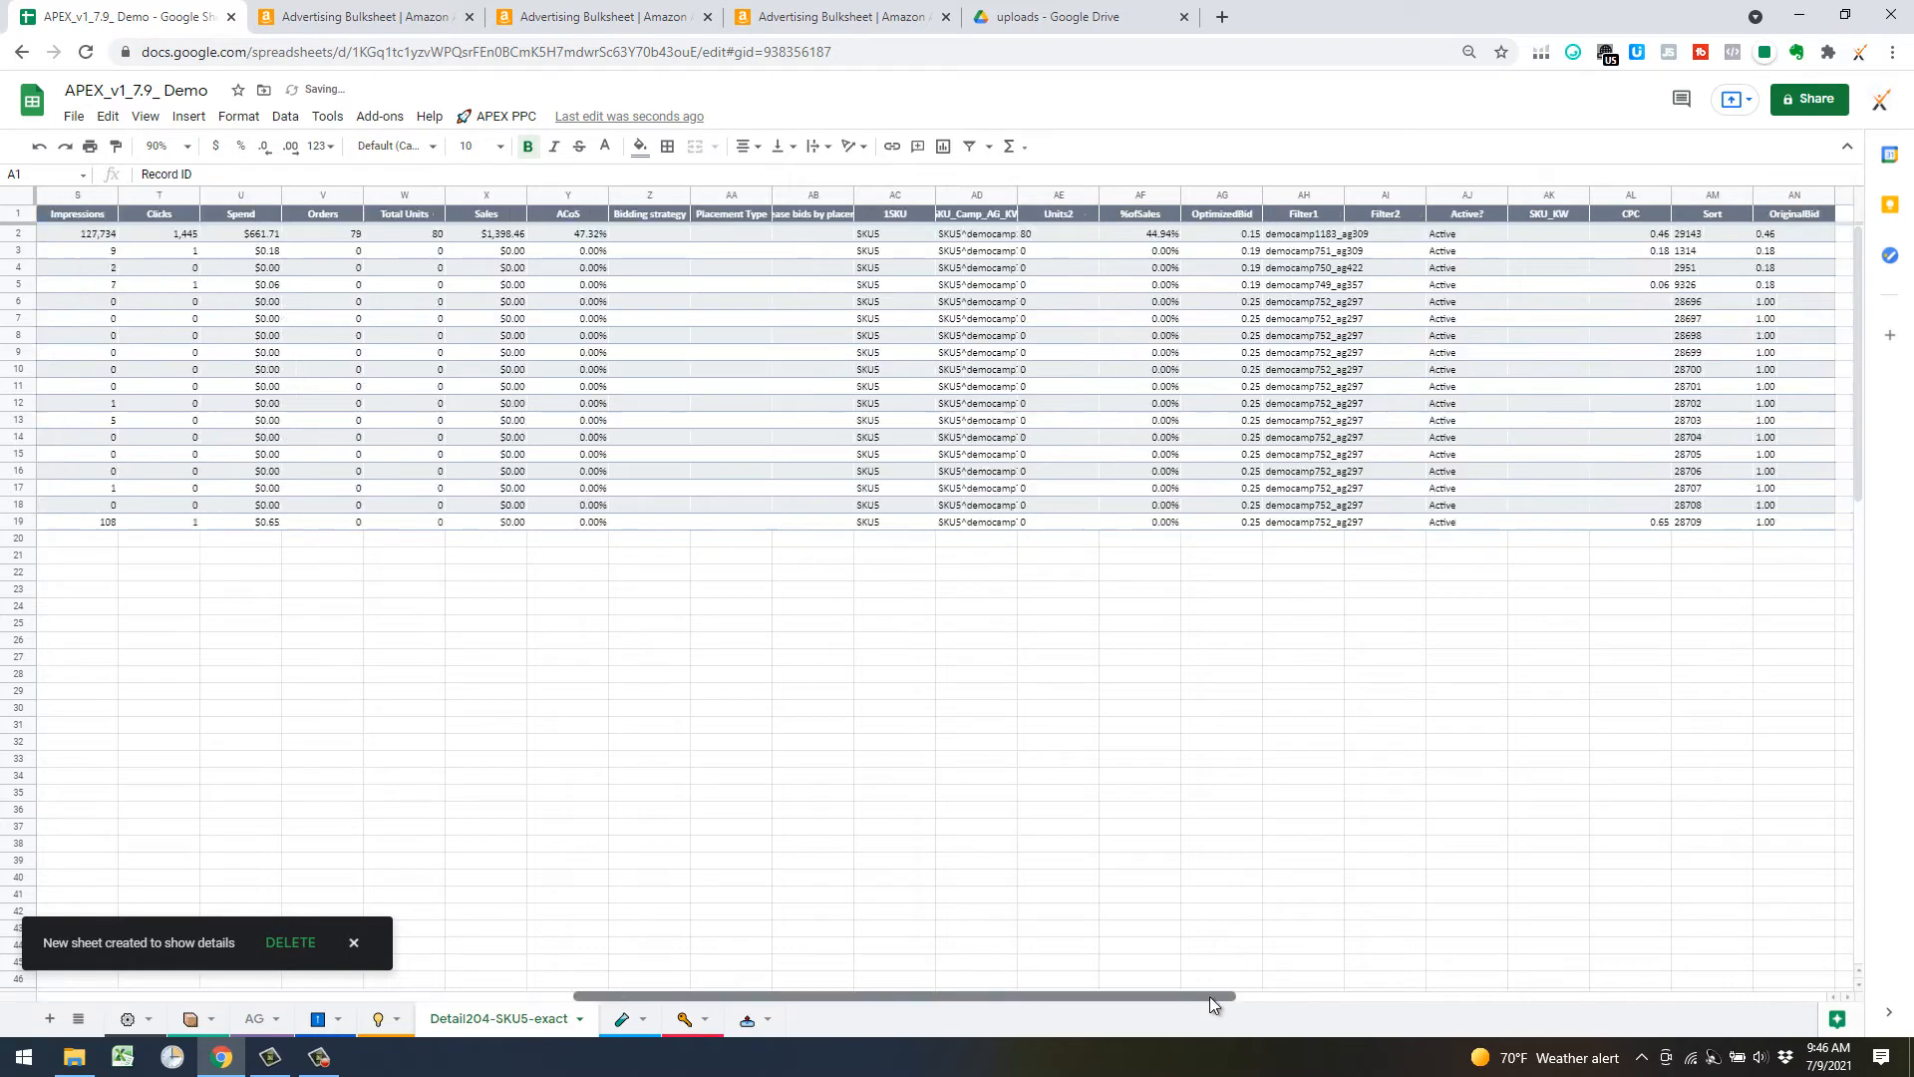
{"action": "left_click_drag", "start_coordinate": [1210, 996], "coordinate": [1232, 1000]}
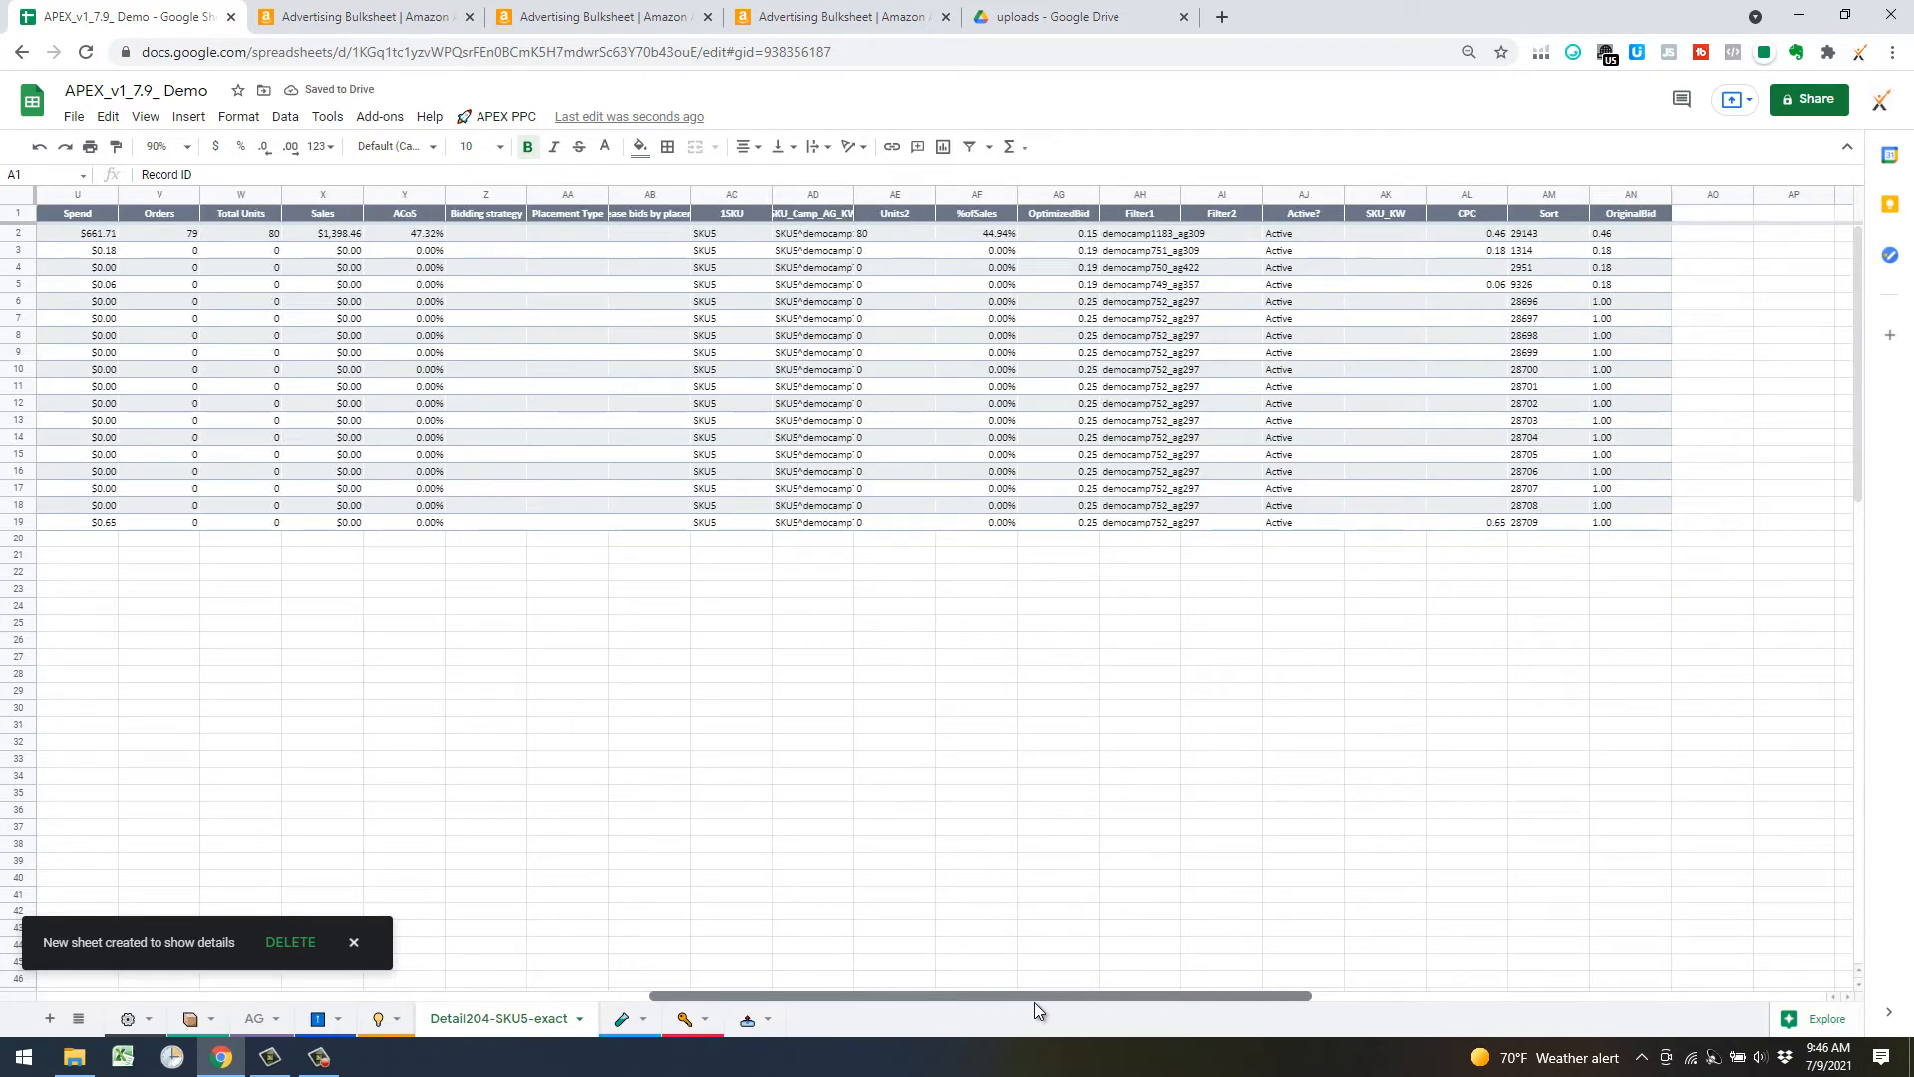
{"action": "scroll", "coordinate": [256, 294], "scroll_direction": "left", "scroll_amount": 5}
{"action": "left_click", "coordinate": [241, 213]}
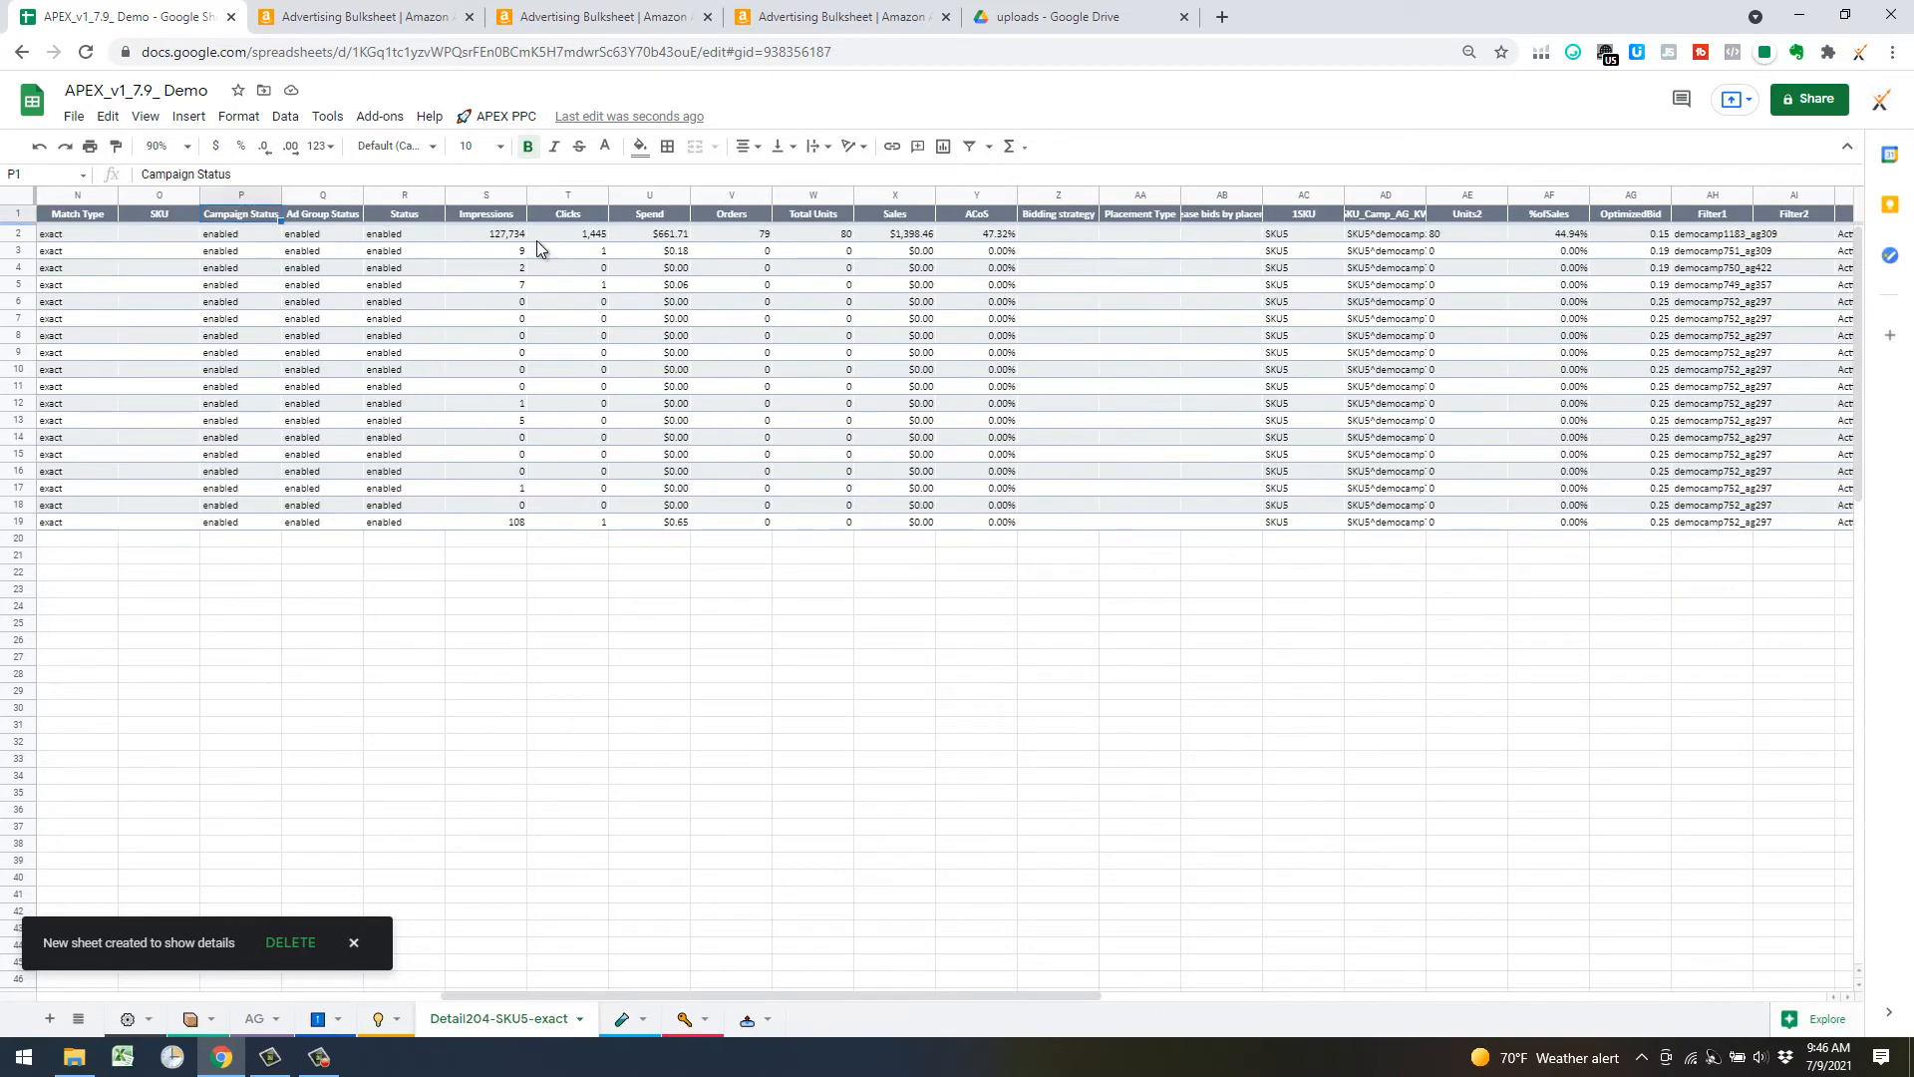
{"action": "left_click", "coordinate": [809, 218]}
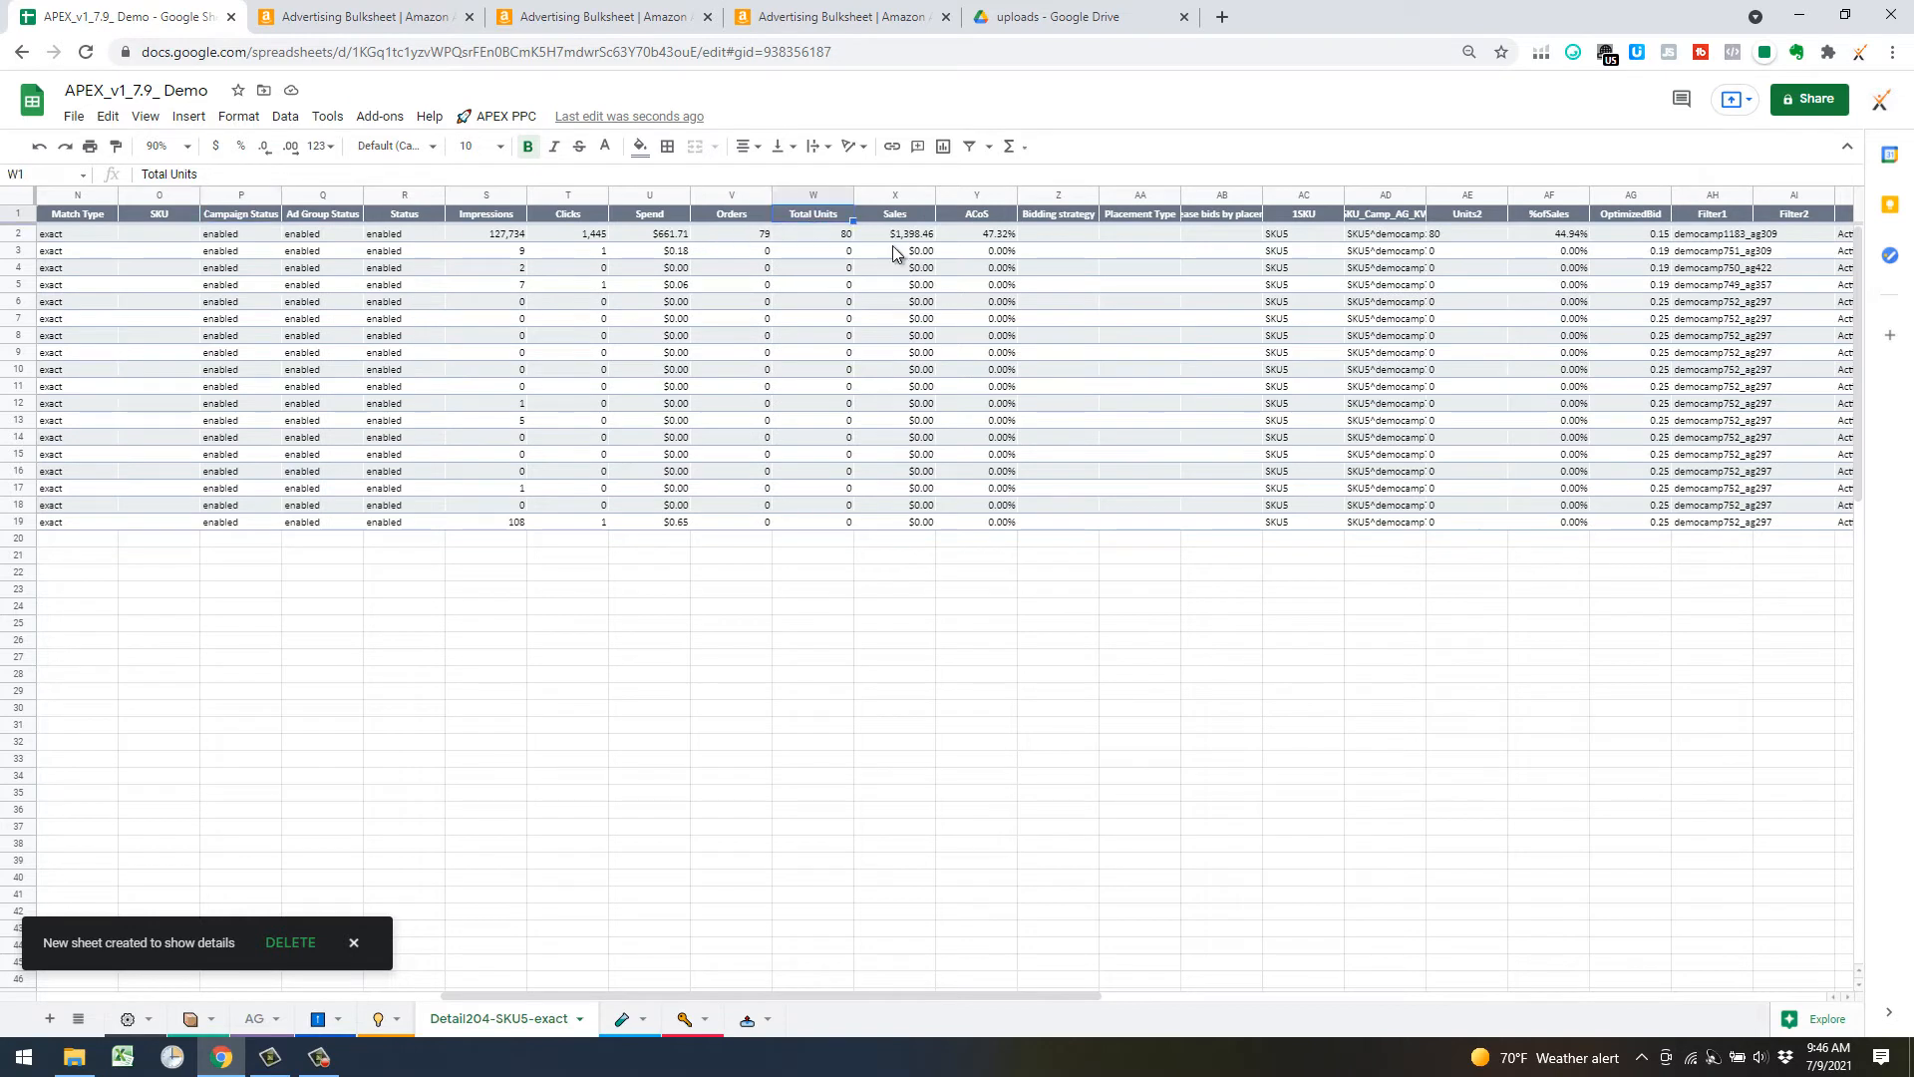
Step: Add filters to the SKU5 exact-match detail sheet and sort it by Total Units in descending order
{"action": "left_click", "coordinate": [970, 148]}
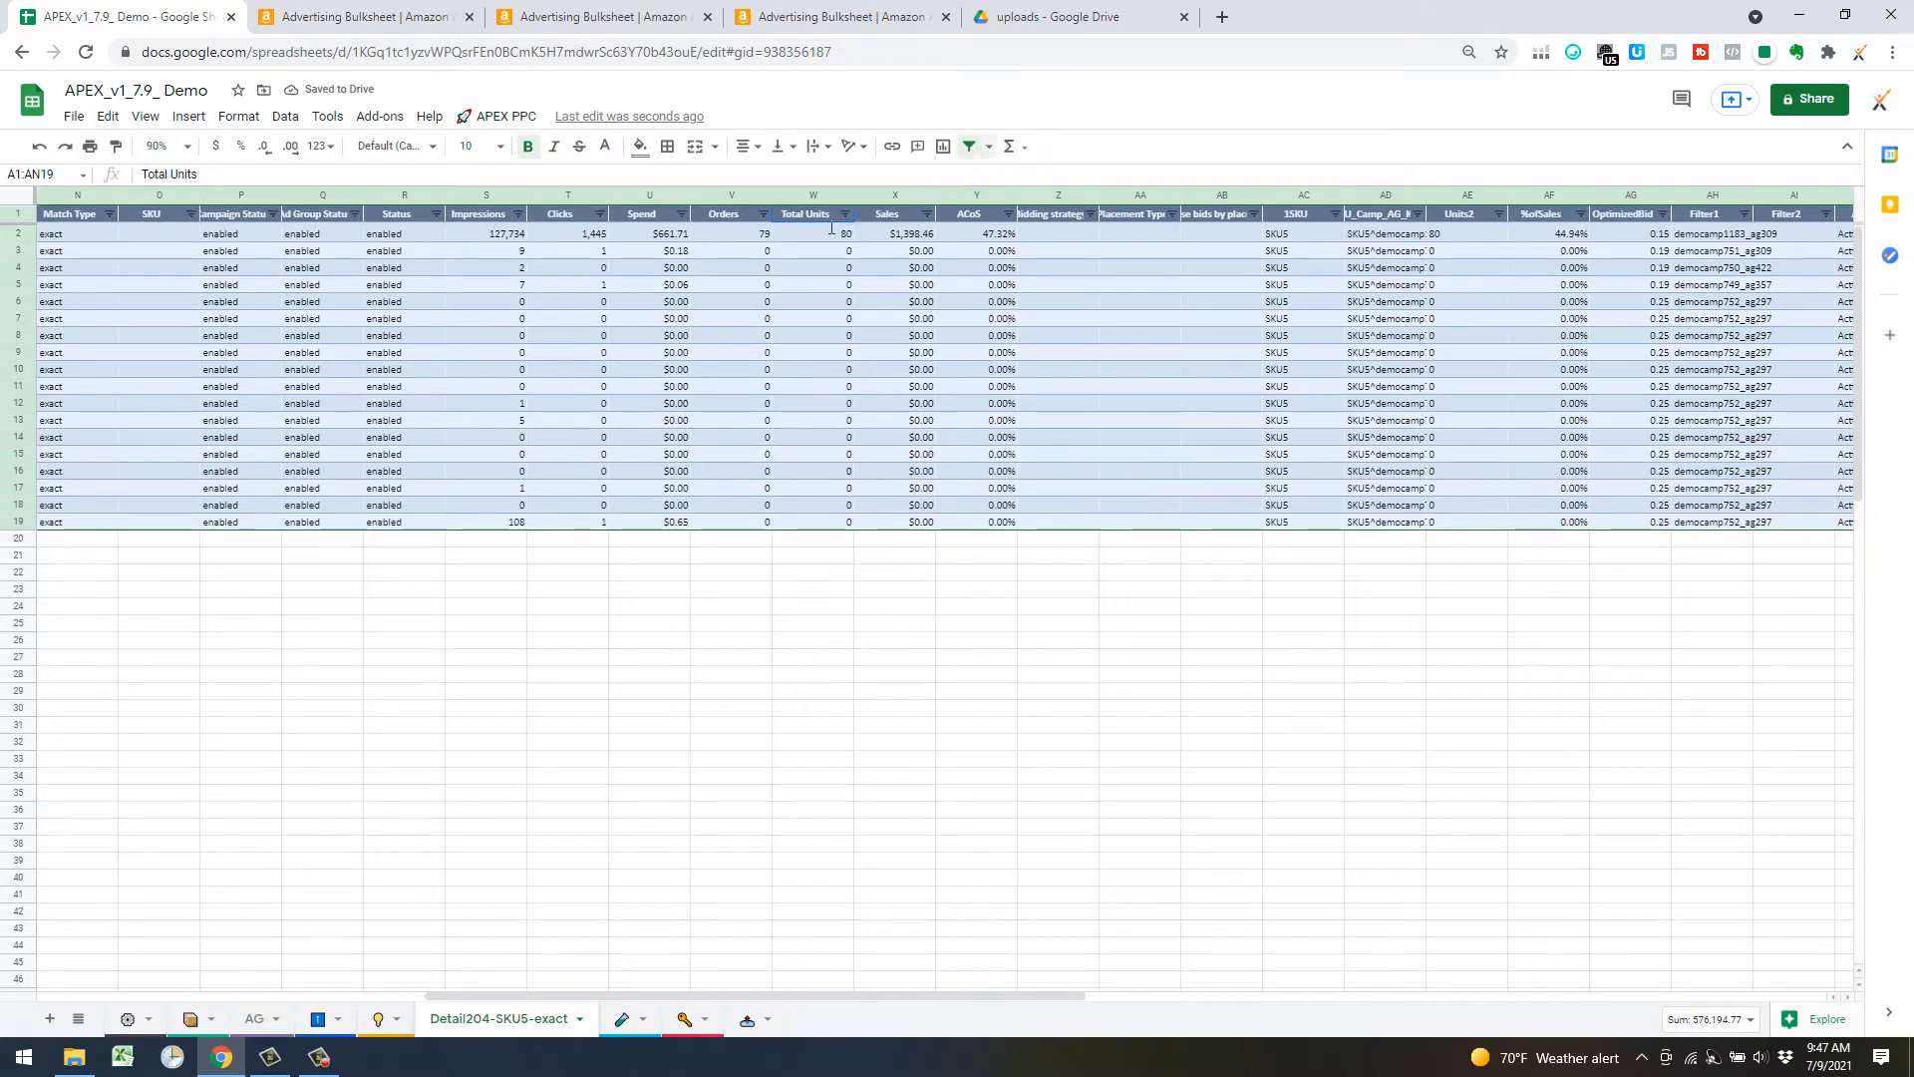
{"action": "left_click", "coordinate": [846, 215]}
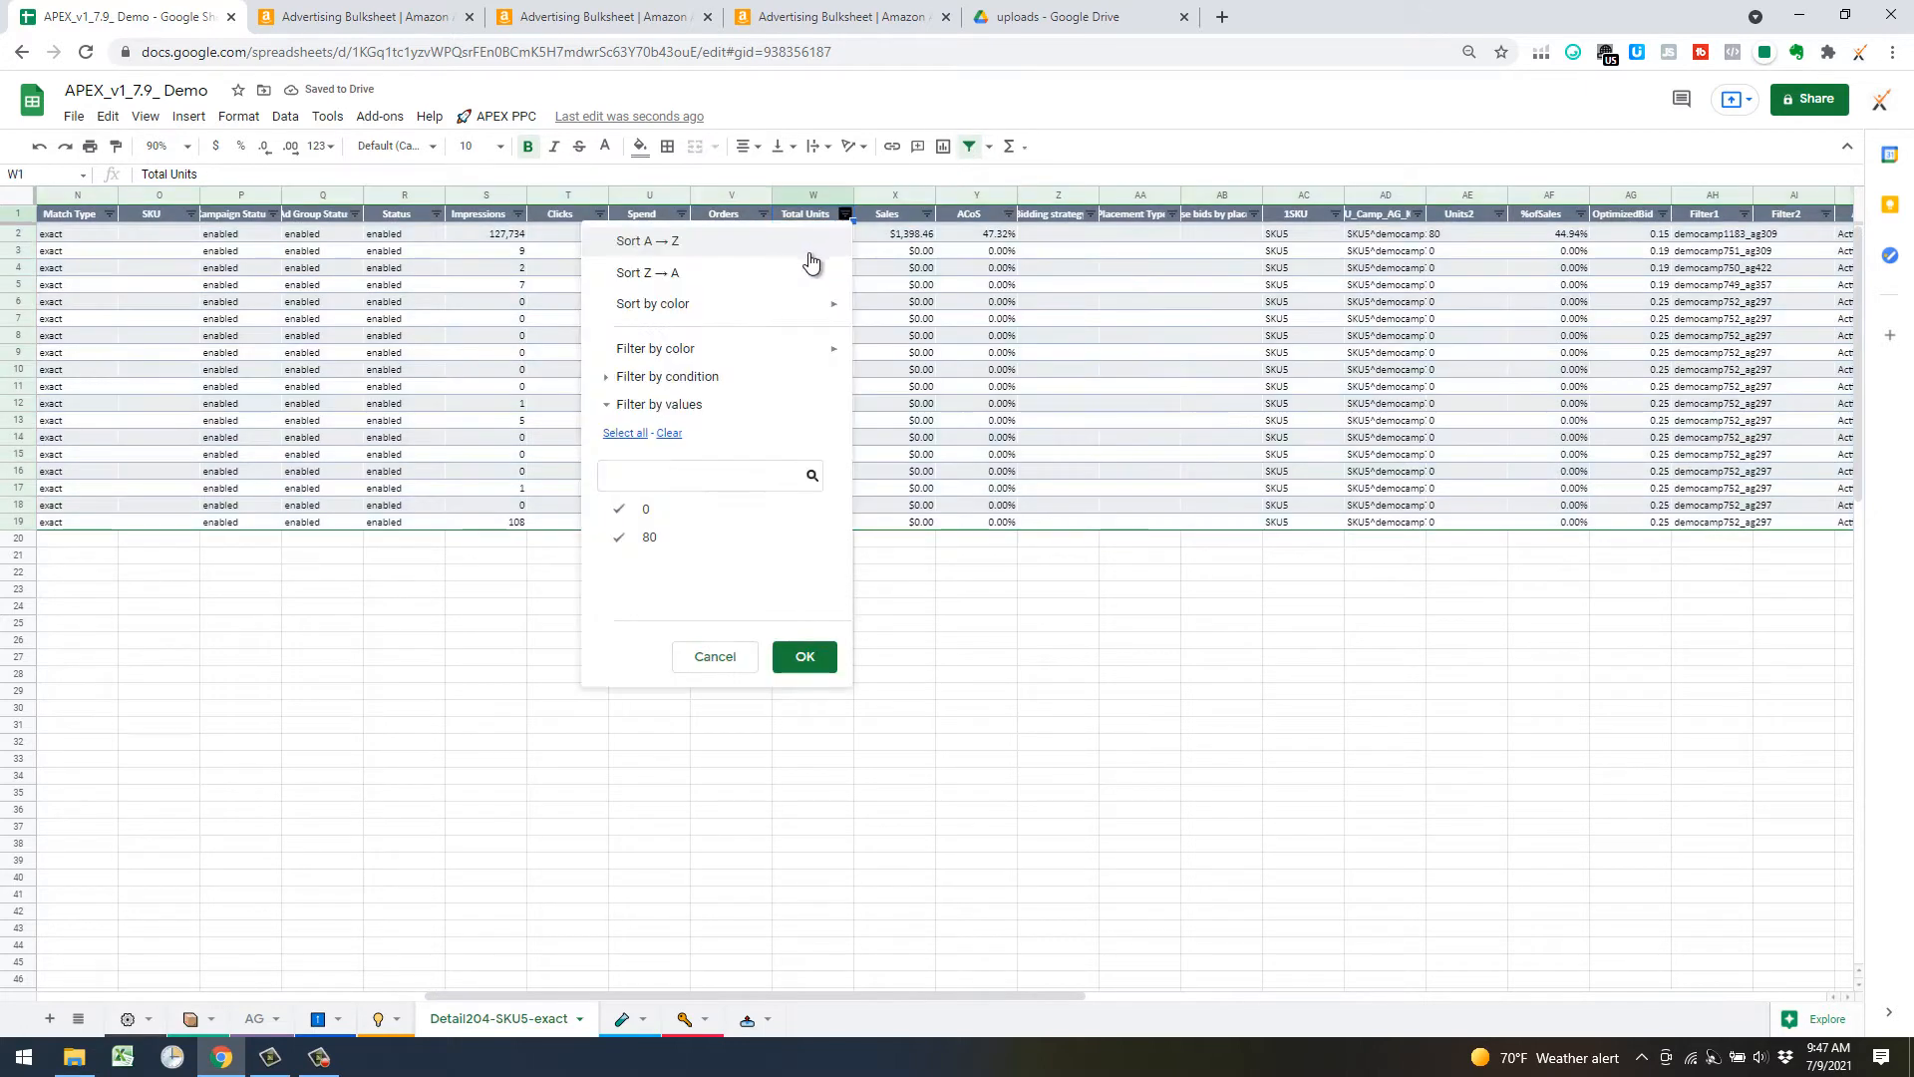
{"action": "left_click", "coordinate": [728, 273]}
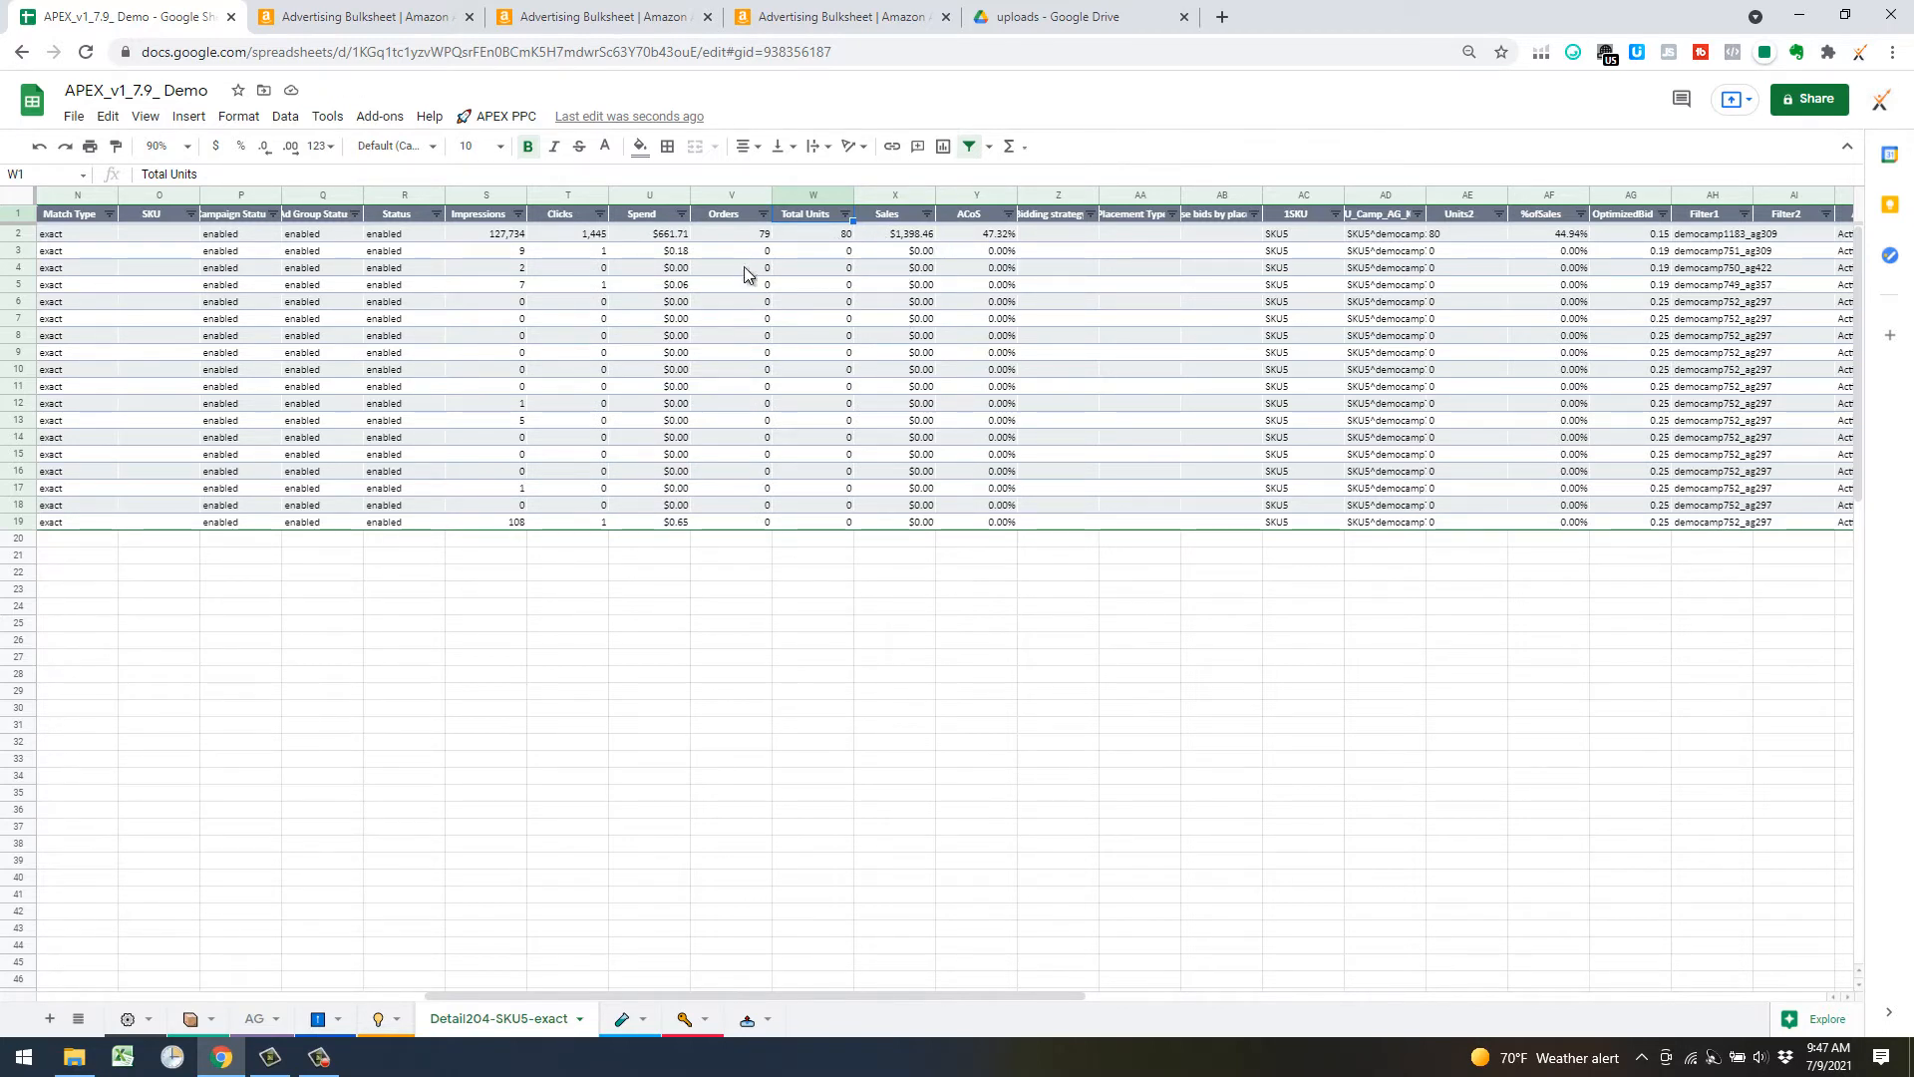
{"action": "left_click", "coordinate": [829, 239]}
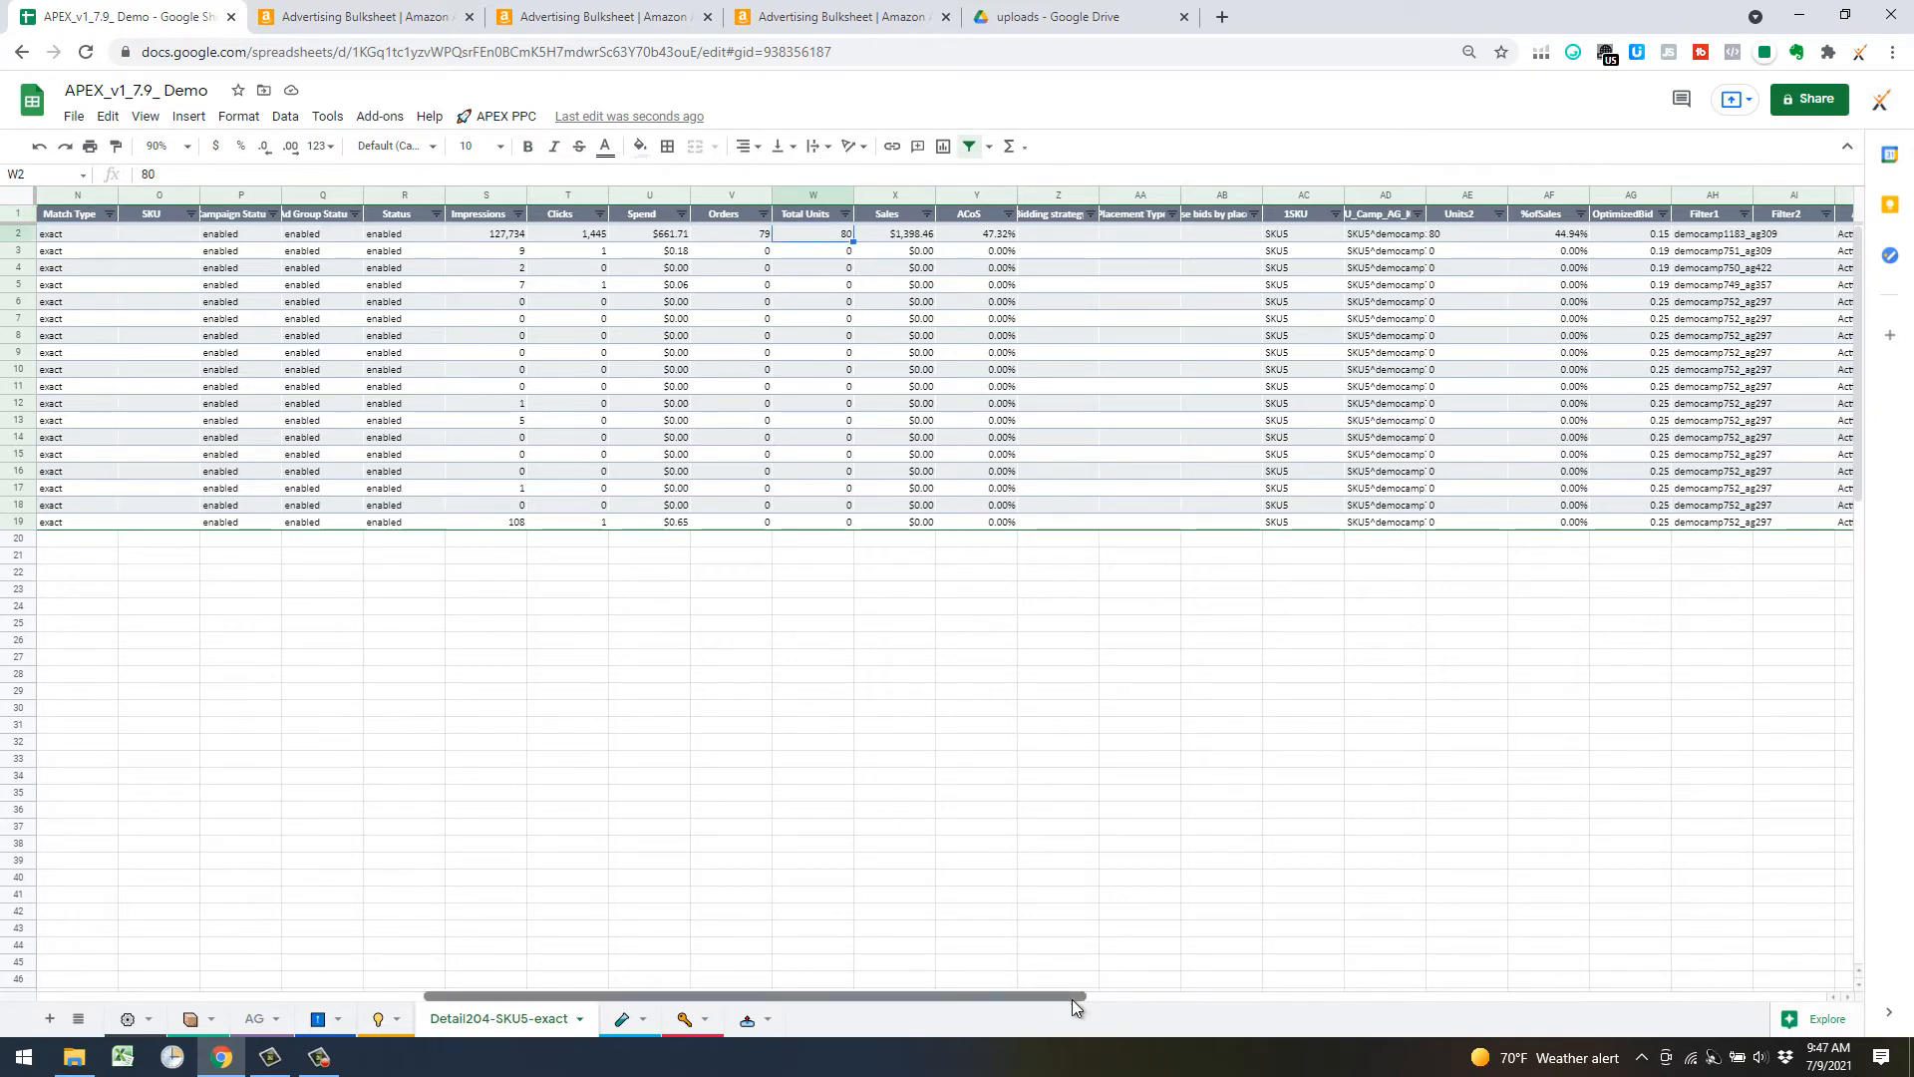
Step: Select the first target's 1SKU and SKU_Camp_AG_KW cells, and locate the next empty SKU and $ Bid Override cells on the Bid Overrides sheet
{"action": "left_click_drag", "start_coordinate": [1075, 1001], "coordinate": [1197, 996]}
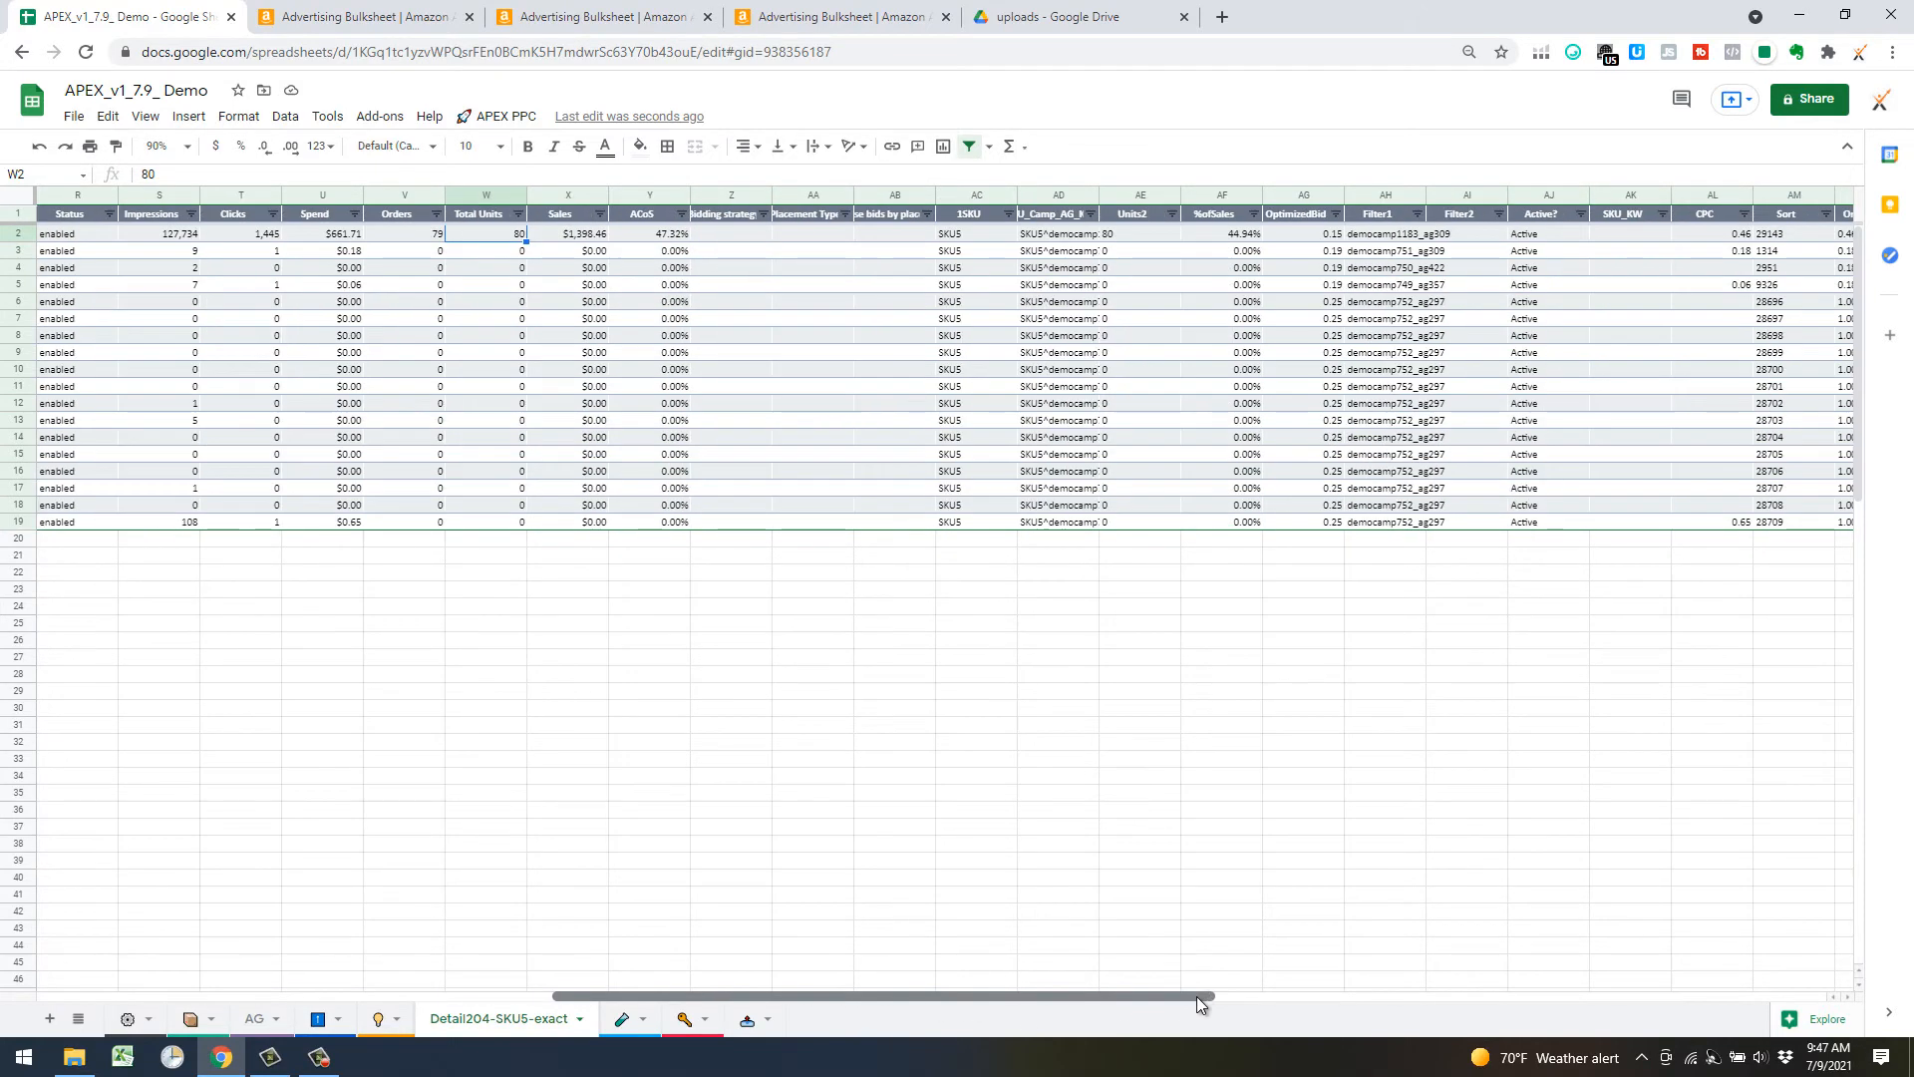
{"action": "left_click", "coordinate": [960, 237]}
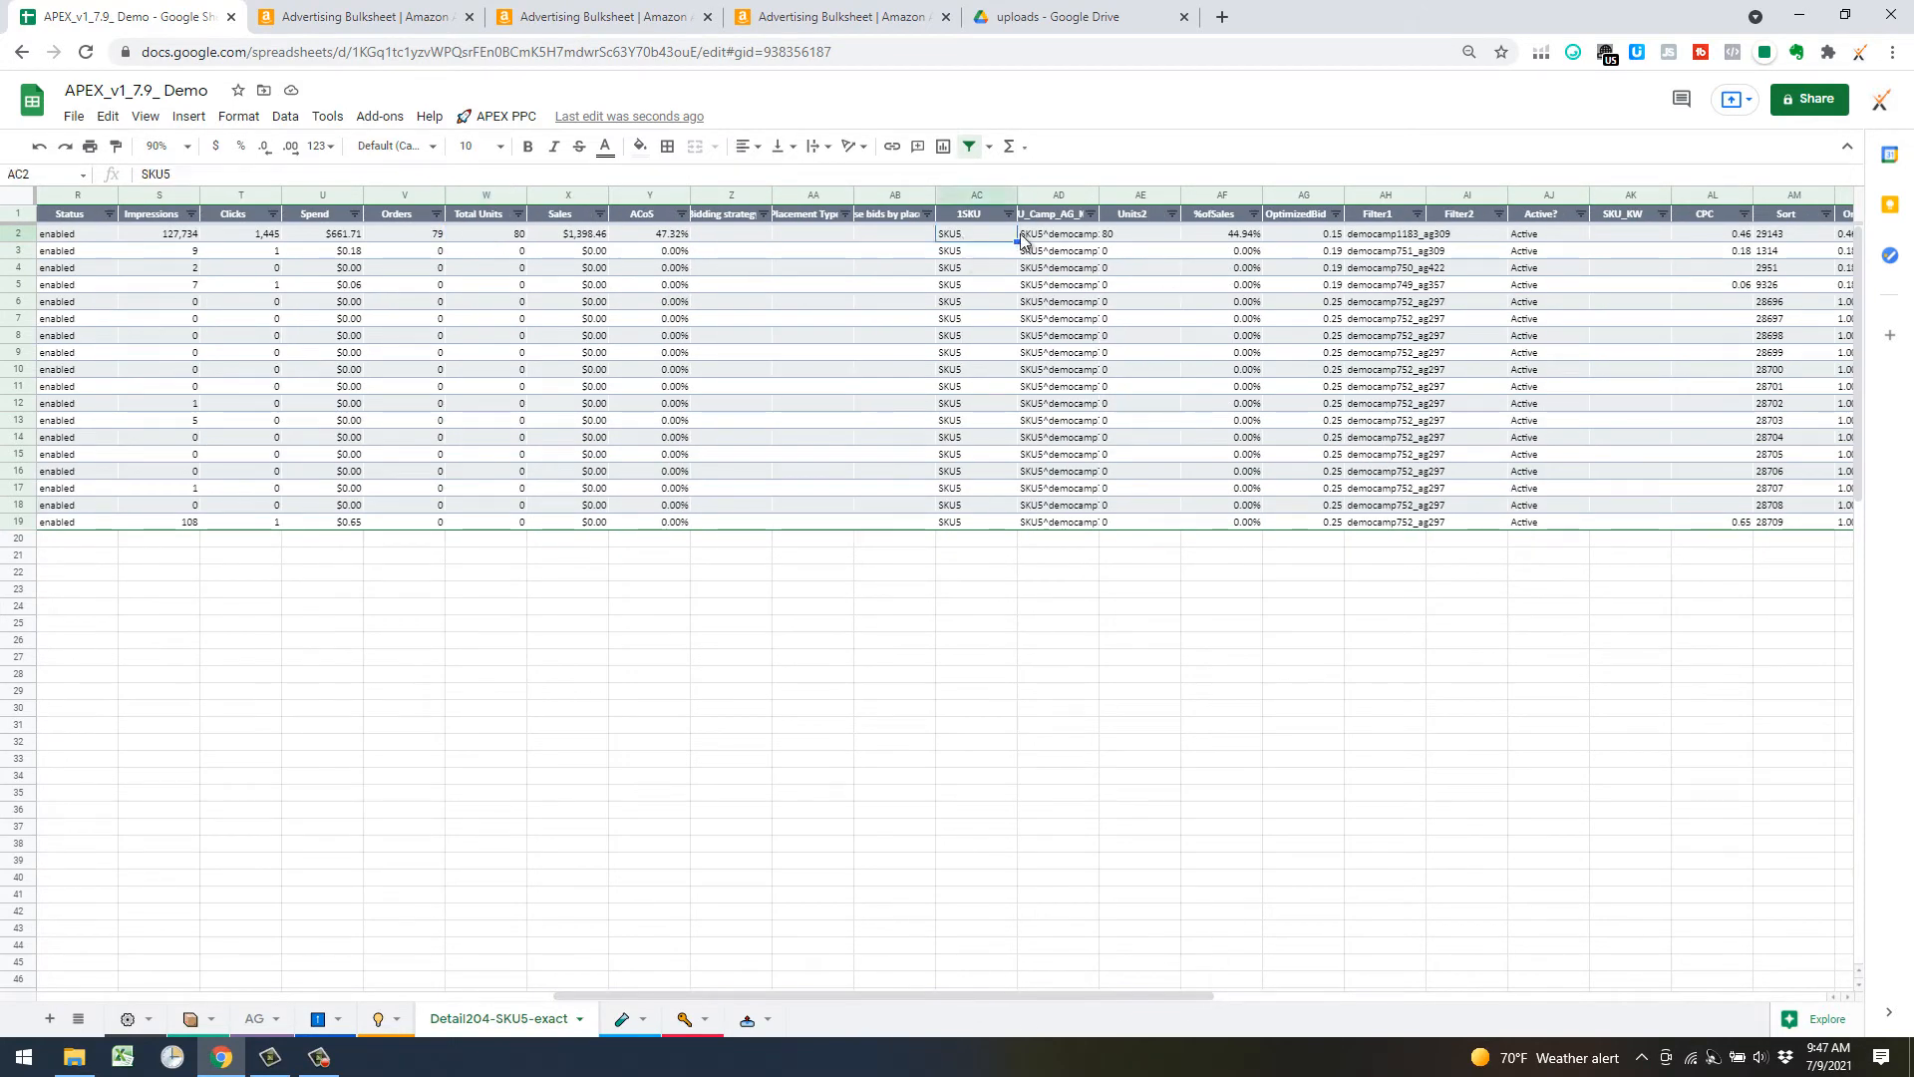
{"action": "left_click", "coordinate": [1057, 239], "text": "shift"}
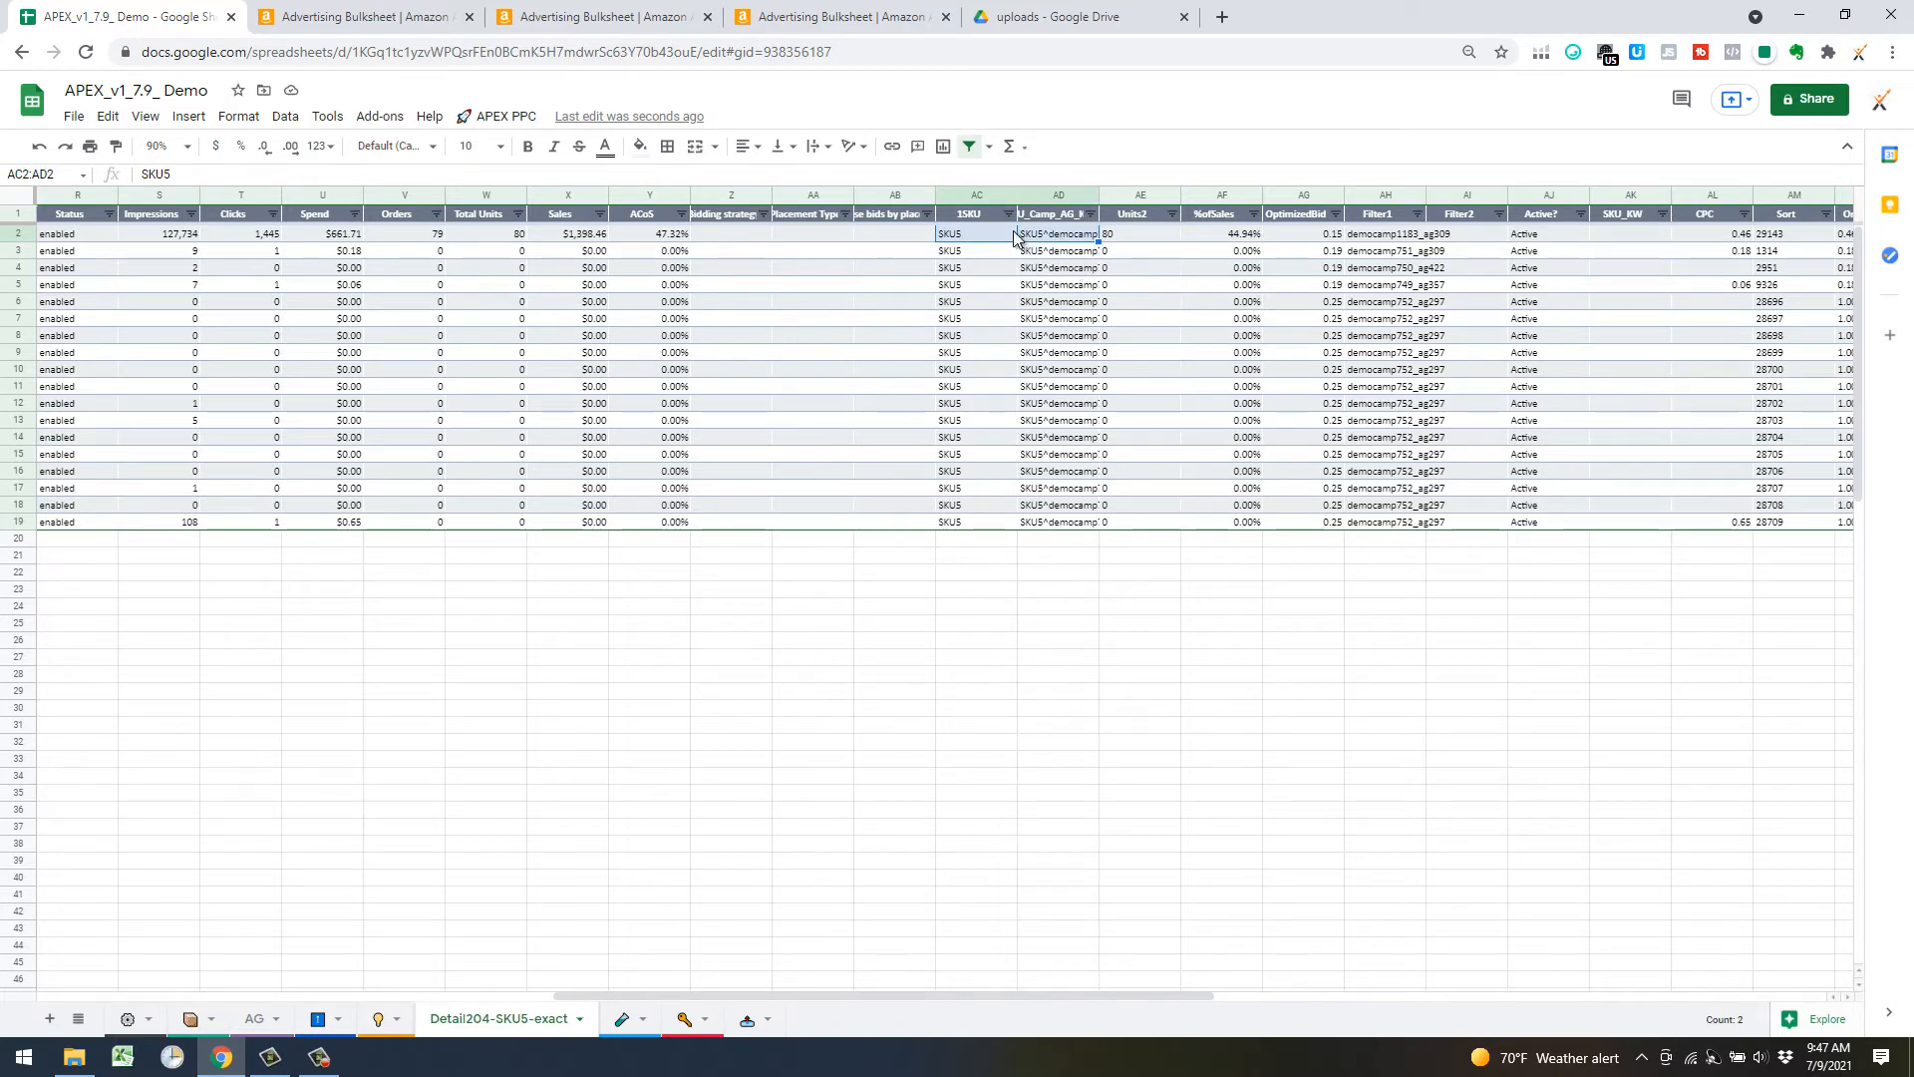
{"action": "left_click", "coordinate": [311, 1018]}
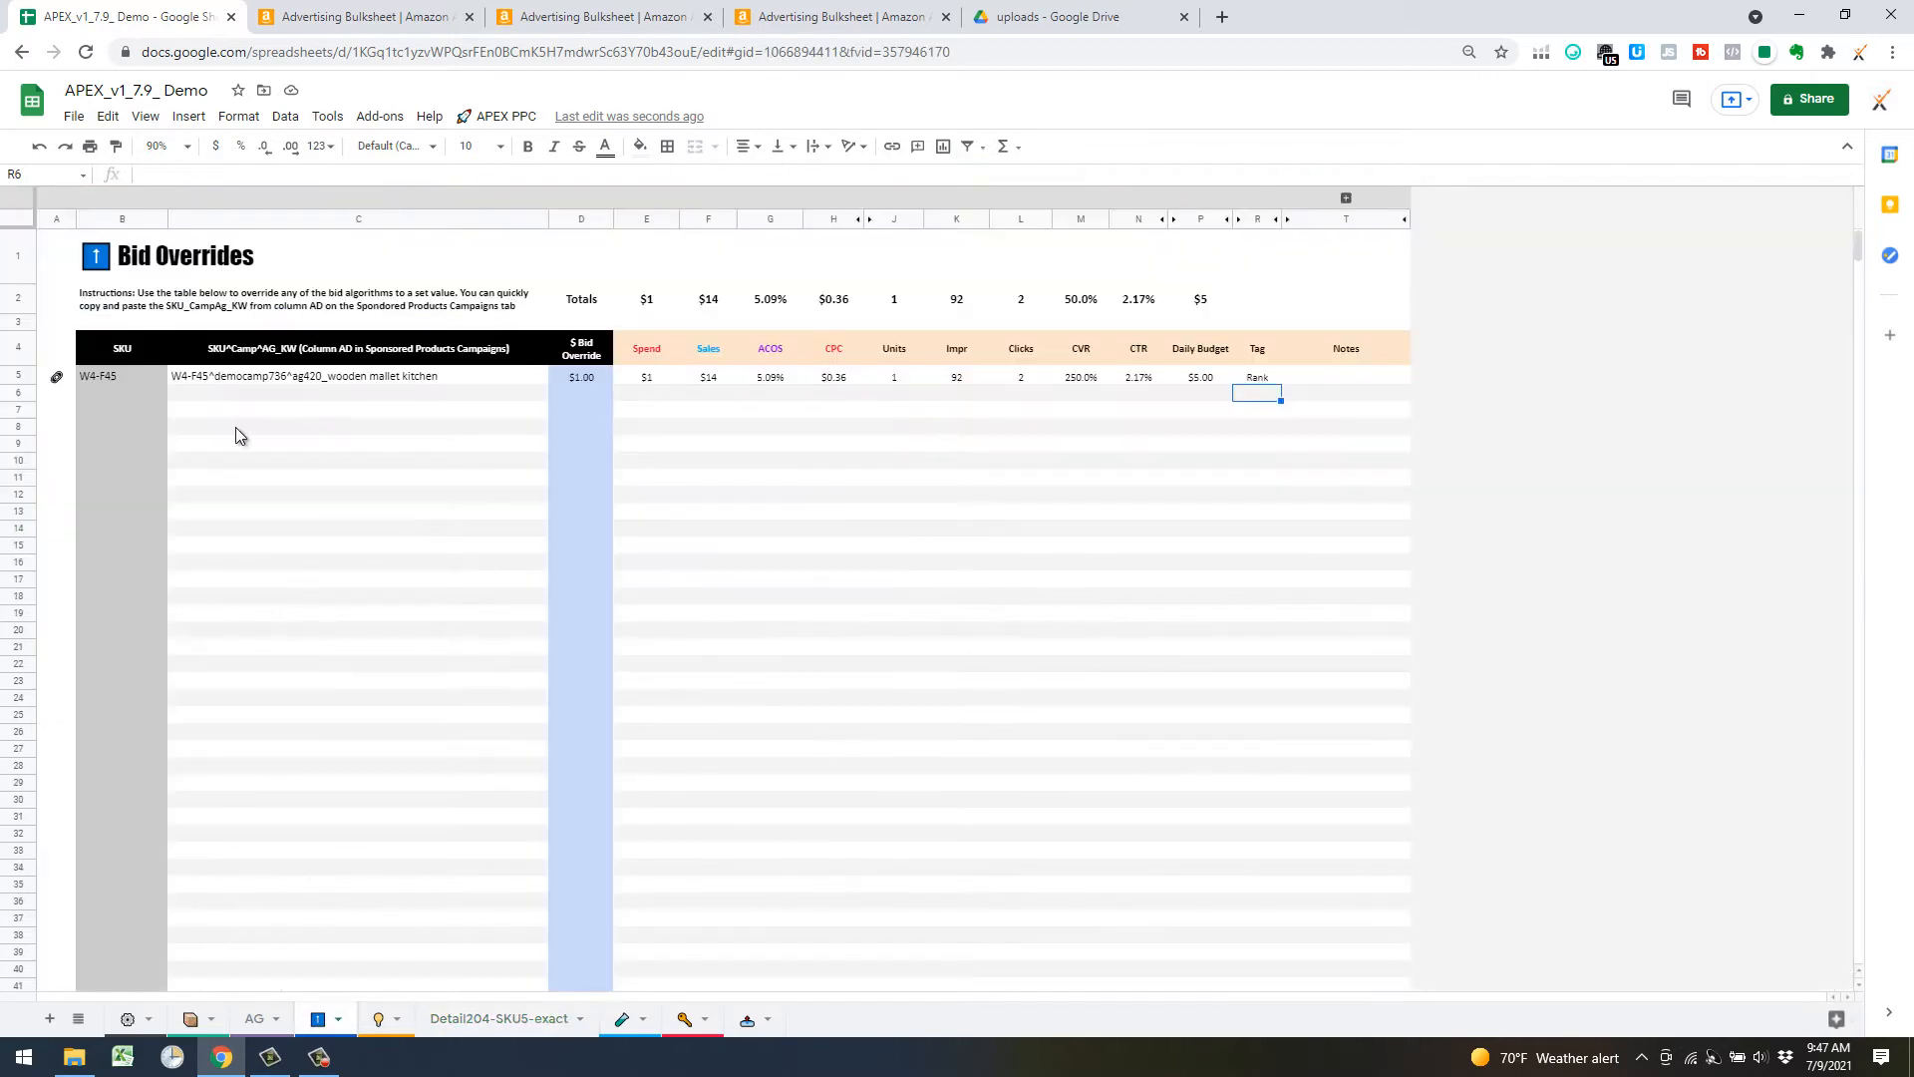
{"action": "left_click", "coordinate": [122, 395]}
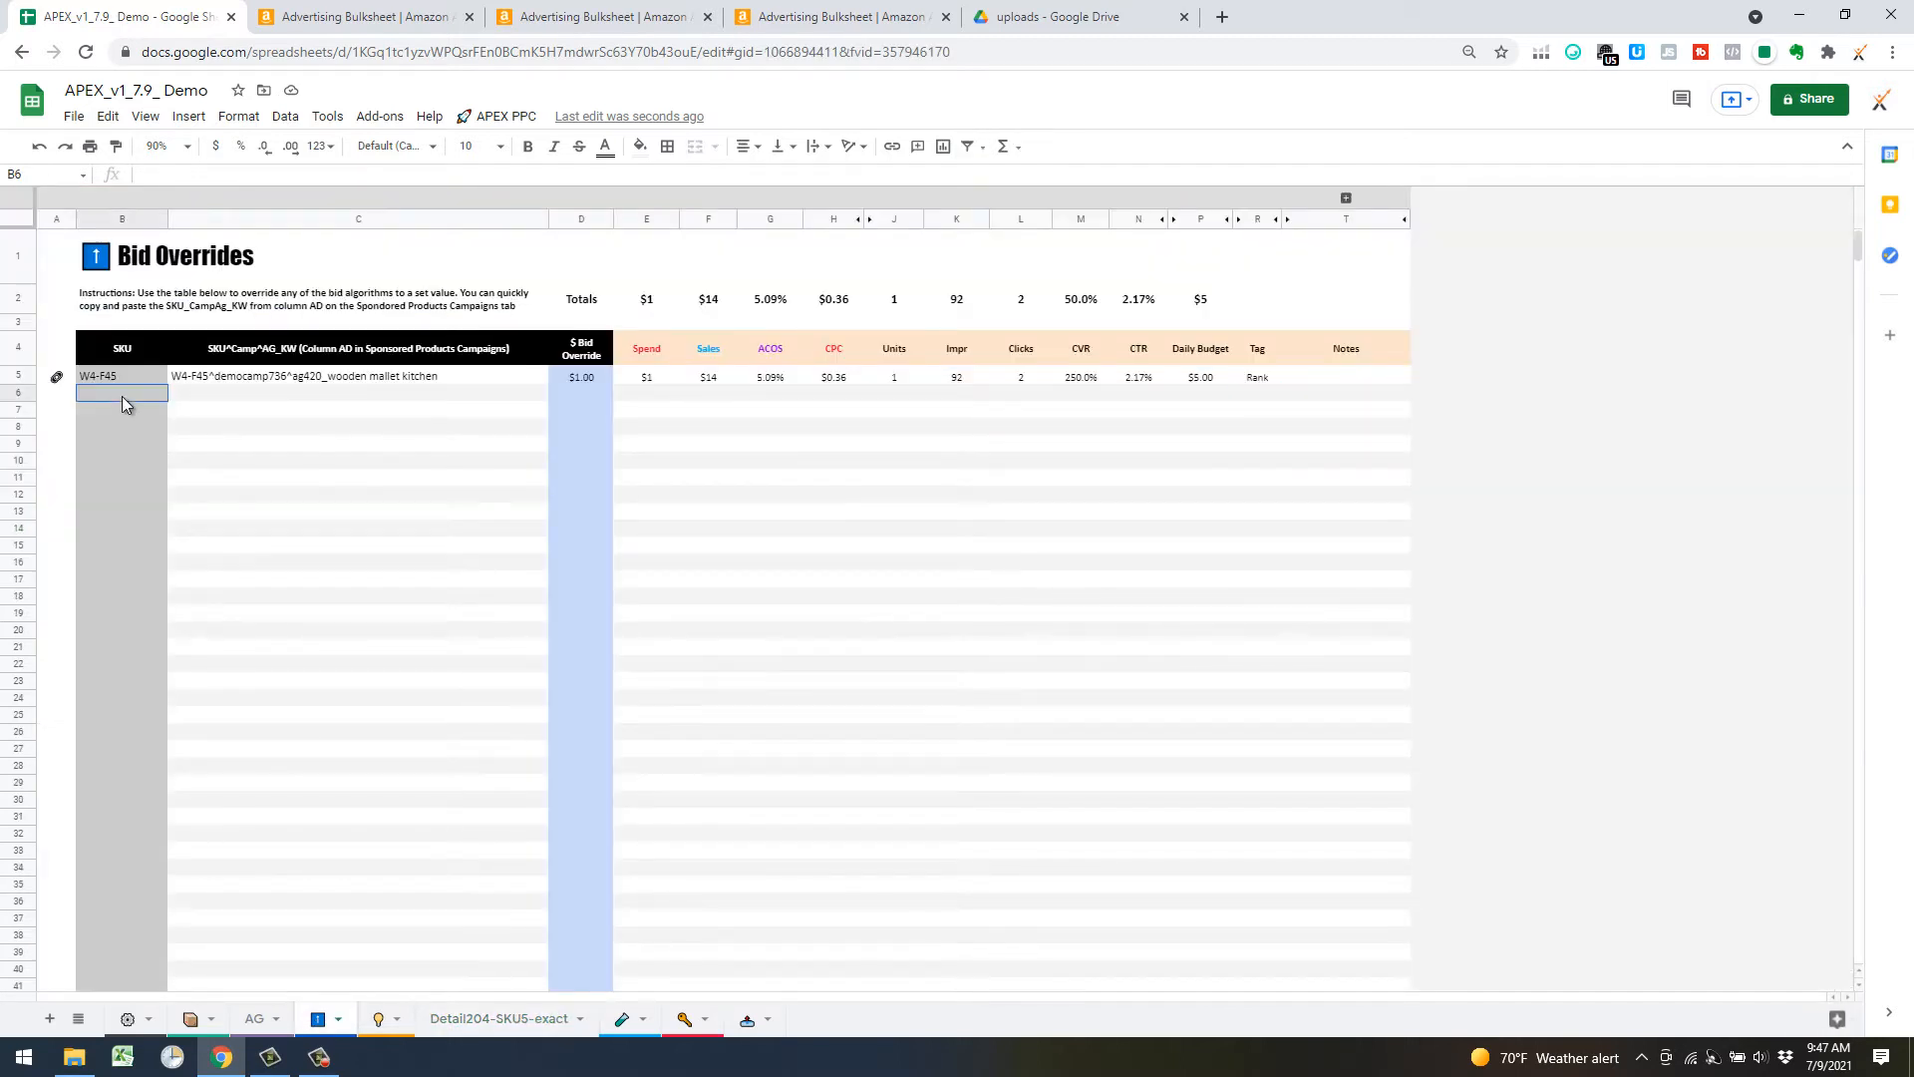
{"action": "left_click", "coordinate": [588, 394]}
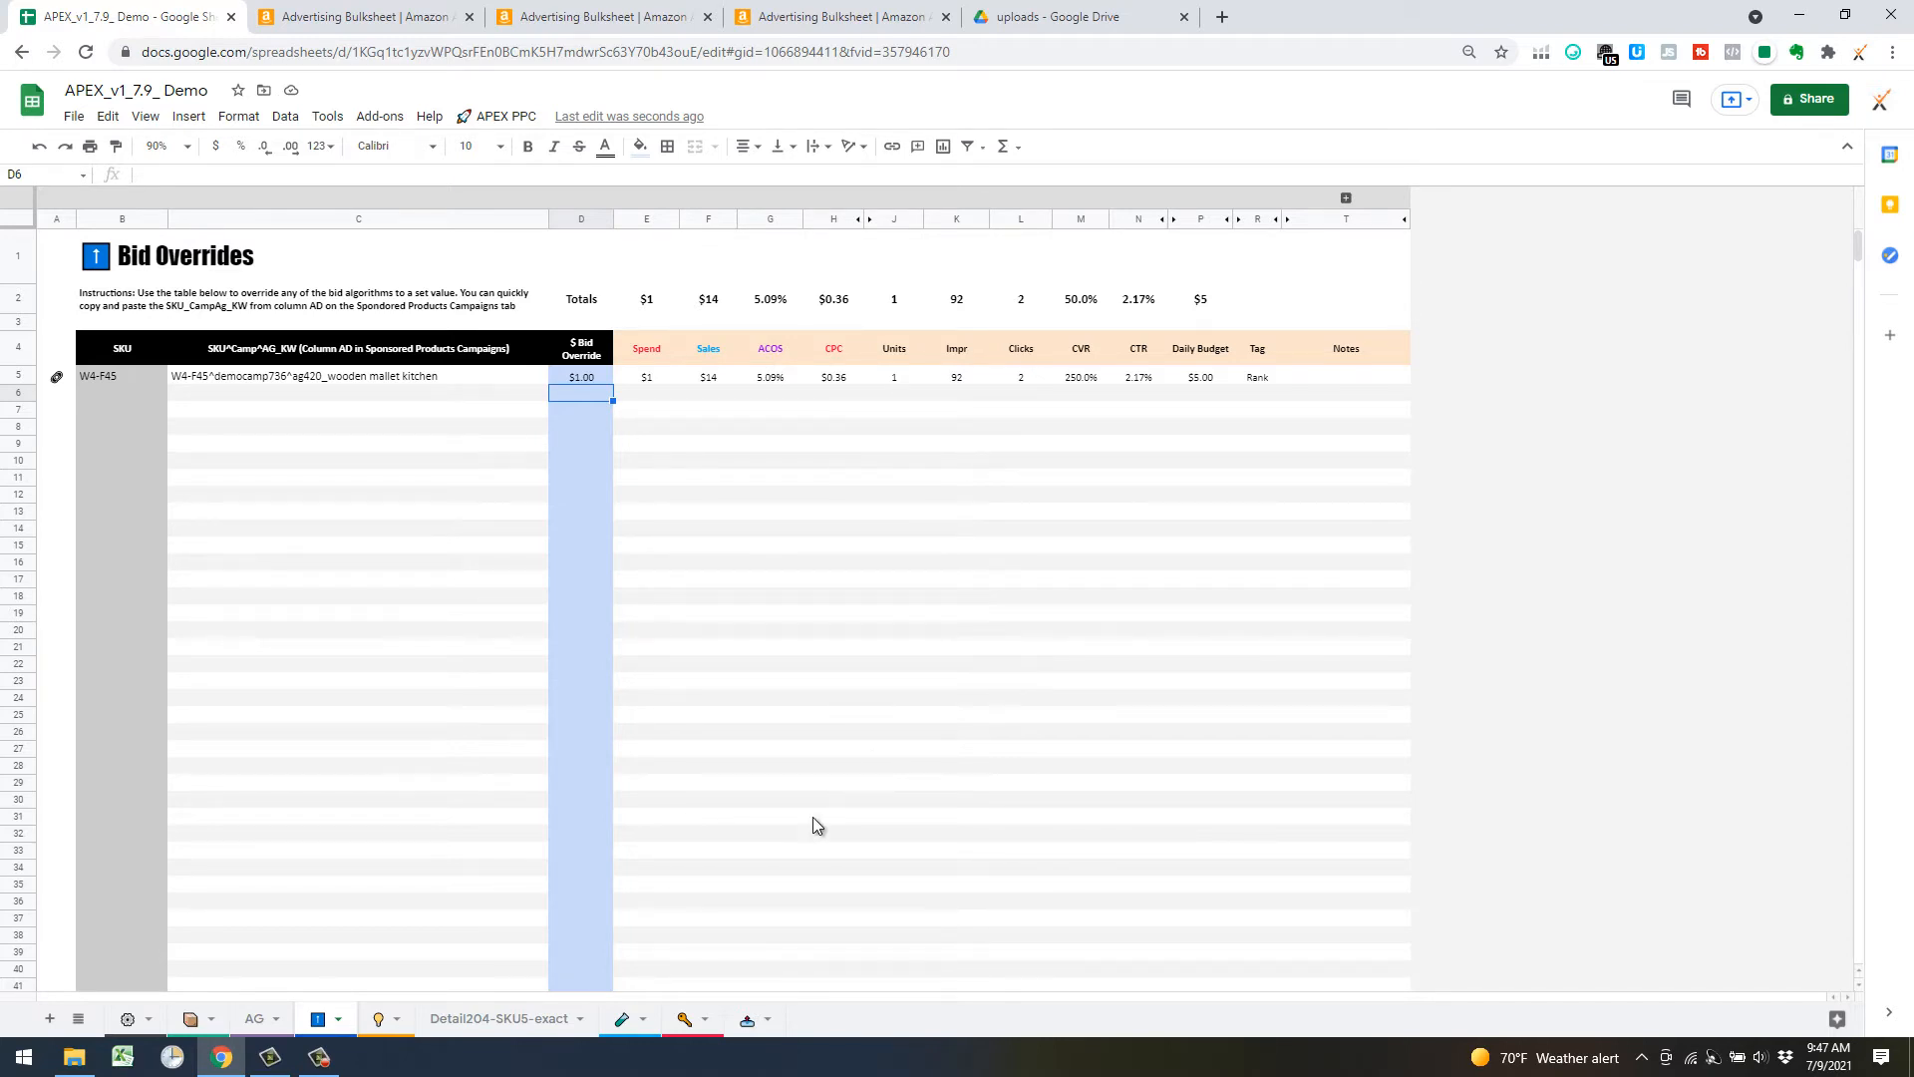
Step: Delete the Detail204-SKU5-exact sheet
{"action": "left_click", "coordinate": [579, 1019]}
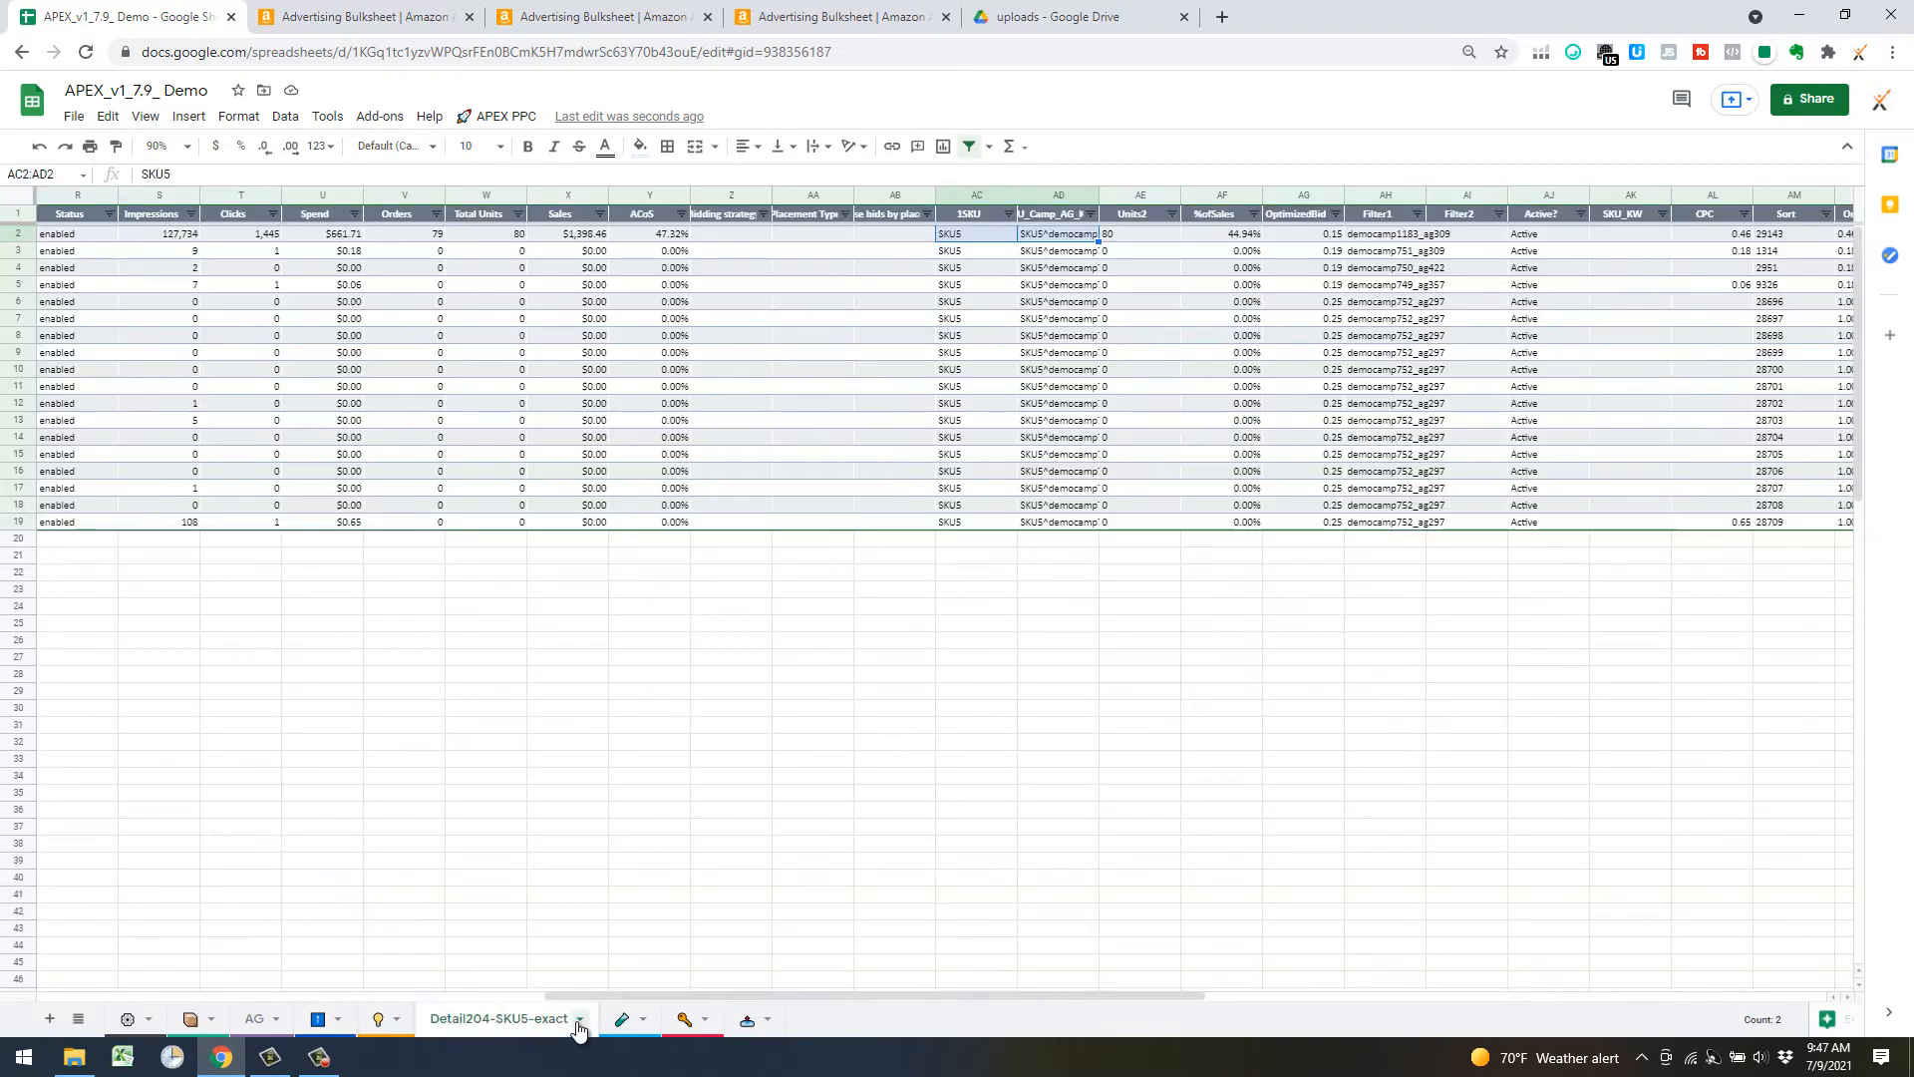
{"action": "left_click", "coordinate": [454, 706]}
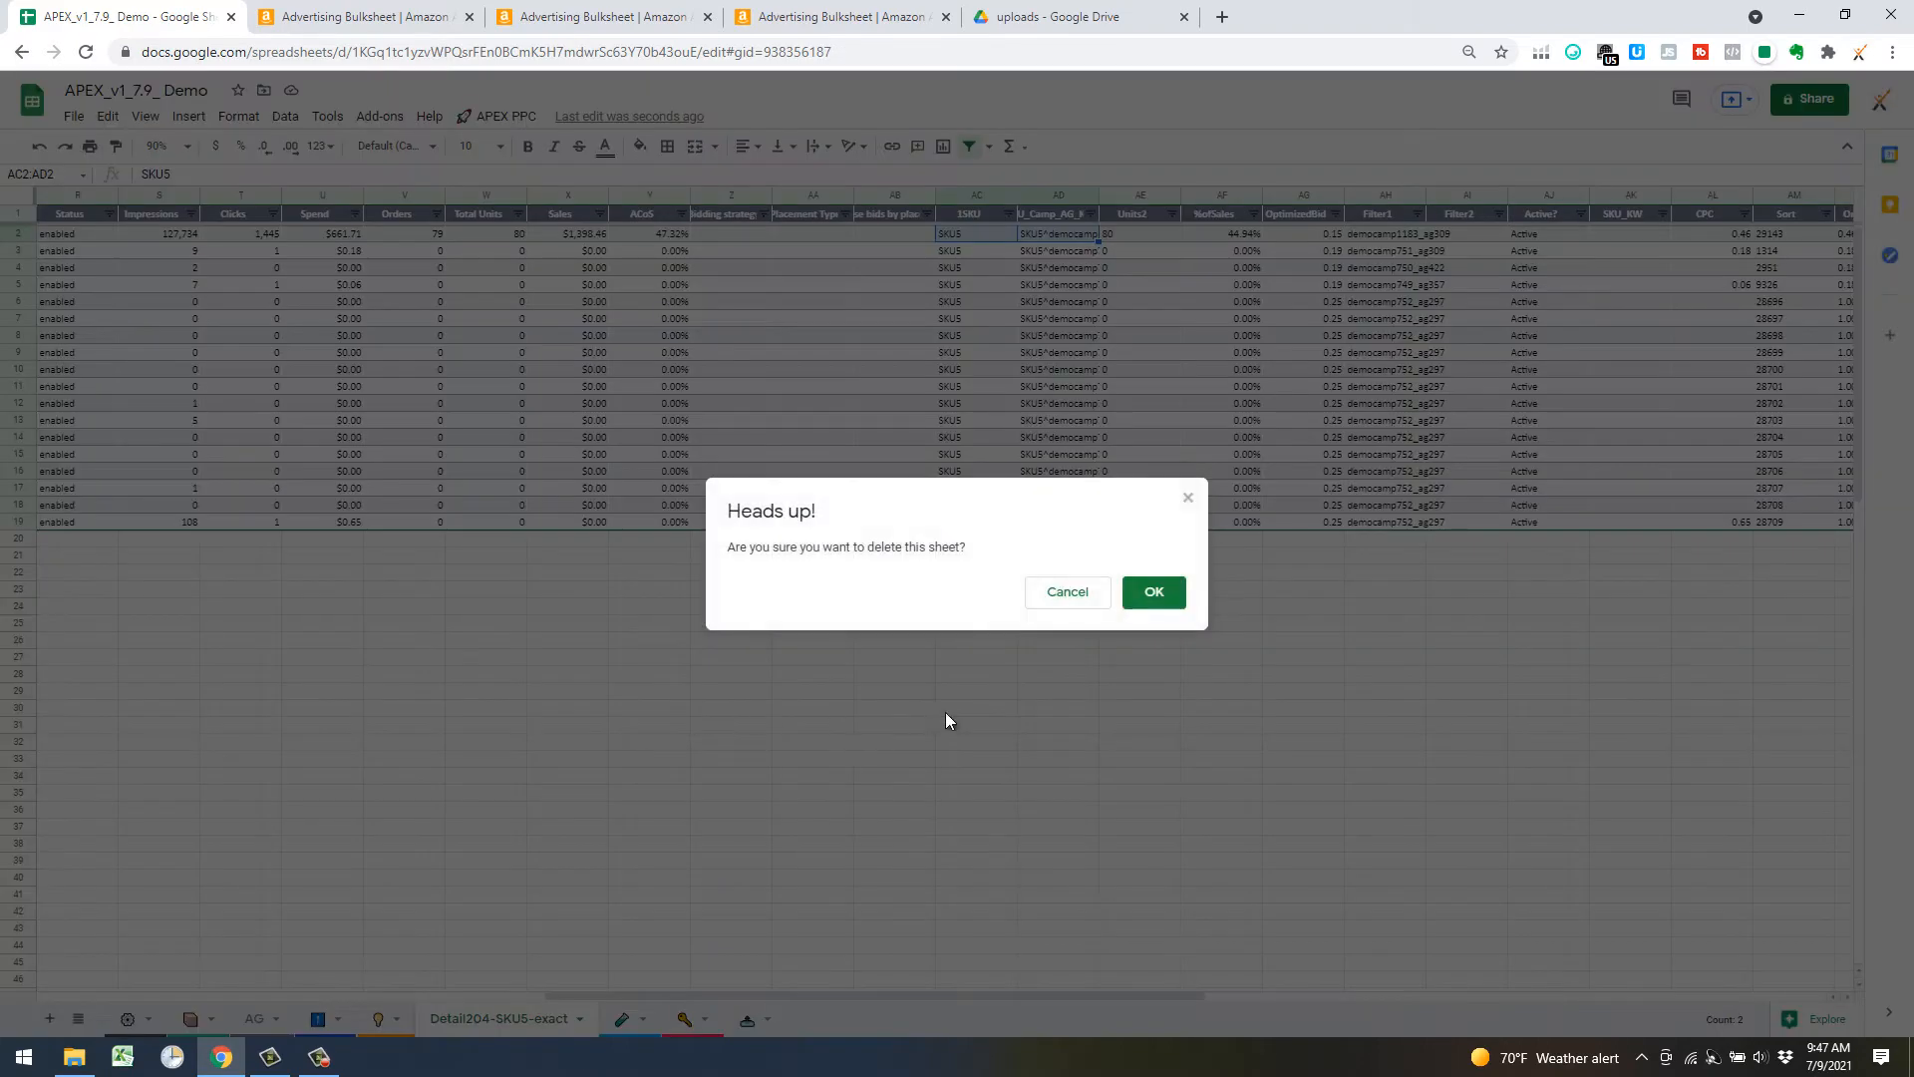
{"action": "left_click", "coordinate": [1153, 592]}
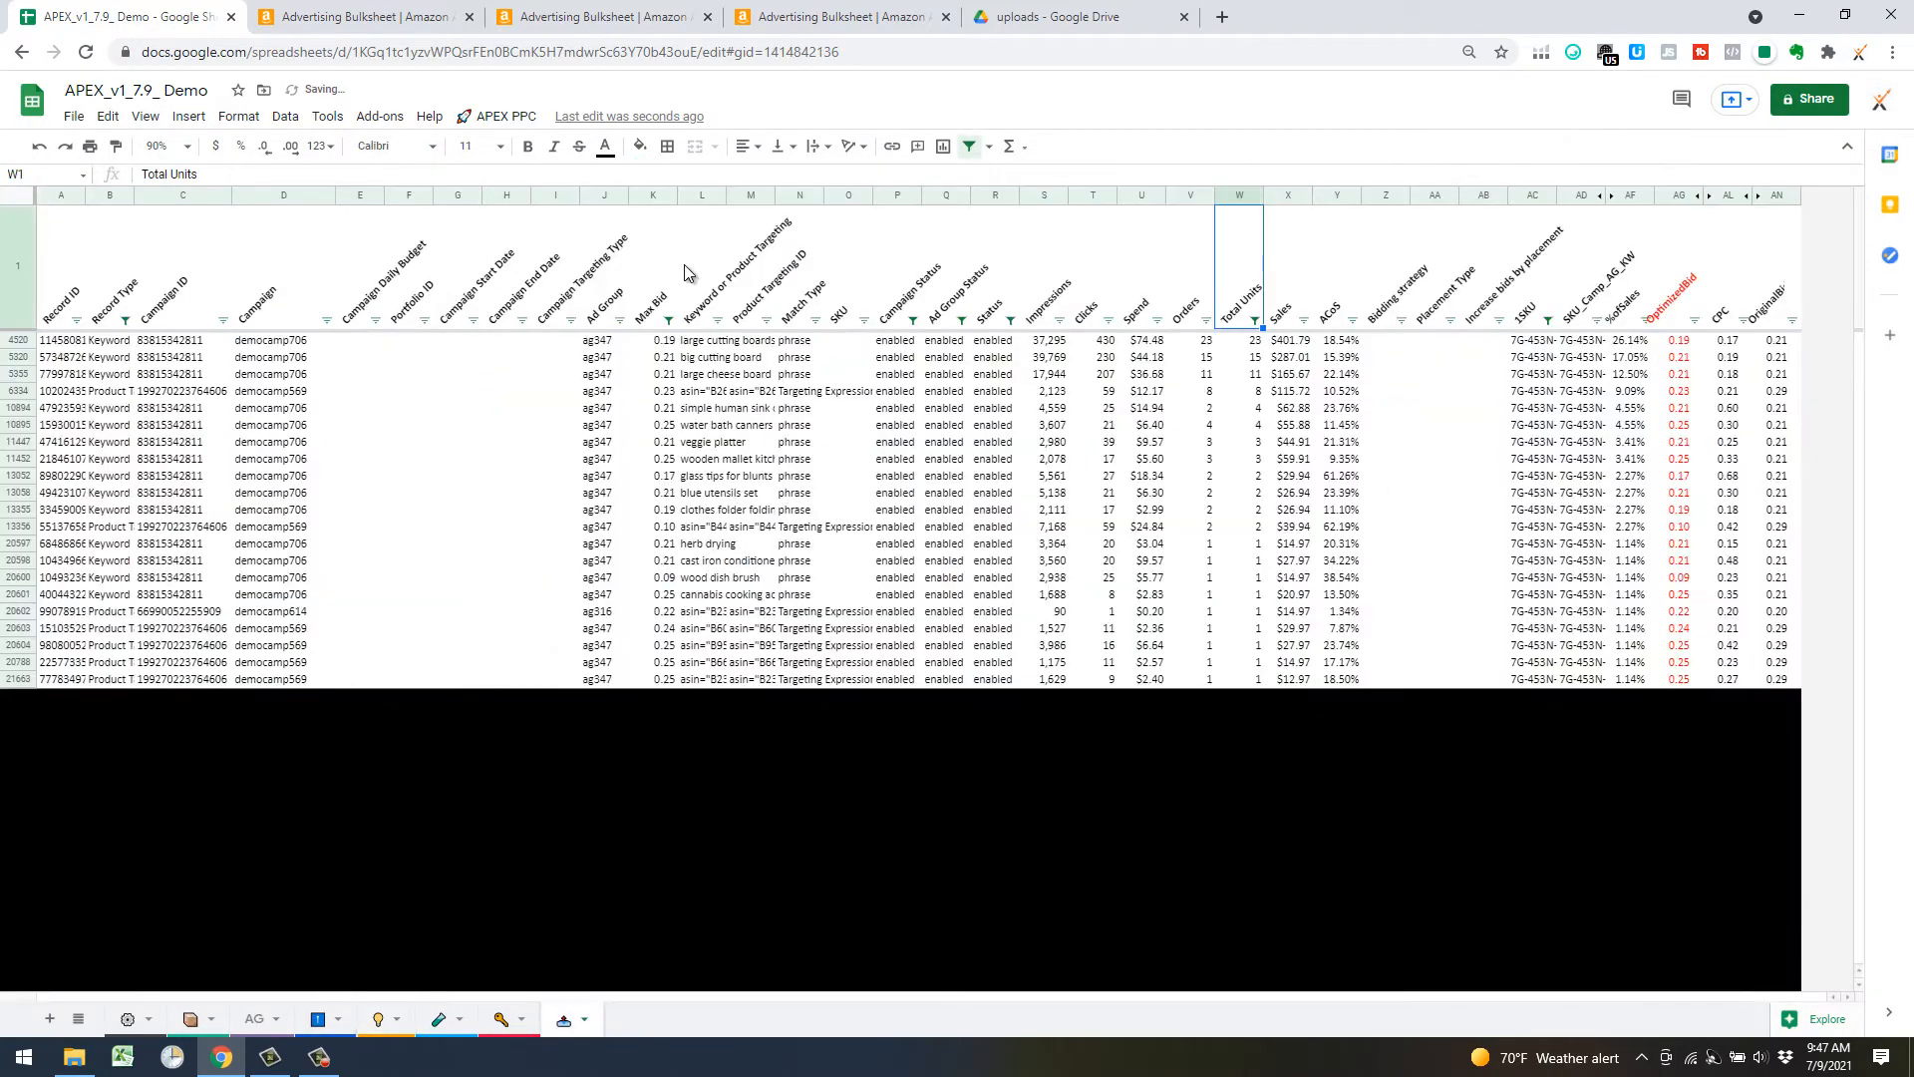
Step: Run the APEX PPC Check for Dups bulk action on the ad targets sheet
{"action": "left_click", "coordinate": [715, 281]}
{"action": "left_click", "coordinate": [496, 116]}
{"action": "mouse_move", "coordinate": [615, 388]}
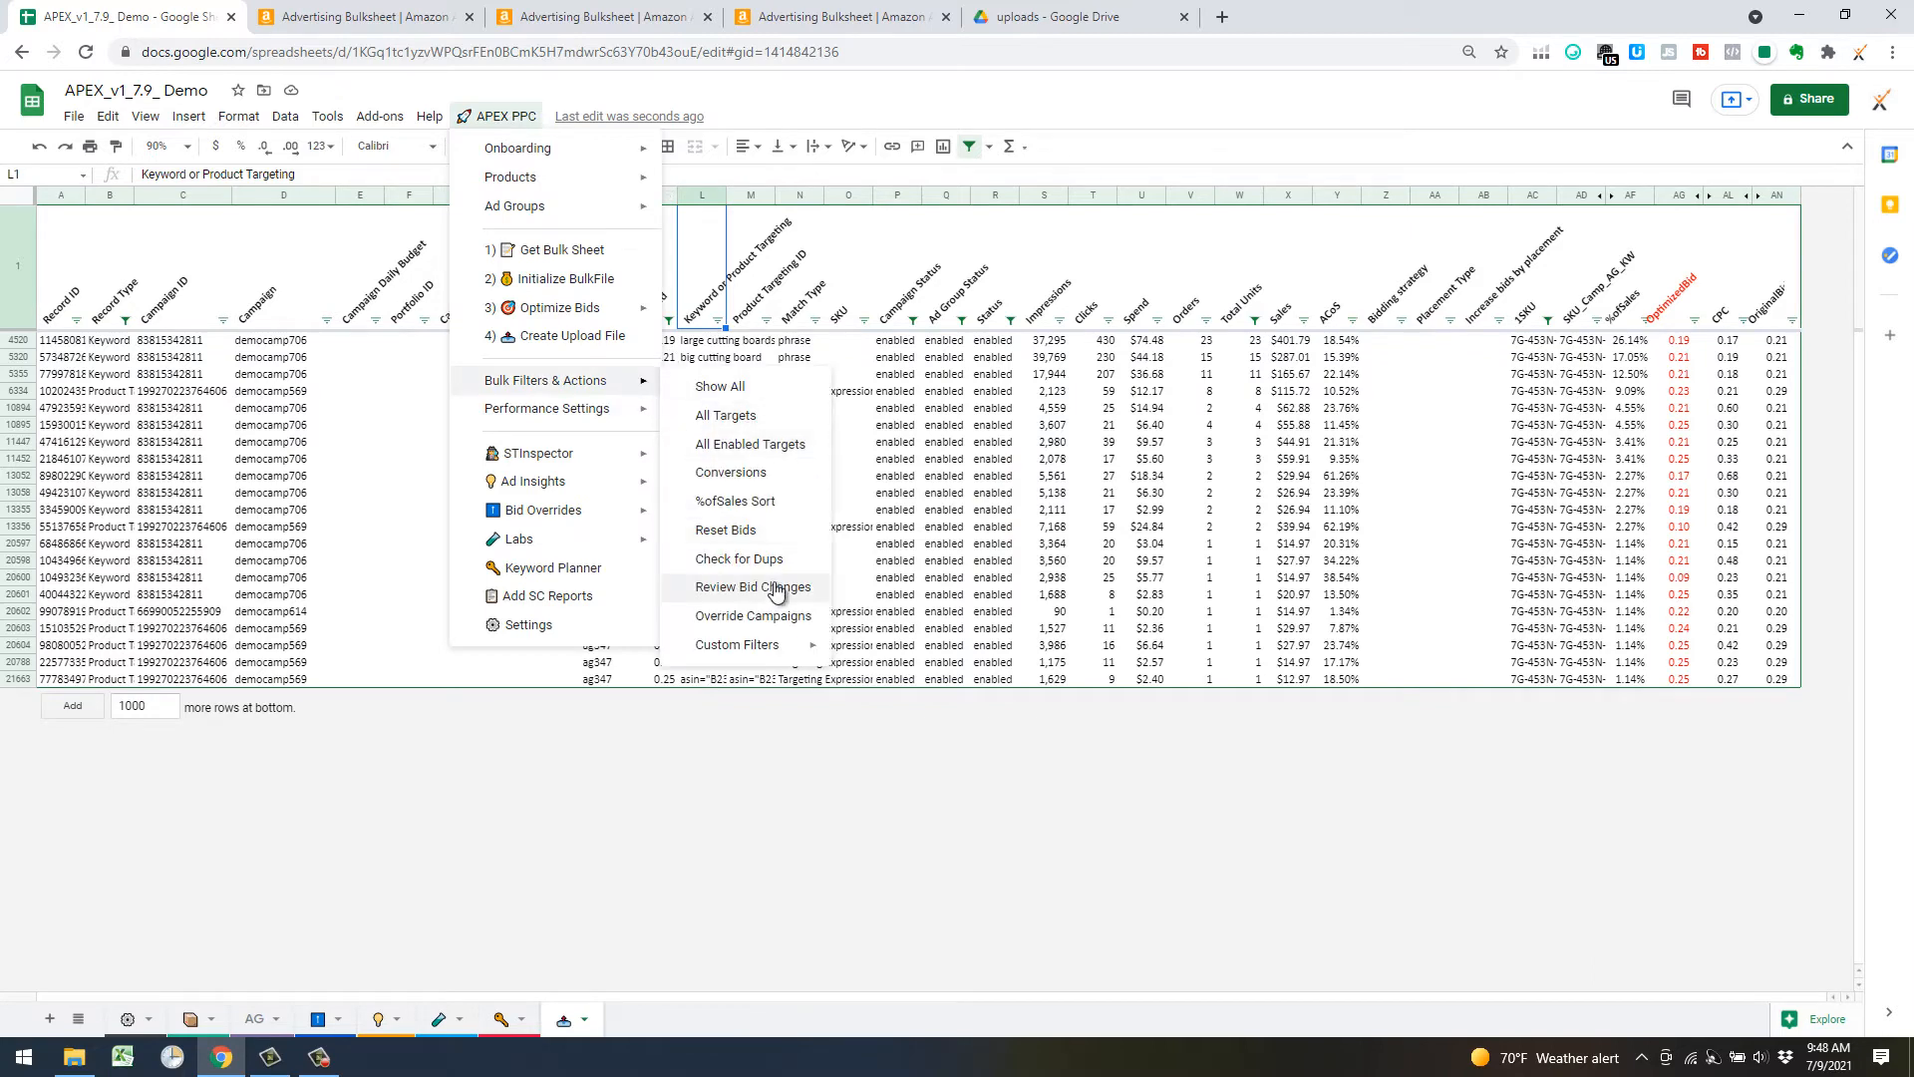
{"action": "left_click", "coordinate": [755, 558]}
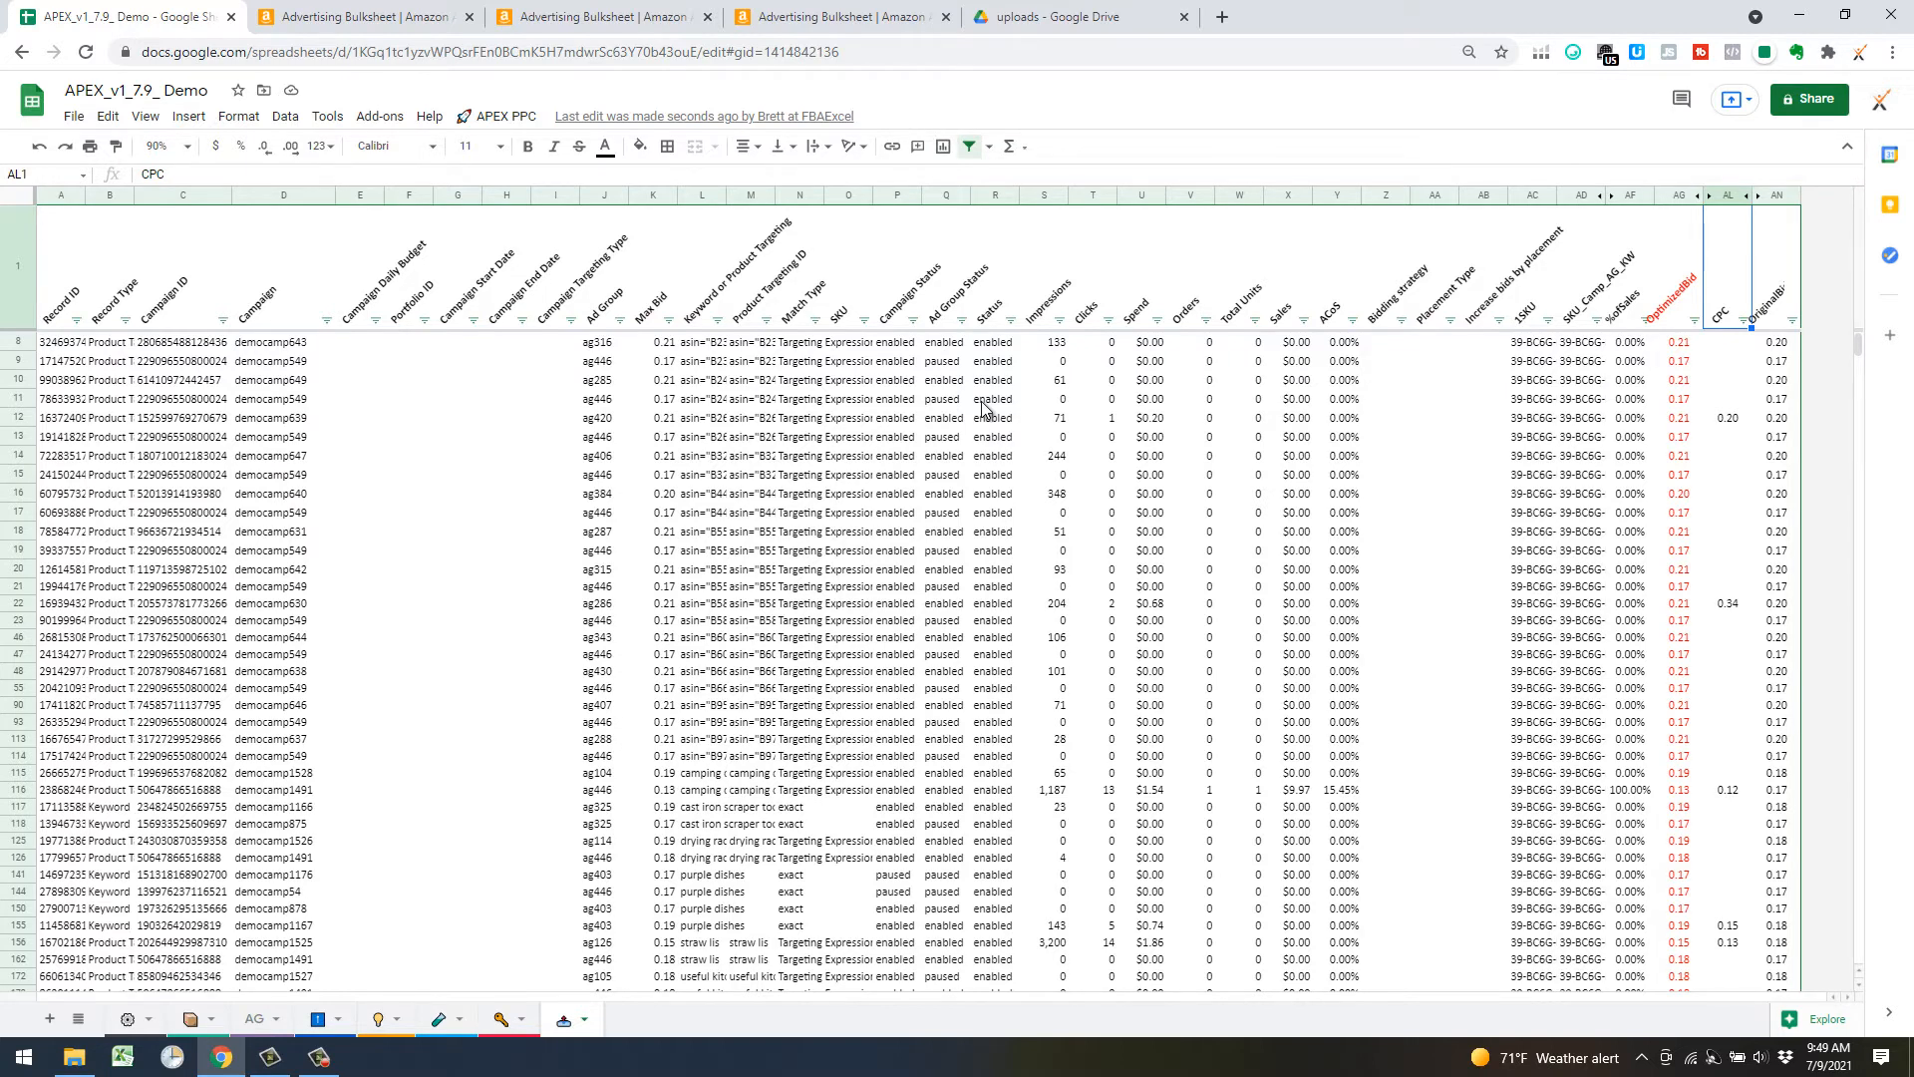
Step: Widen the 1SKU and Keyword or Product Targeting columns, and inspect the target and status of the duplicate in row 9
{"action": "left_click", "coordinate": [1005, 266]}
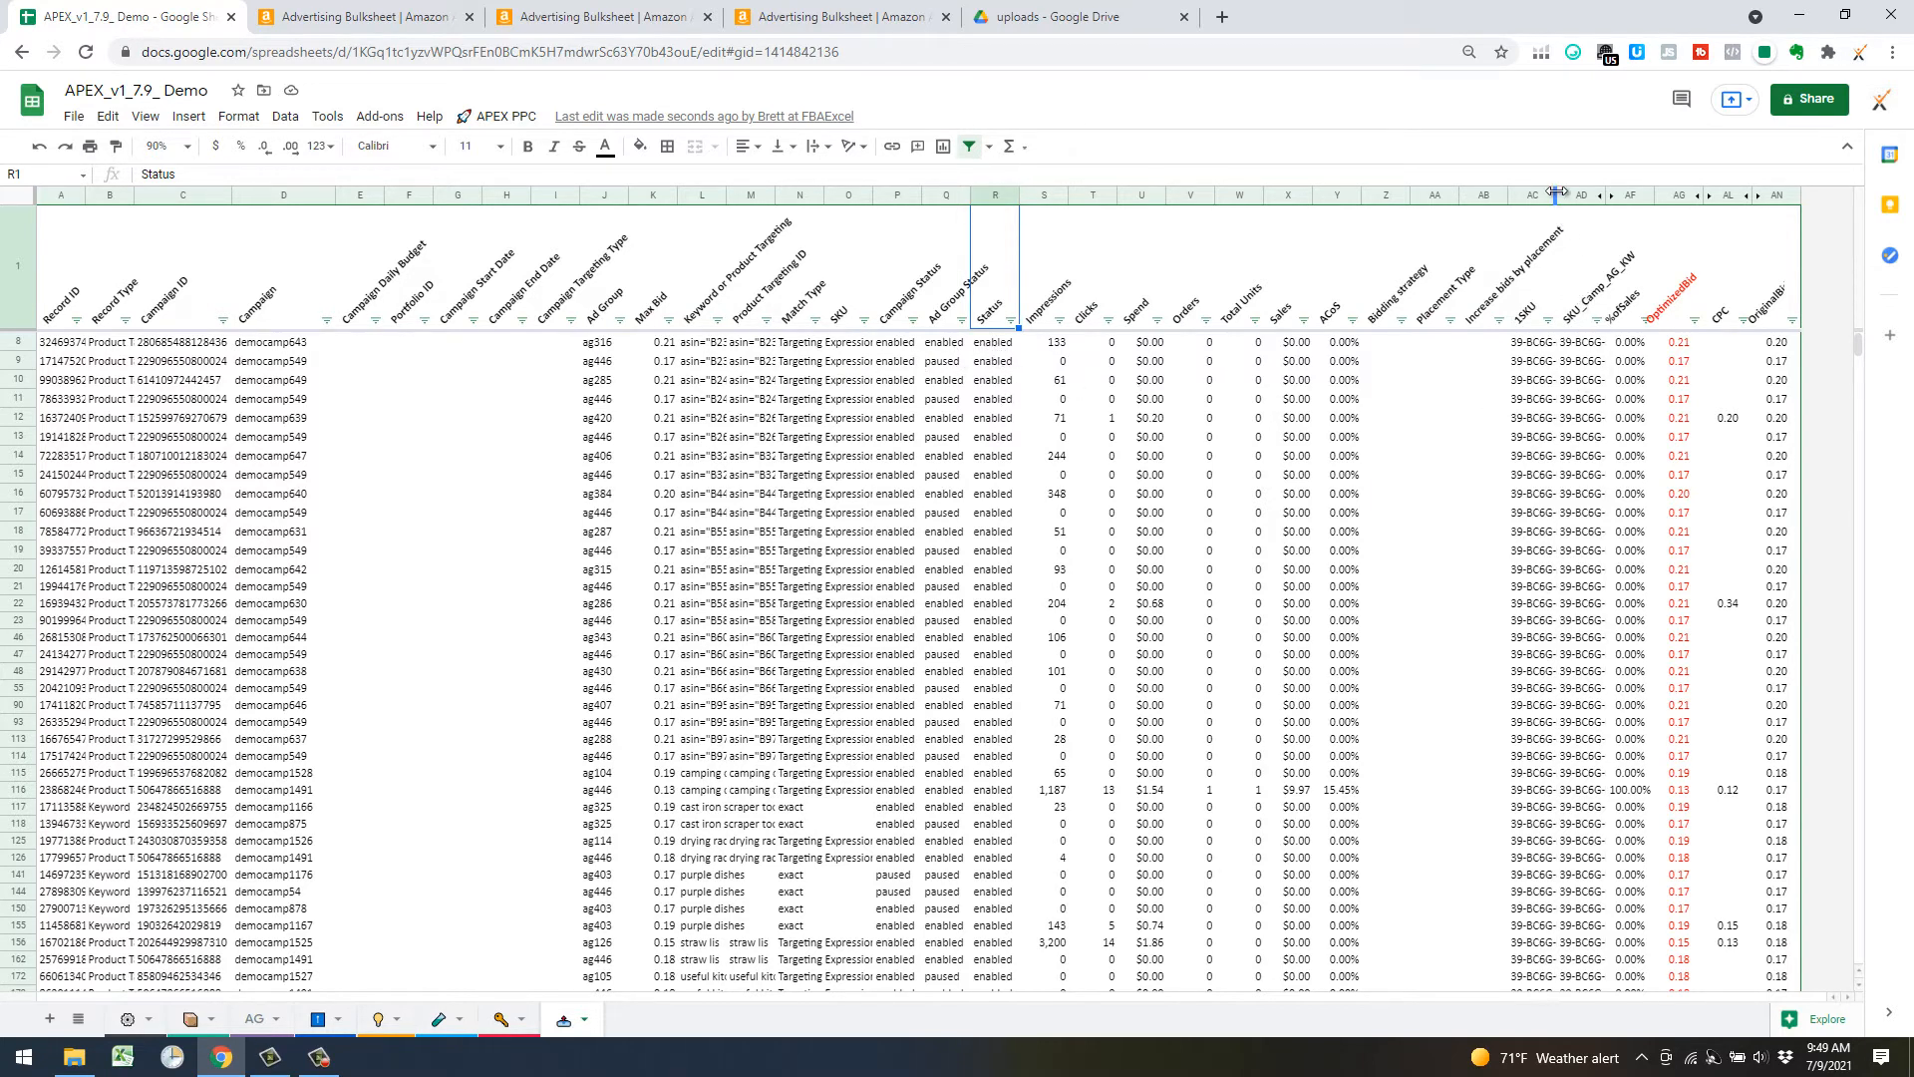
{"action": "left_click_drag", "start_coordinate": [1556, 192], "coordinate": [1601, 192]}
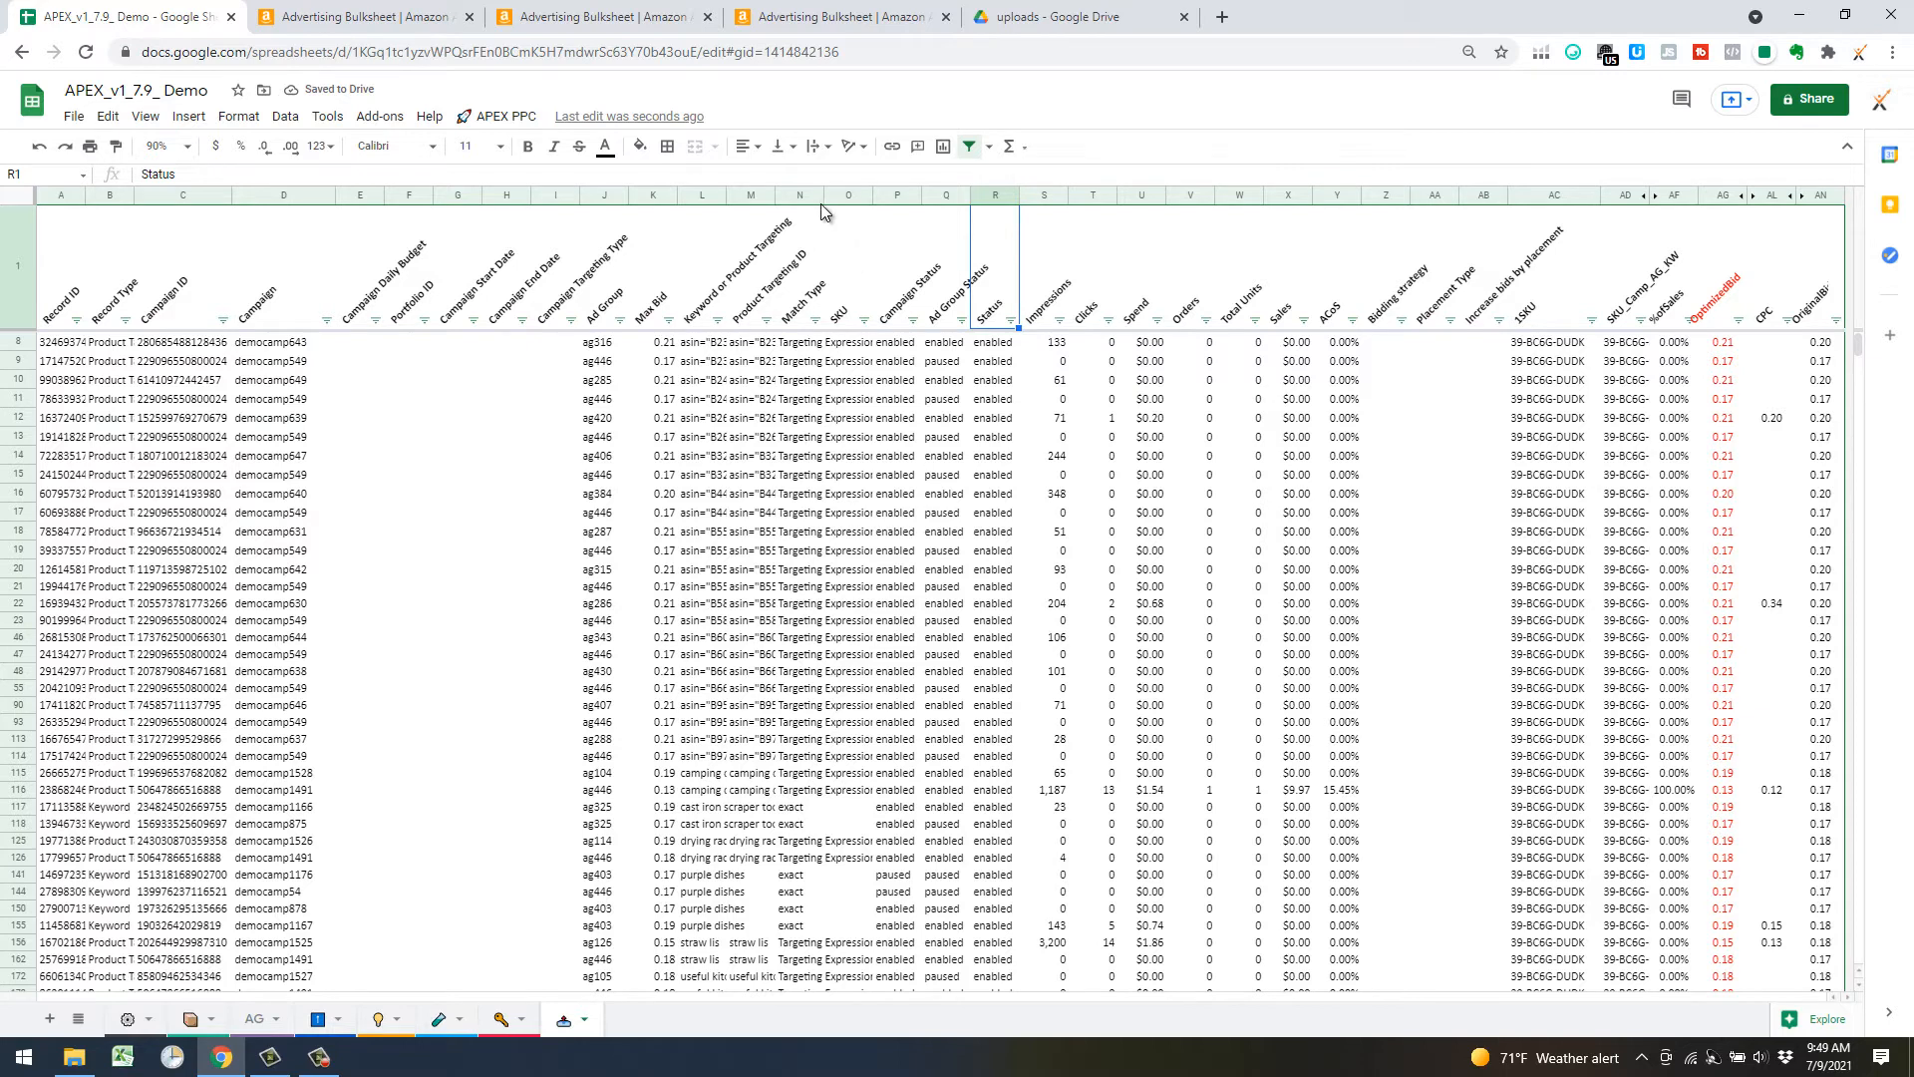
{"action": "left_click_drag", "start_coordinate": [727, 195], "coordinate": [797, 204]}
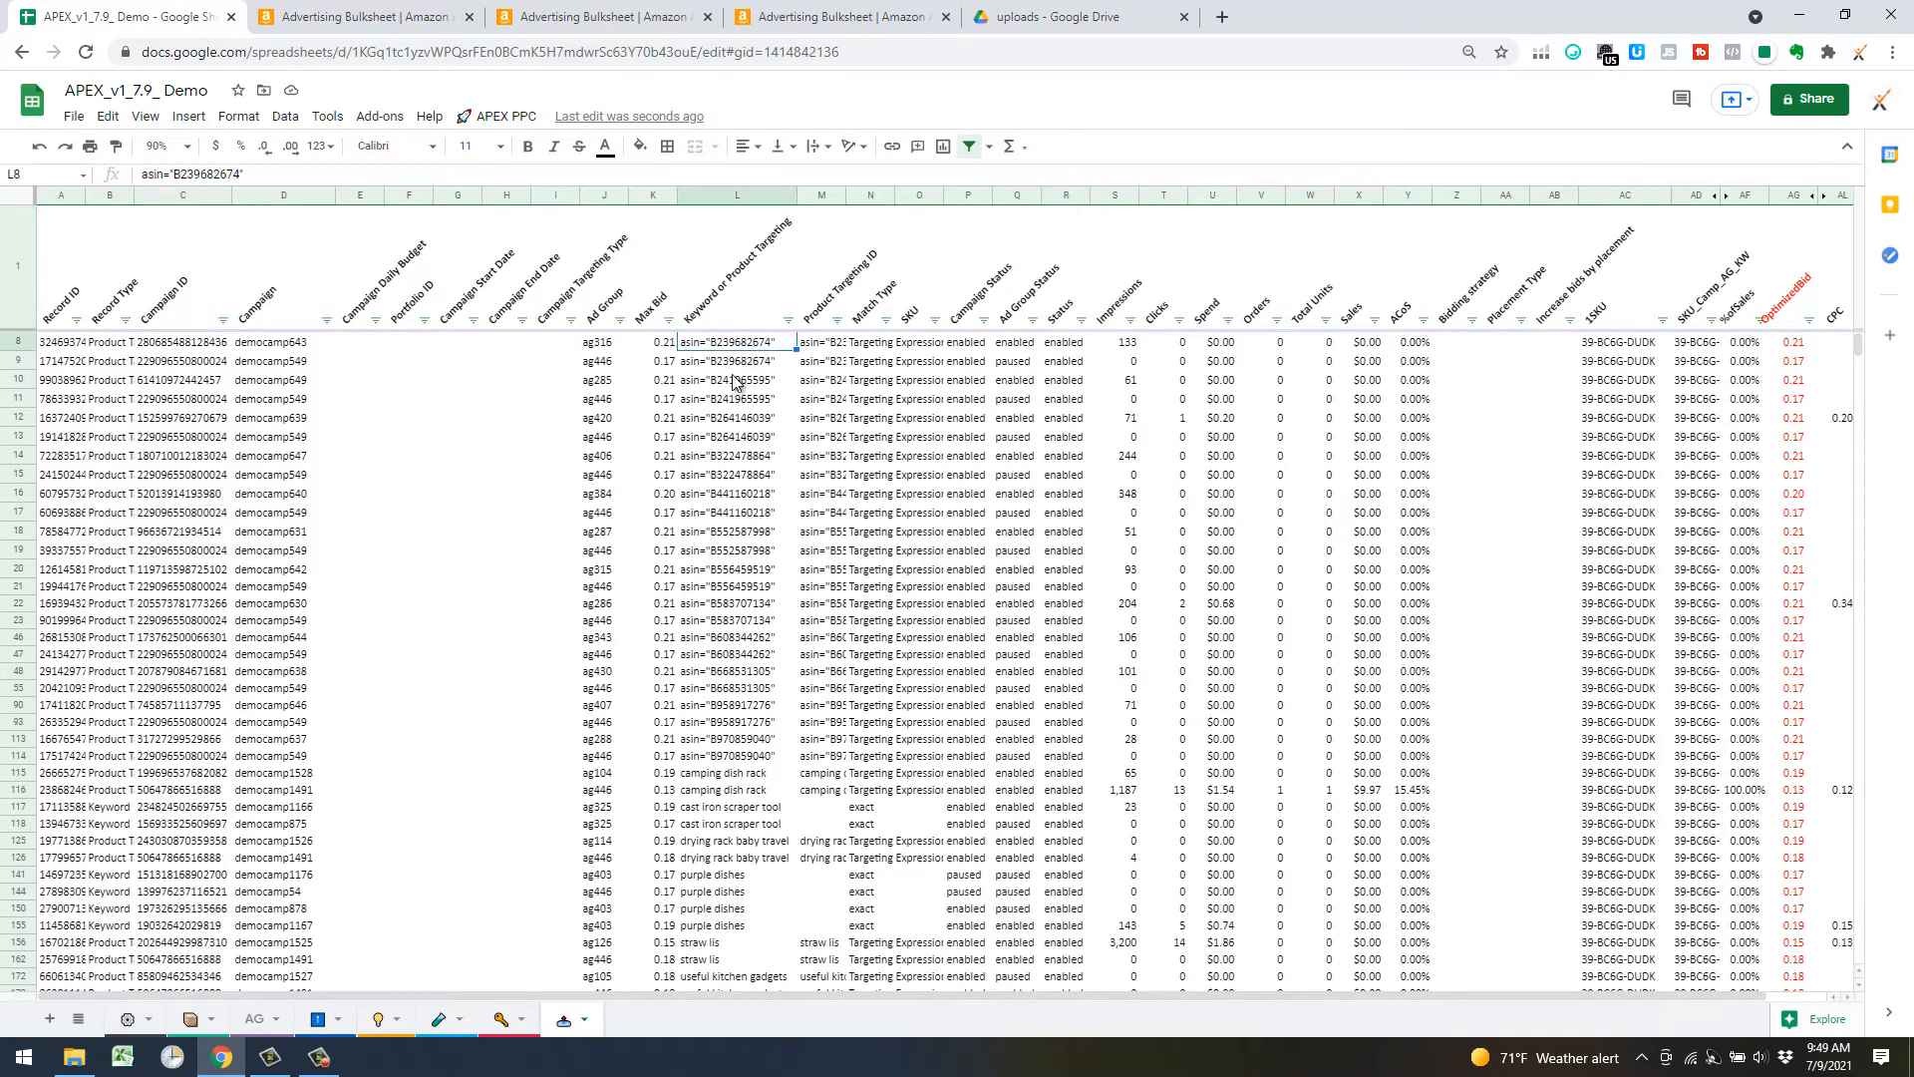
{"action": "left_click", "coordinate": [738, 363]}
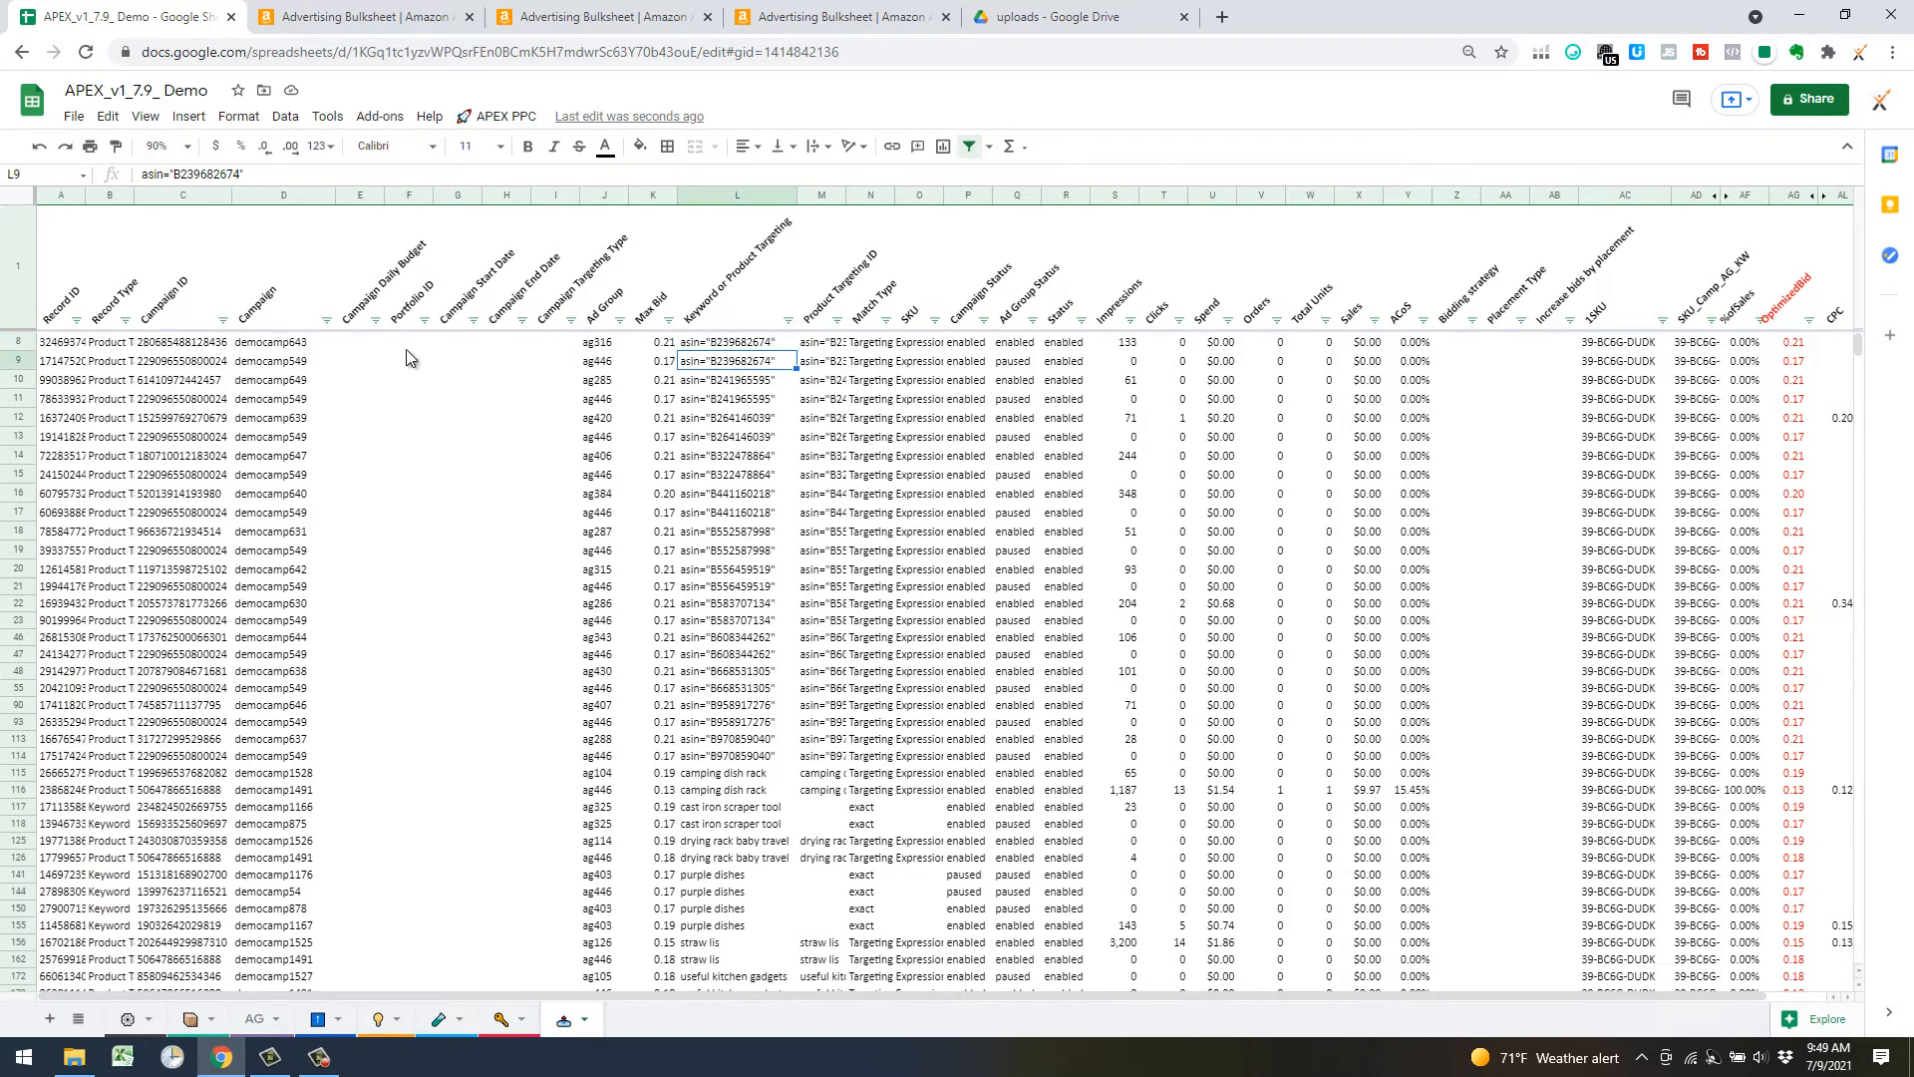
{"action": "left_click", "coordinate": [1063, 362]}
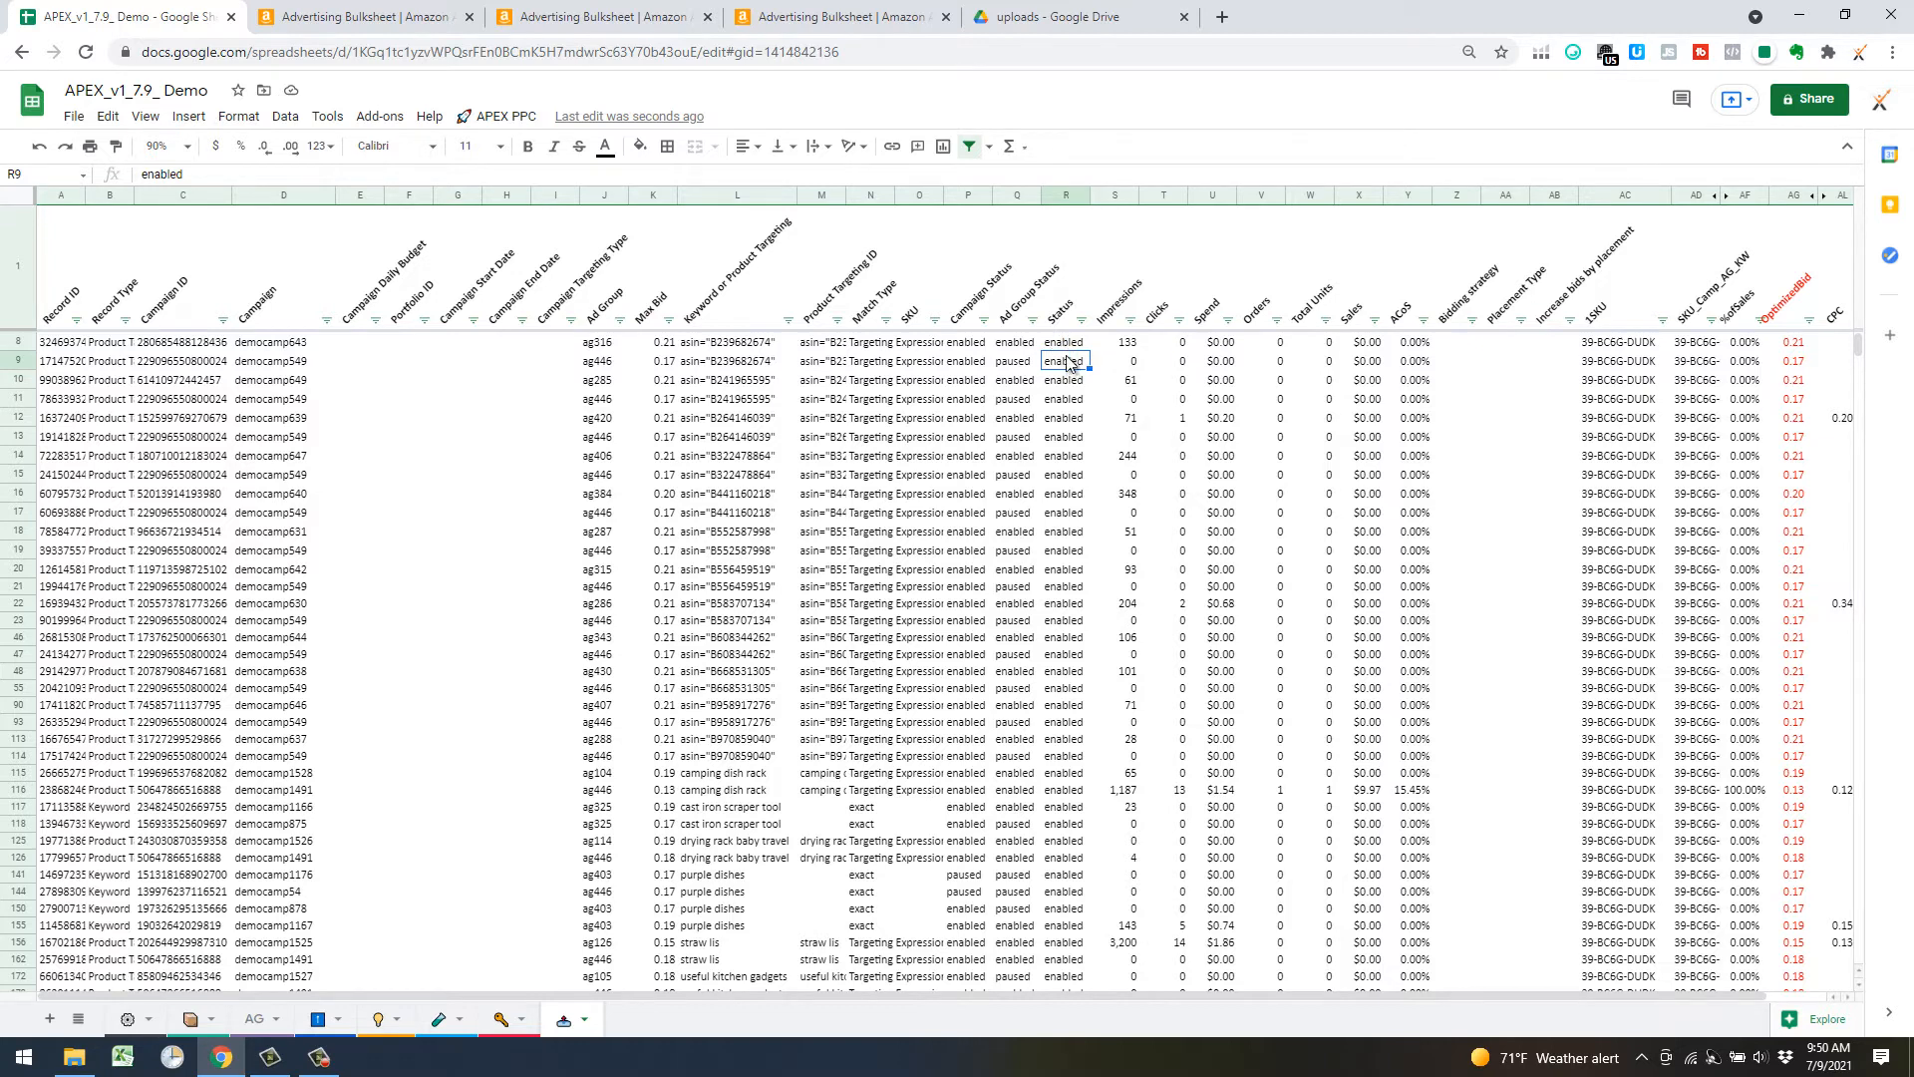
Step: Open the APEX PPC Adjust in Bulk tool for changing bids and statuses
{"action": "left_click", "coordinate": [503, 116]}
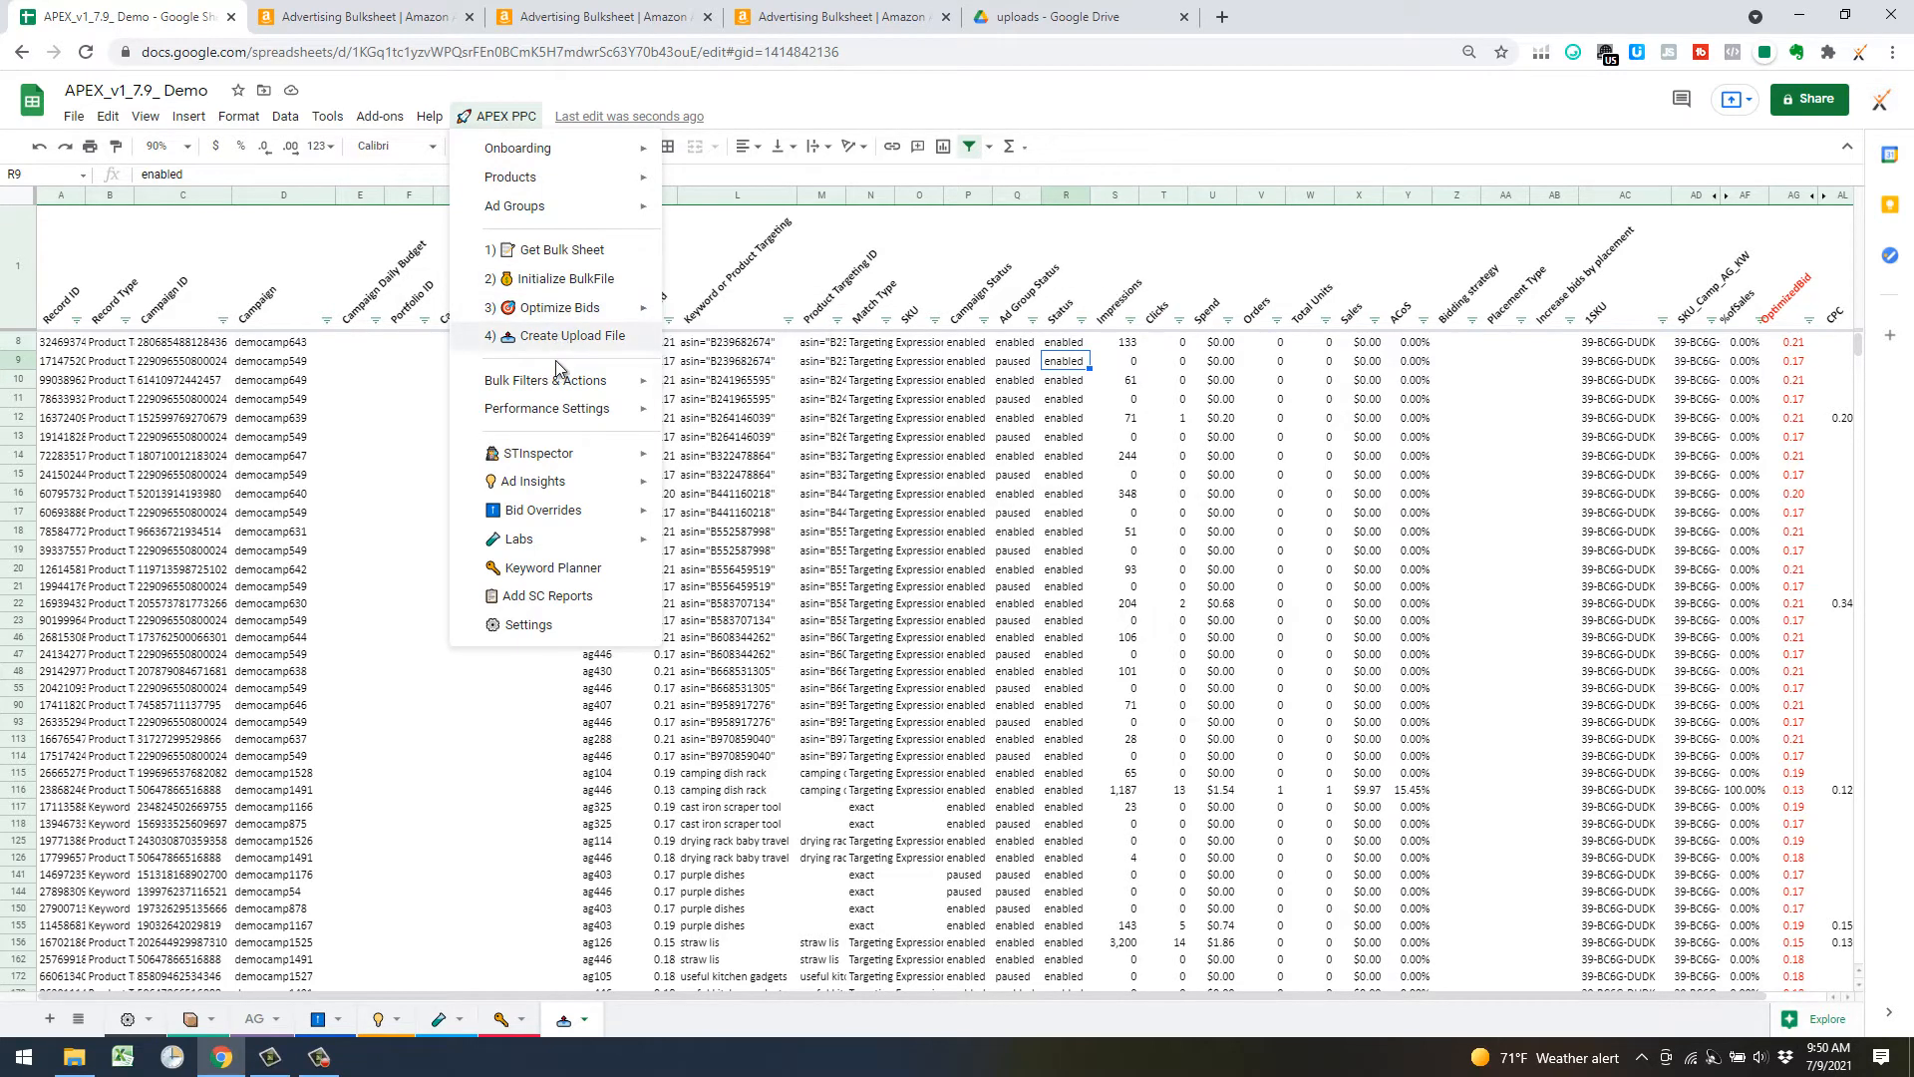
{"action": "mouse_move", "coordinate": [563, 311]}
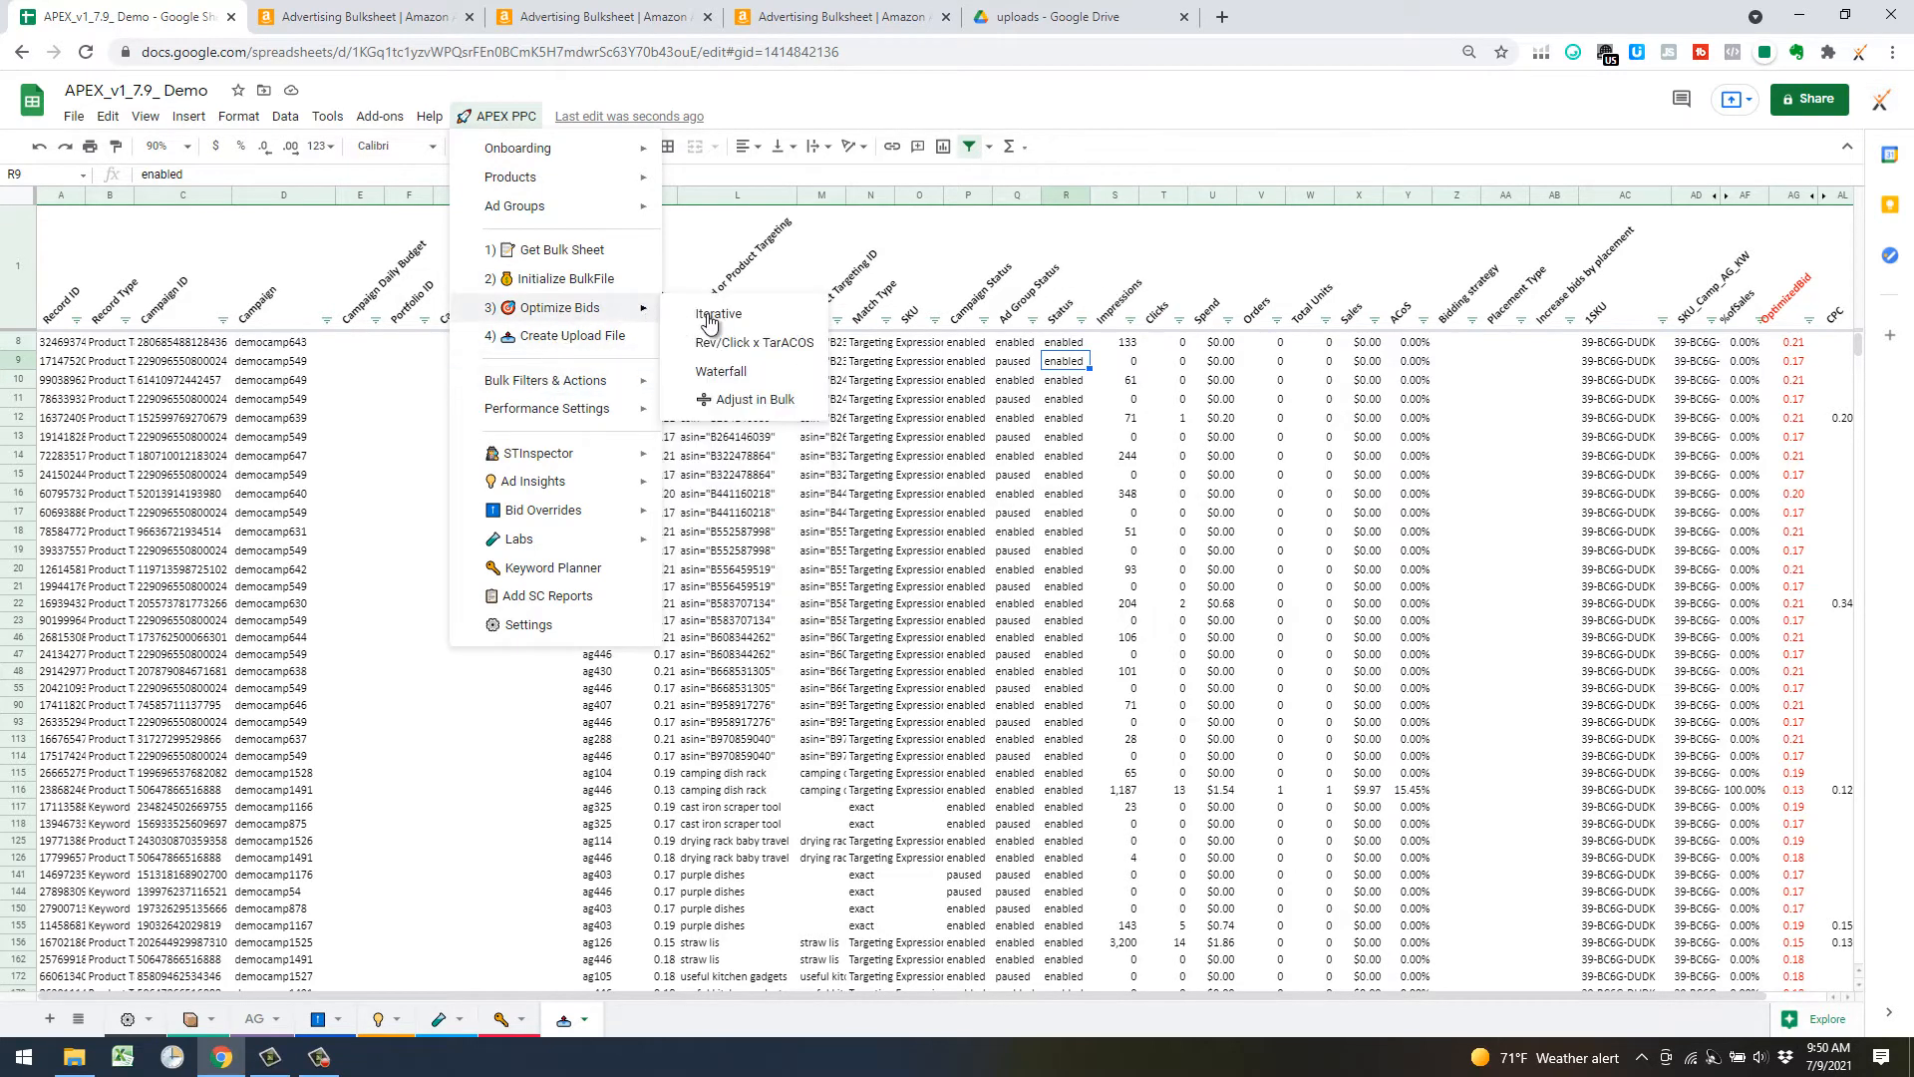
{"action": "left_click", "coordinate": [738, 408]}
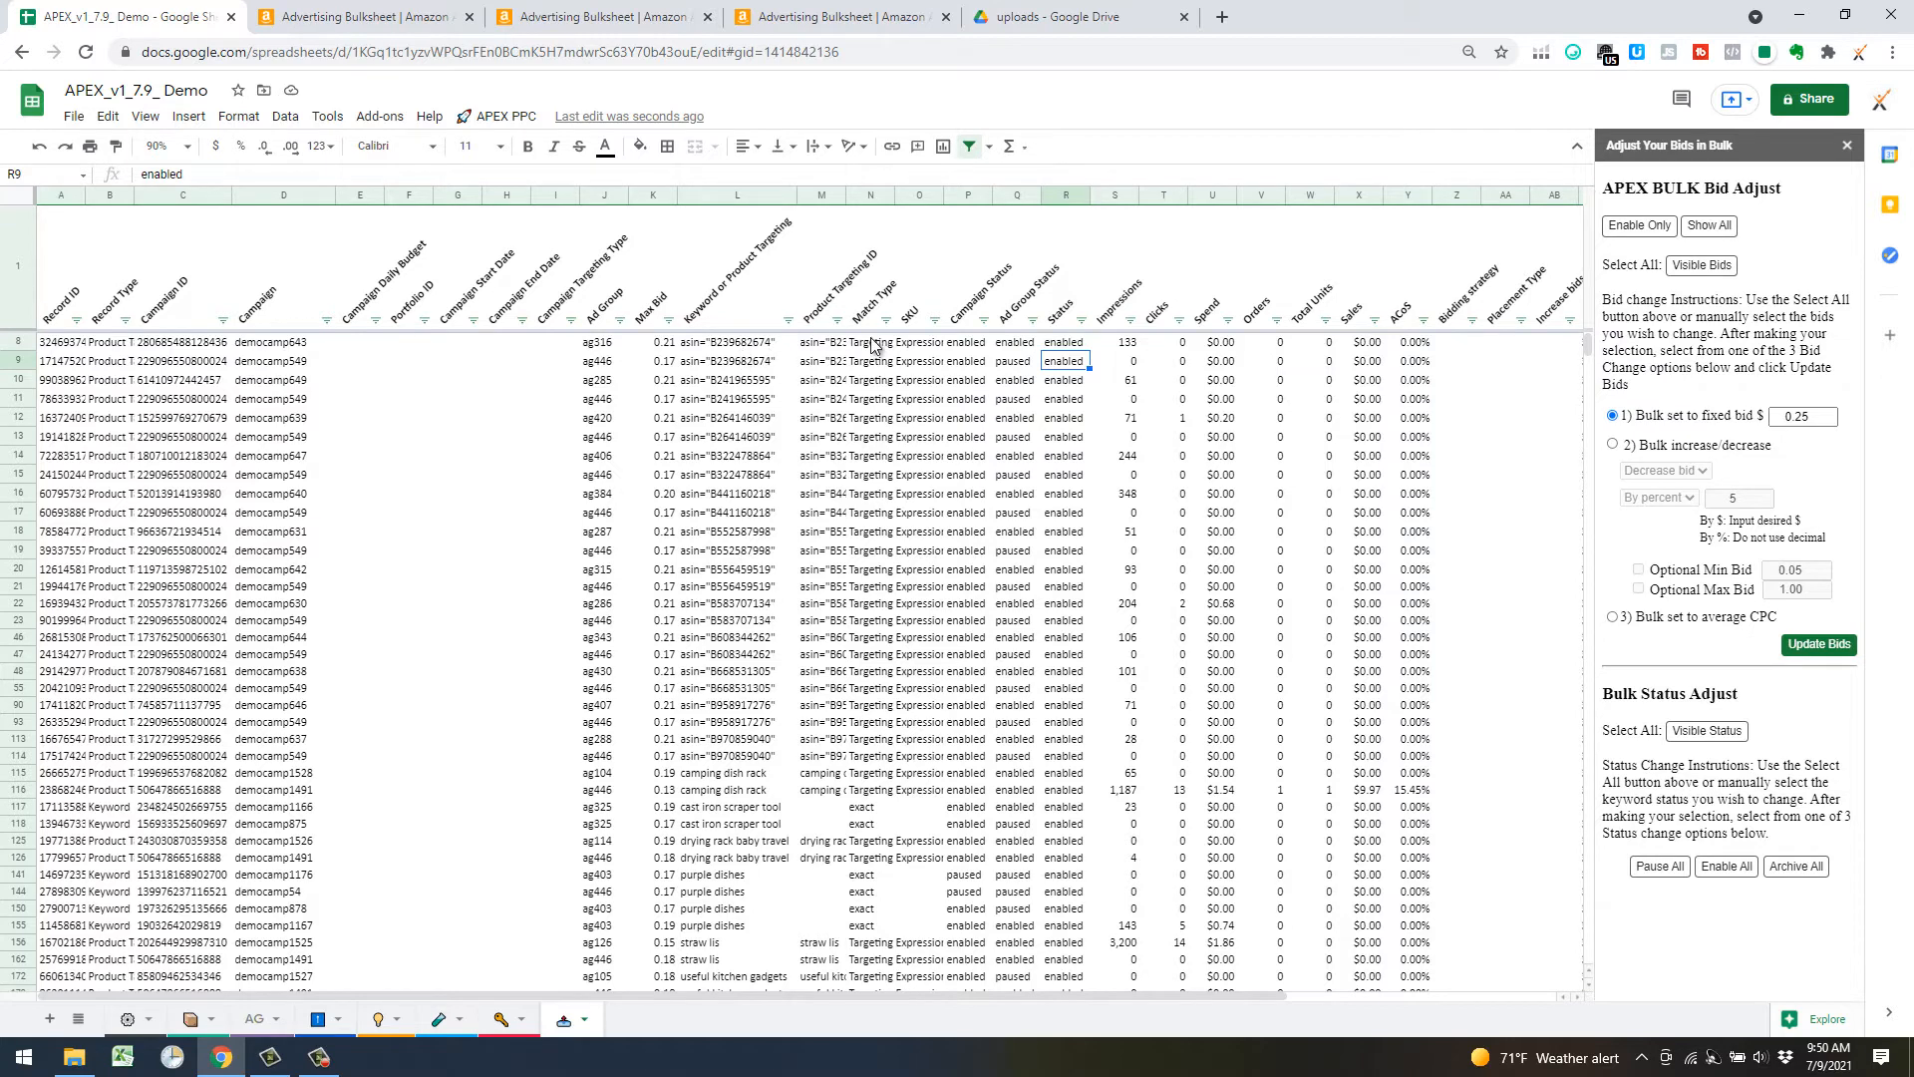
Step: Select the Status cell of one target in each duplicate pair from row 118 up to row 19, and close the bulk adjustment tool
{"action": "left_click", "coordinate": [852, 809]}
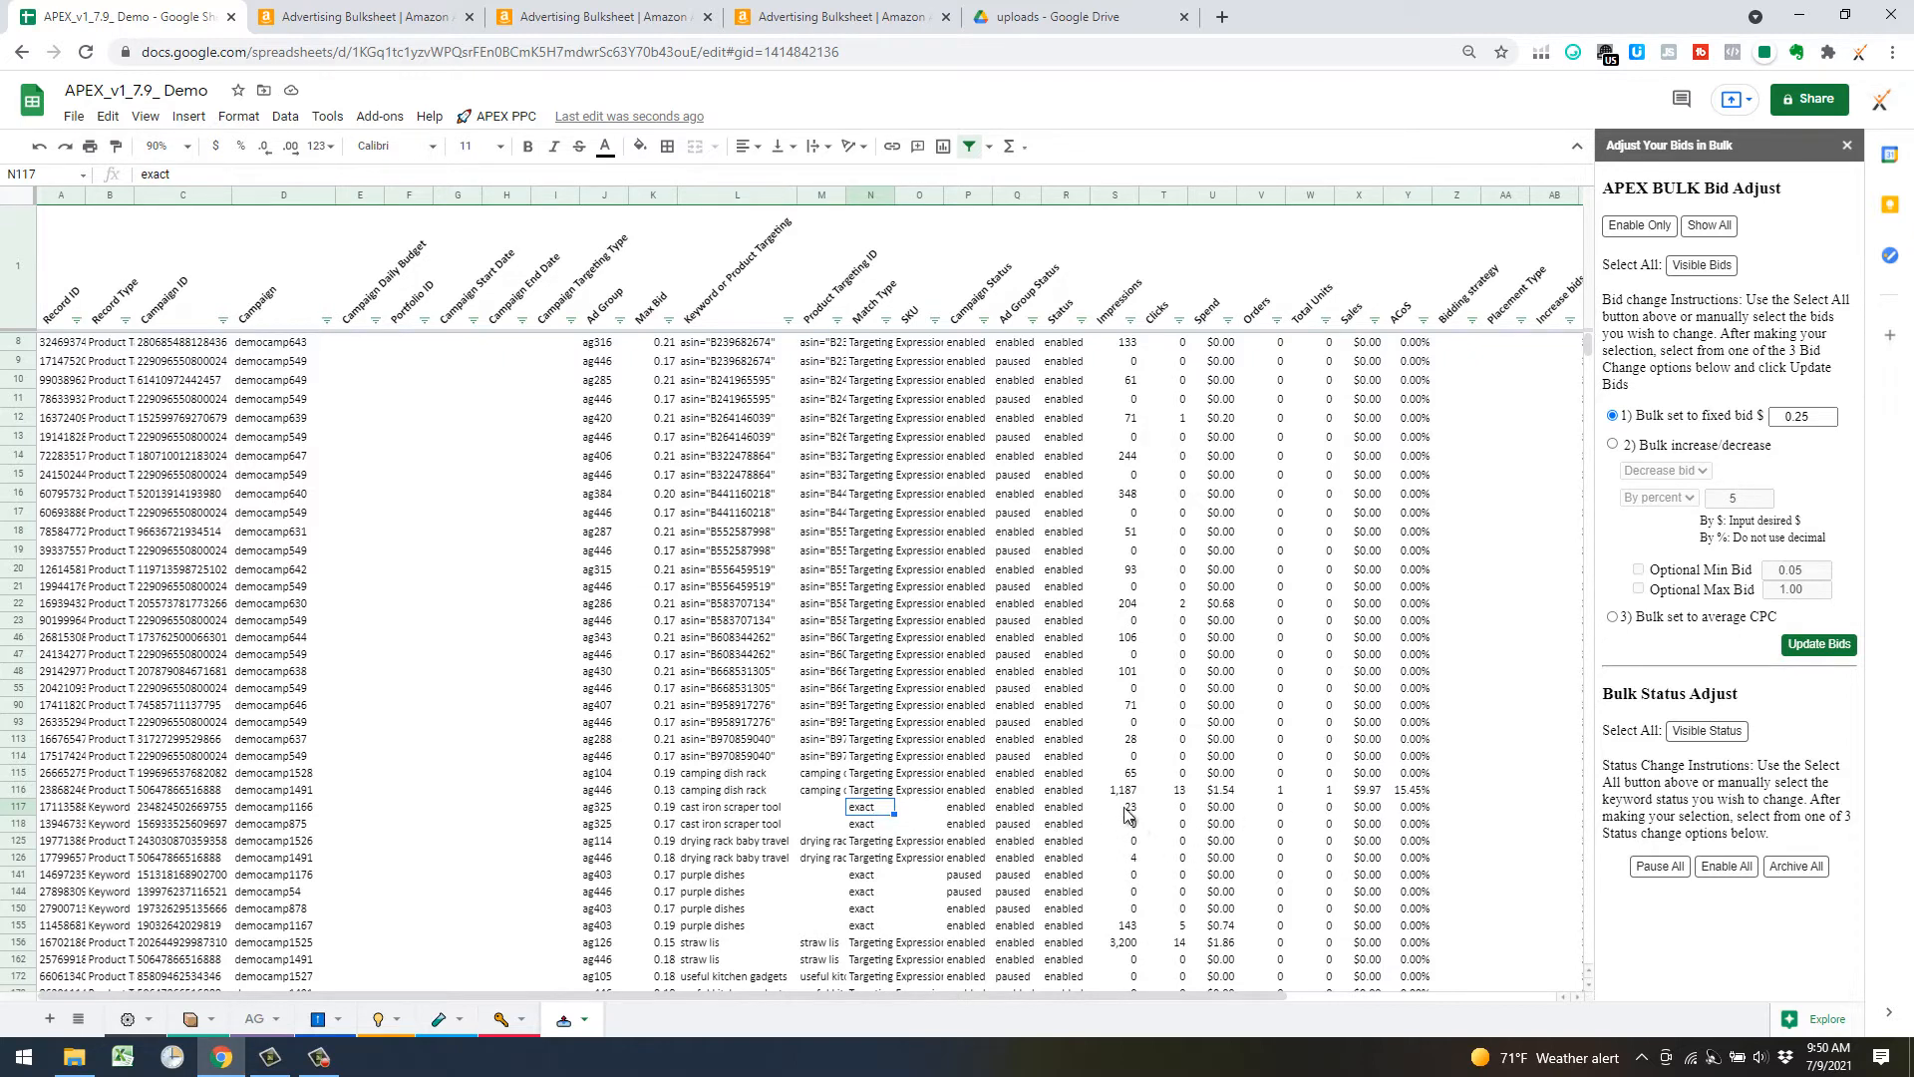
{"action": "left_click", "coordinate": [1075, 826]}
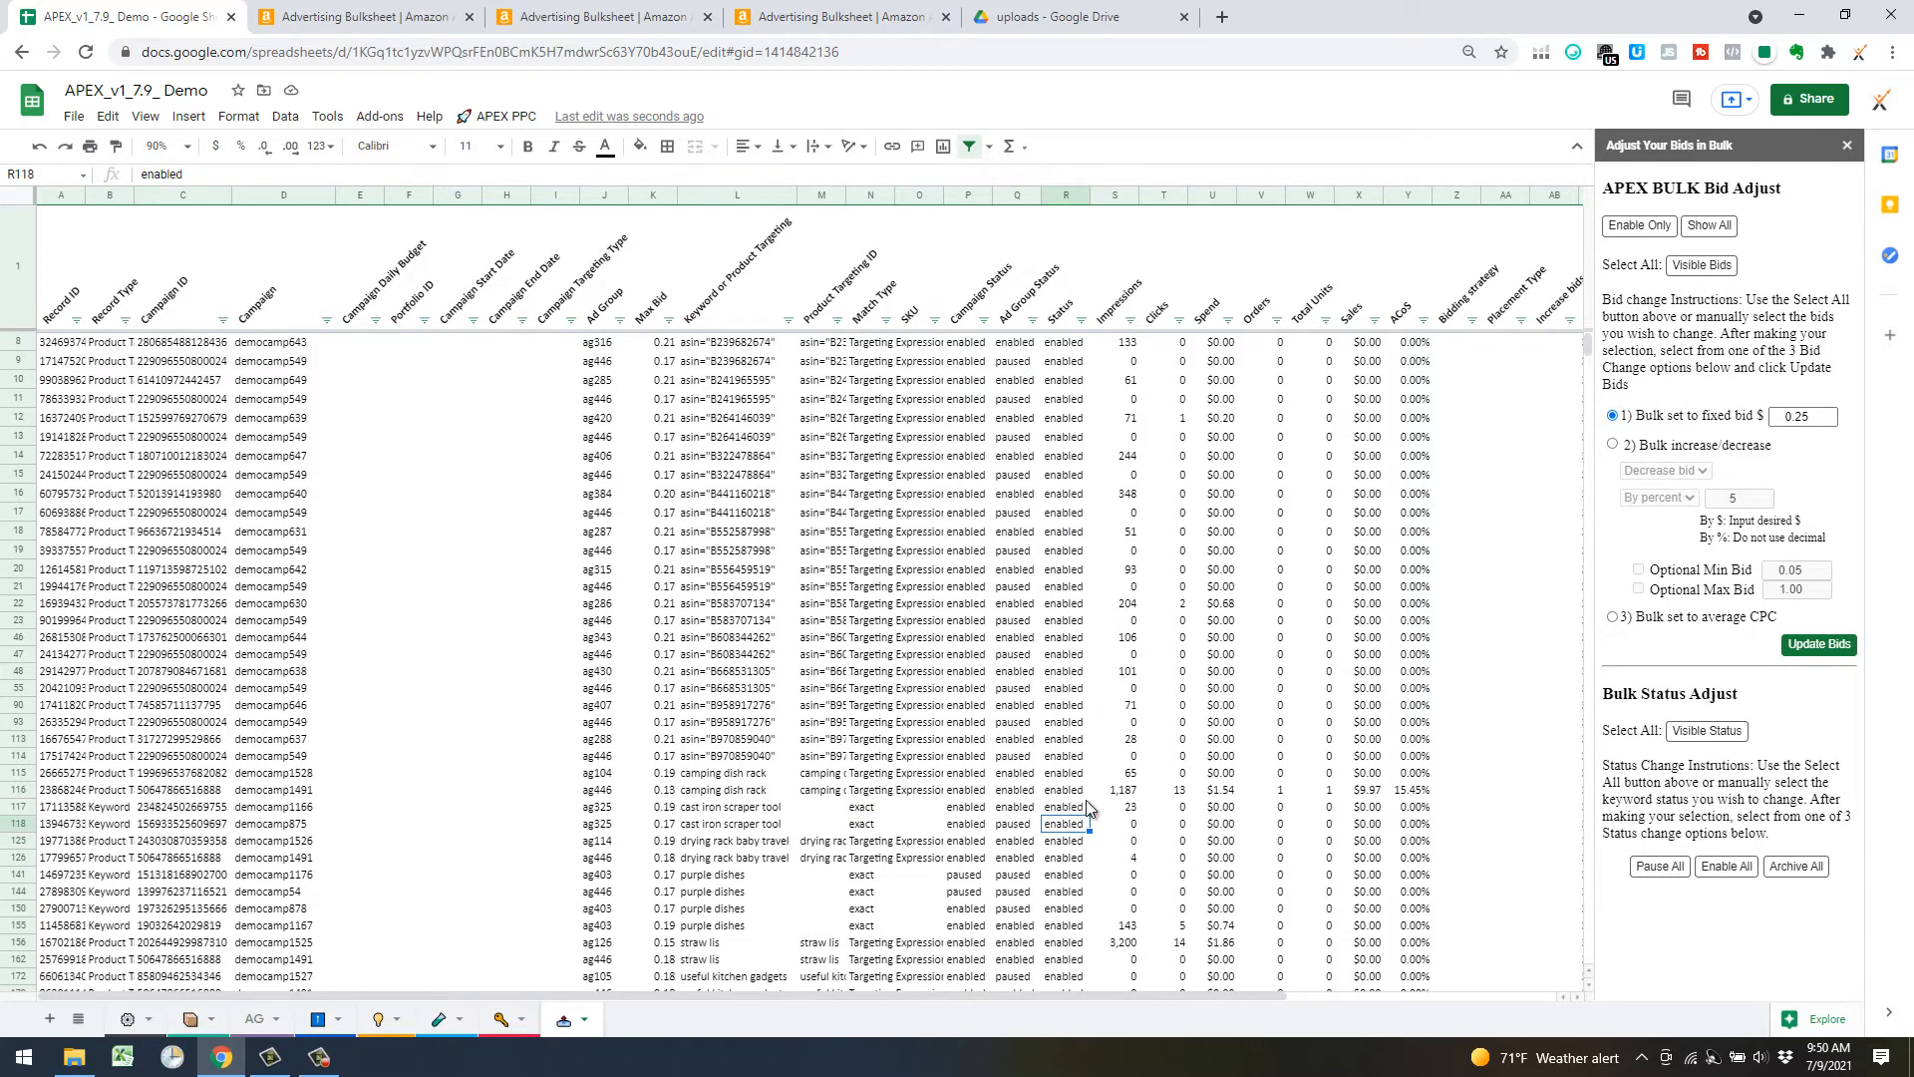
{"action": "left_click", "coordinate": [1065, 790], "text": "ctrl"}
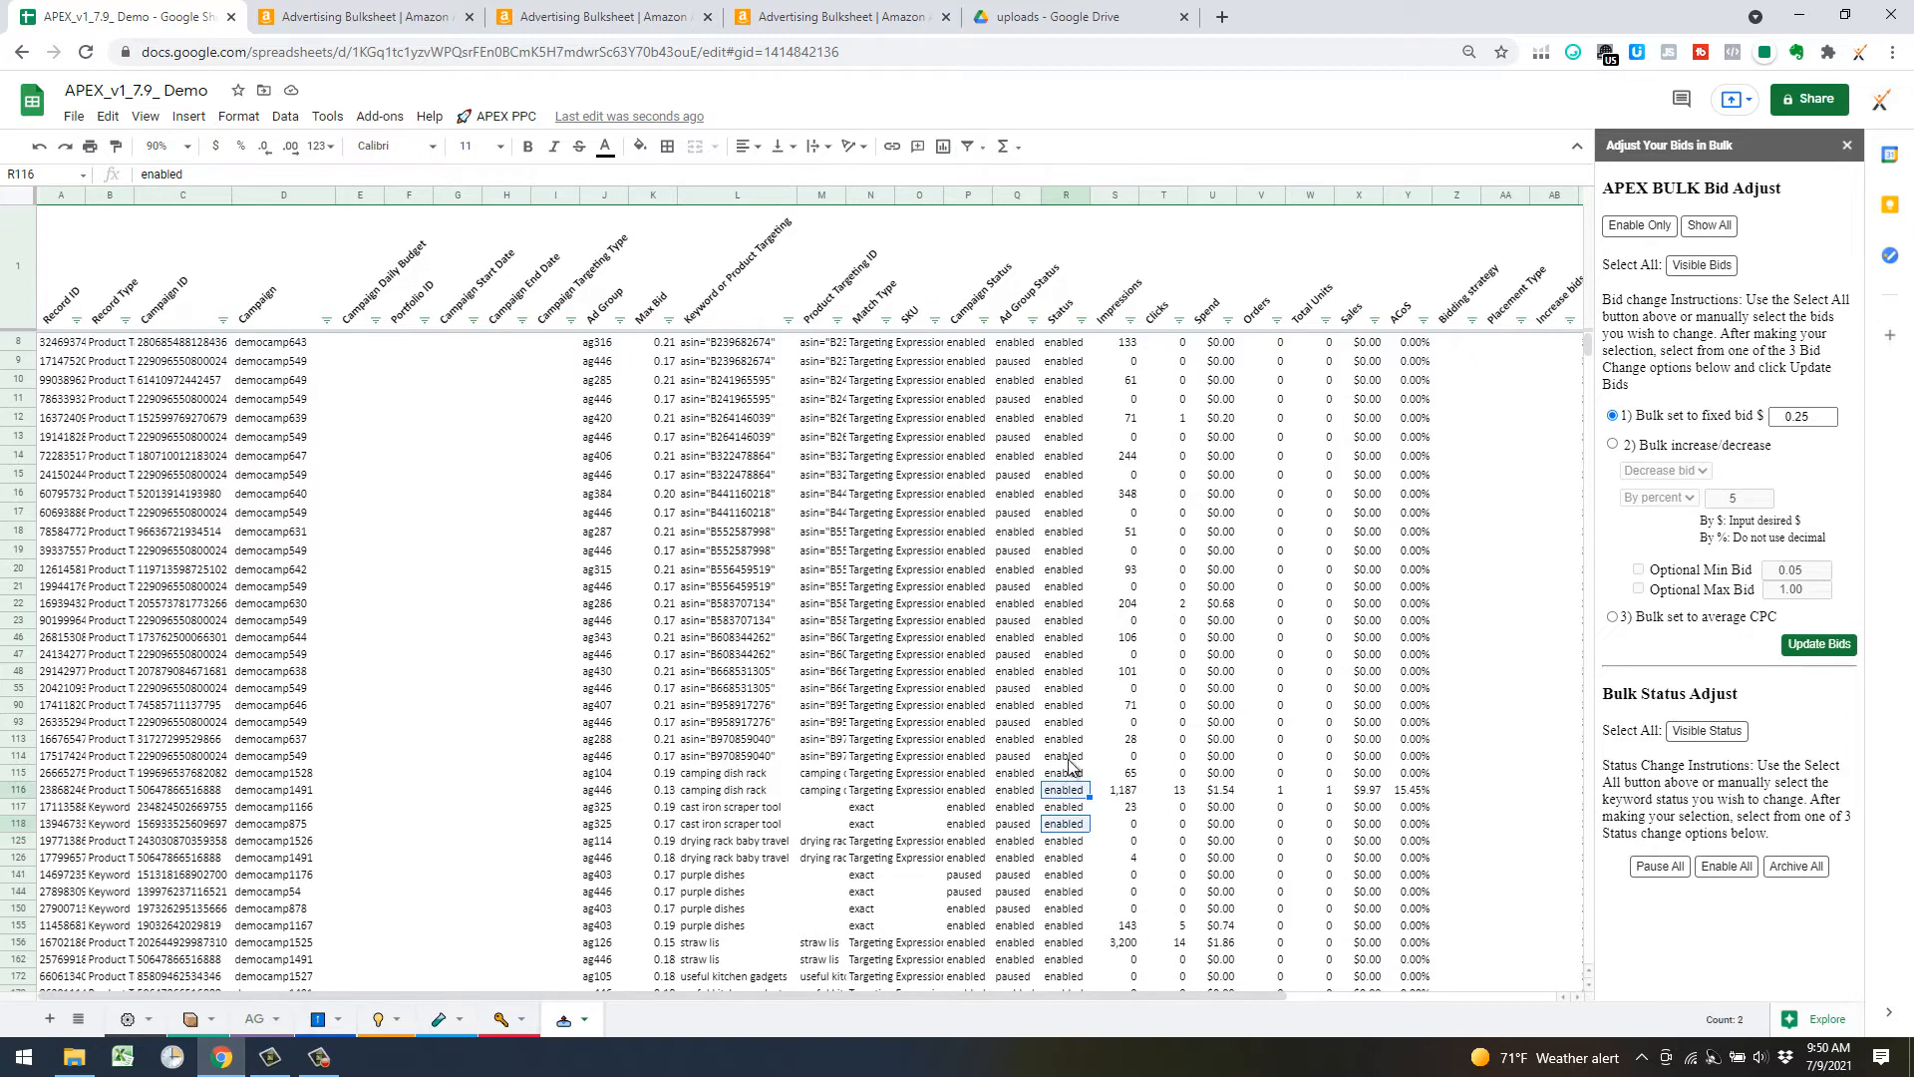
{"action": "left_click", "coordinate": [1063, 755], "text": "ctrl"}
{"action": "left_click", "coordinate": [1064, 722], "text": "ctrl"}
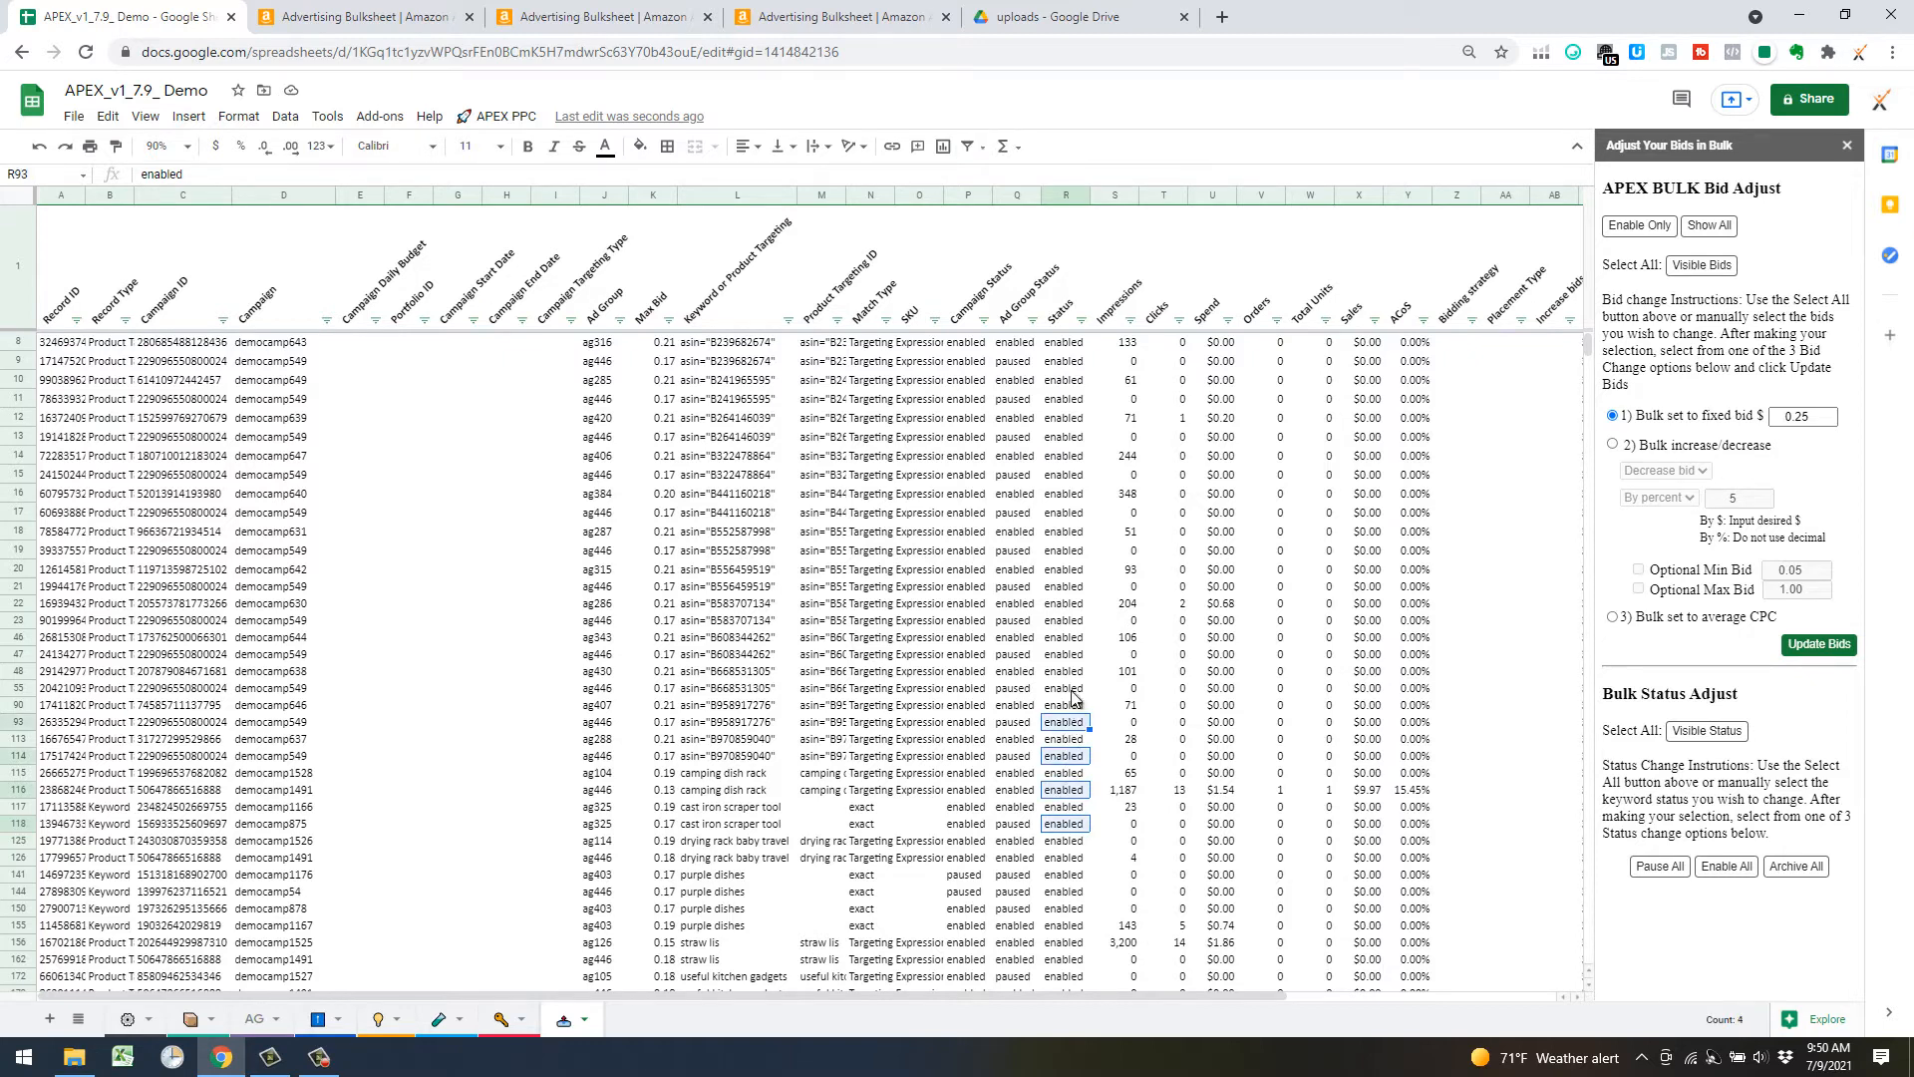
{"action": "left_click", "coordinate": [1069, 687], "text": "ctrl"}
{"action": "left_click", "coordinate": [1065, 654], "text": "ctrl"}
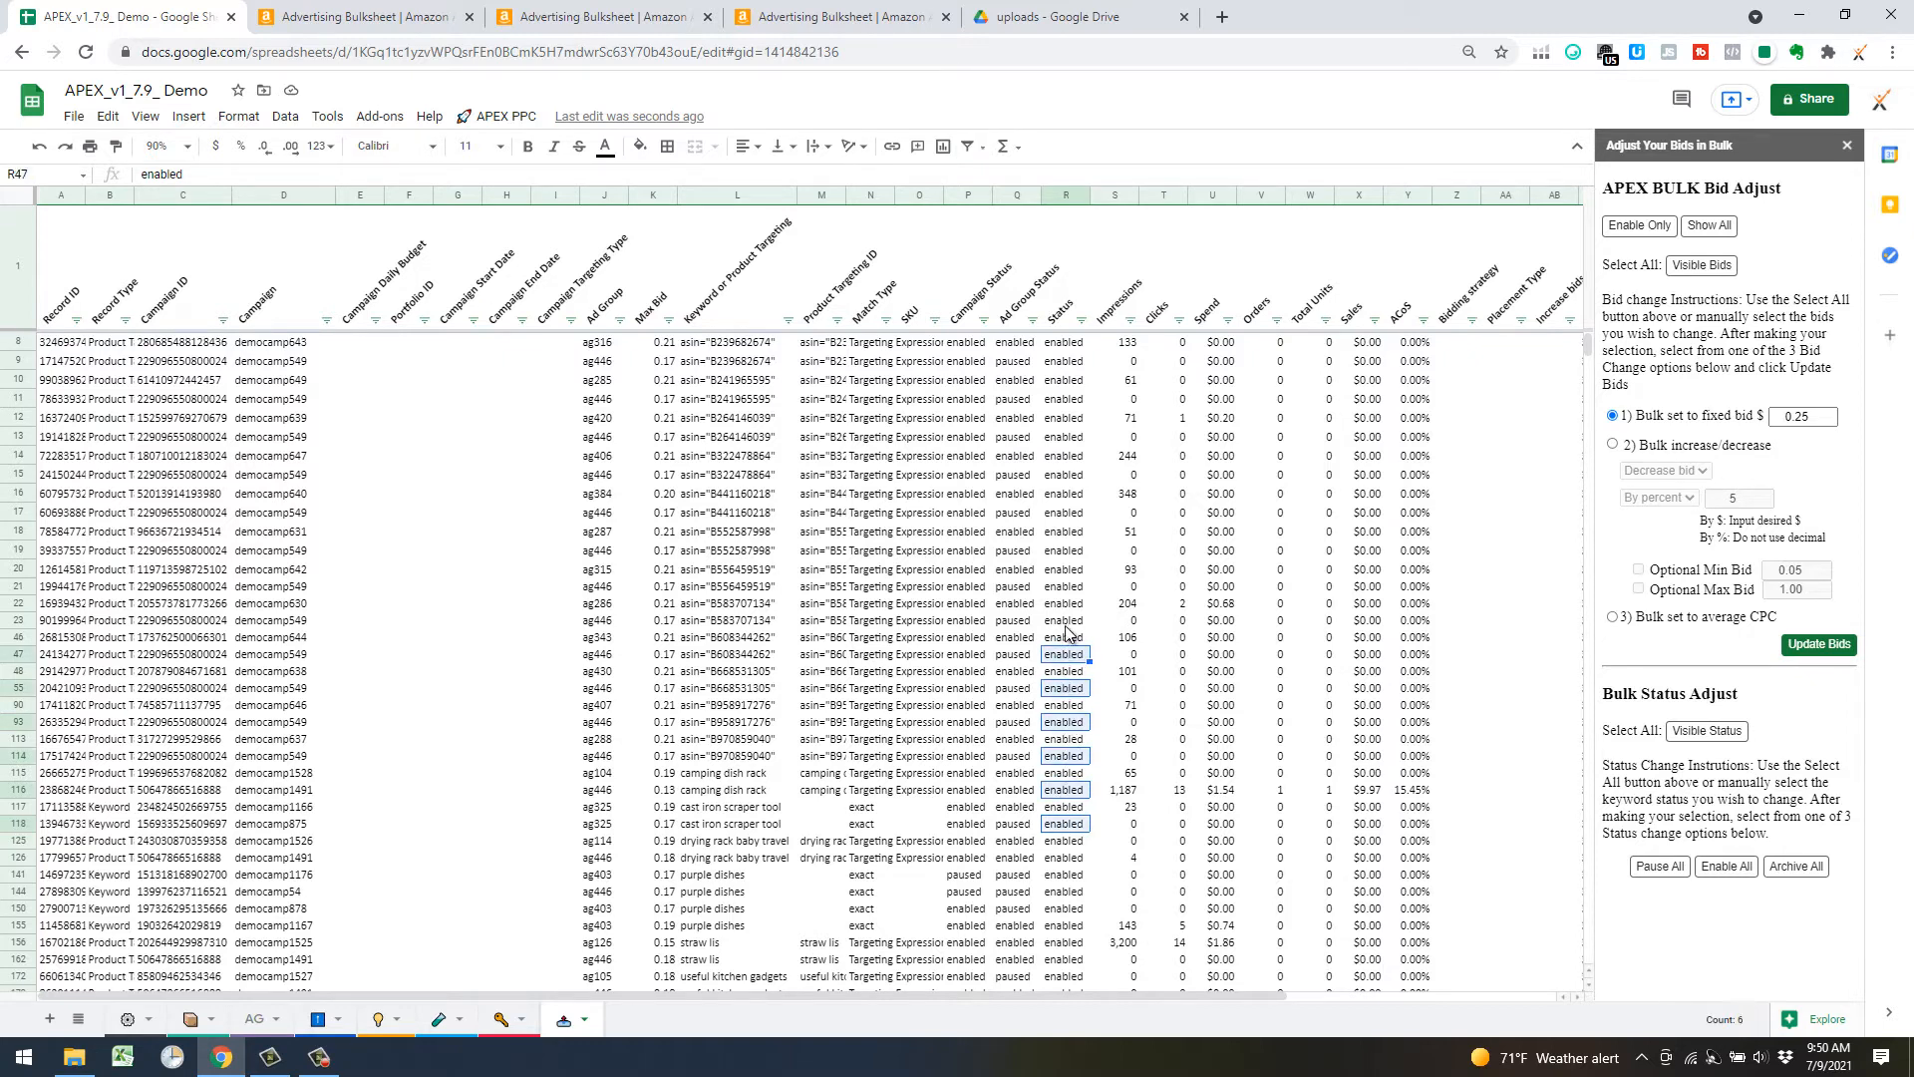
{"action": "left_click", "coordinate": [1064, 622], "text": "ctrl"}
{"action": "left_click", "coordinate": [1074, 588], "text": "ctrl"}
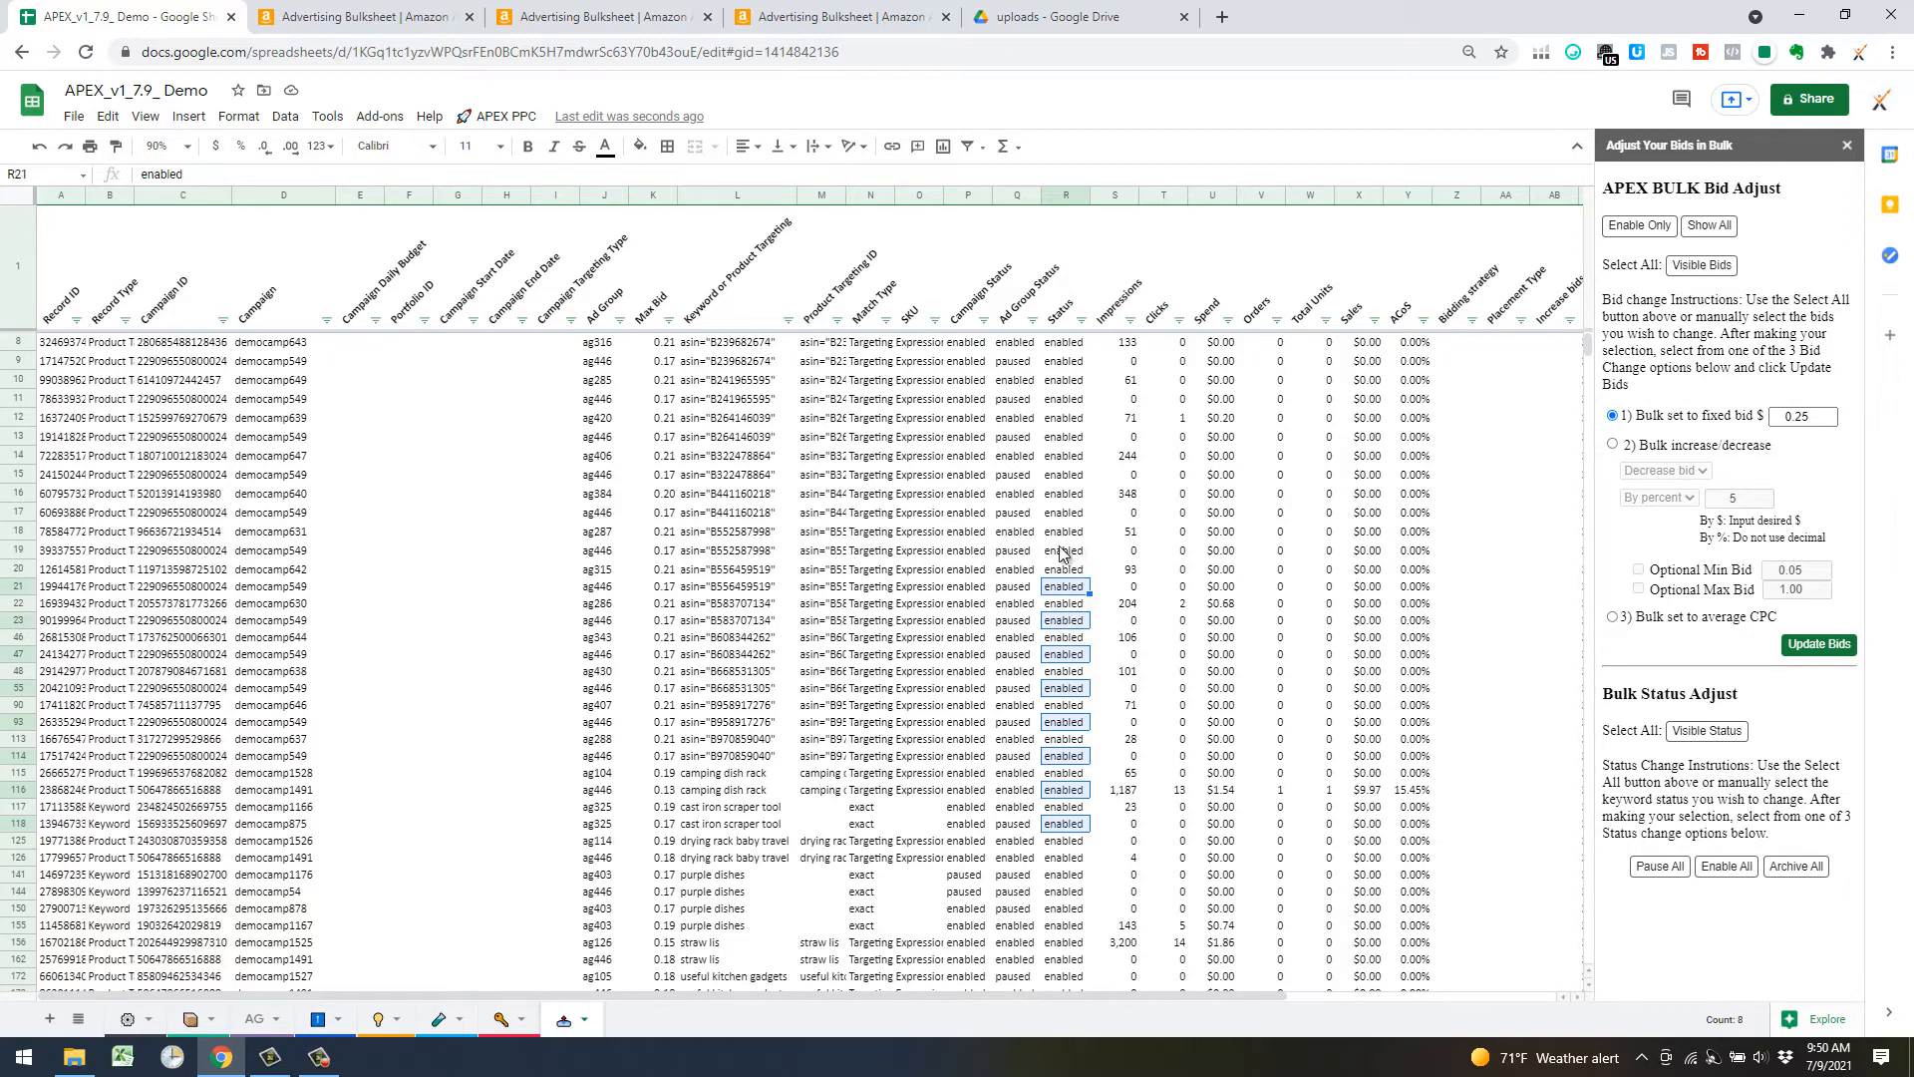
{"action": "left_click", "coordinate": [1083, 554], "text": "ctrl"}
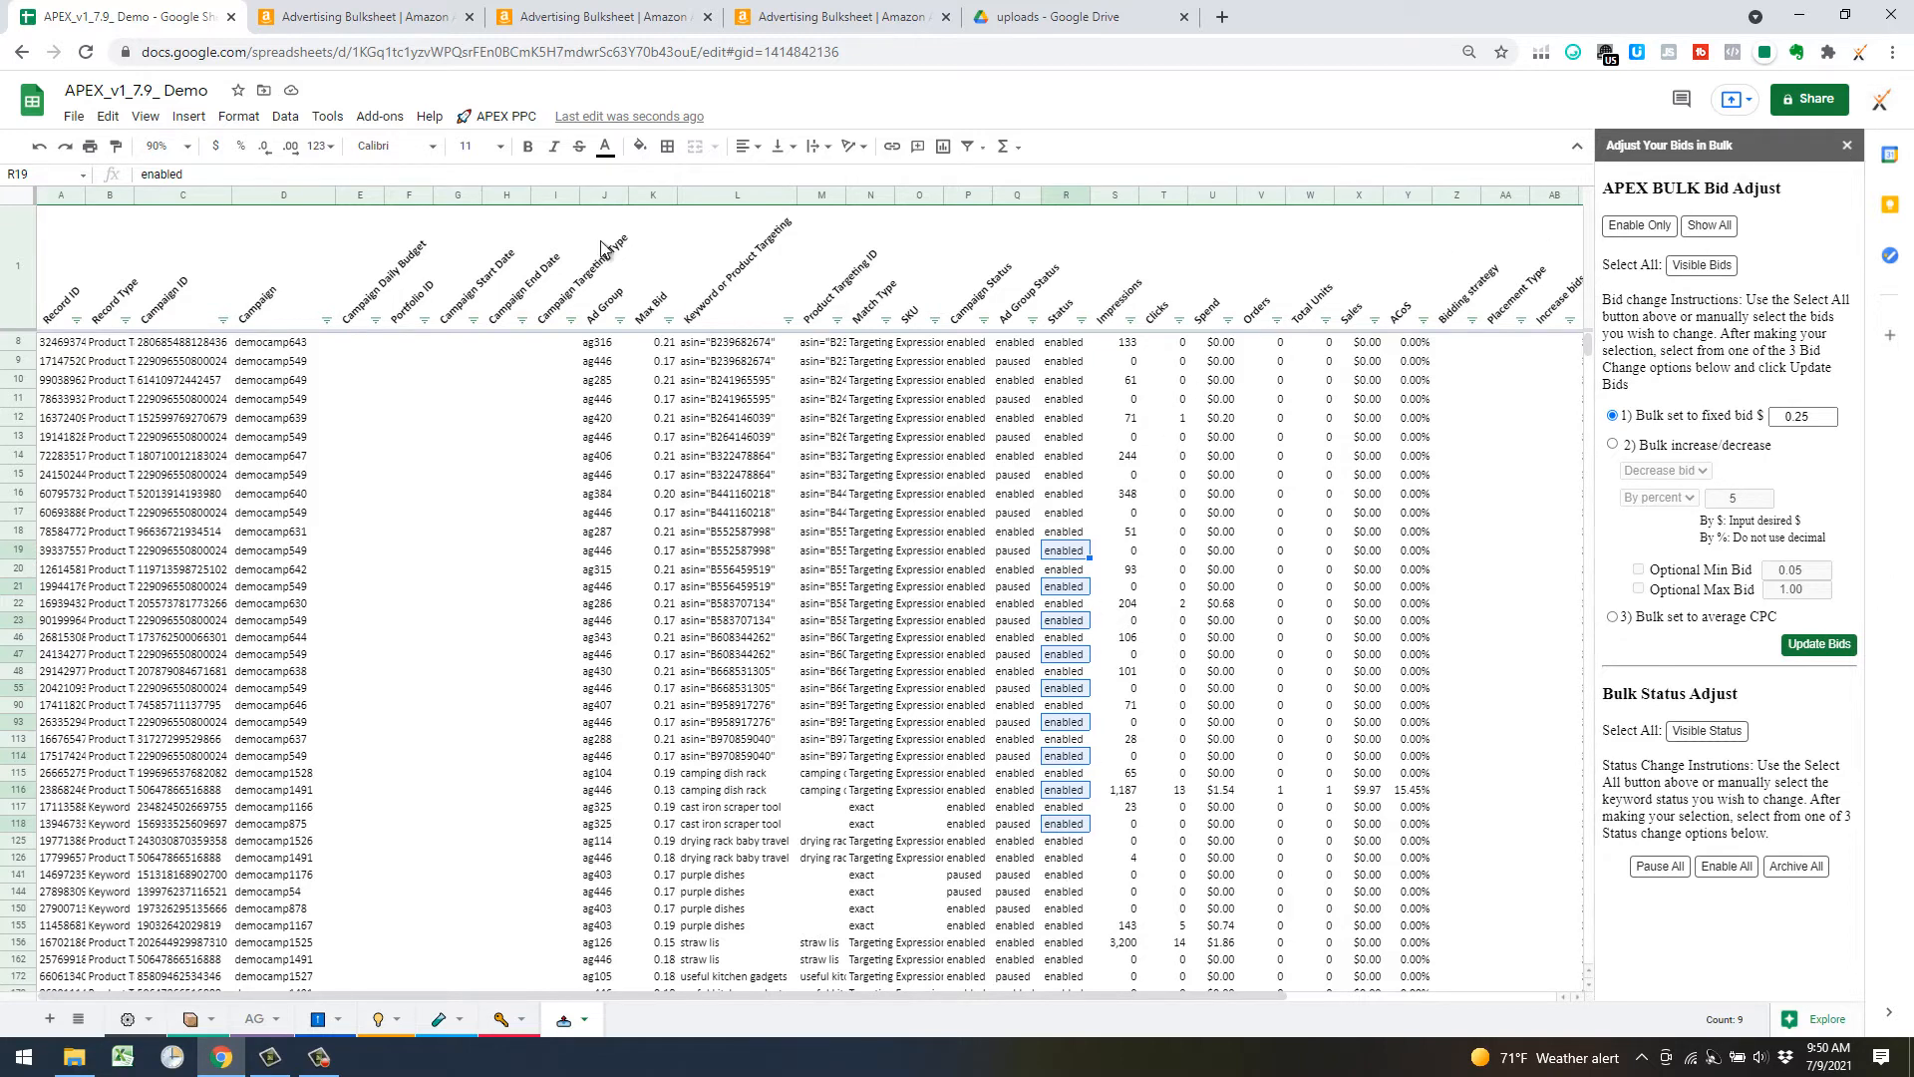
{"action": "left_click", "coordinate": [1847, 146]}
{"action": "left_click", "coordinate": [481, 117]}
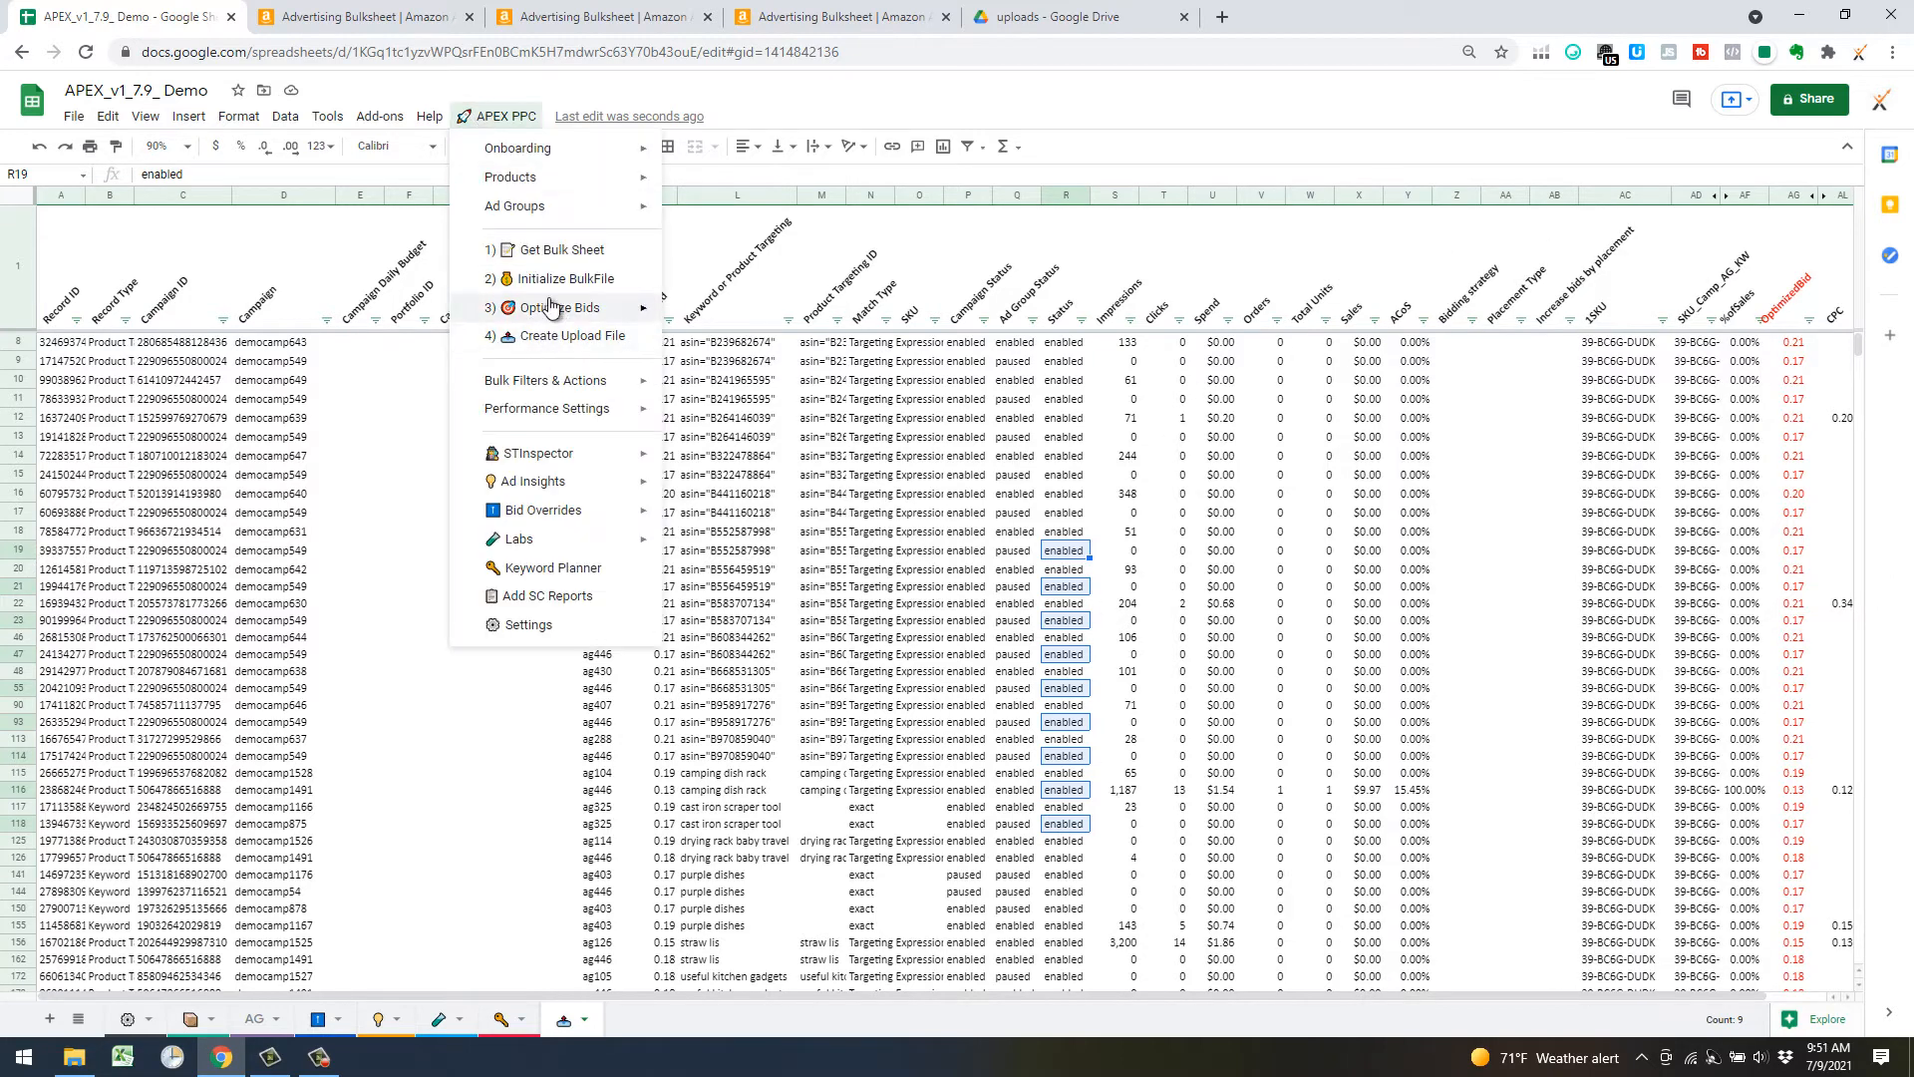
{"action": "mouse_move", "coordinate": [571, 389]}
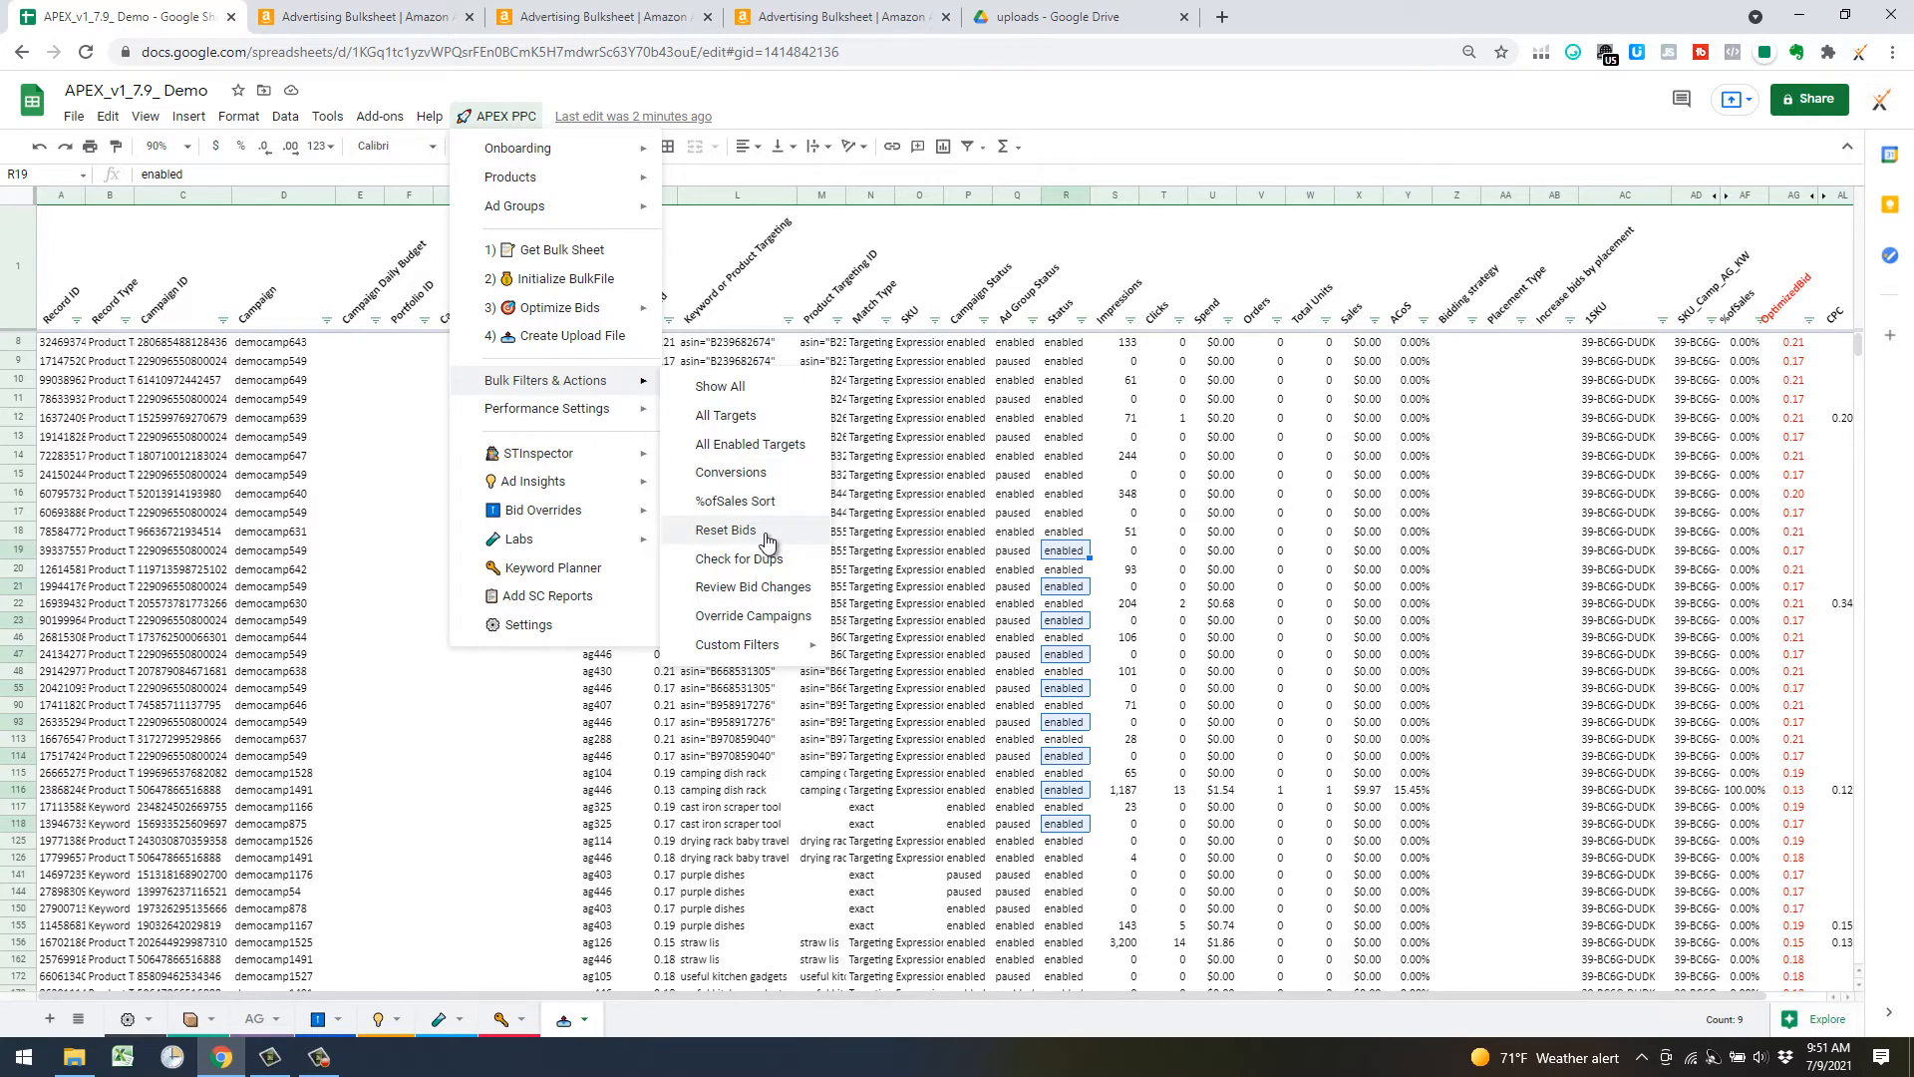
{"action": "left_click", "coordinate": [1022, 420]}
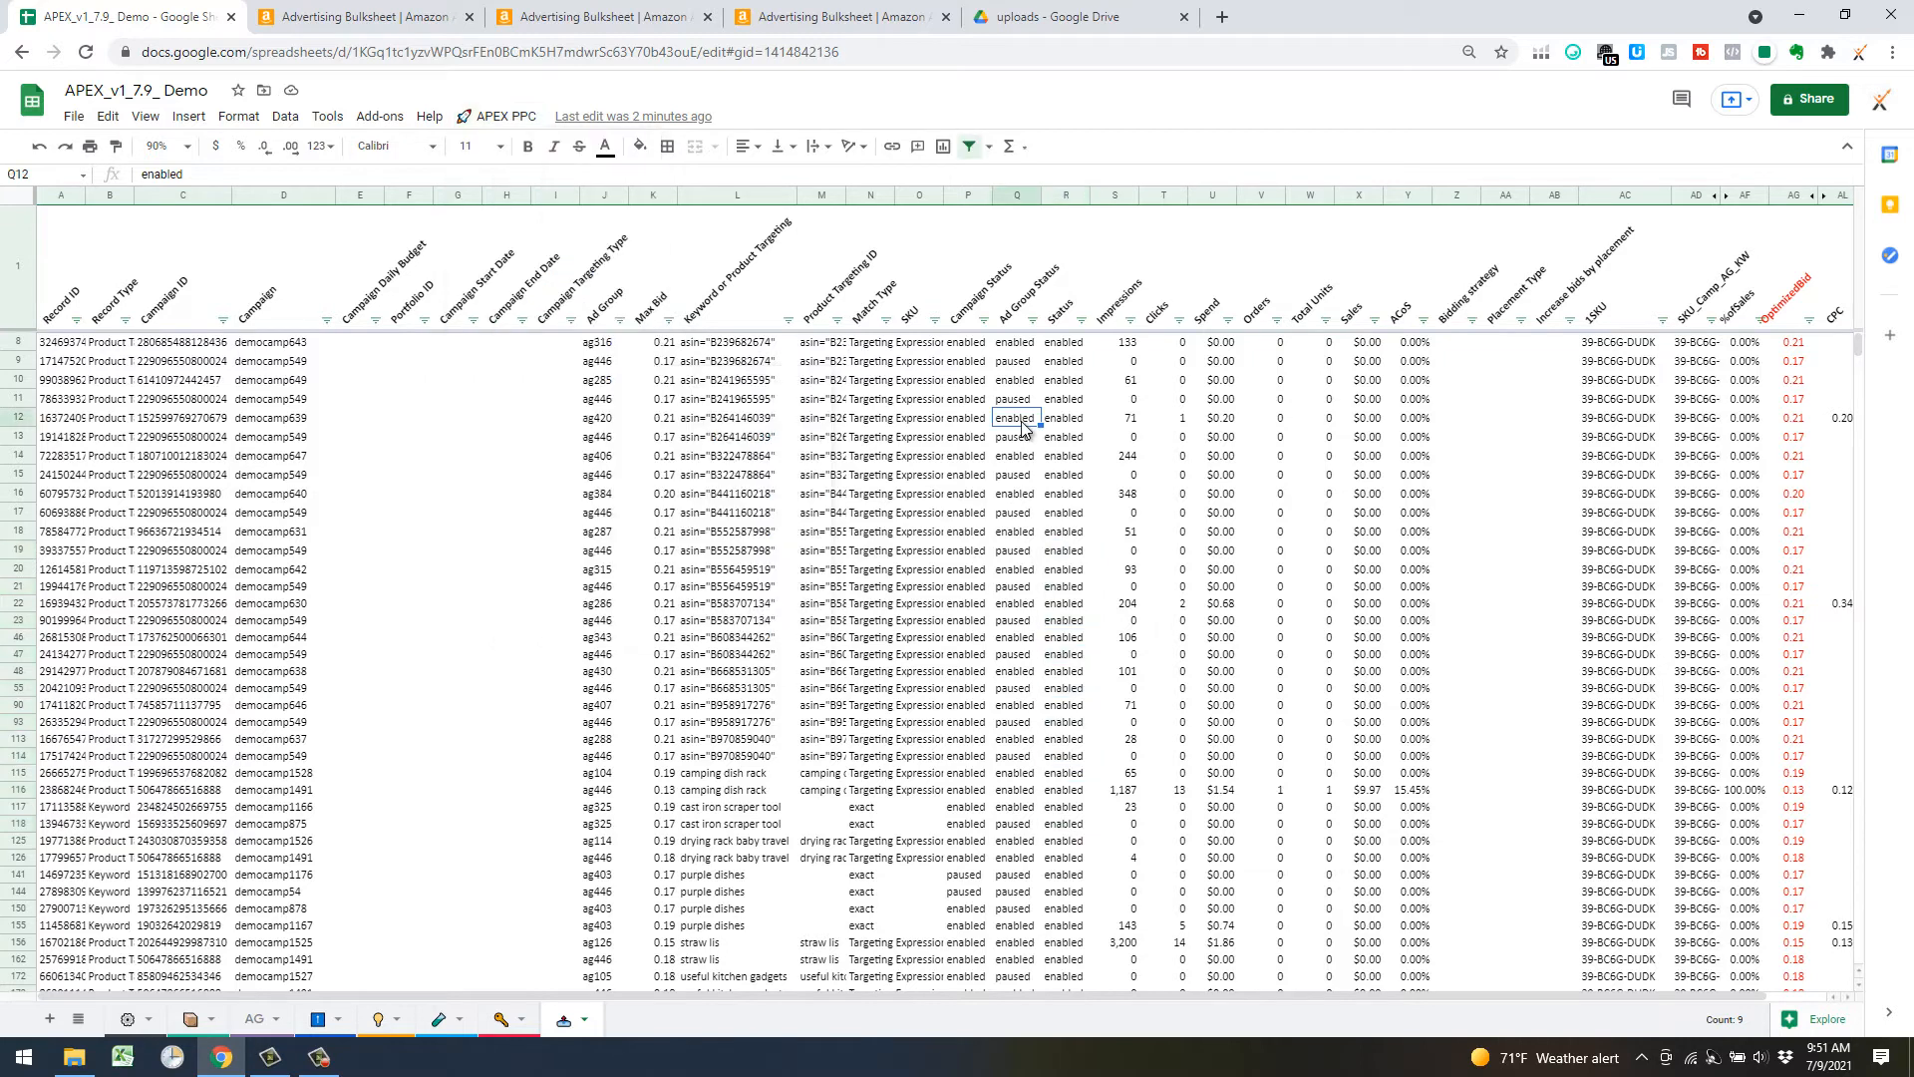
Step: Set the sheet zoom to 75%
{"action": "left_click", "coordinate": [182, 147]}
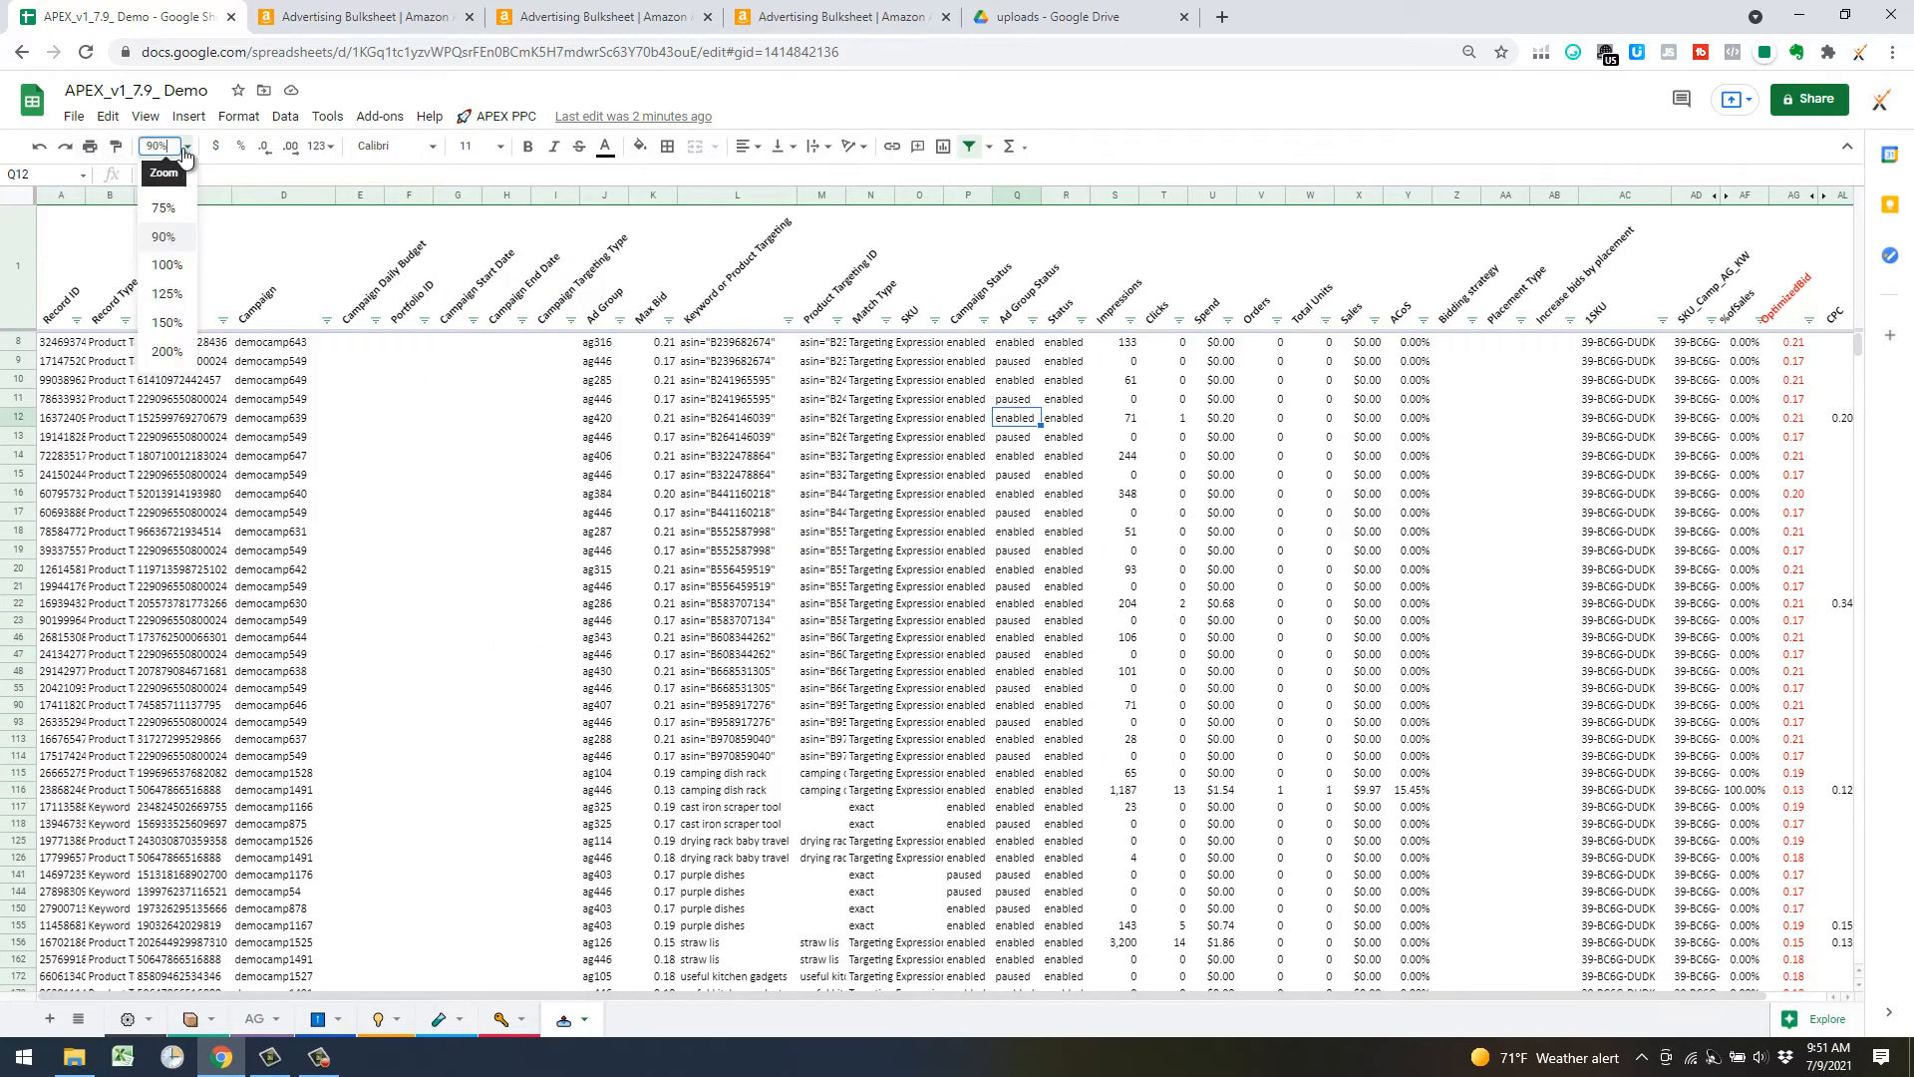
{"action": "left_click", "coordinate": [164, 208]}
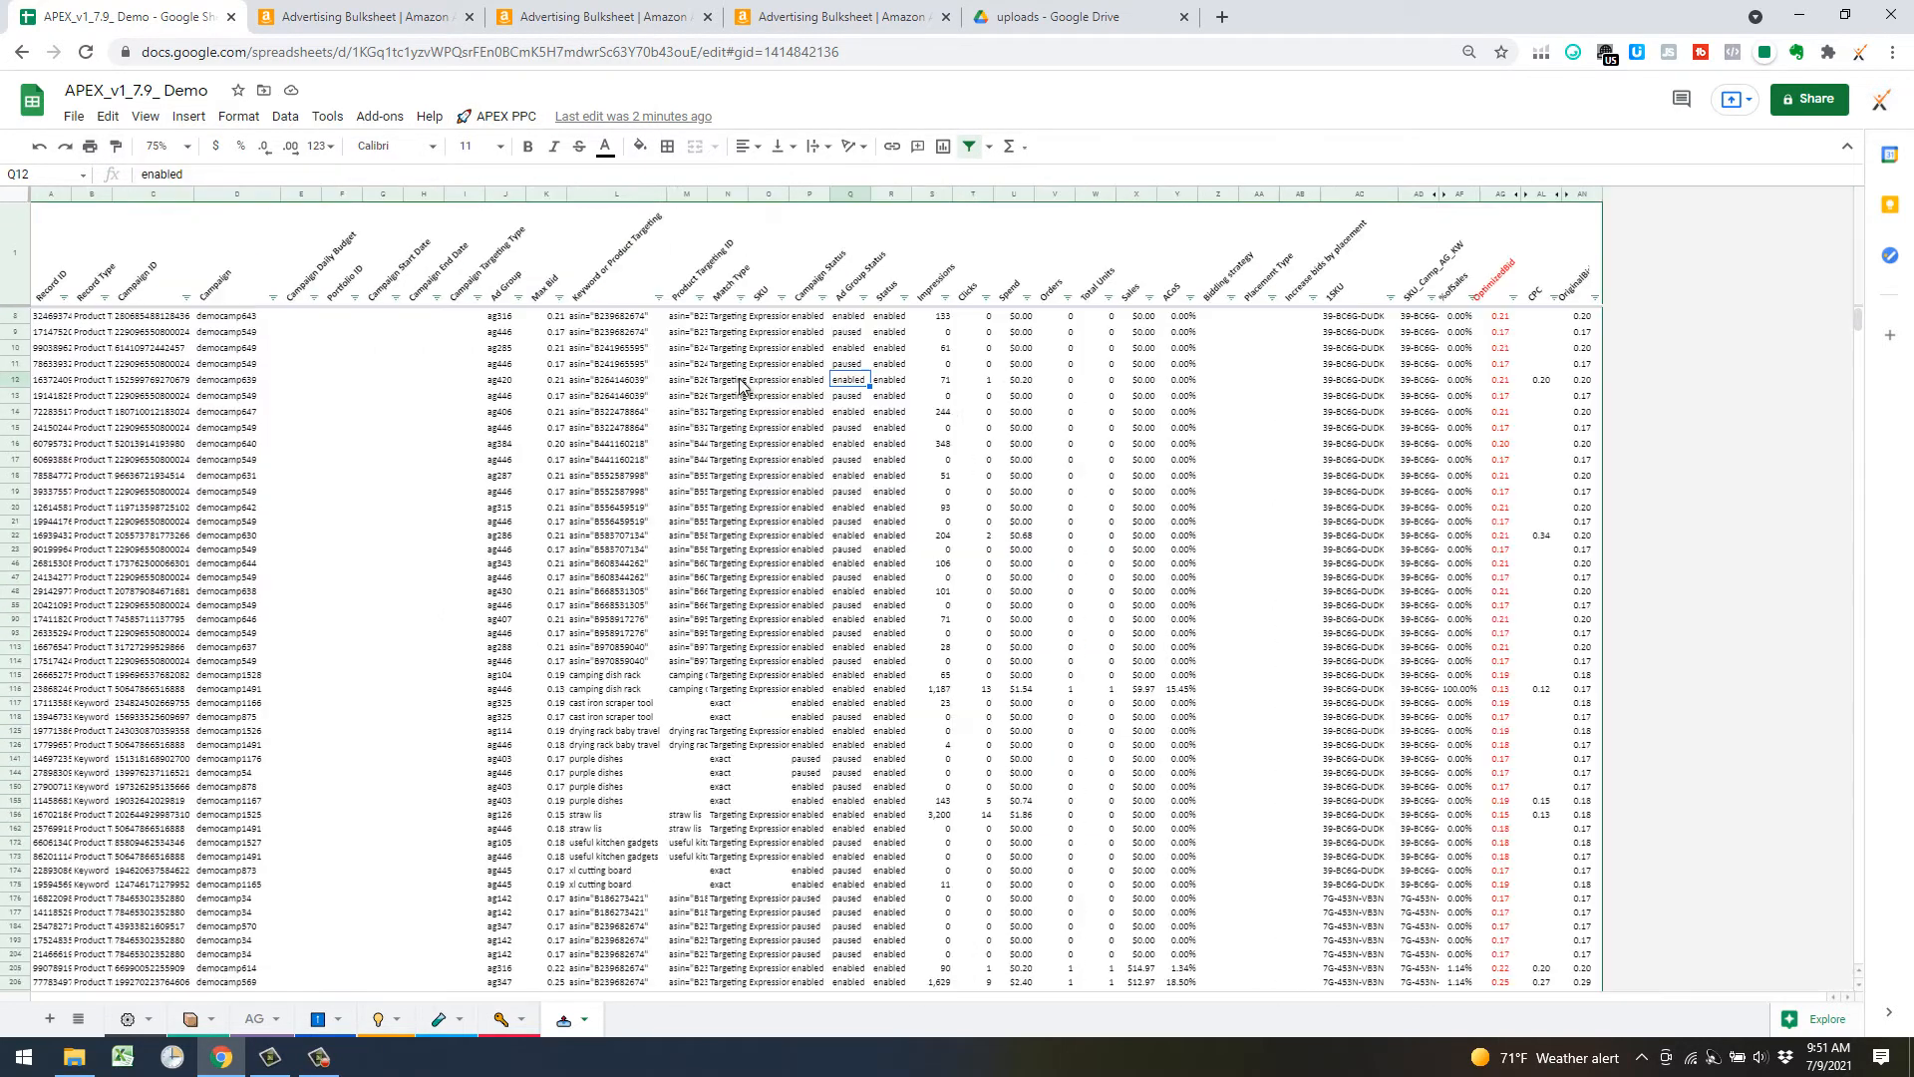
Step: Select the OriginalBid column for reference and filter the campaign sheet with Review Bid Changes
{"action": "left_click", "coordinate": [1582, 316]}
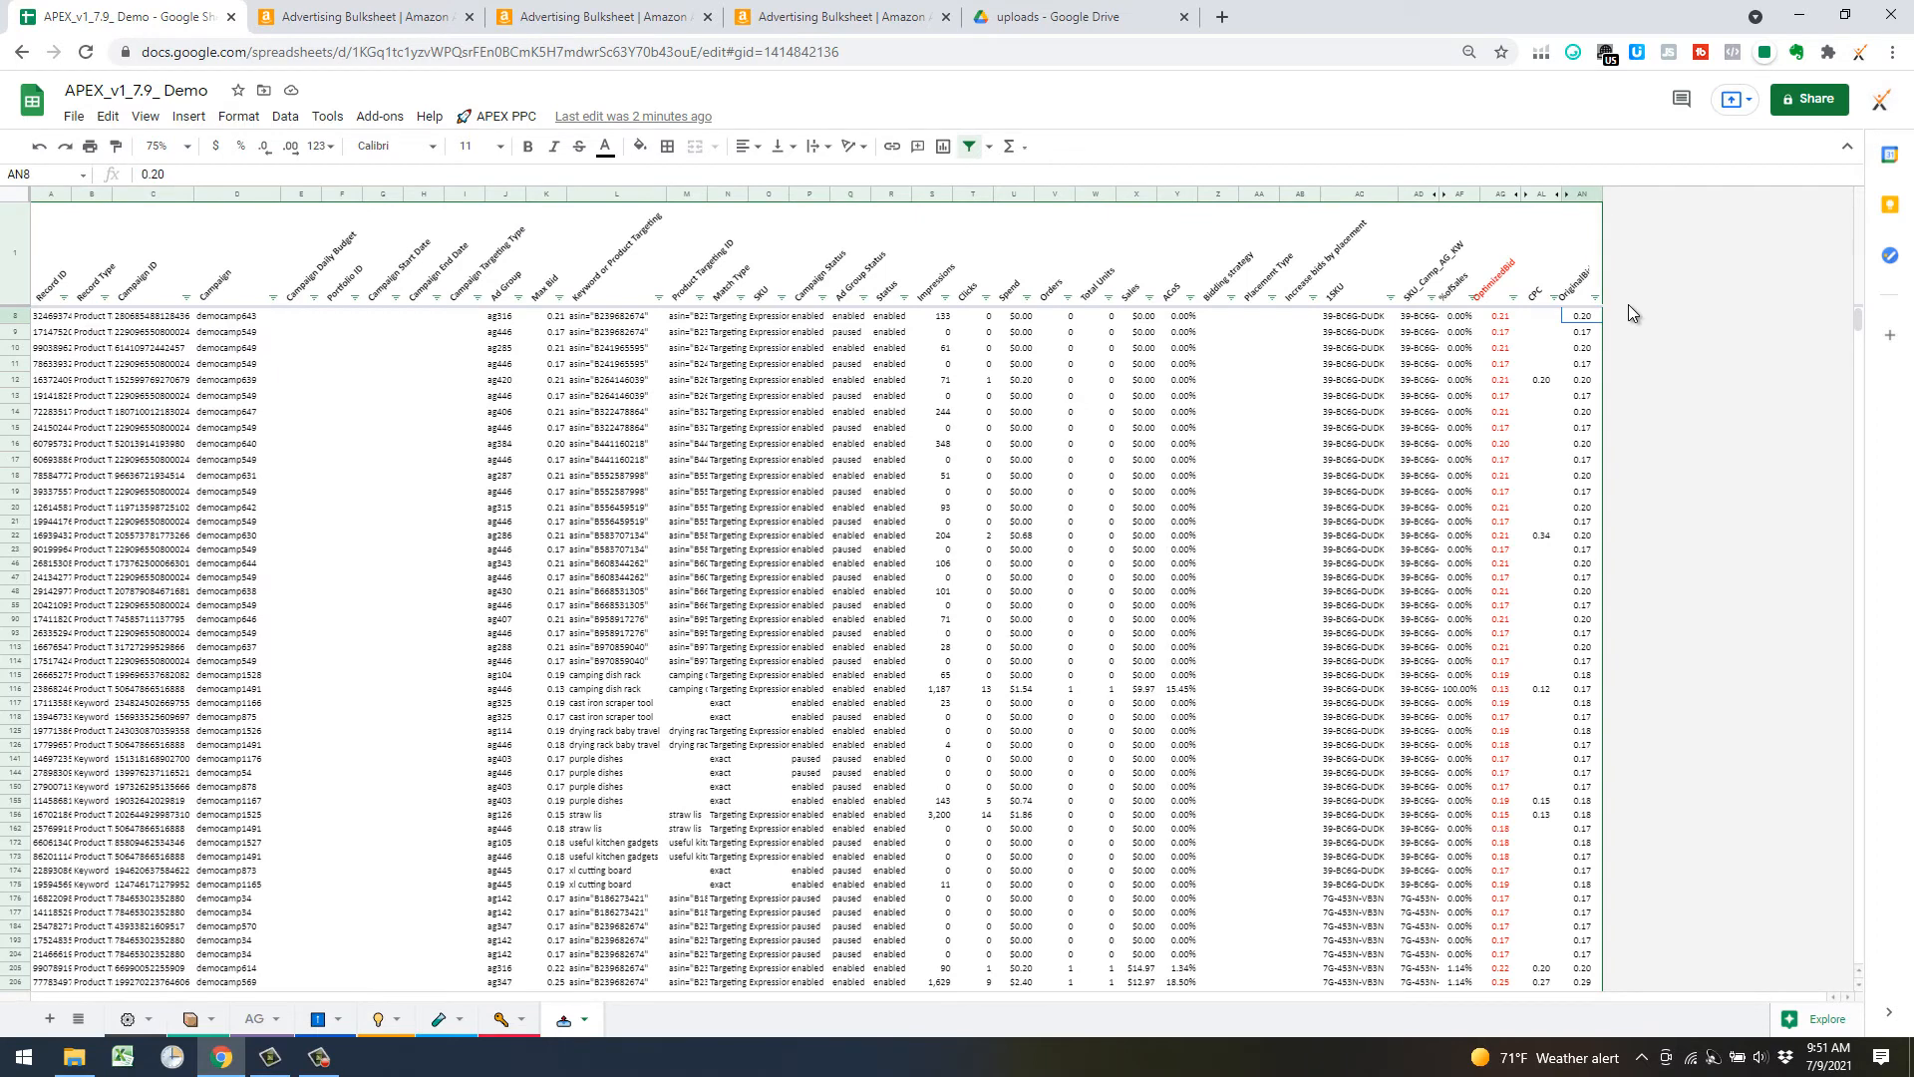
{"action": "left_click", "coordinate": [1580, 195]}
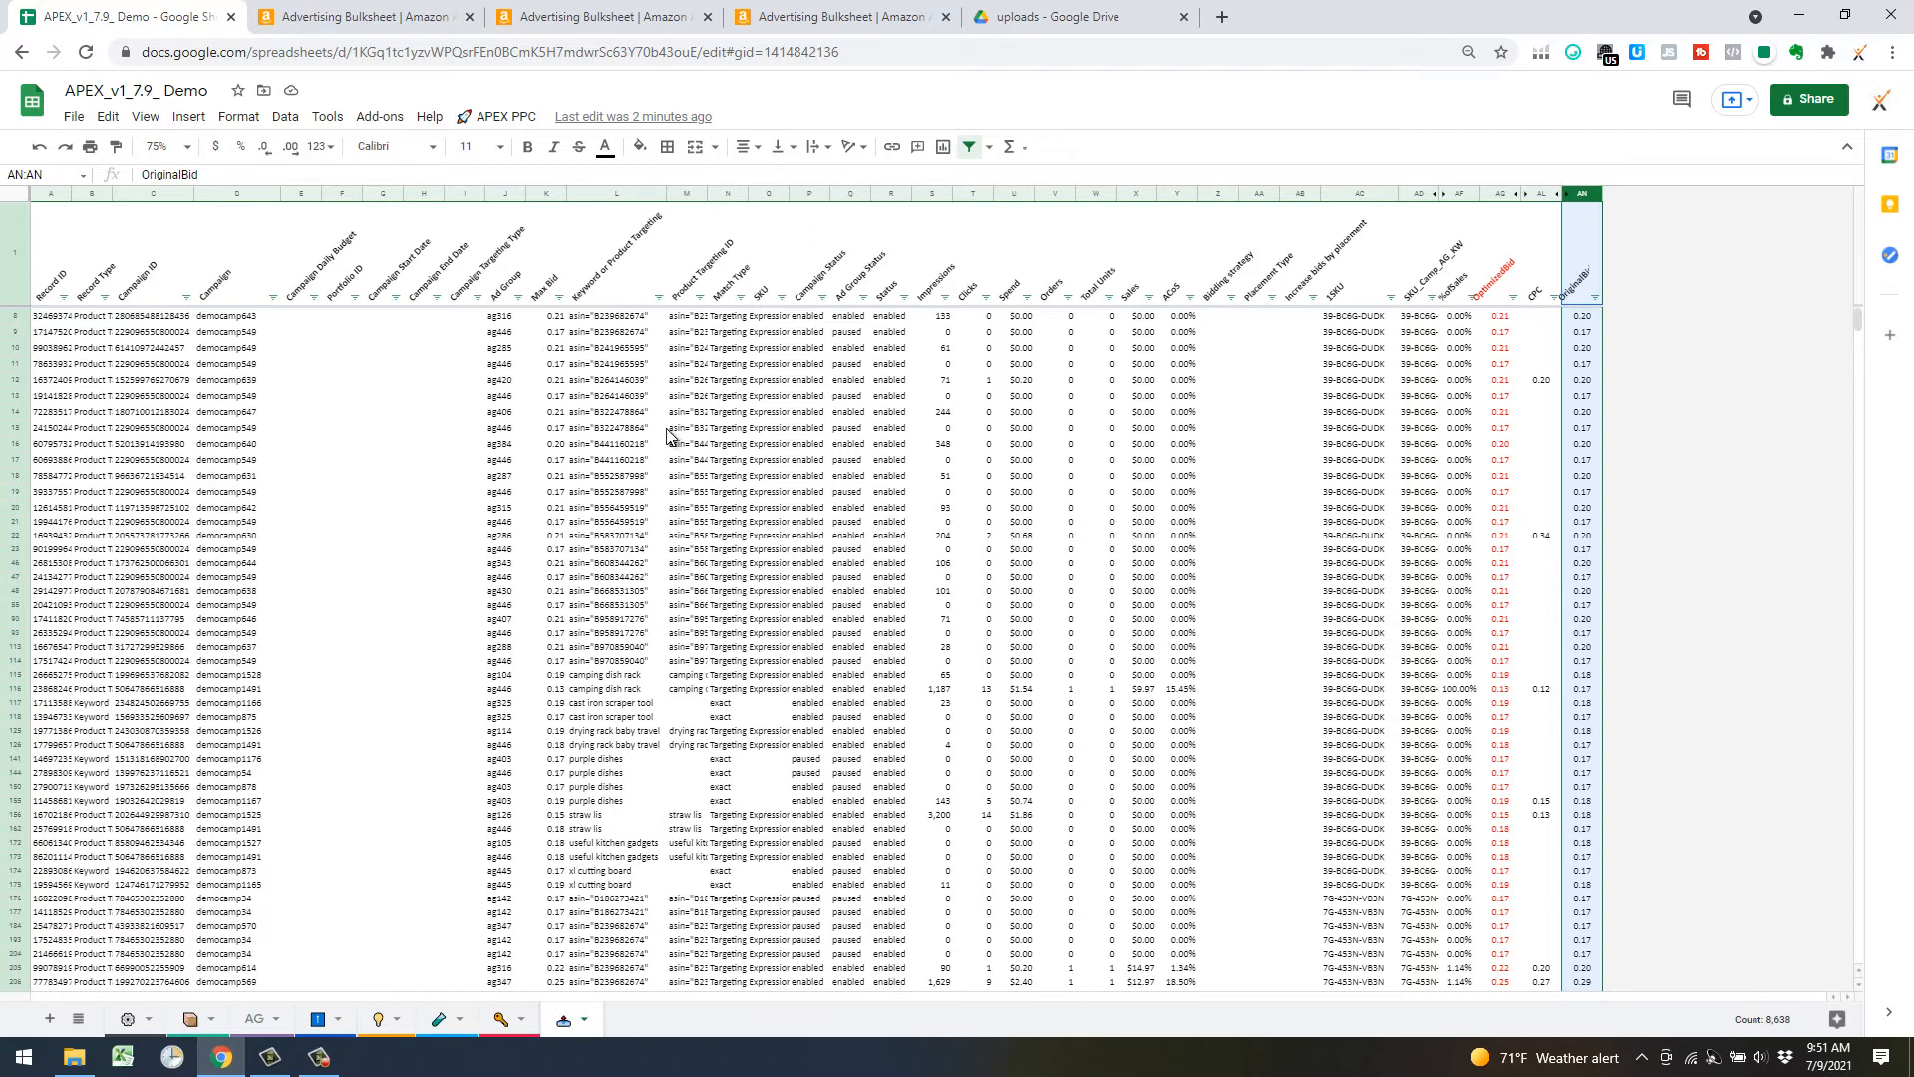
{"action": "left_click", "coordinate": [493, 115]}
{"action": "left_click", "coordinate": [824, 367]}
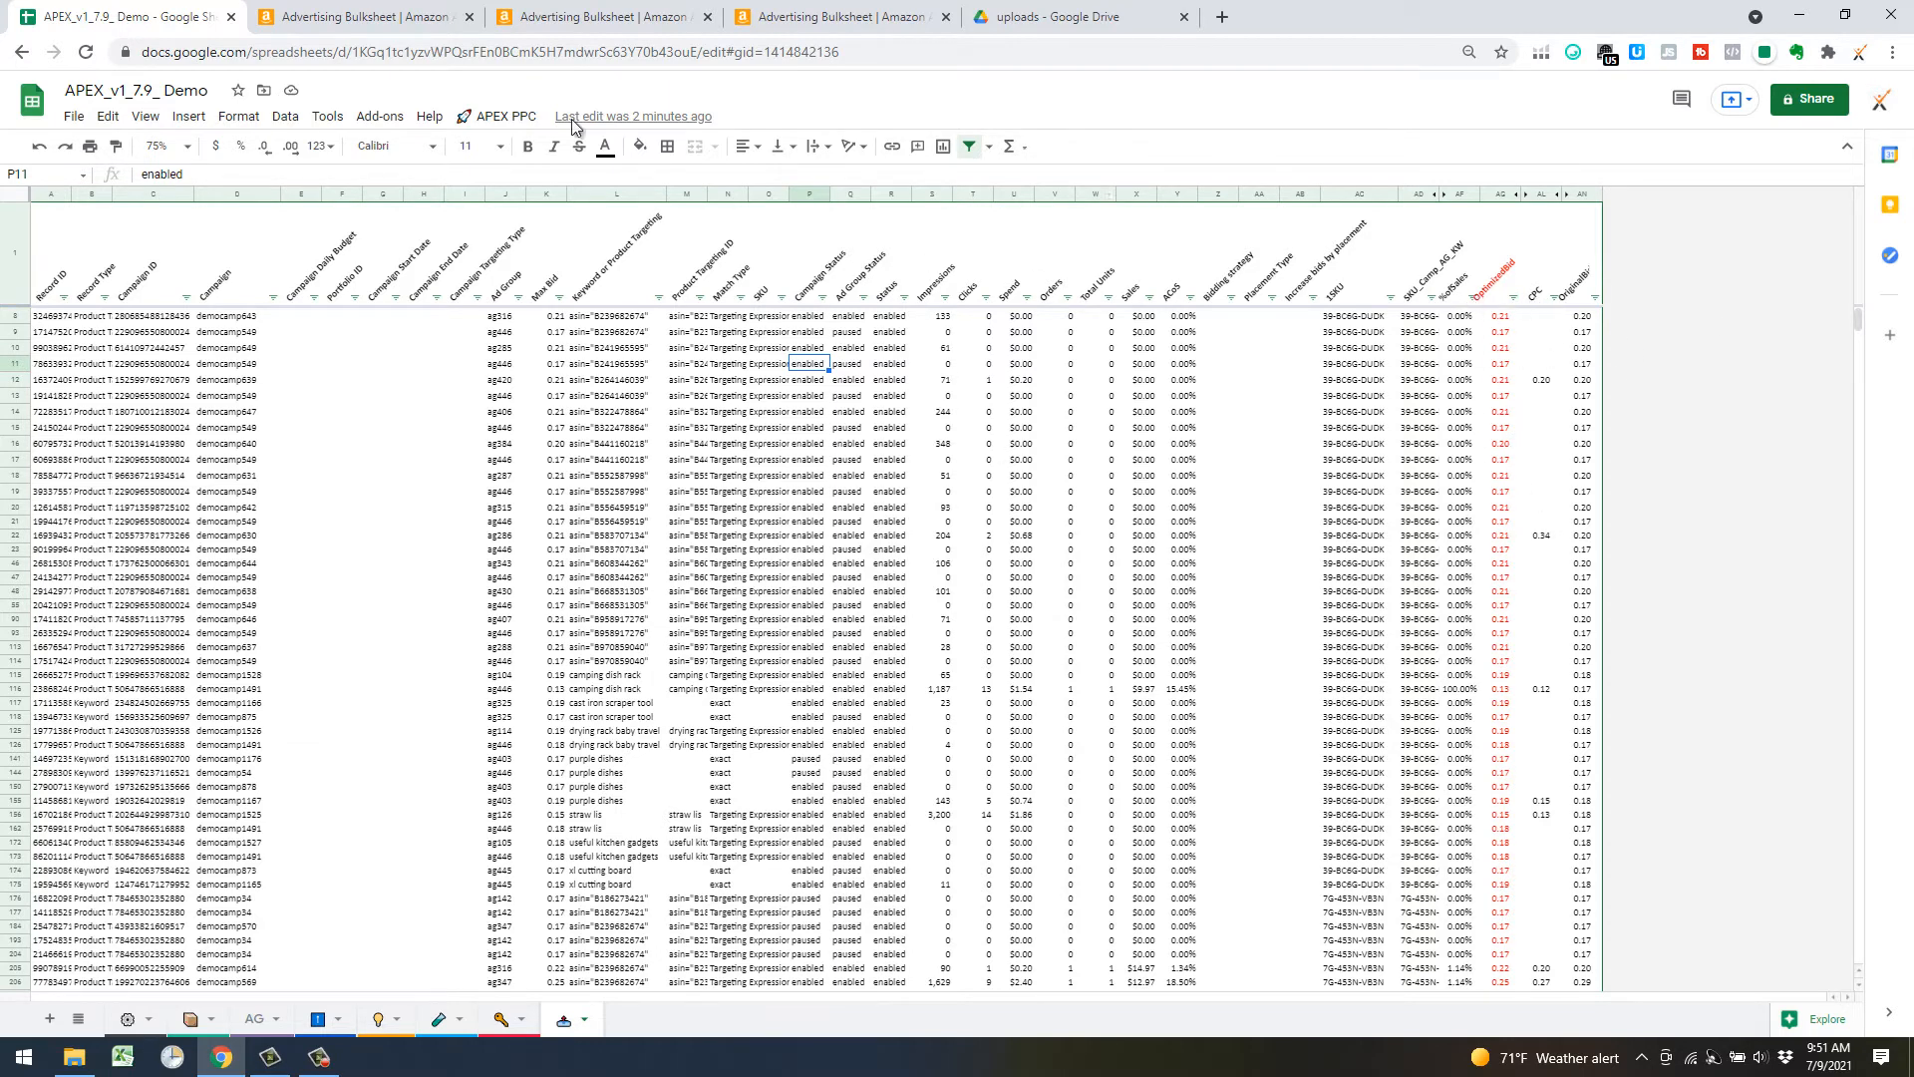
{"action": "left_click", "coordinate": [498, 118]}
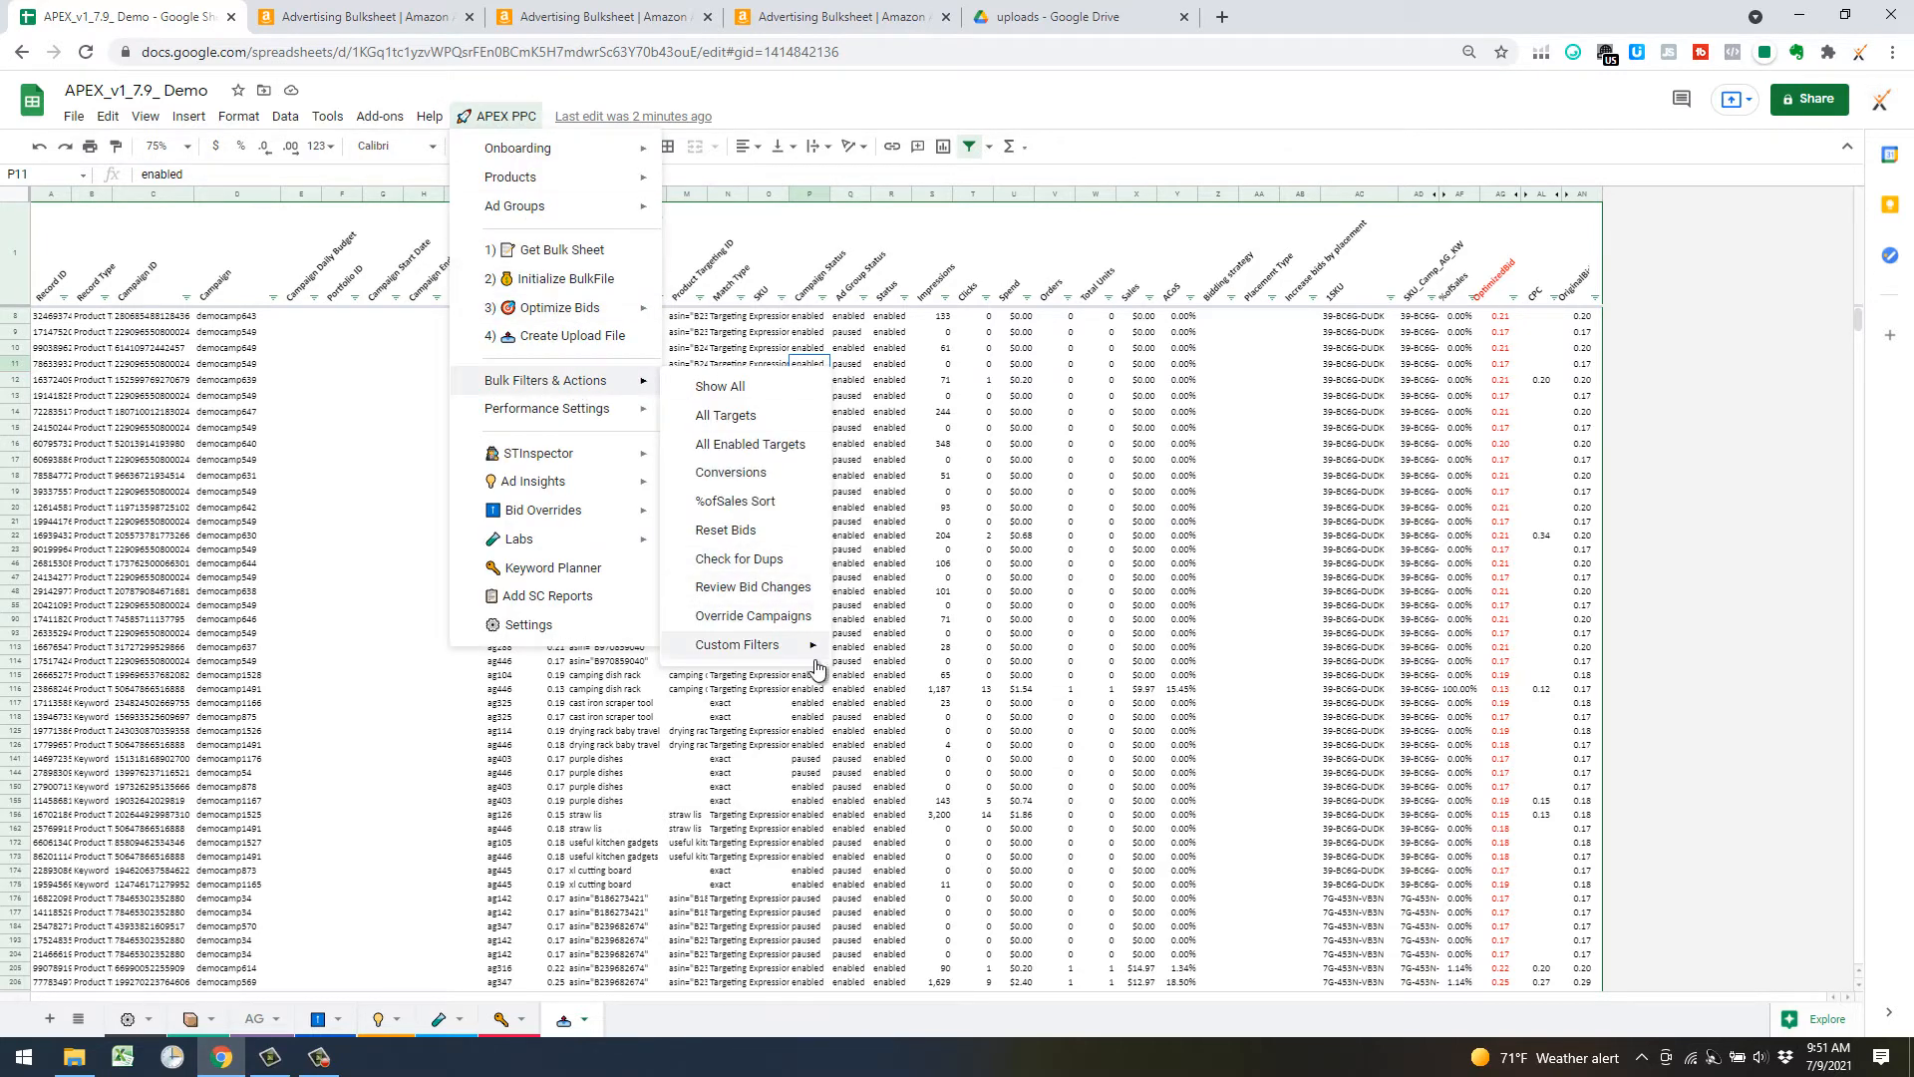
{"action": "left_click", "coordinate": [787, 592]}
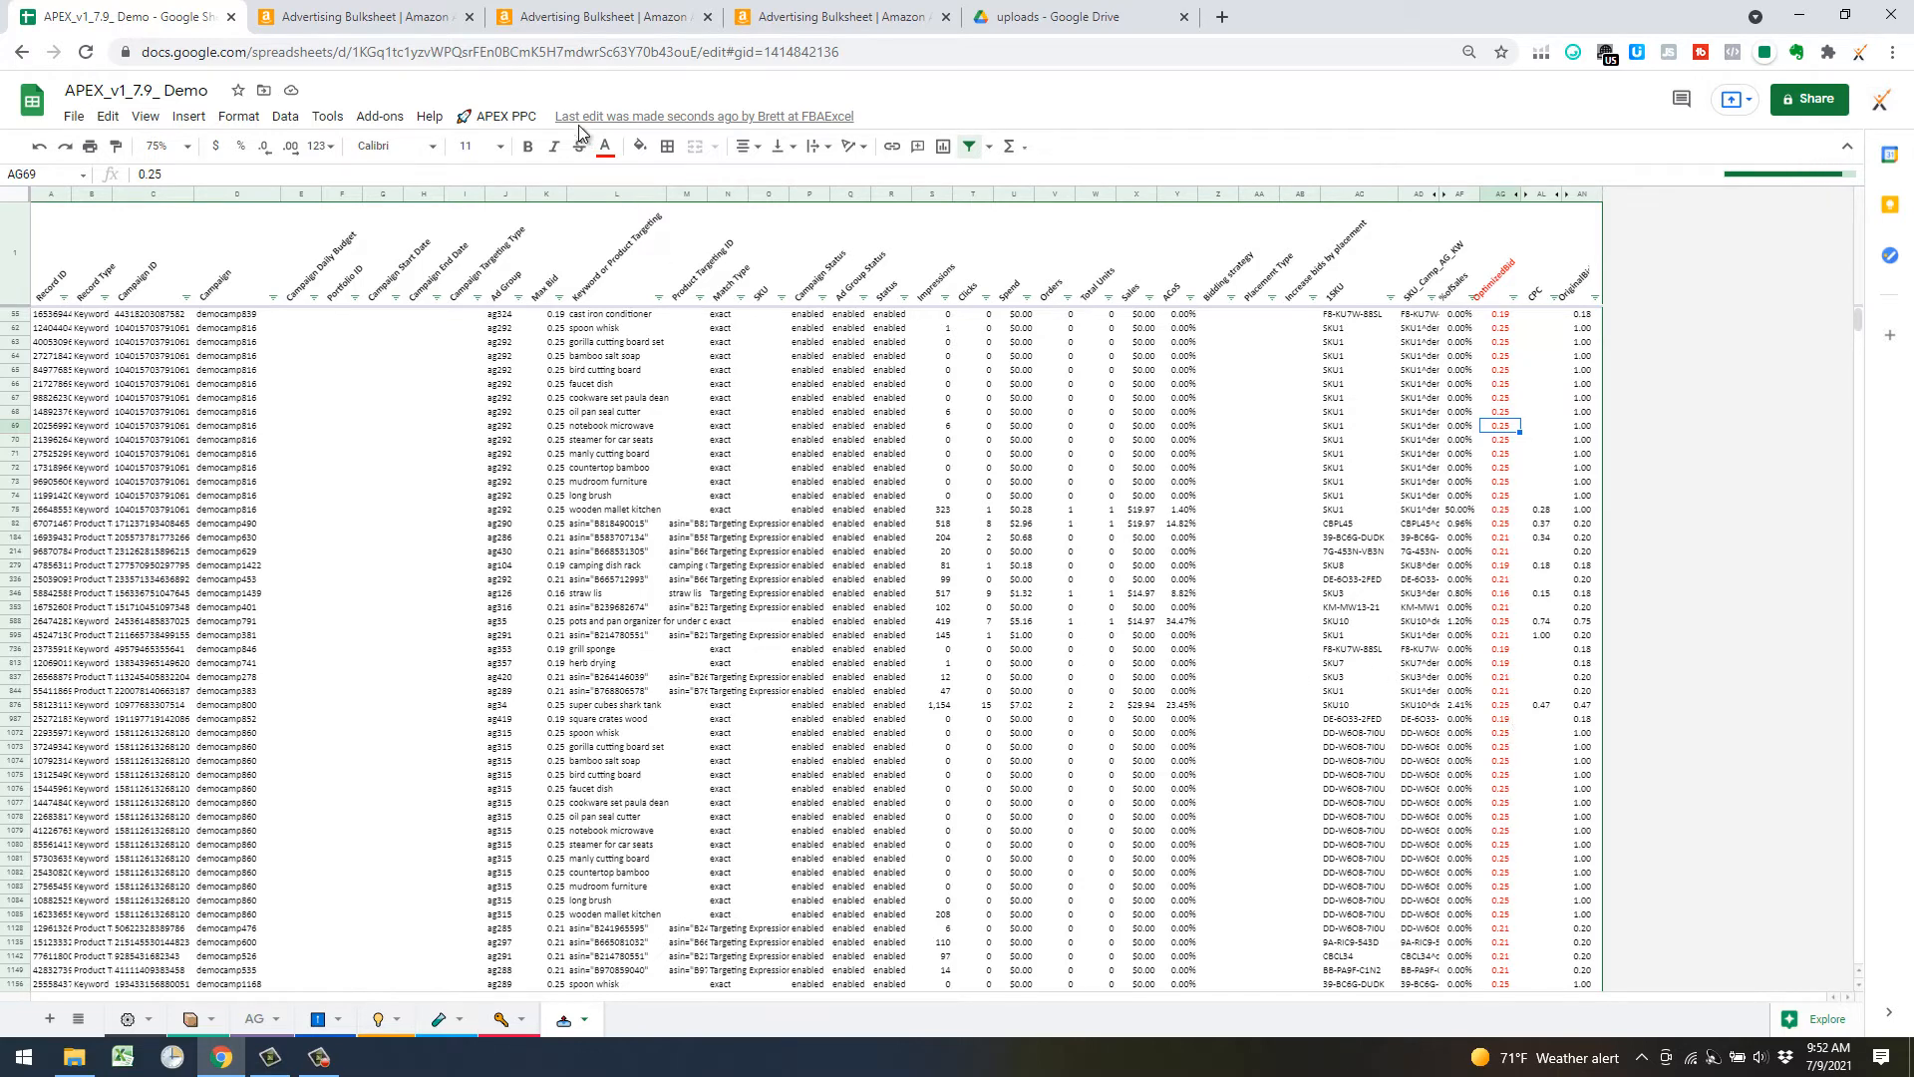
{"action": "left_click", "coordinate": [499, 116]}
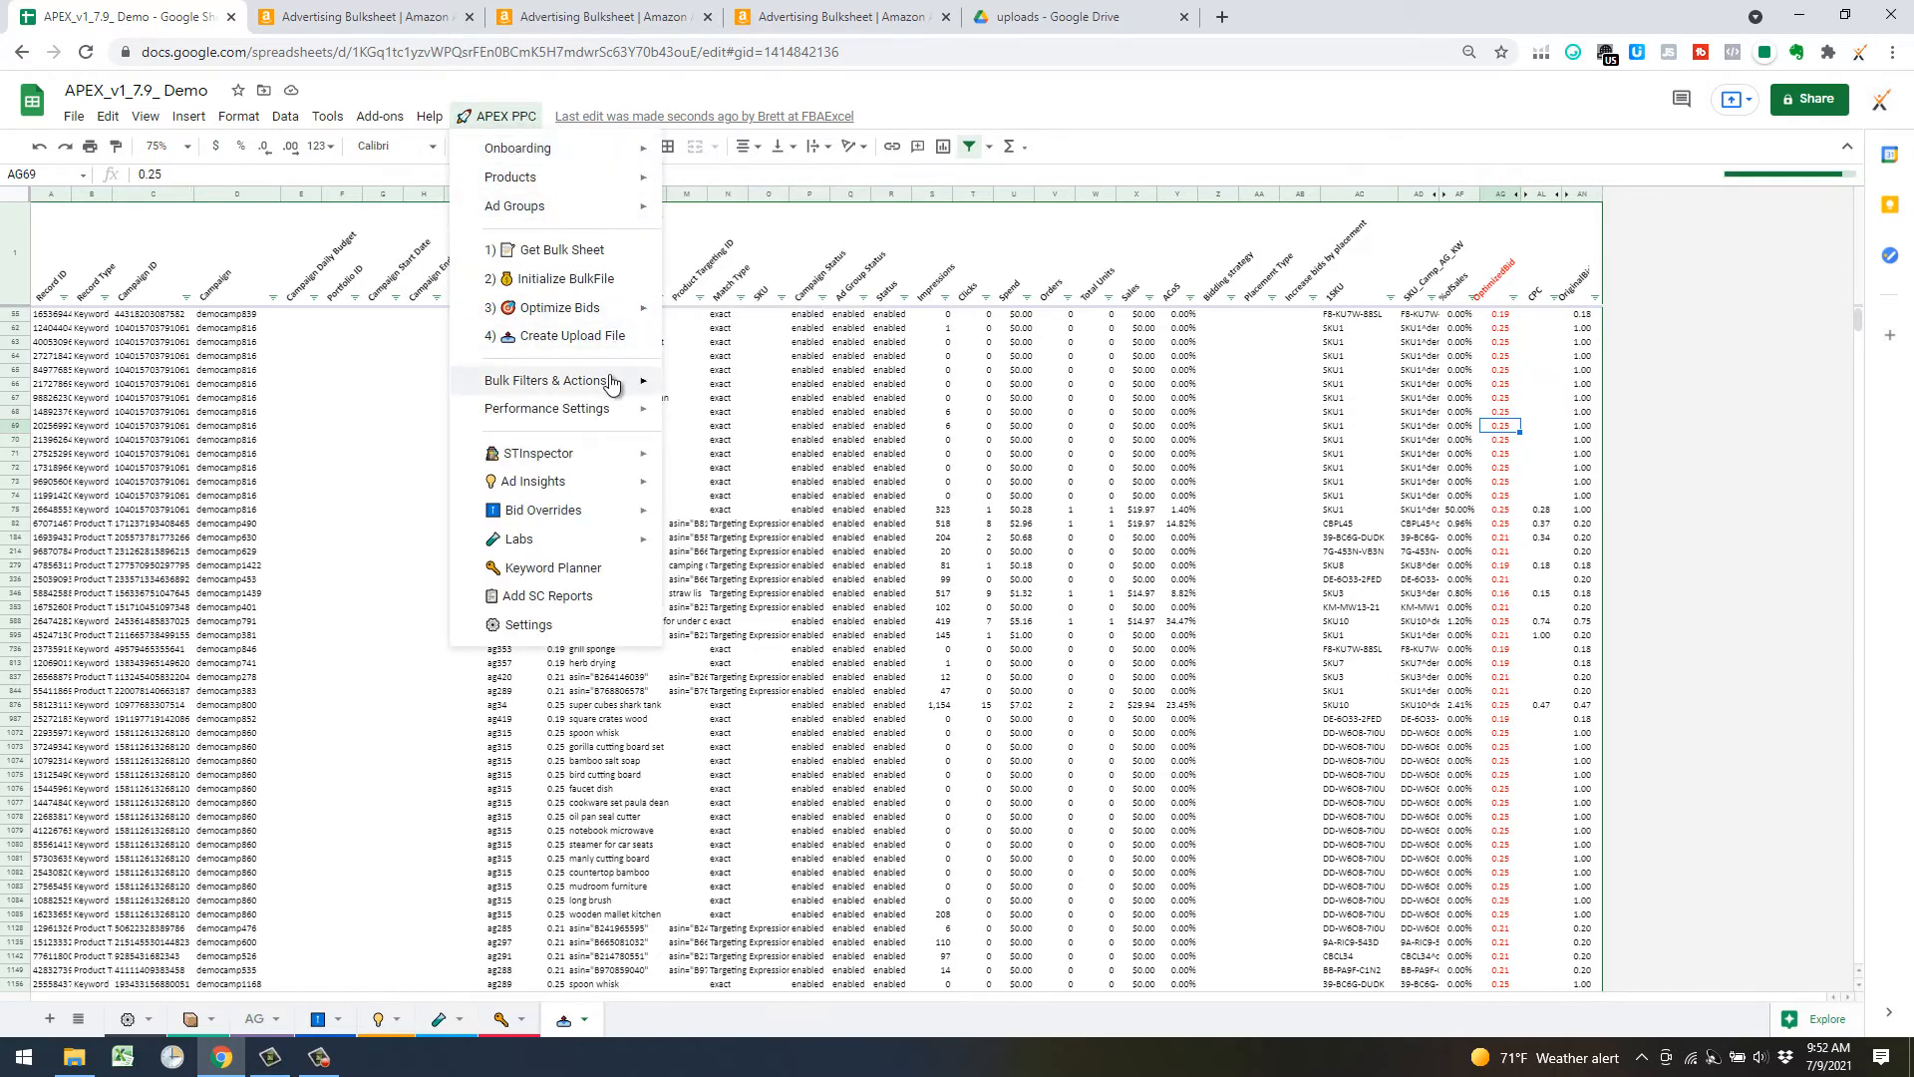
{"action": "mouse_move", "coordinate": [611, 383]}
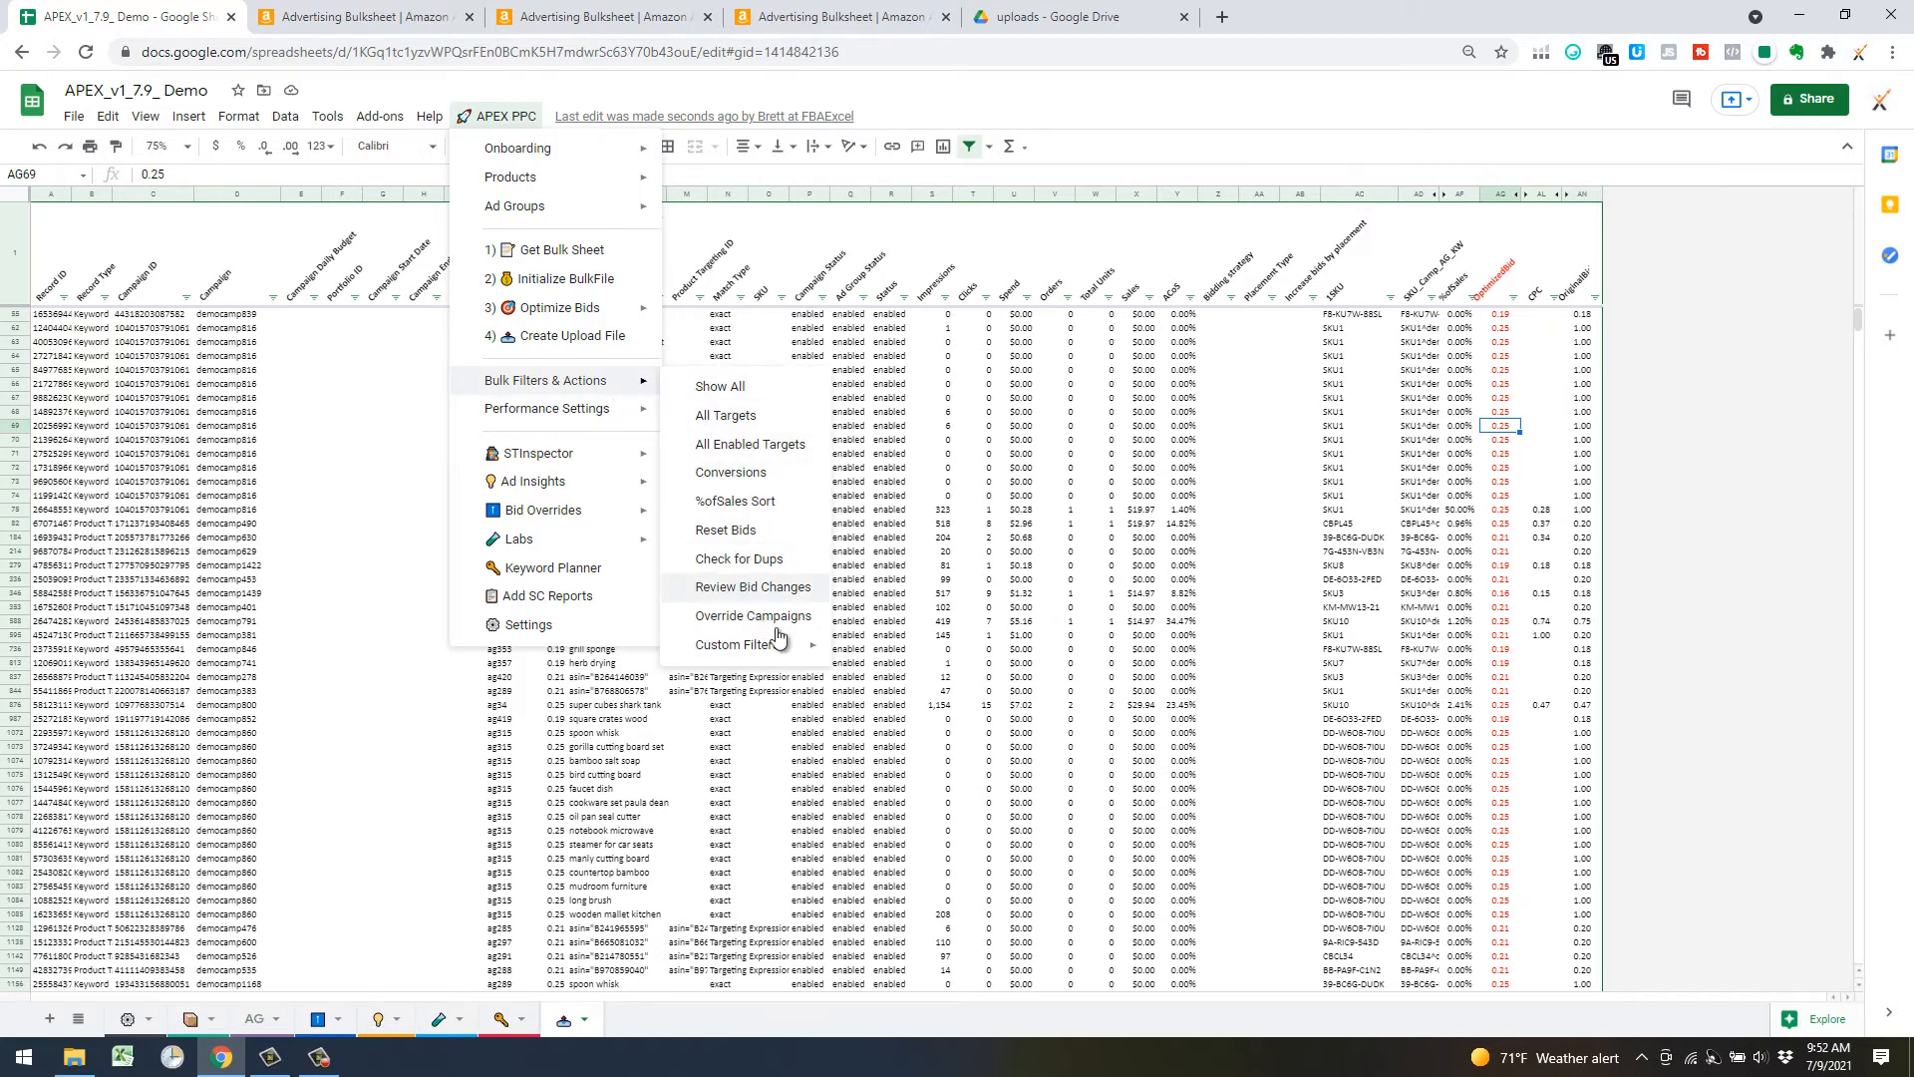
{"action": "left_click", "coordinate": [970, 566]}
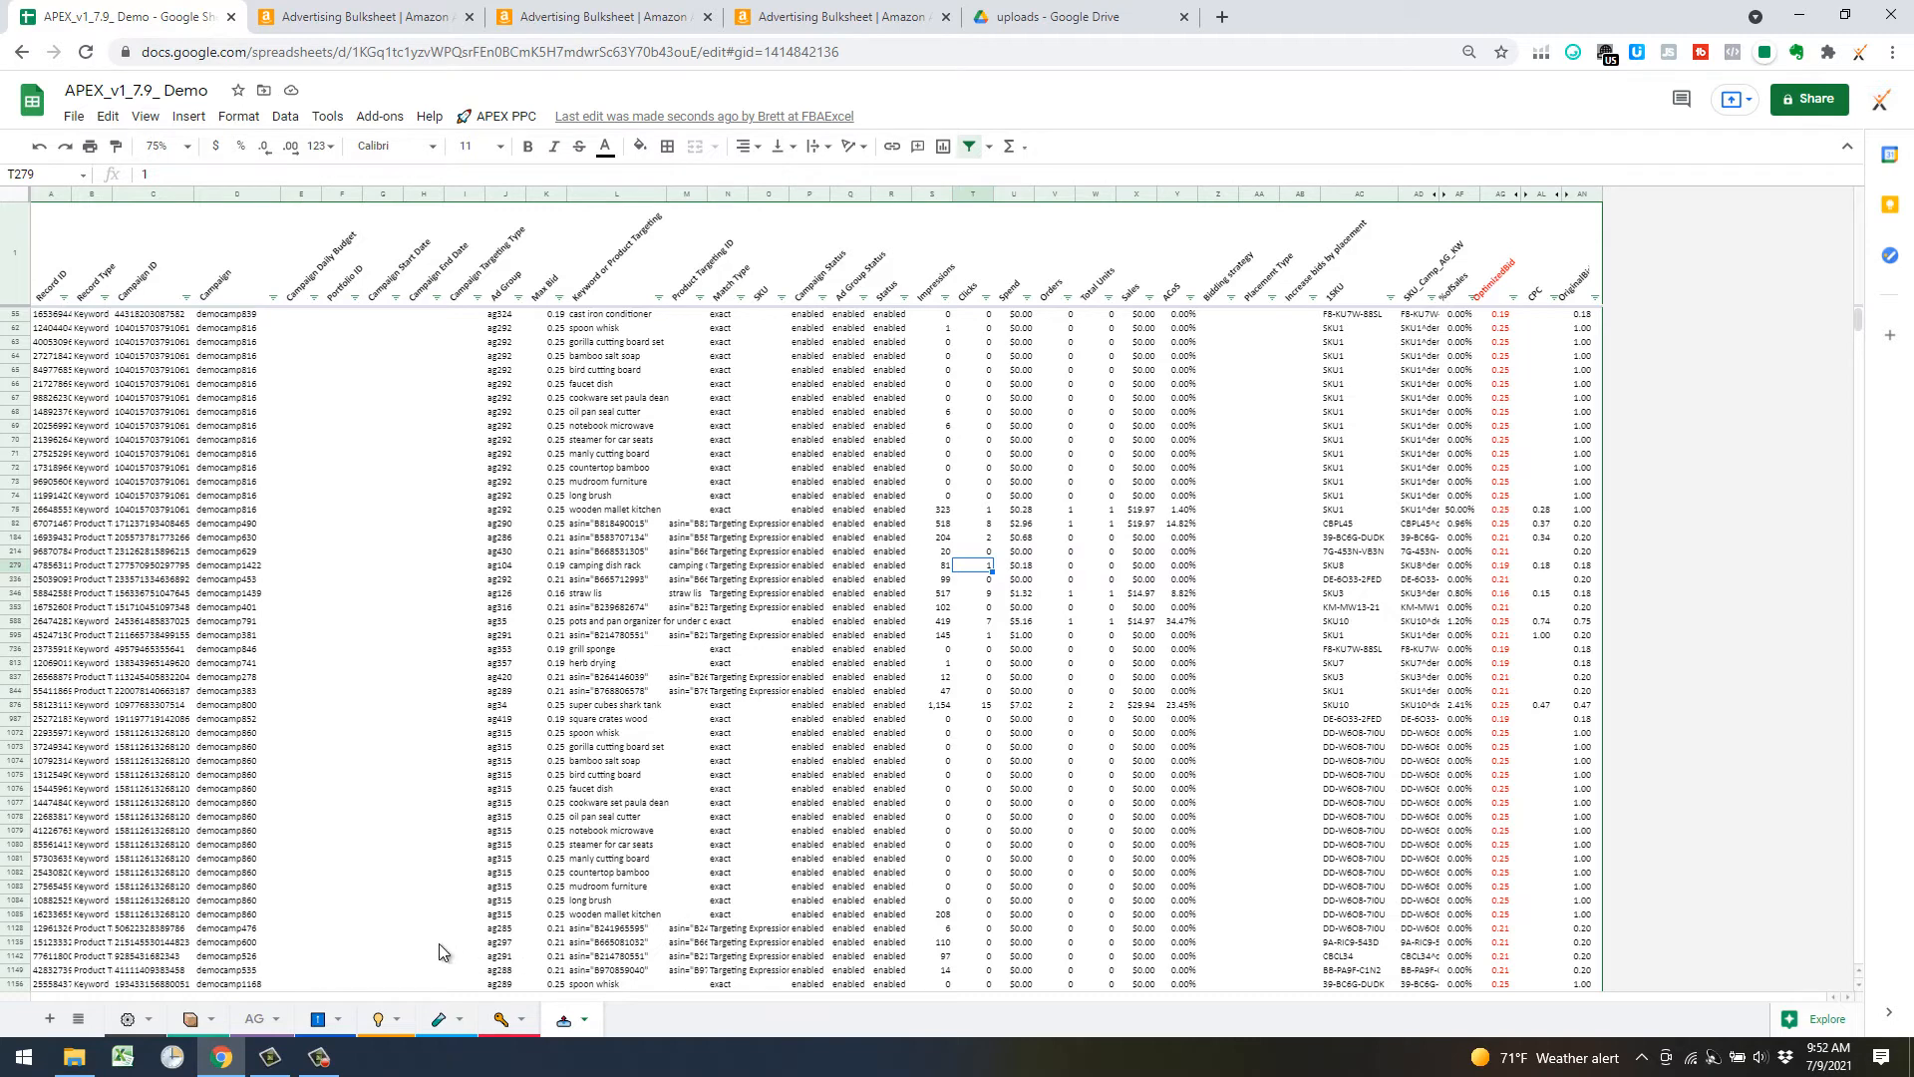
Step: Open the Bid Overrides sheet, view the Amazon search linked to the wooden mallet kitchen override, and return to the spreadsheet
{"action": "left_click", "coordinate": [319, 1021]}
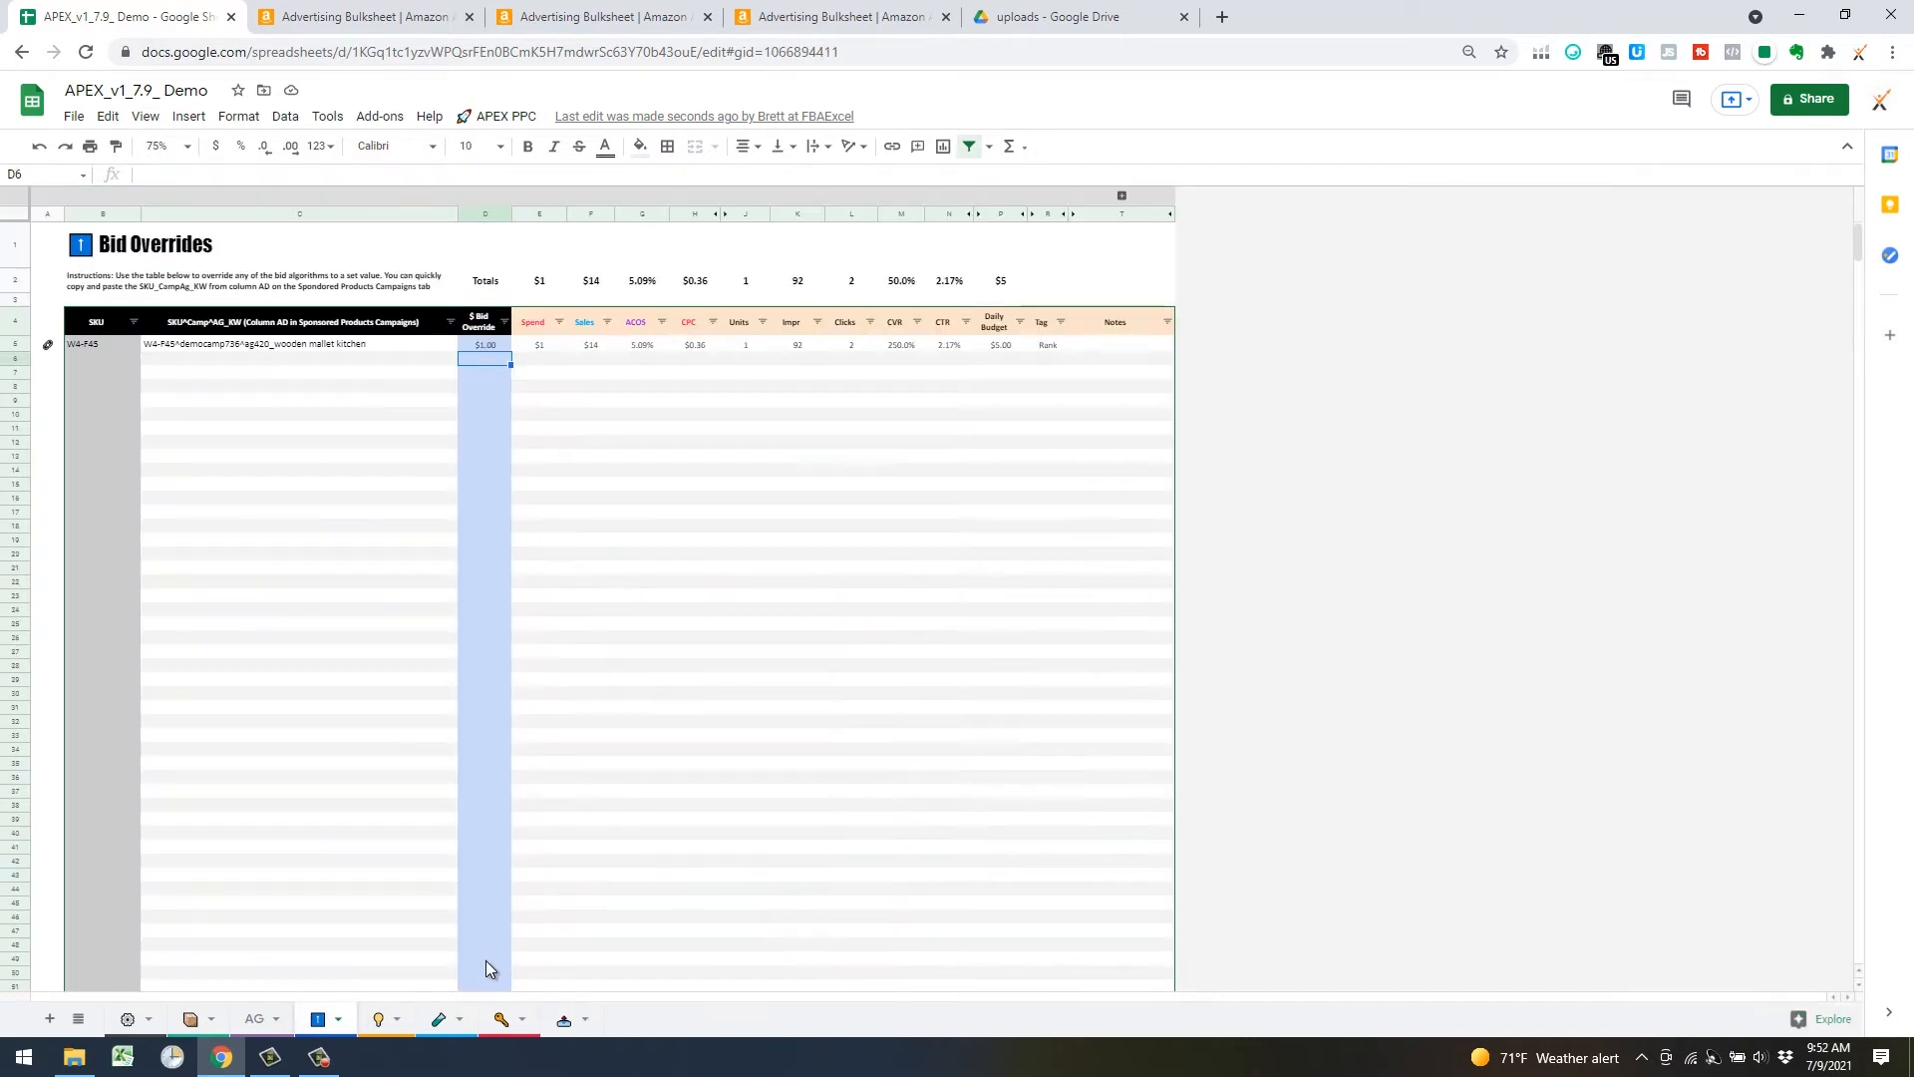
{"action": "left_click", "coordinate": [739, 418]}
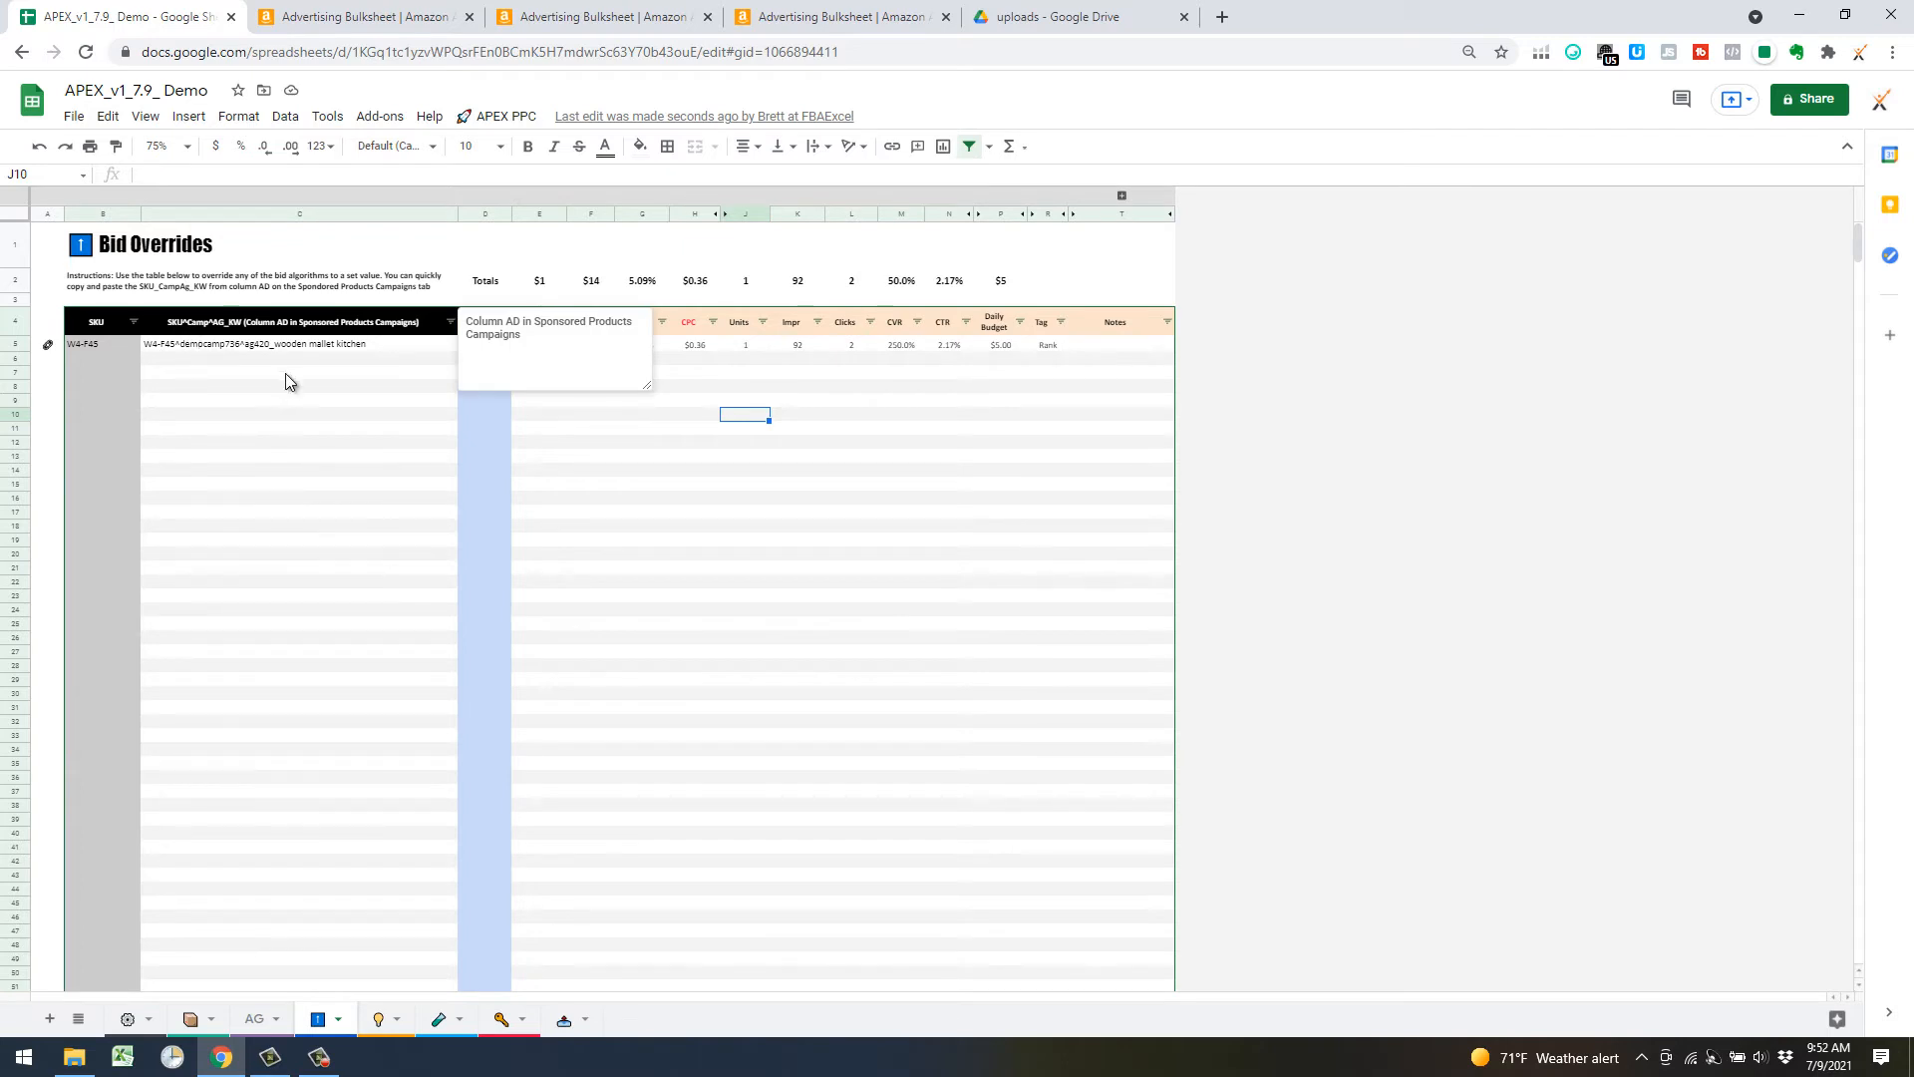
{"action": "left_click", "coordinate": [353, 625]}
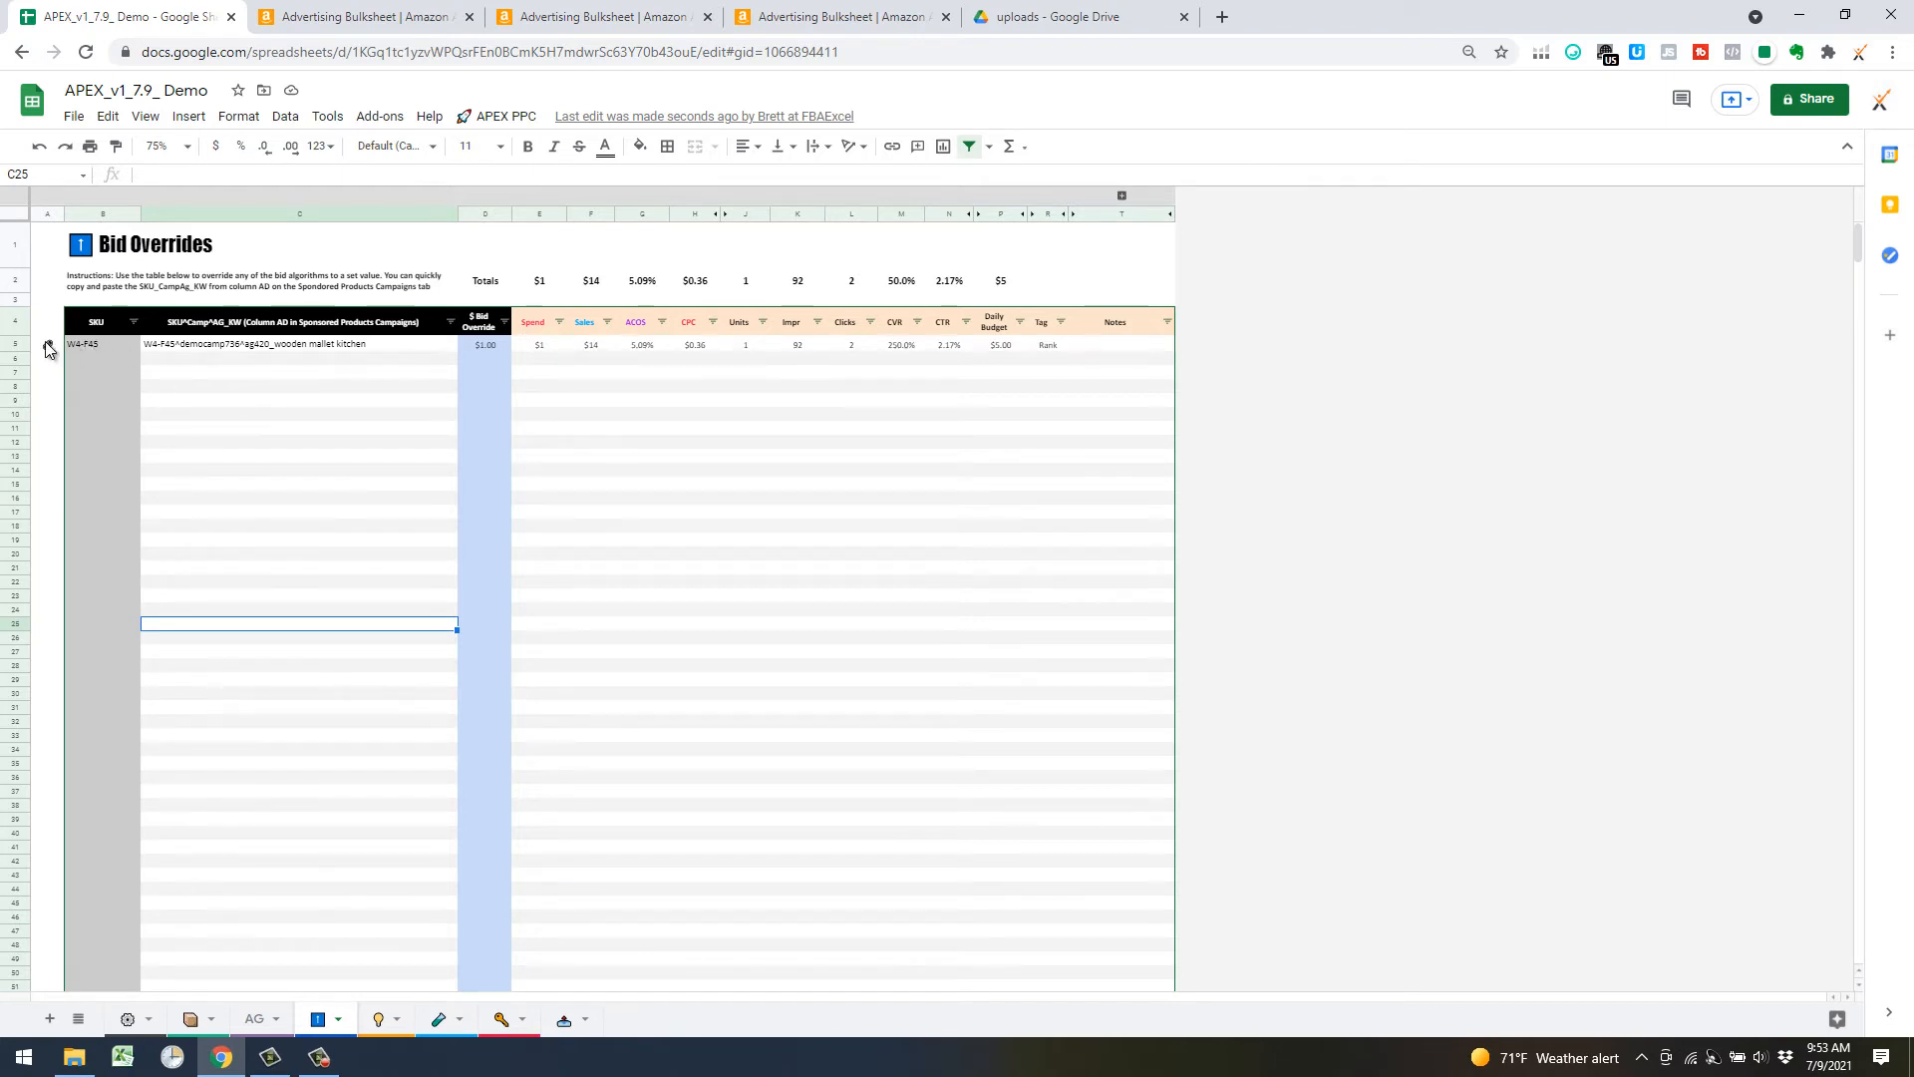
{"action": "mouse_move", "coordinate": [47, 348]}
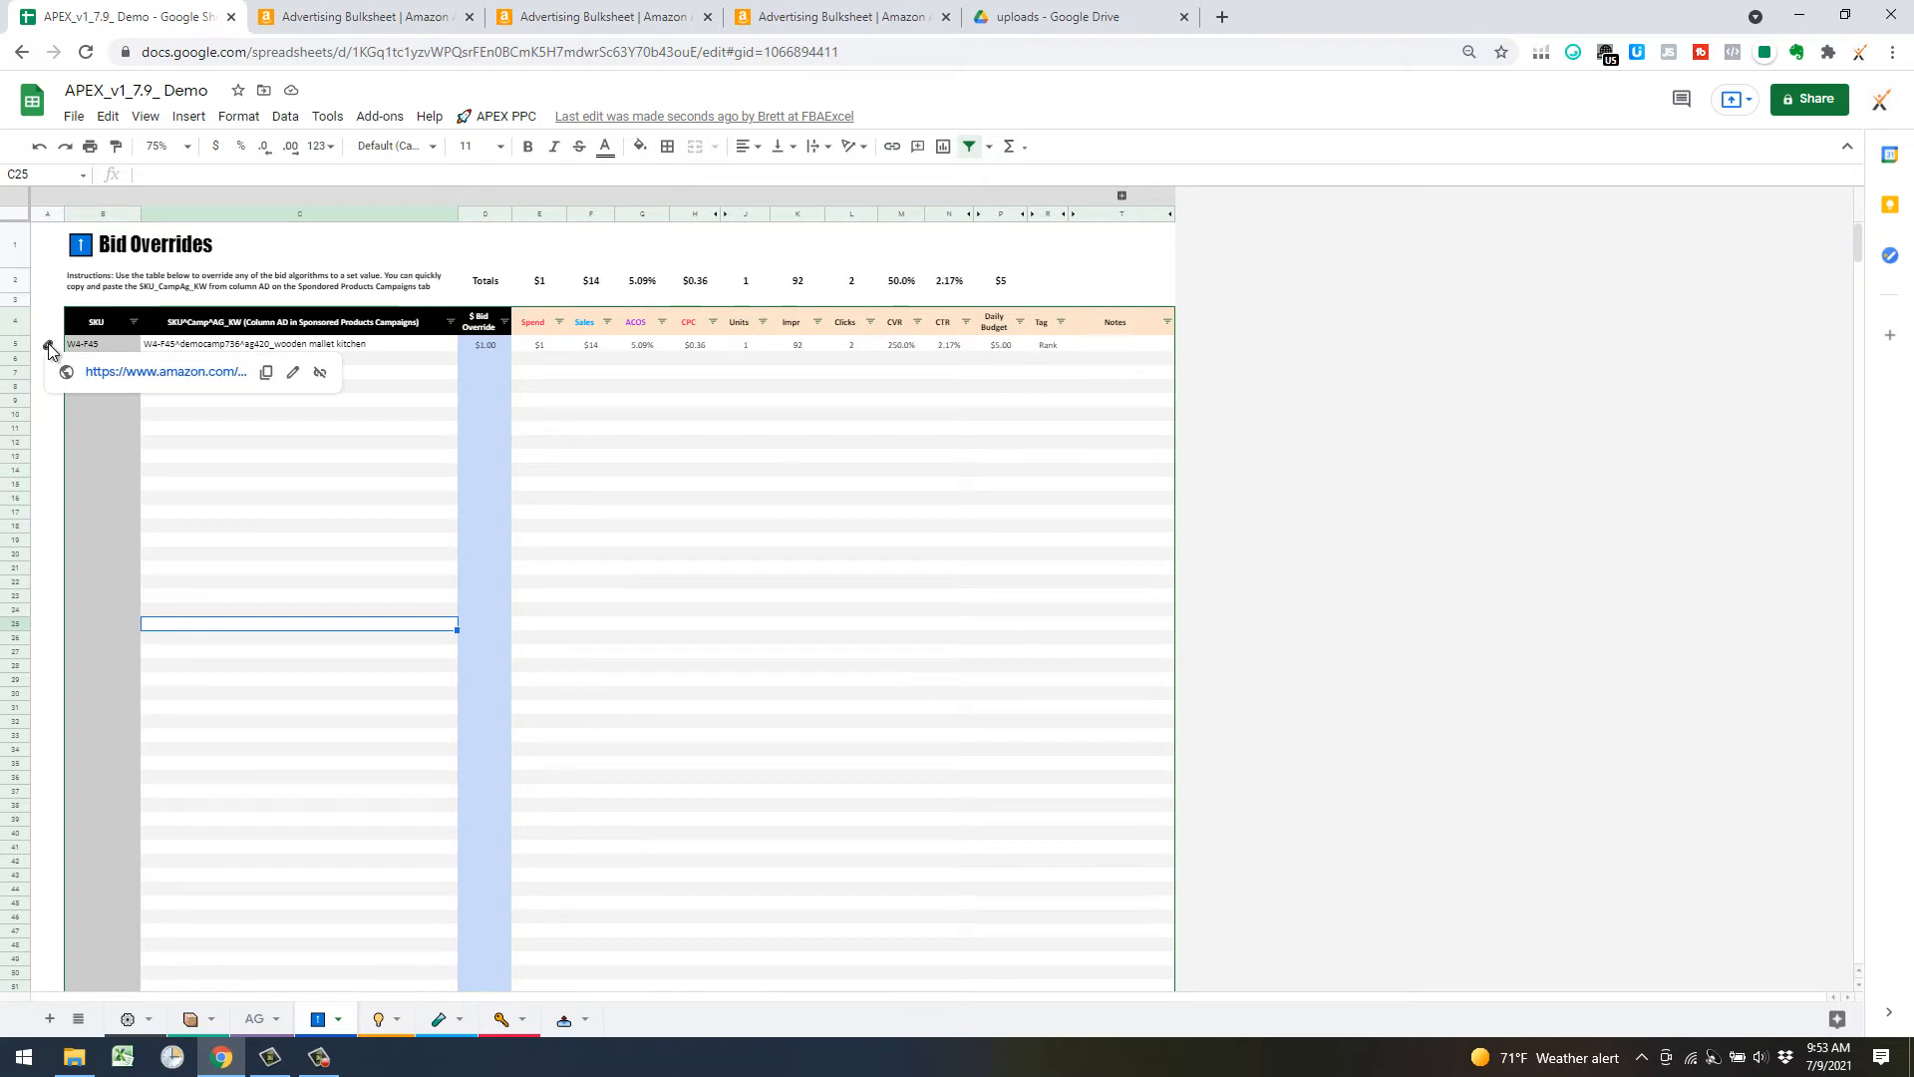
{"action": "left_click", "coordinate": [117, 374]}
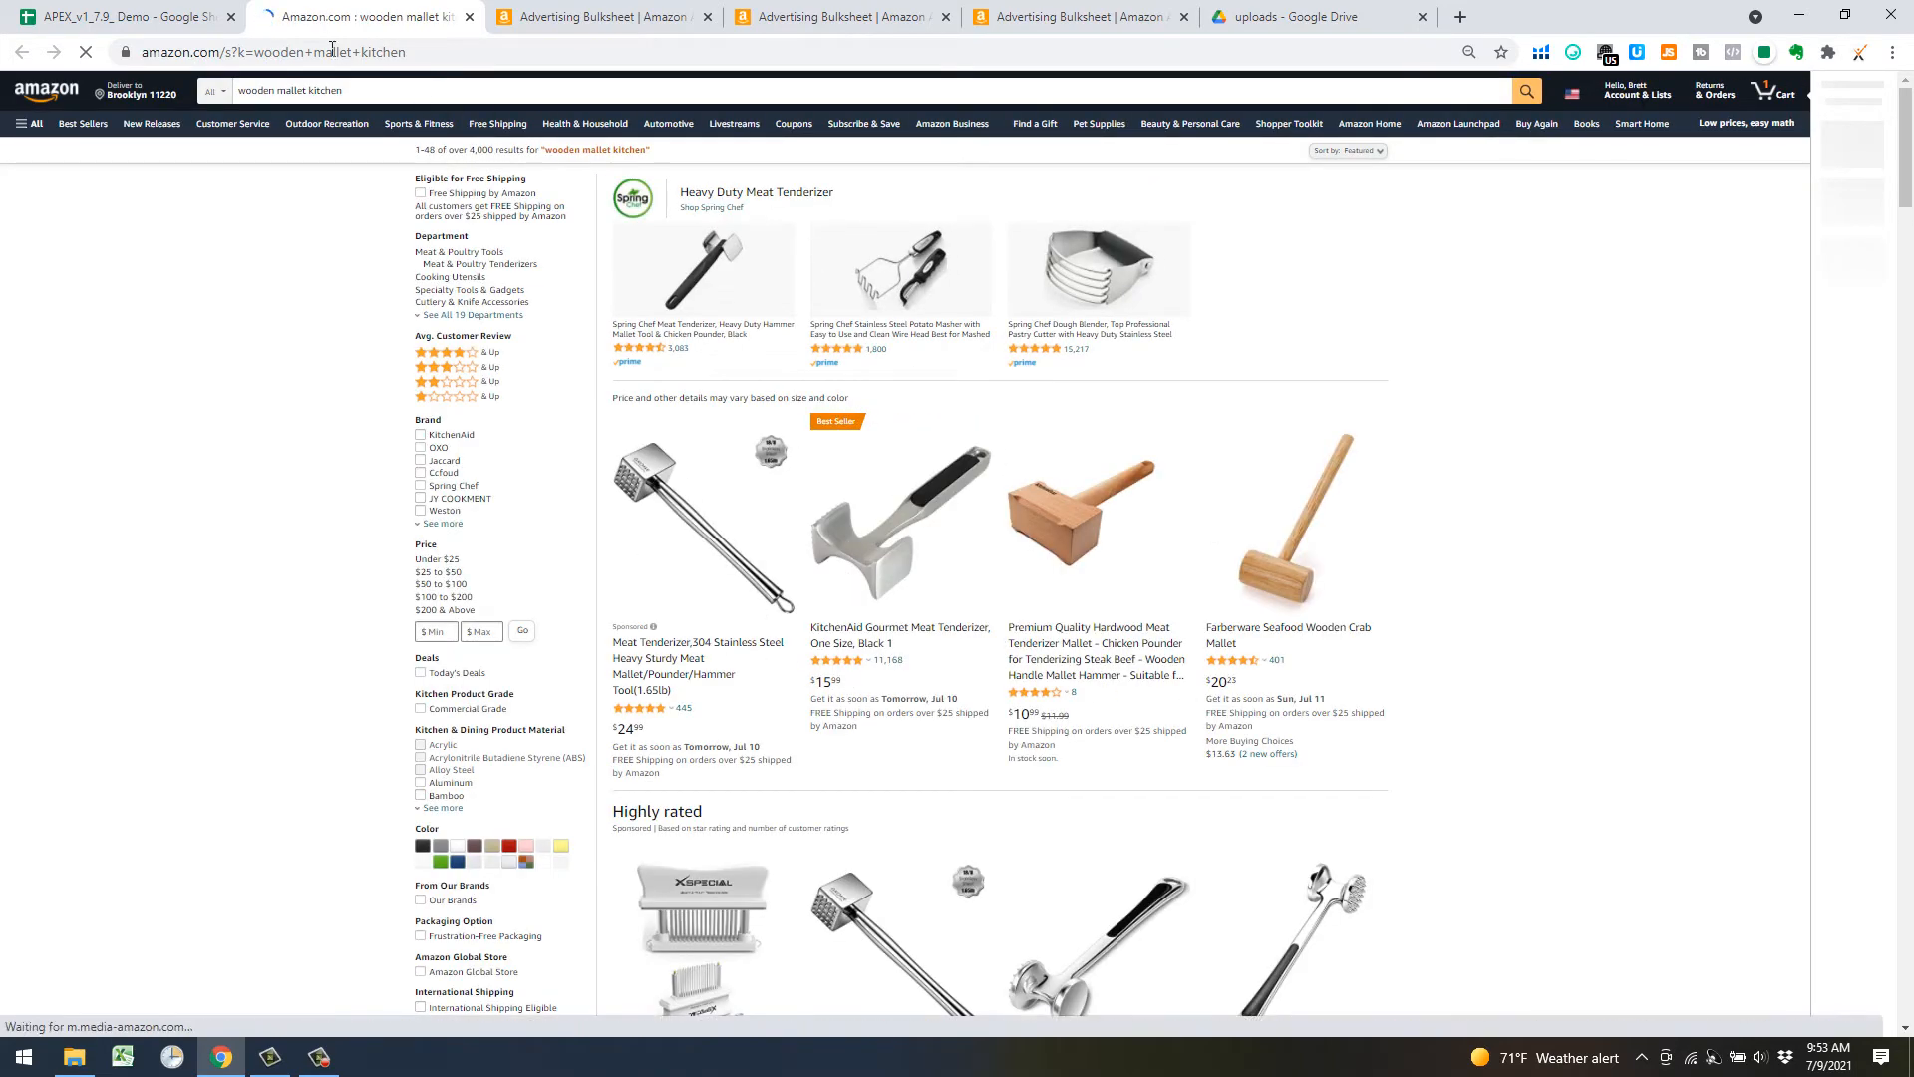
{"action": "left_click", "coordinate": [120, 17]}
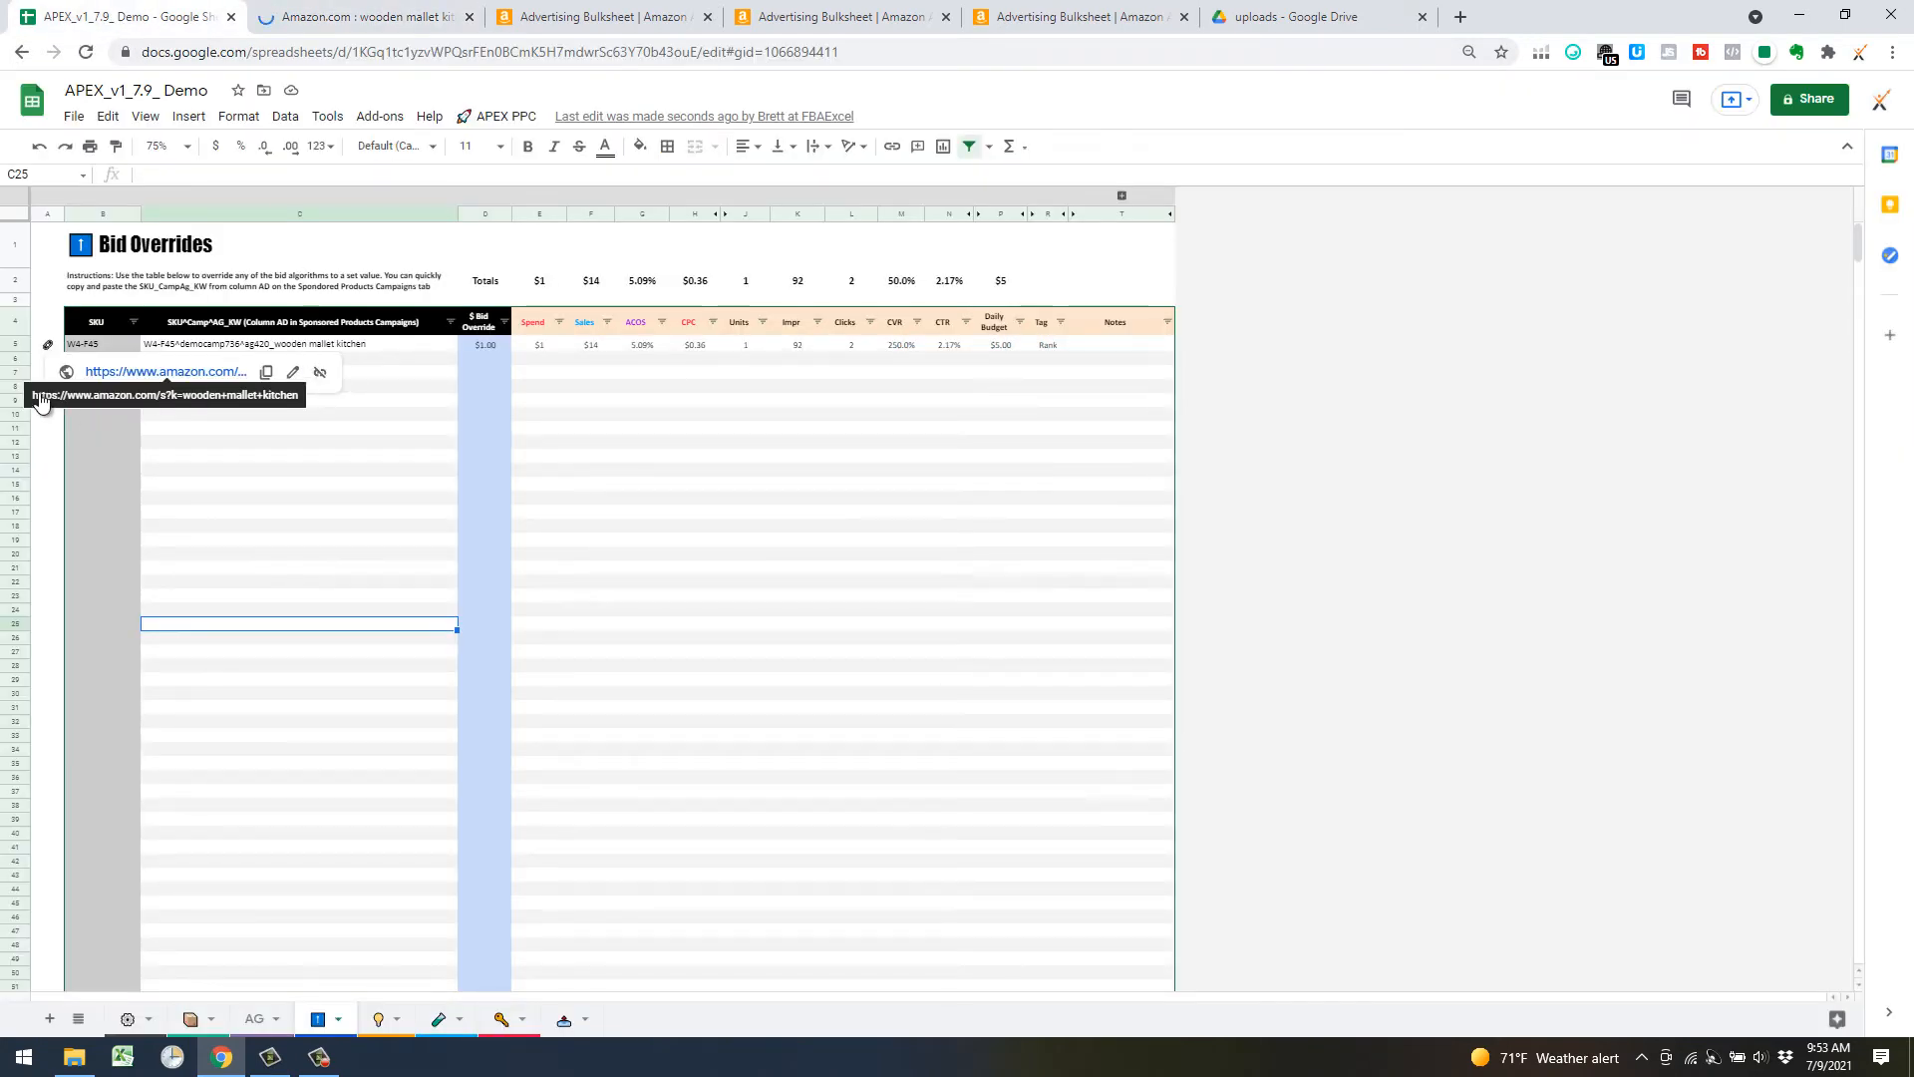
{"action": "left_click", "coordinate": [46, 345]}
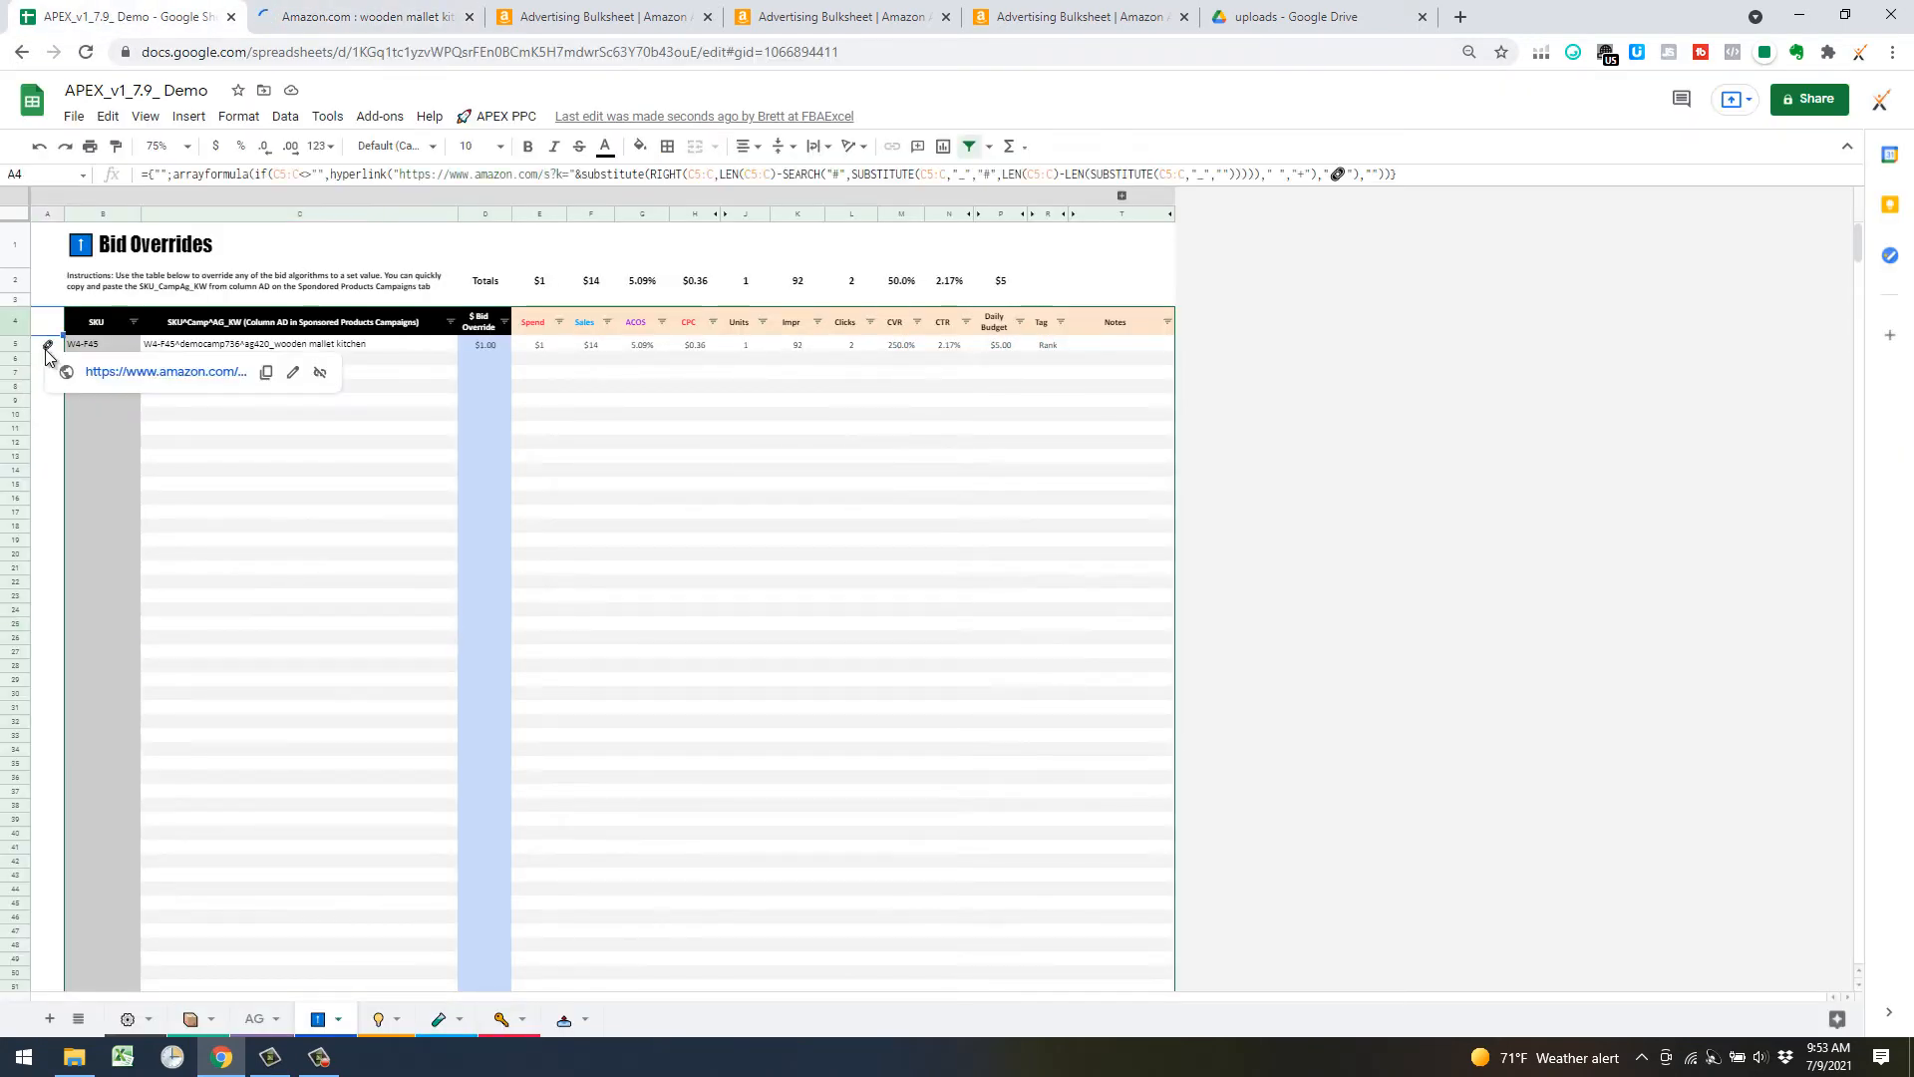
{"action": "left_click", "coordinate": [45, 624], "text": "shift"}
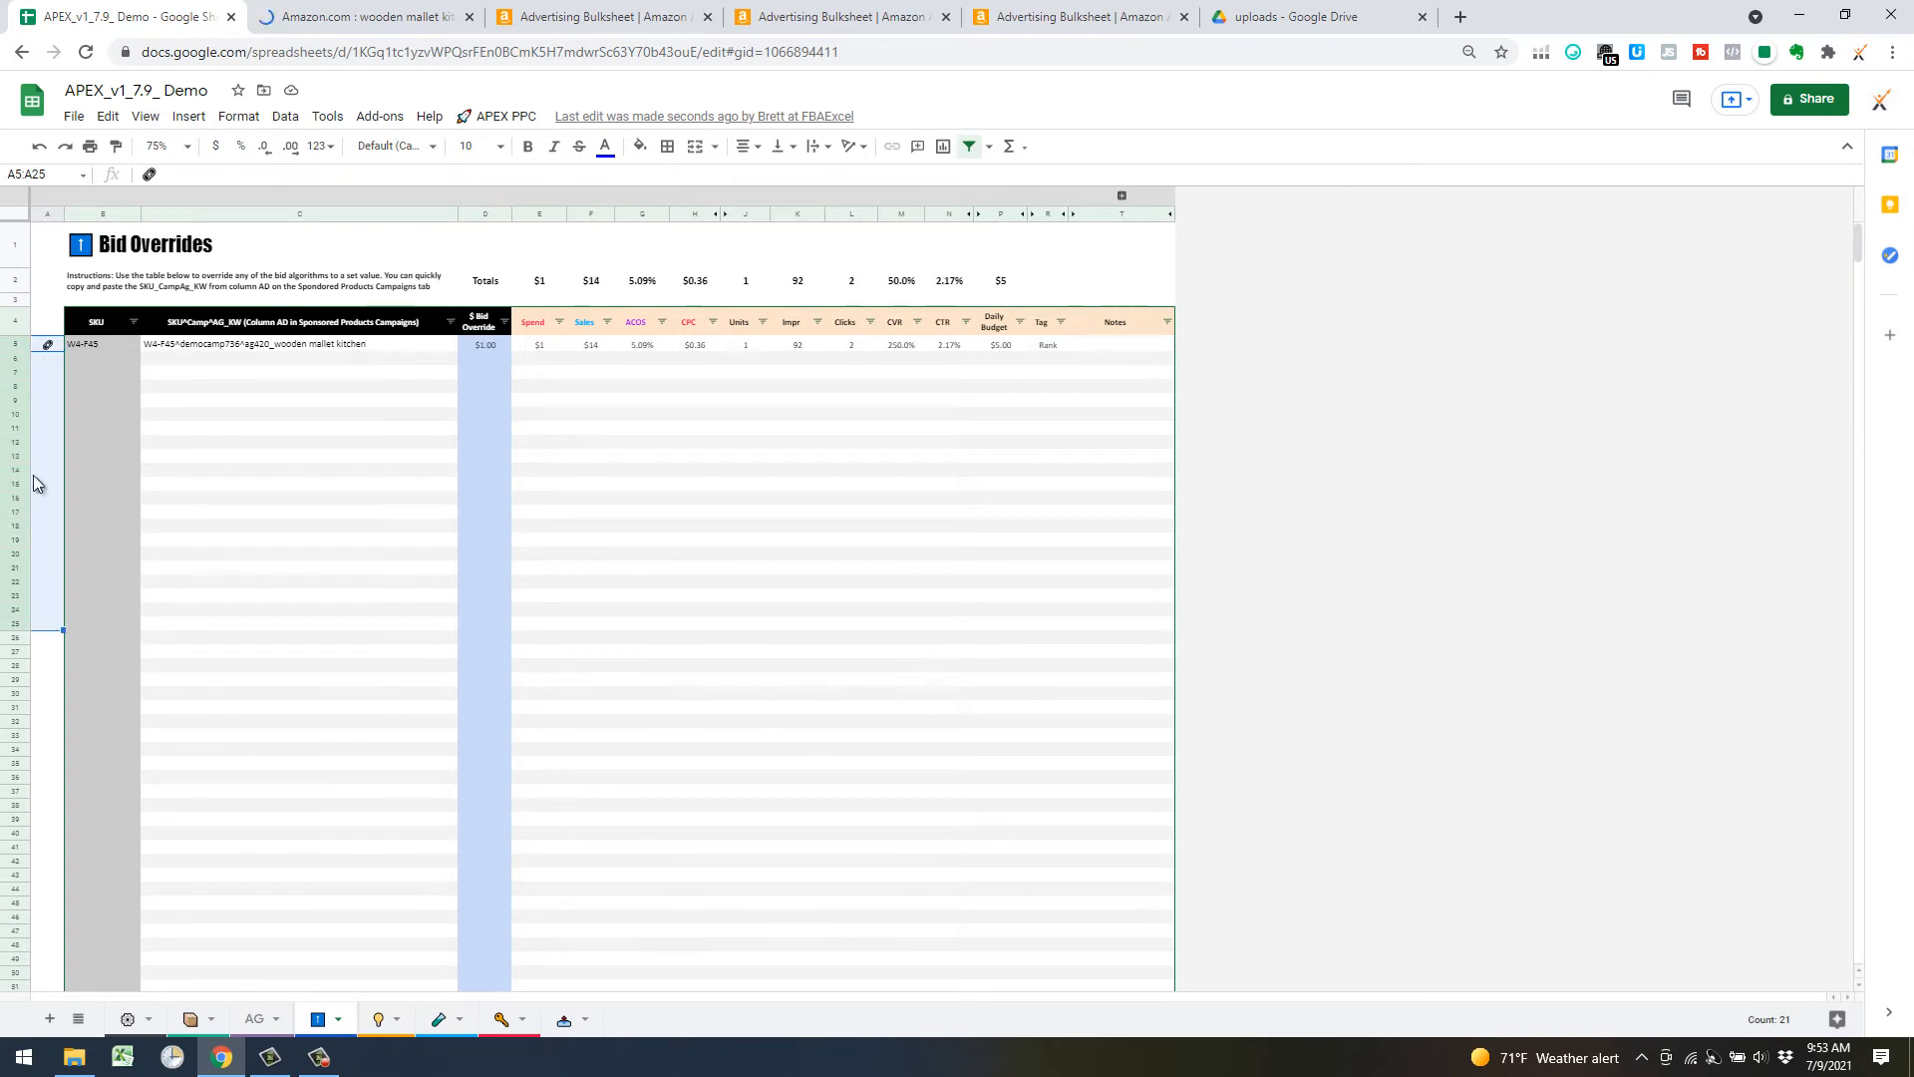
{"action": "right_click", "coordinate": [50, 399]}
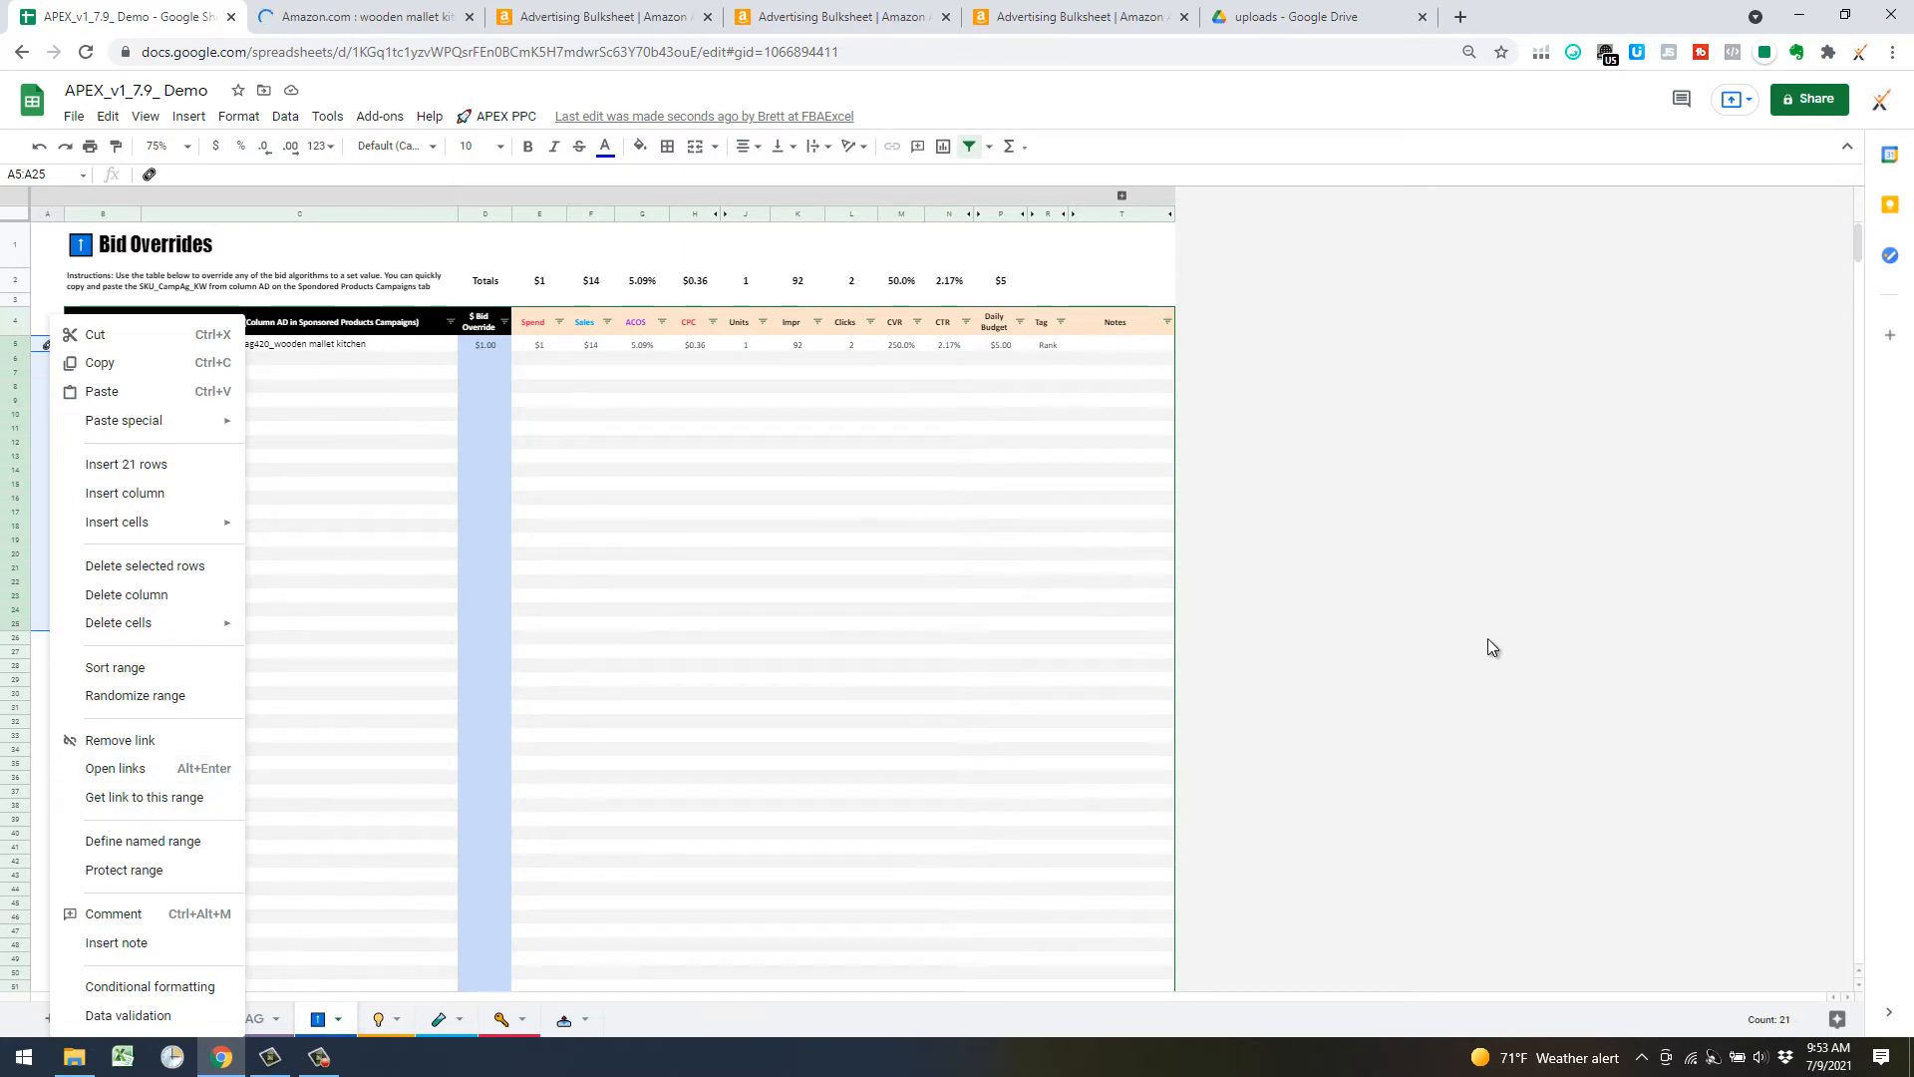
{"action": "left_click", "coordinate": [1121, 637]}
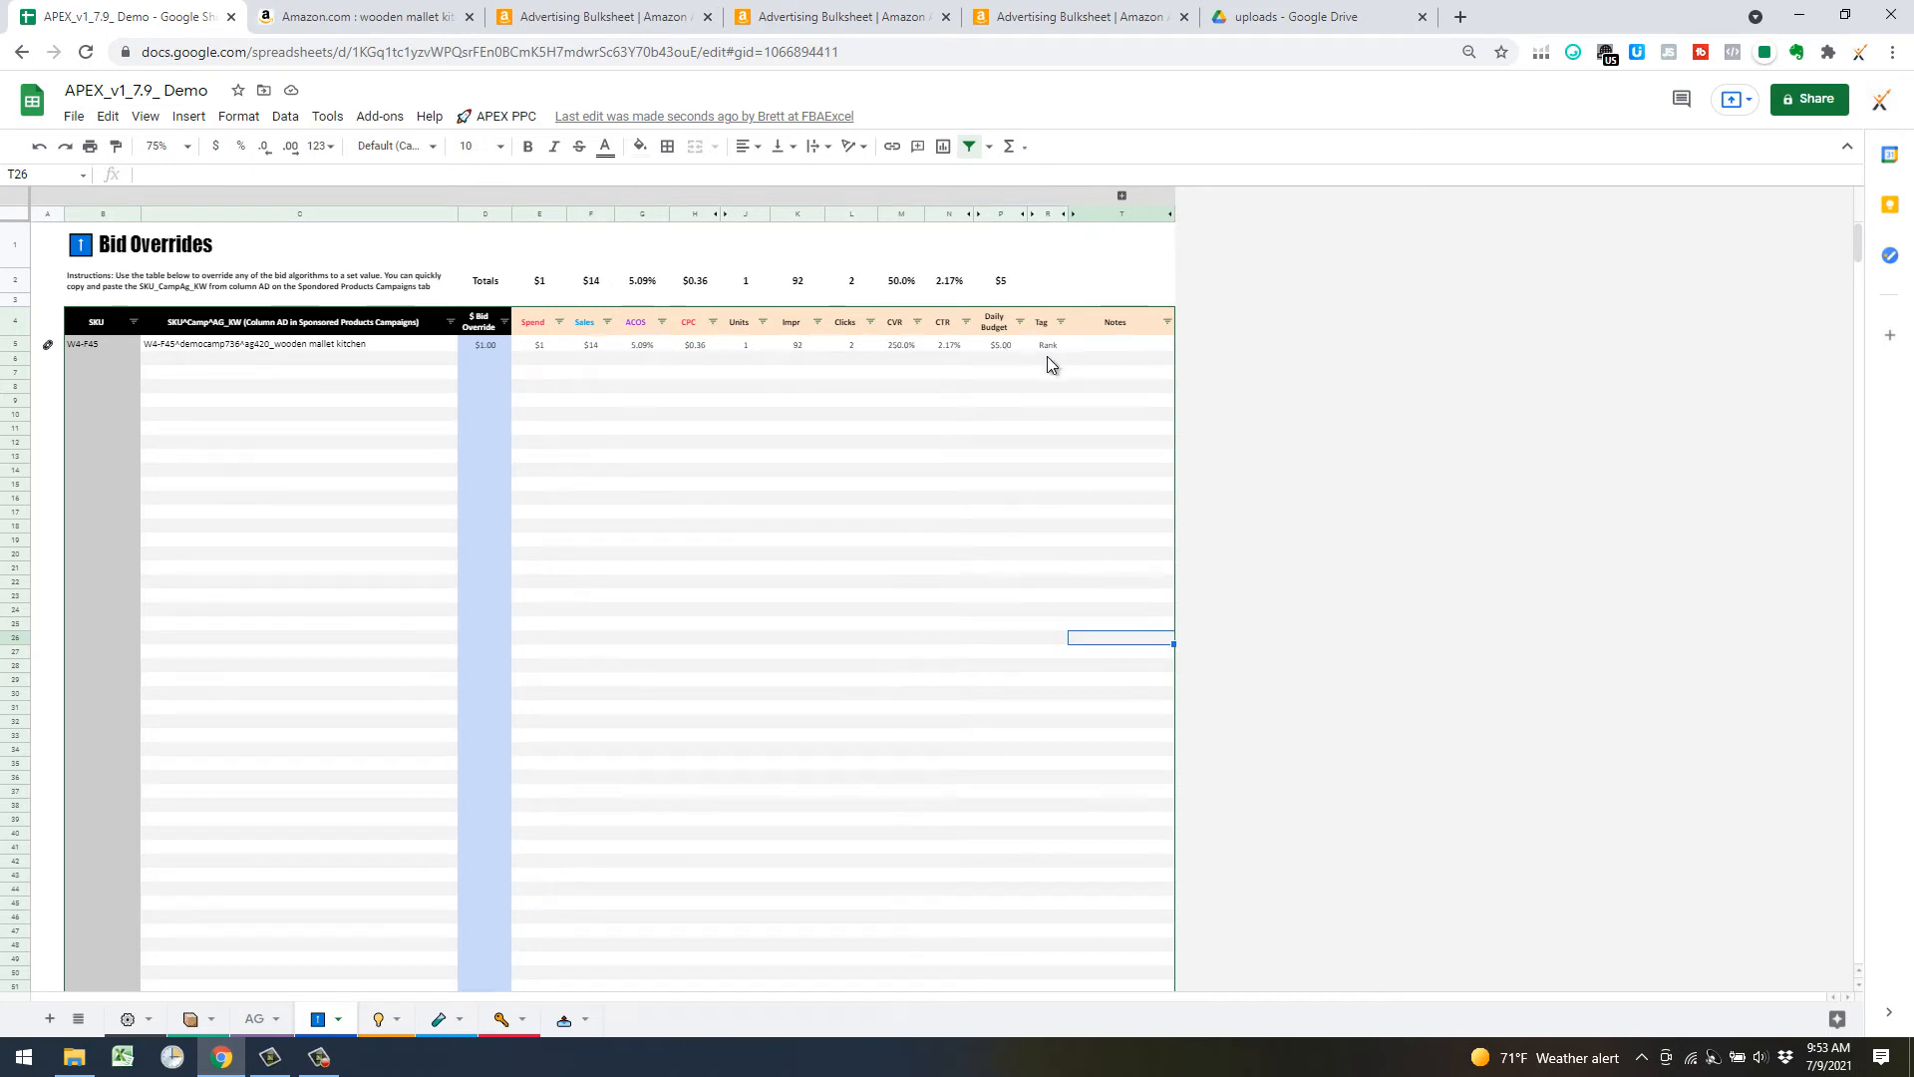
Step: Check the override's daily budget and run Override Campaigns to filter the campaign sheet to campaigns with bid overrides
{"action": "left_click", "coordinate": [977, 347]}
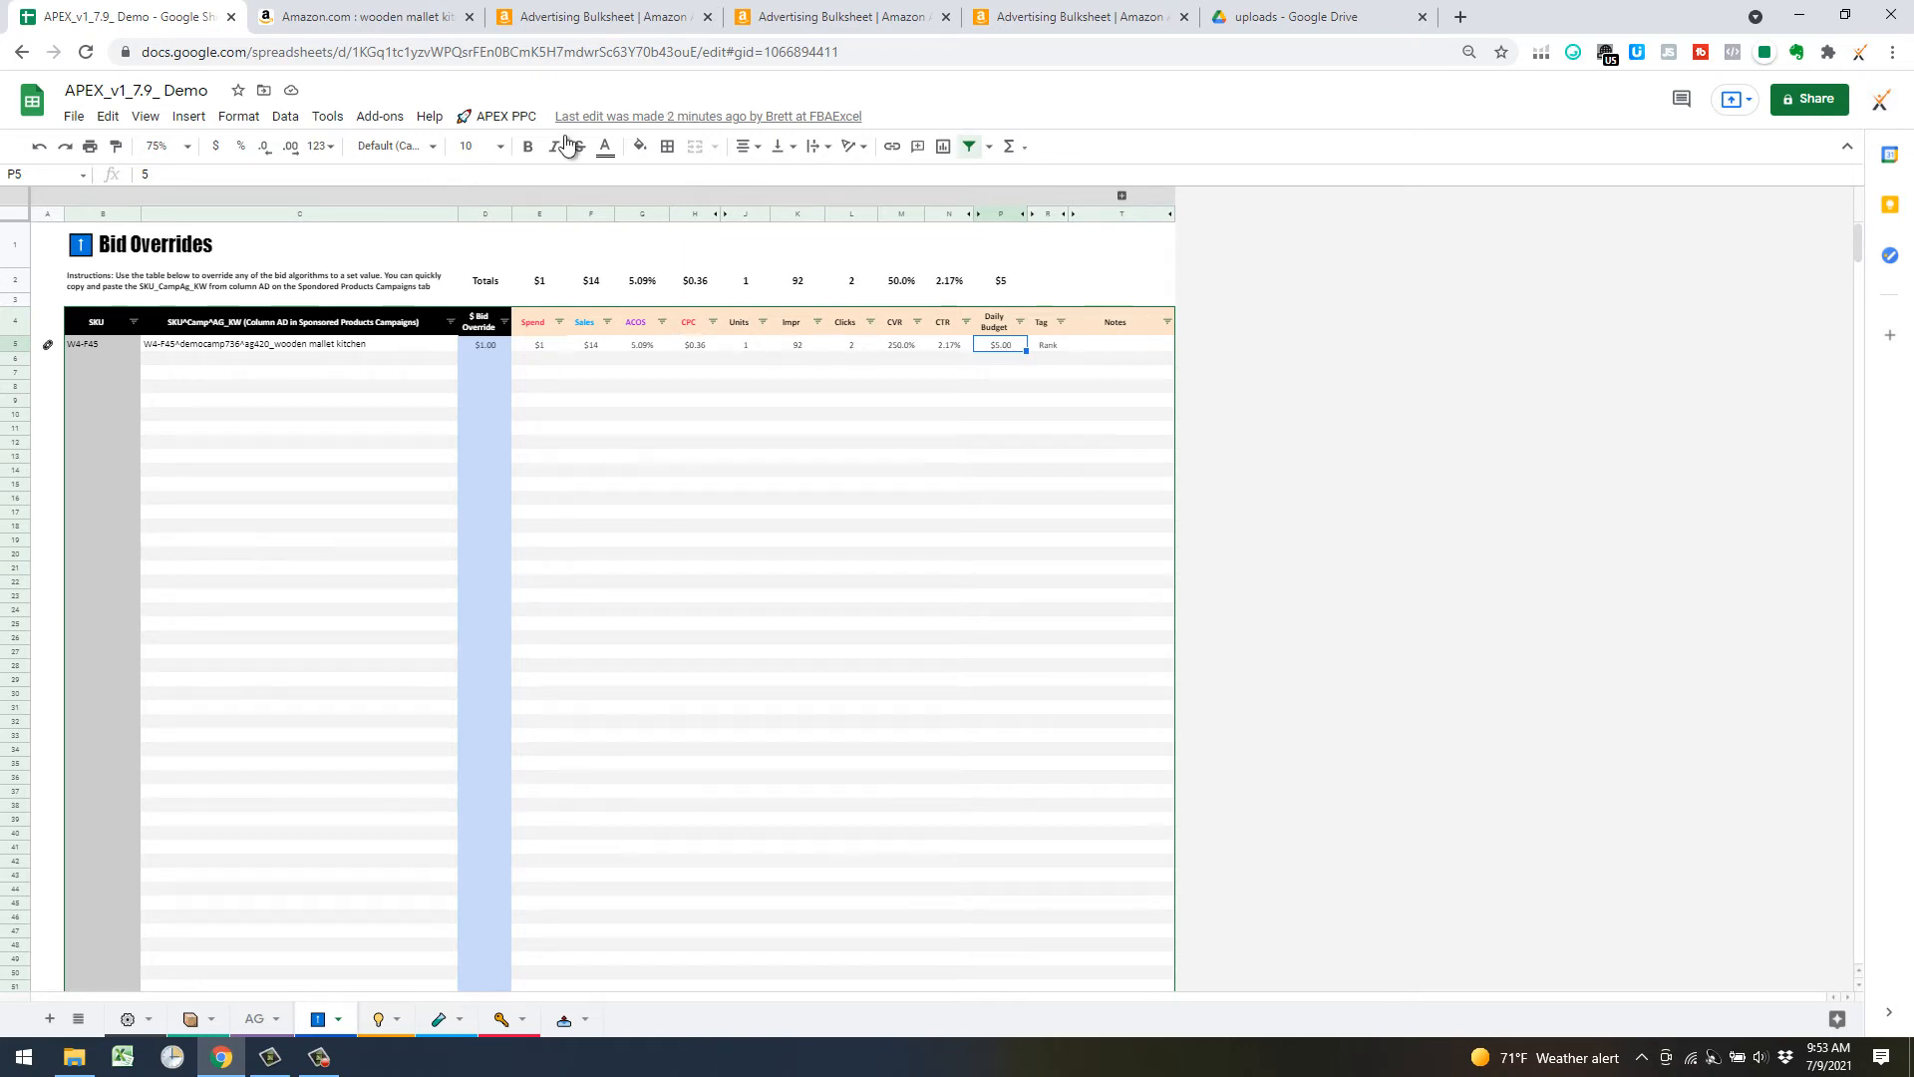
{"action": "left_click", "coordinate": [503, 117]}
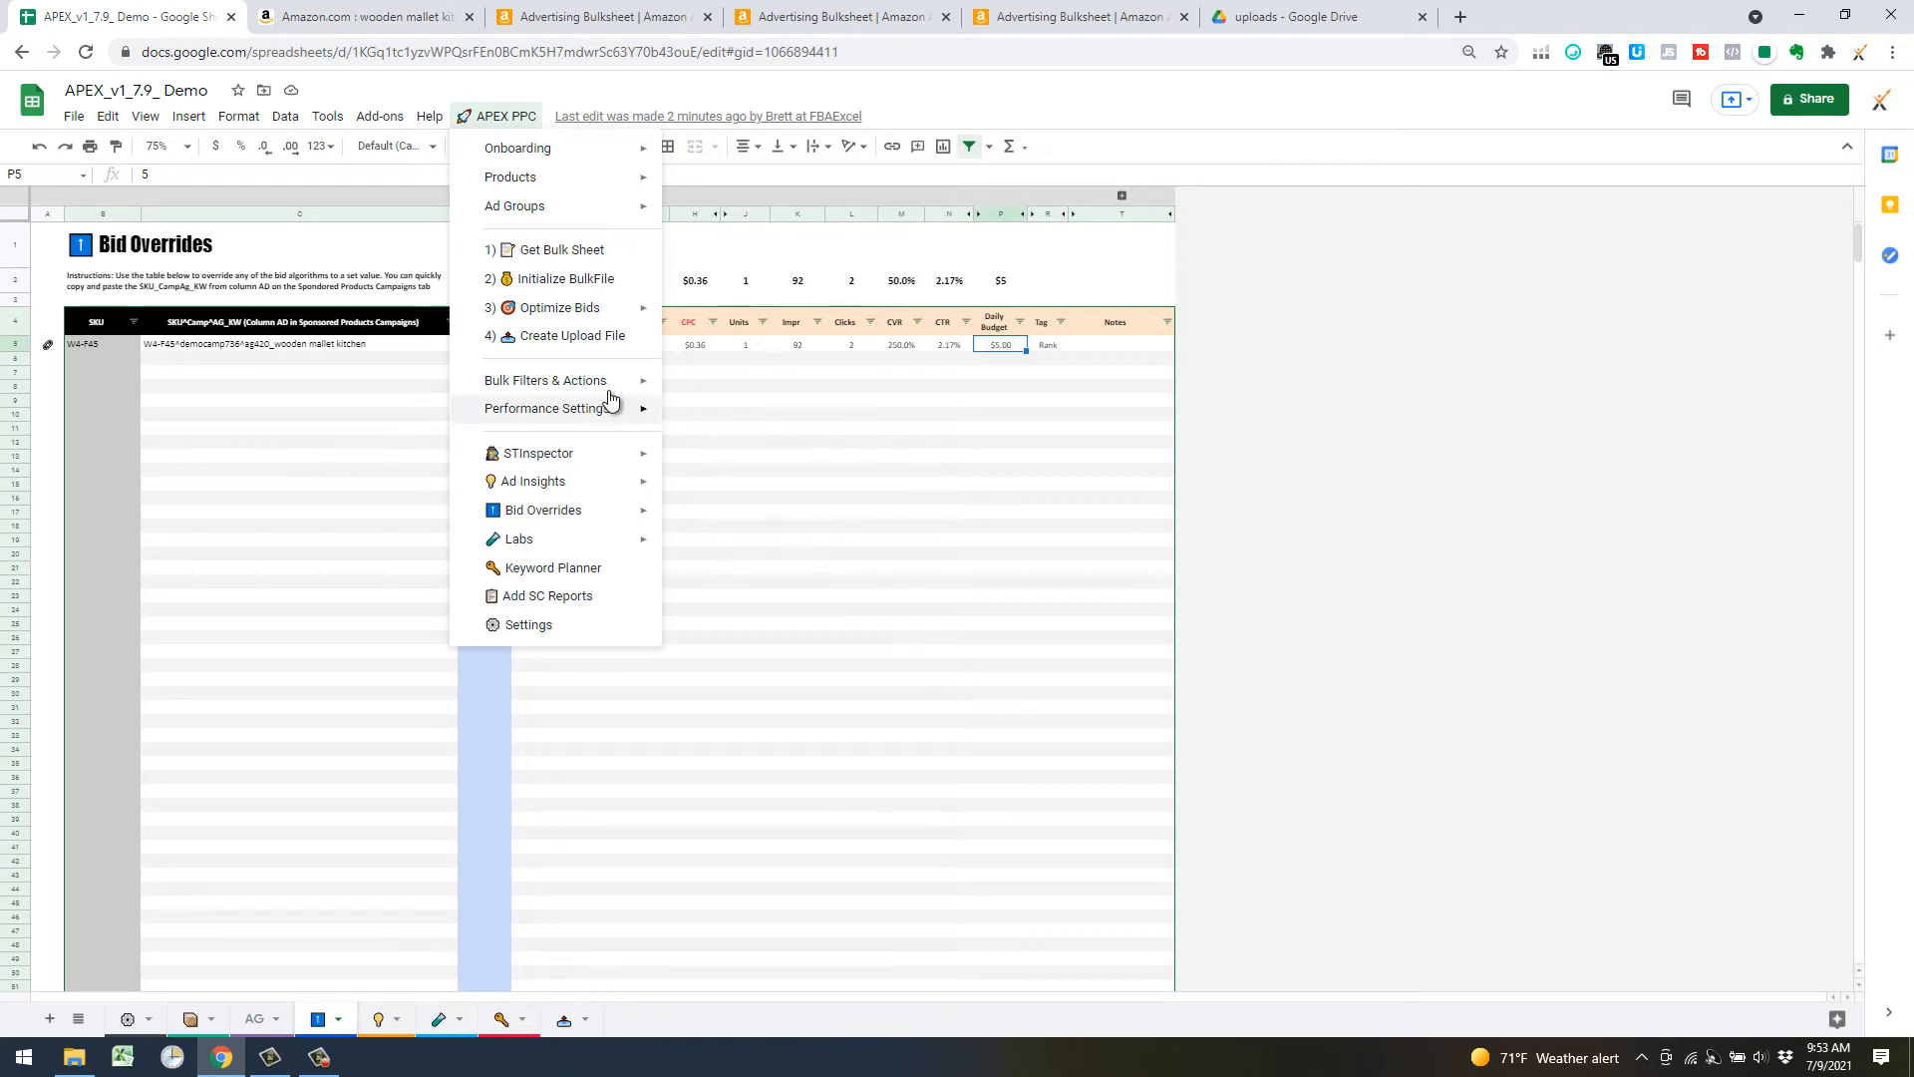
{"action": "mouse_move", "coordinate": [610, 393]}
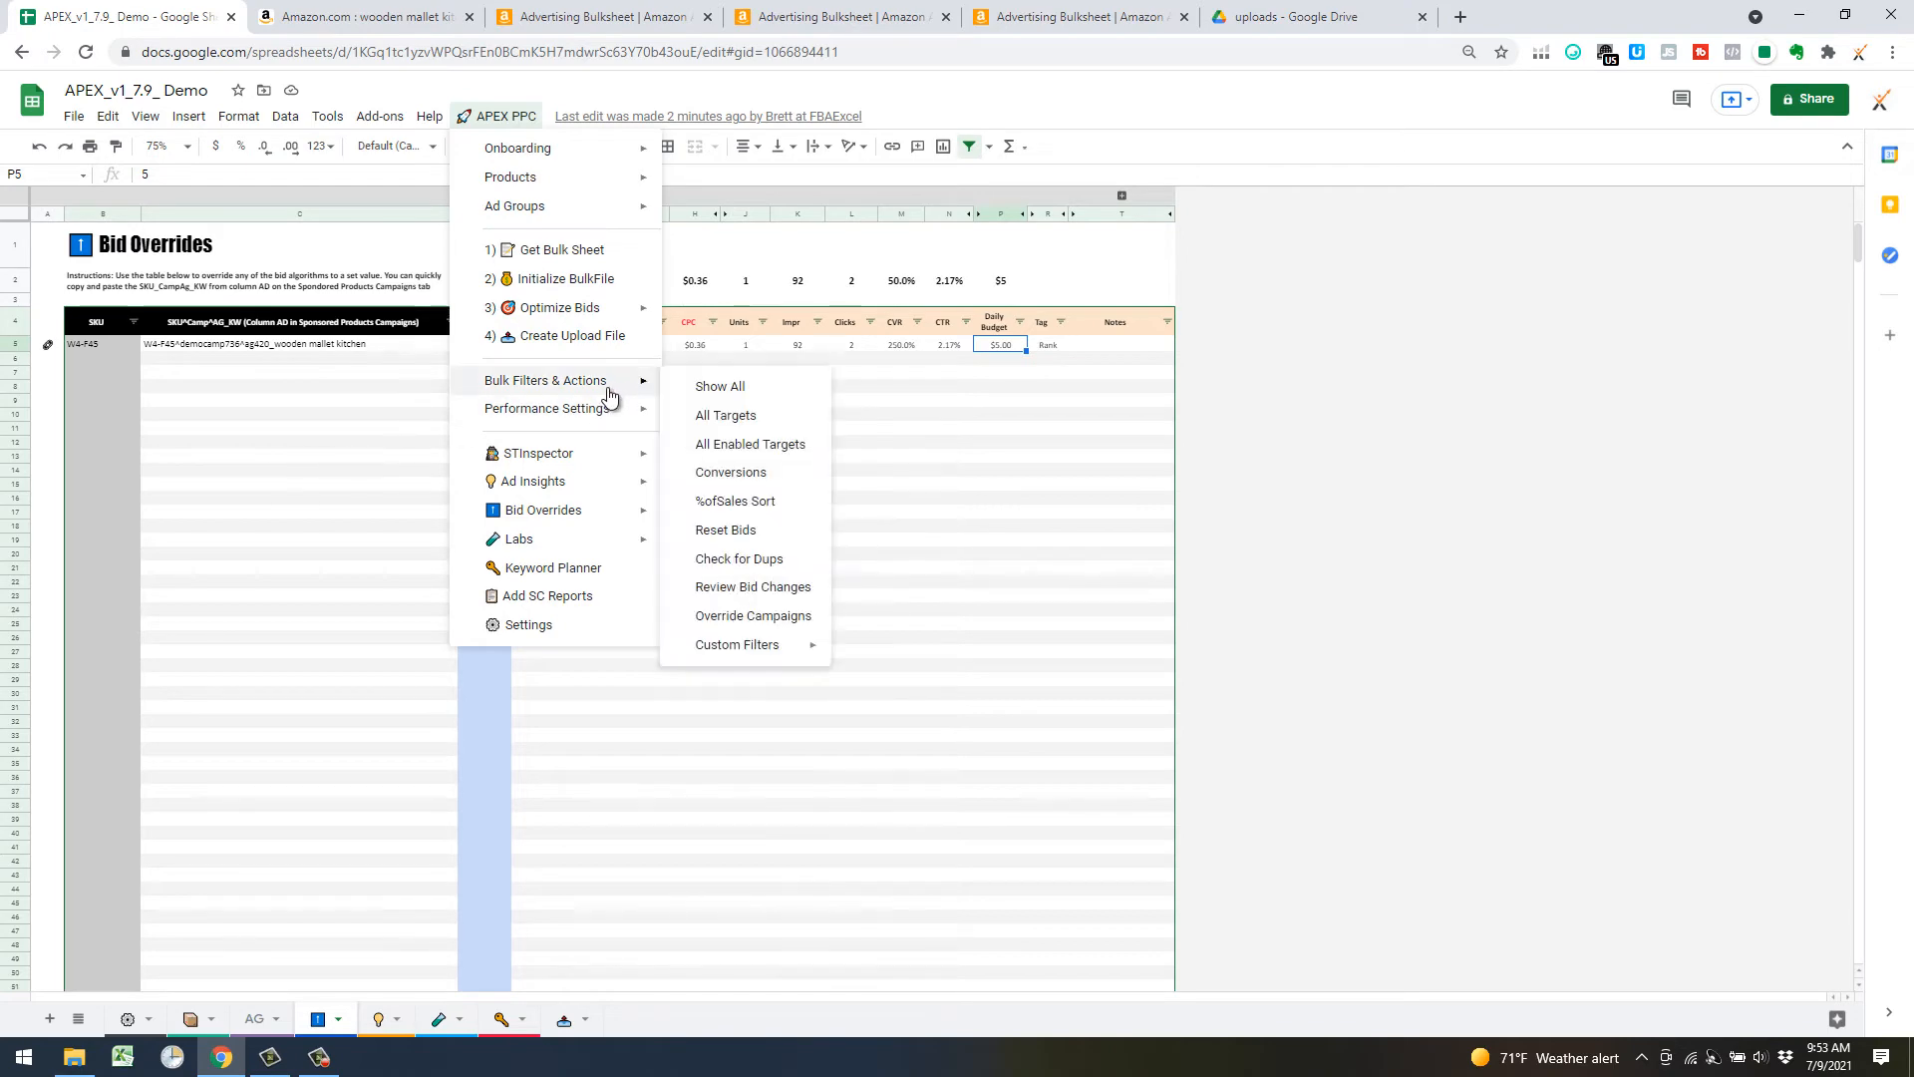
{"action": "left_click", "coordinate": [780, 616]}
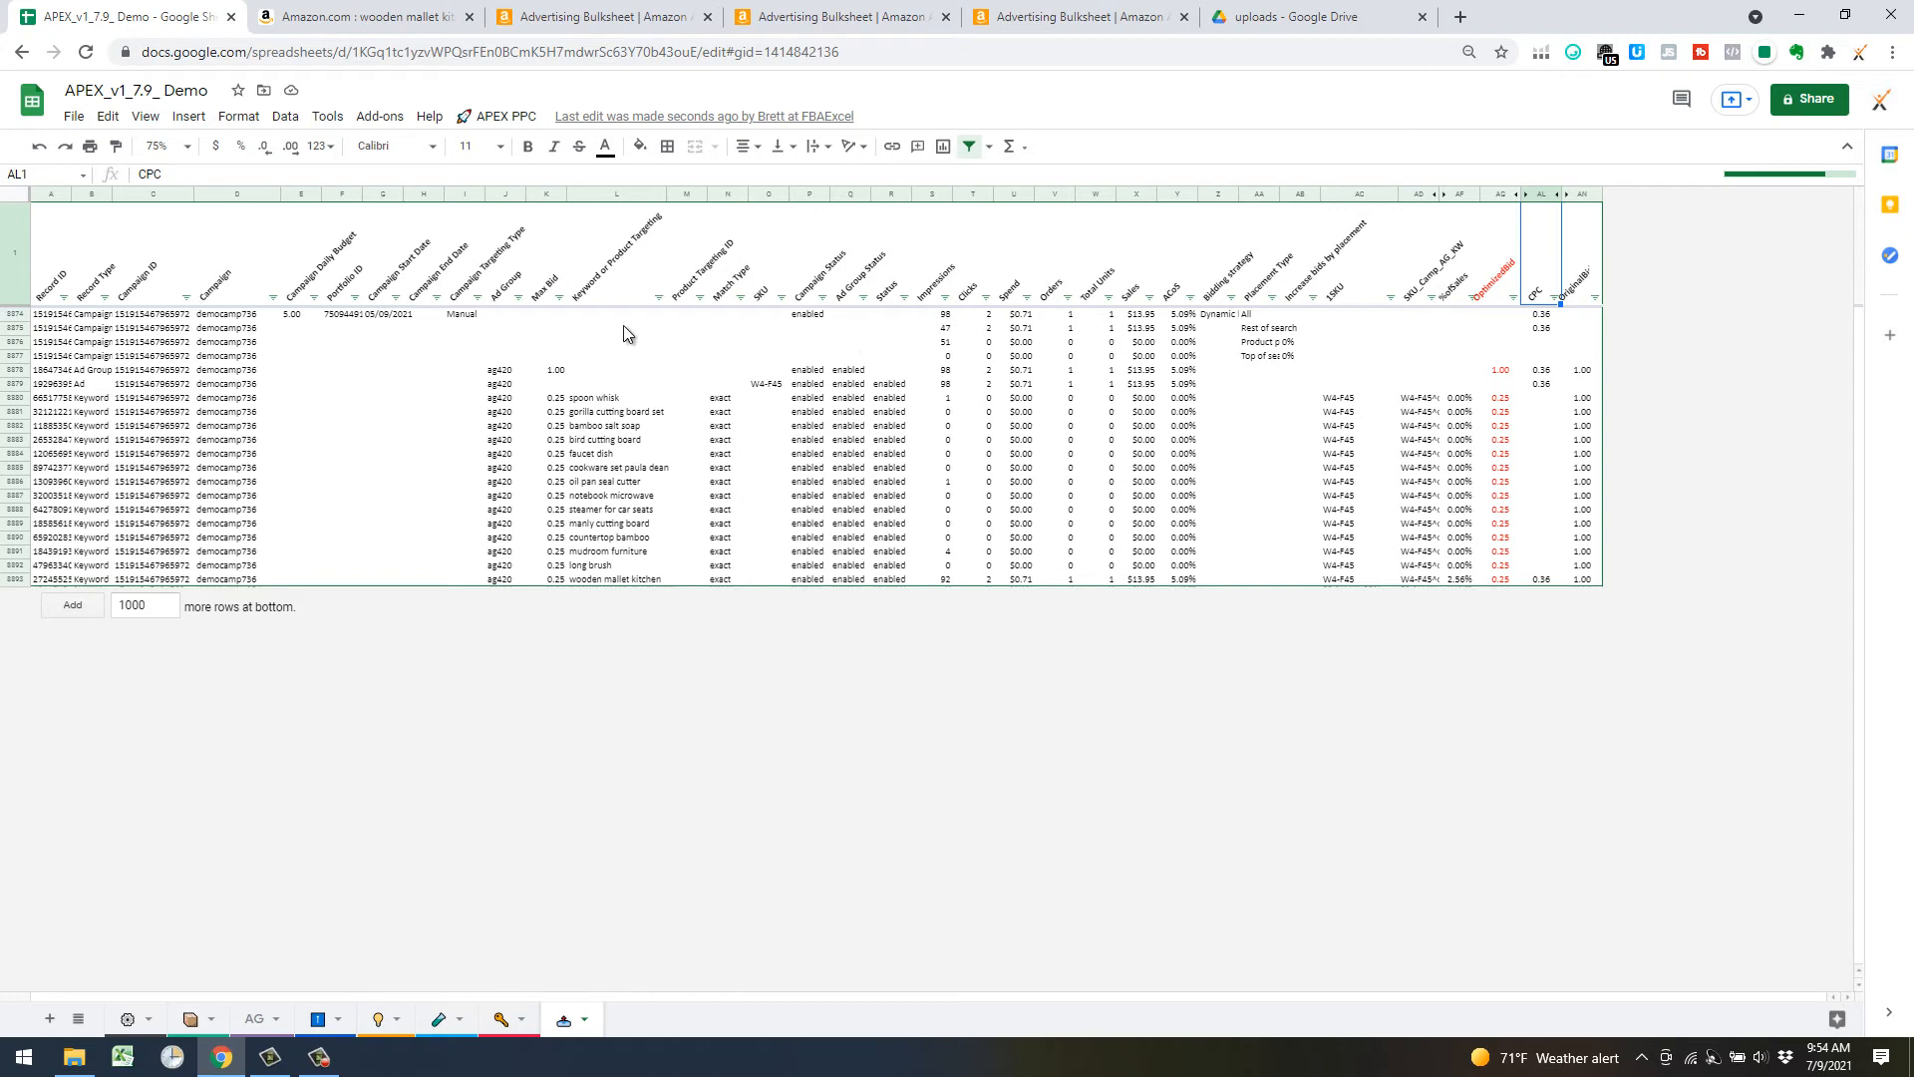
Step: Set the Campaign Daily Budget of democamp736 to 20 in its campaign row and select the ad's SKU cell
{"action": "left_click", "coordinate": [13, 315]}
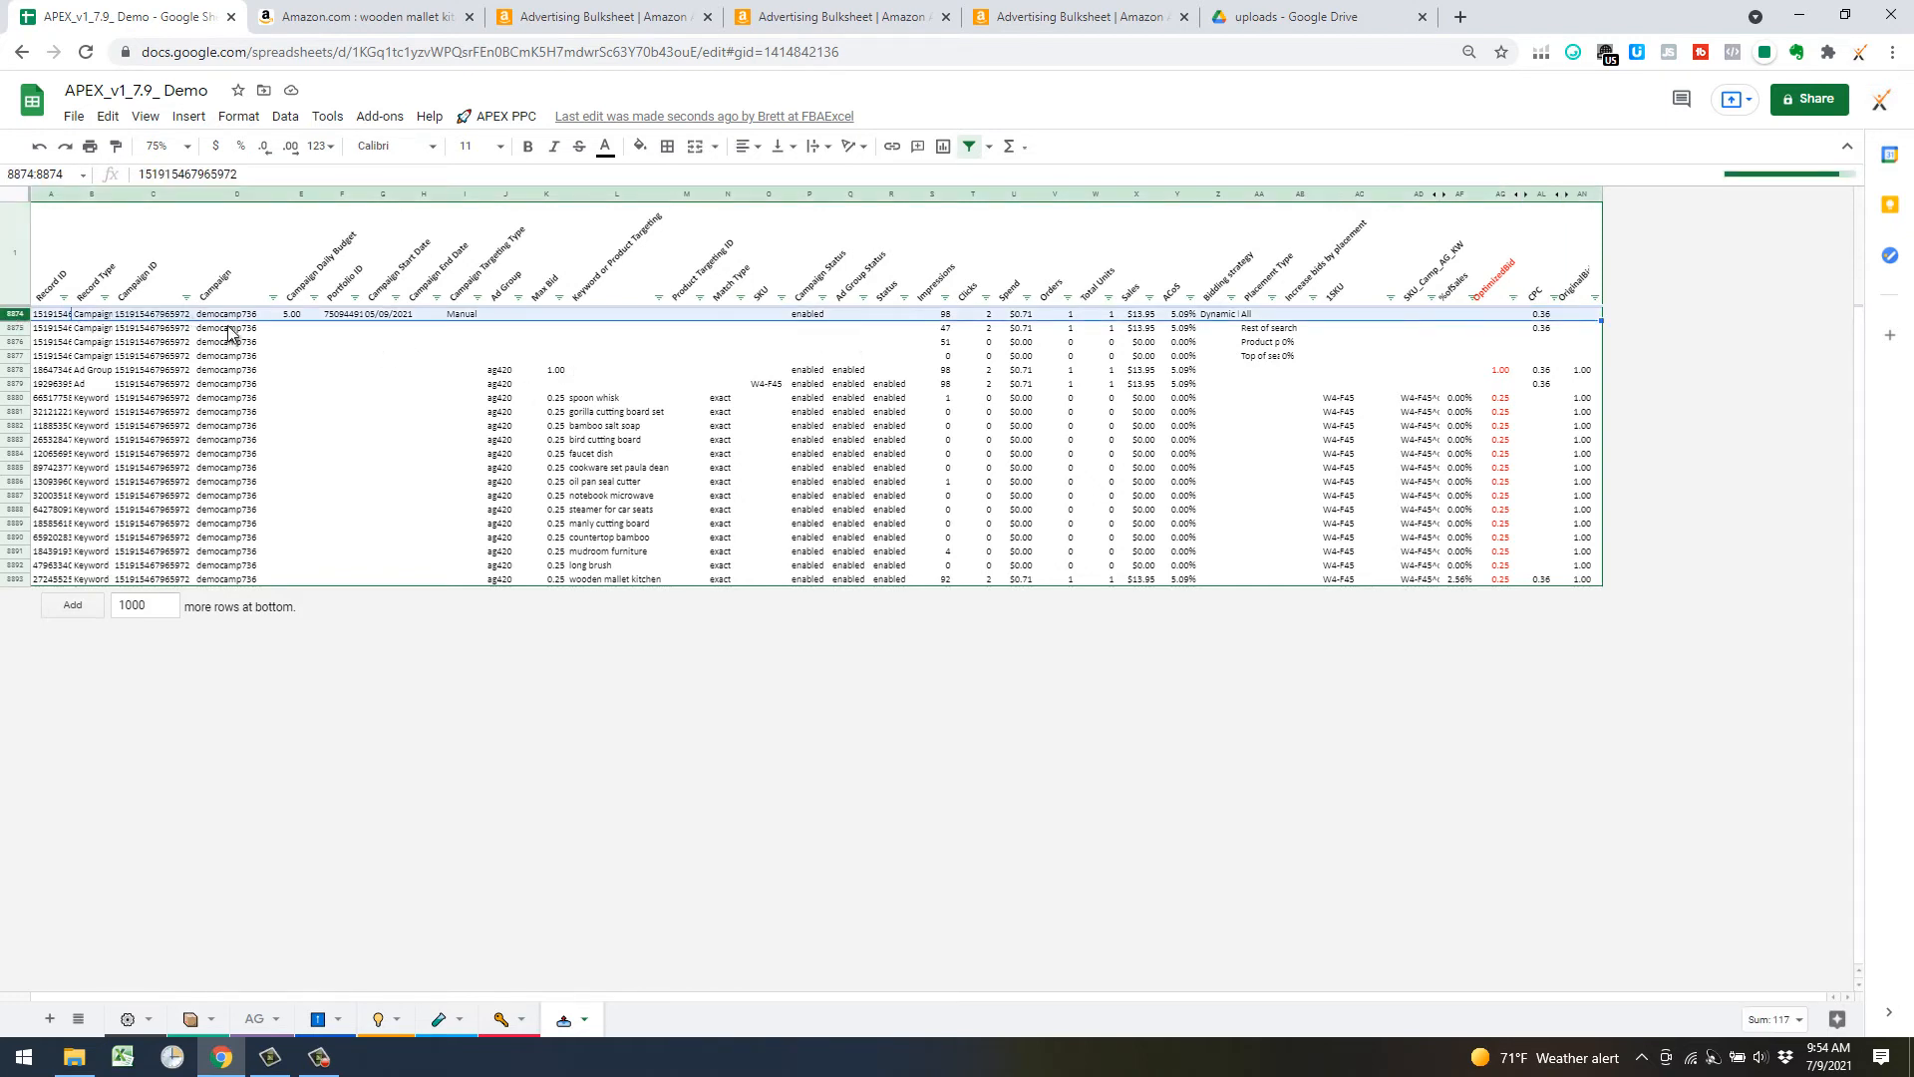
{"action": "left_click", "coordinate": [295, 313]}
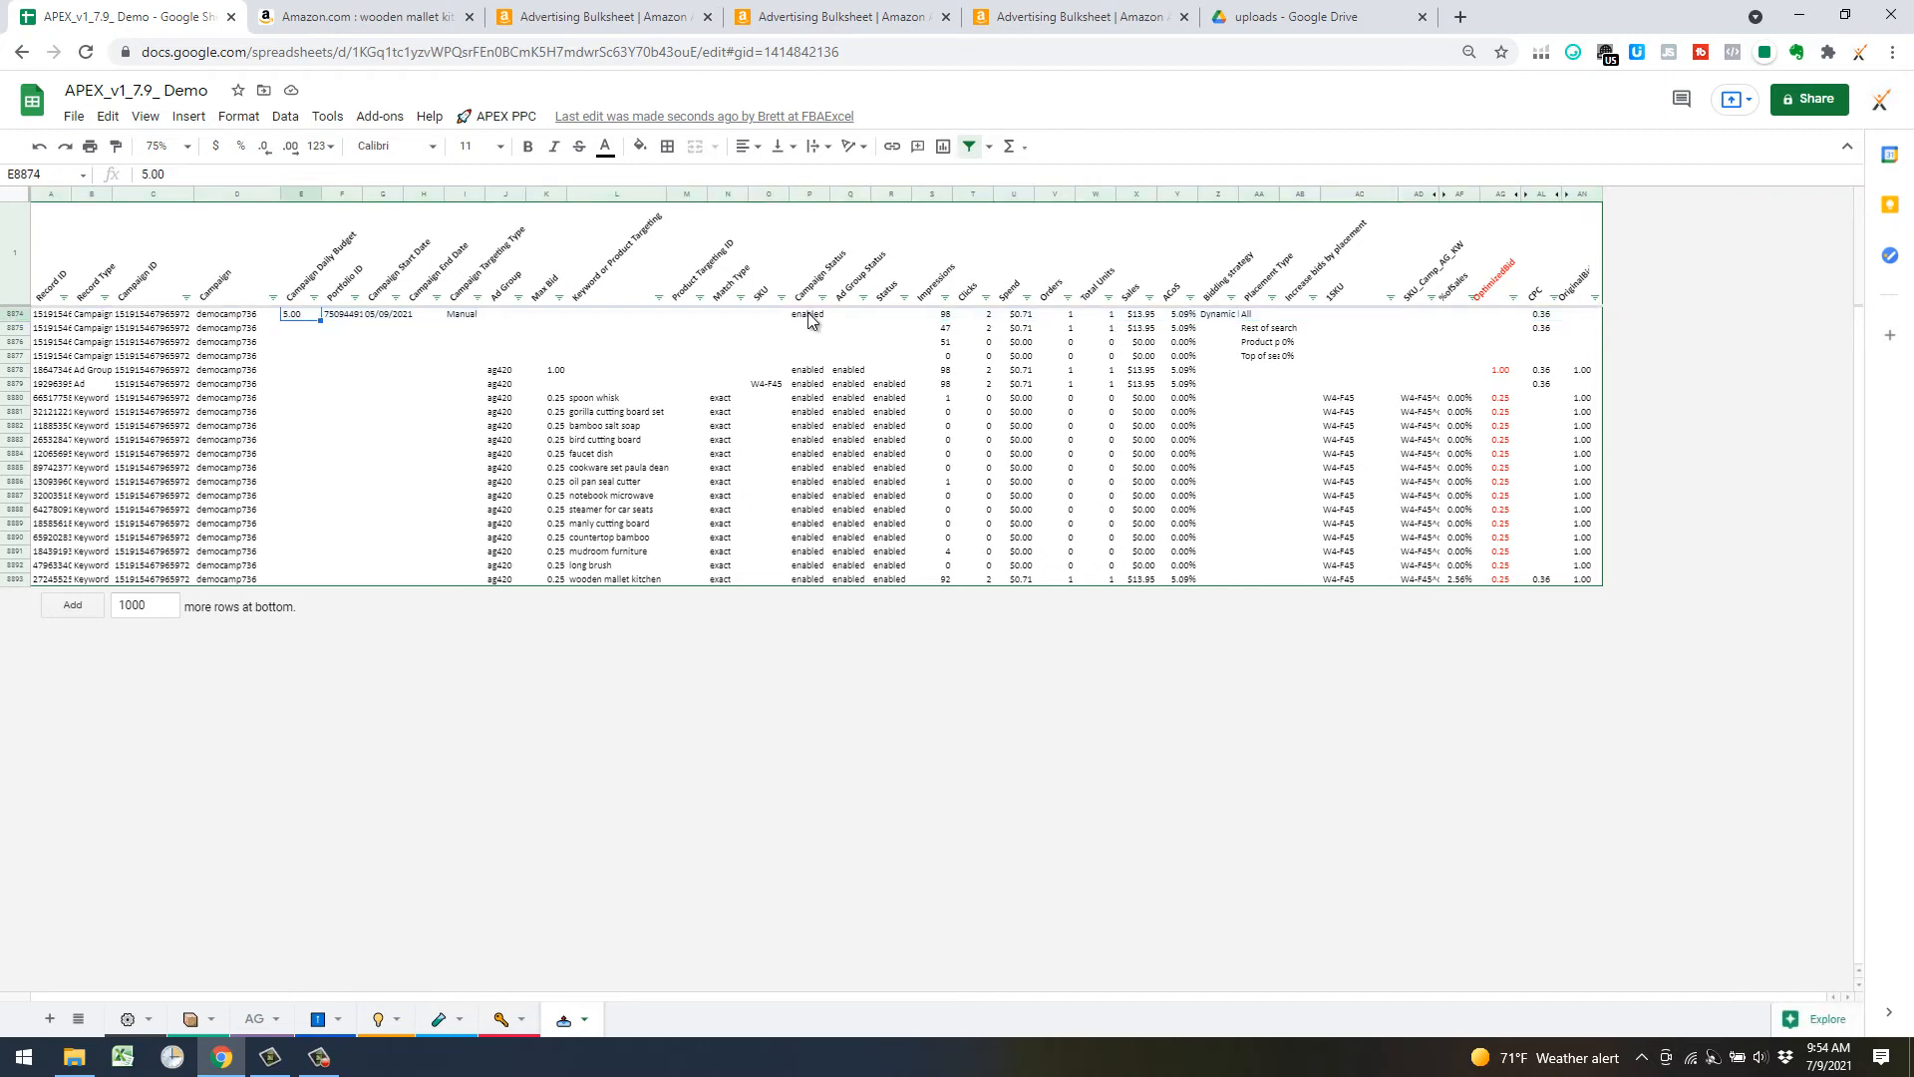
{"action": "type", "text": "20"}
{"action": "key", "text": "Return"}
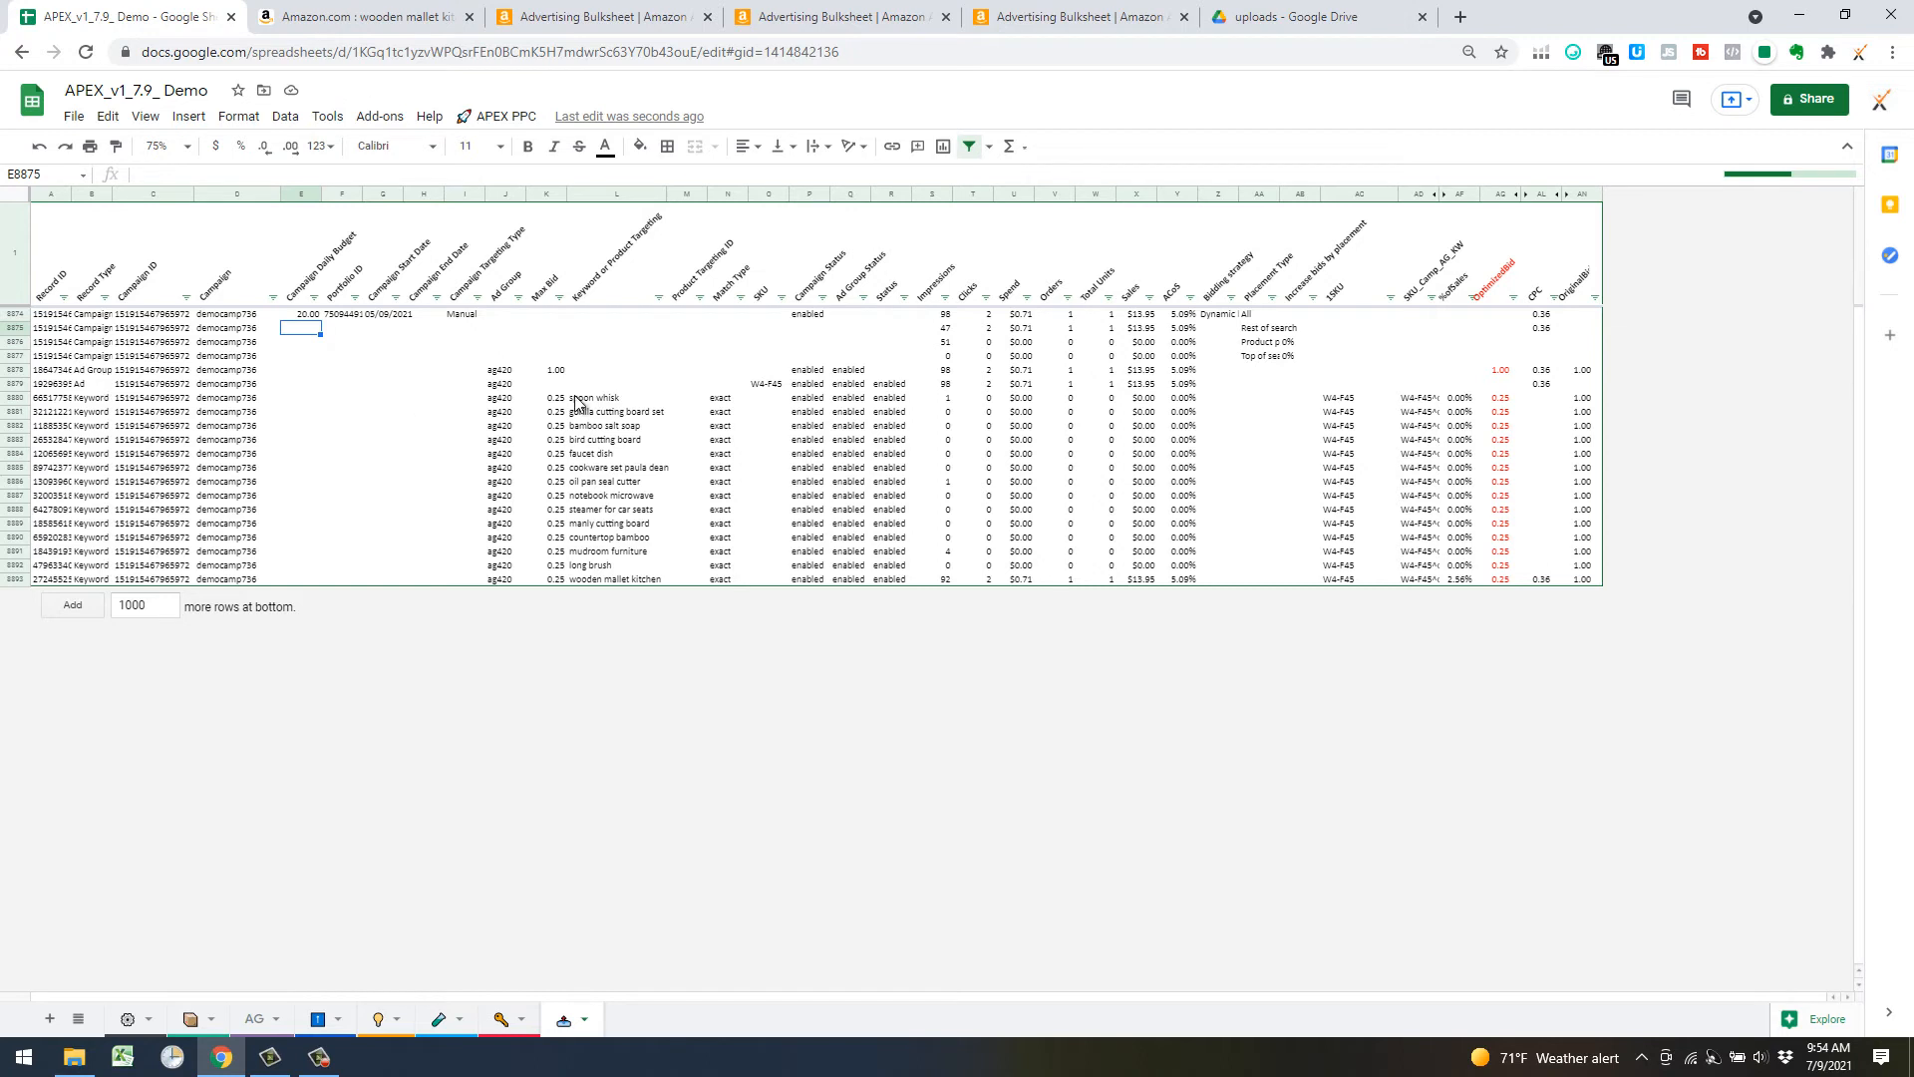
{"action": "left_click", "coordinate": [769, 385]}
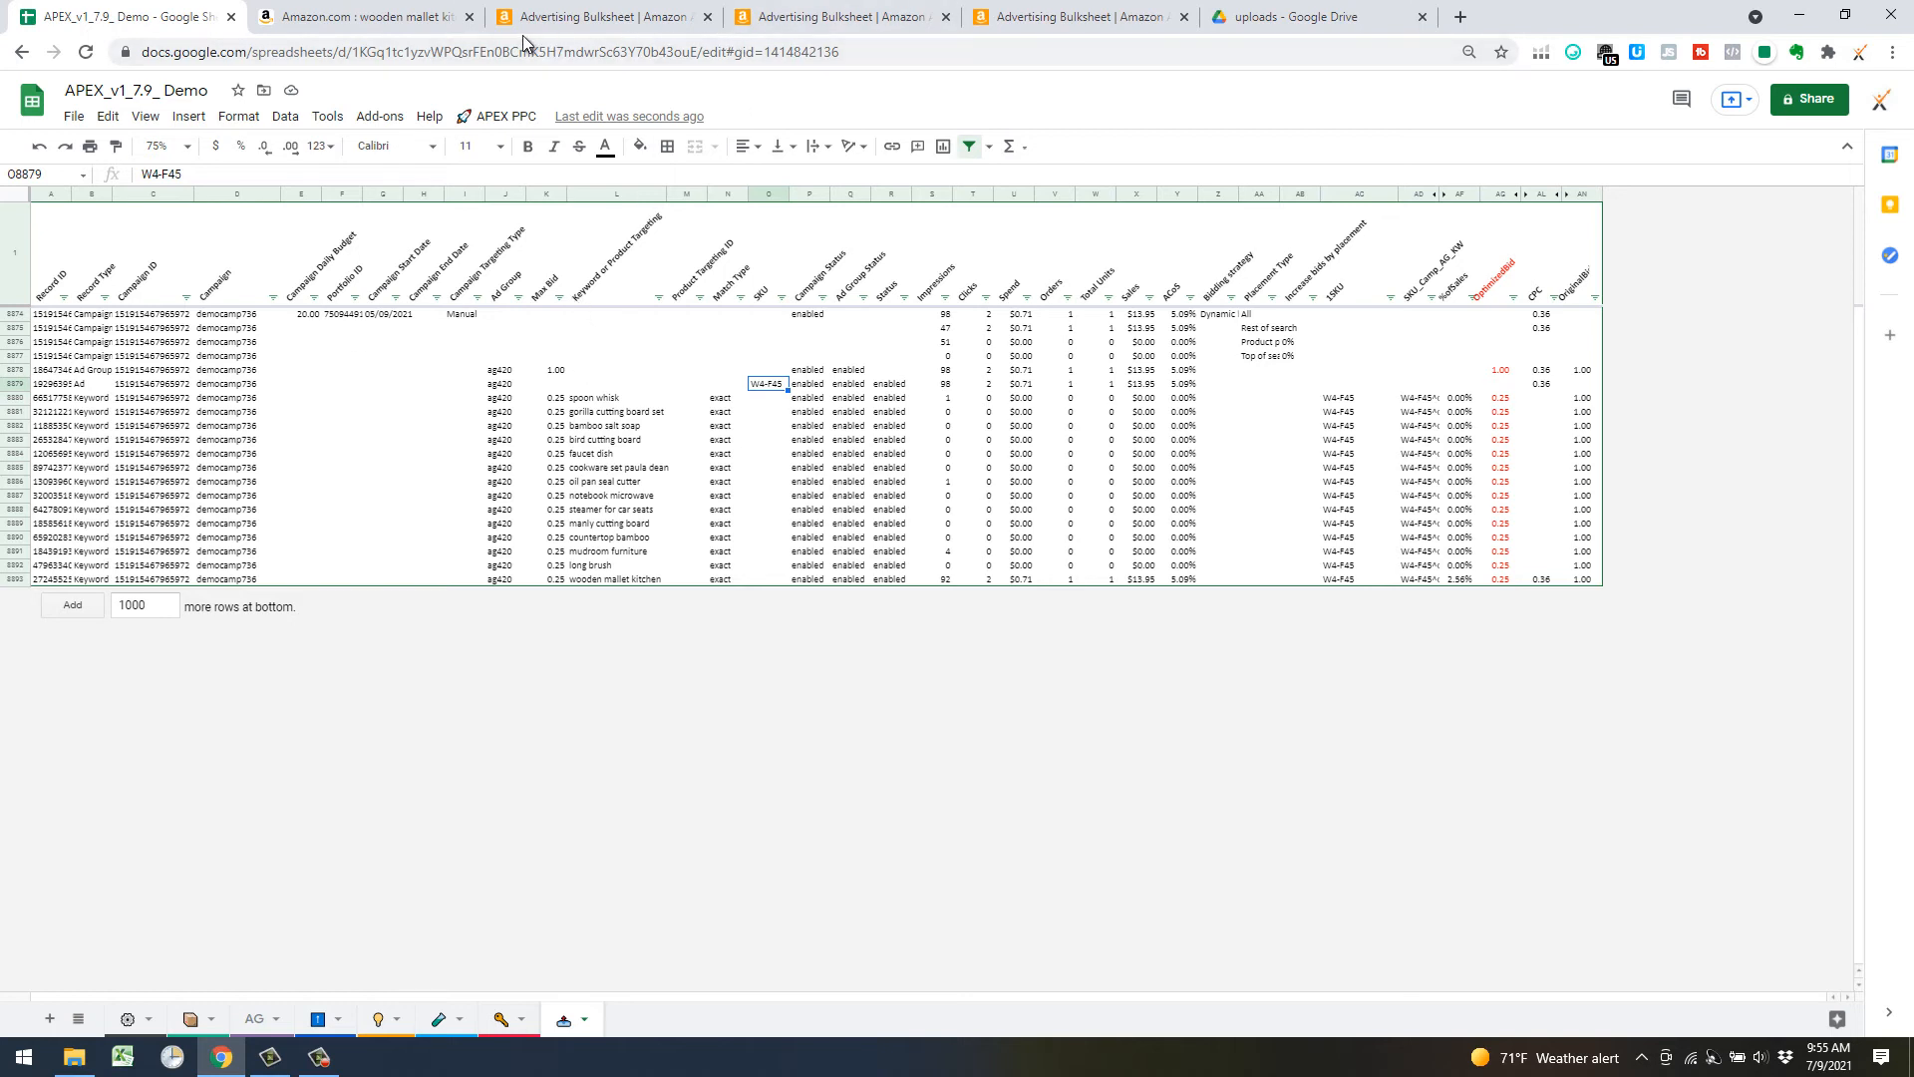
Step: Clear the campaign filter with the Show All bulk action
{"action": "left_click", "coordinate": [500, 116]}
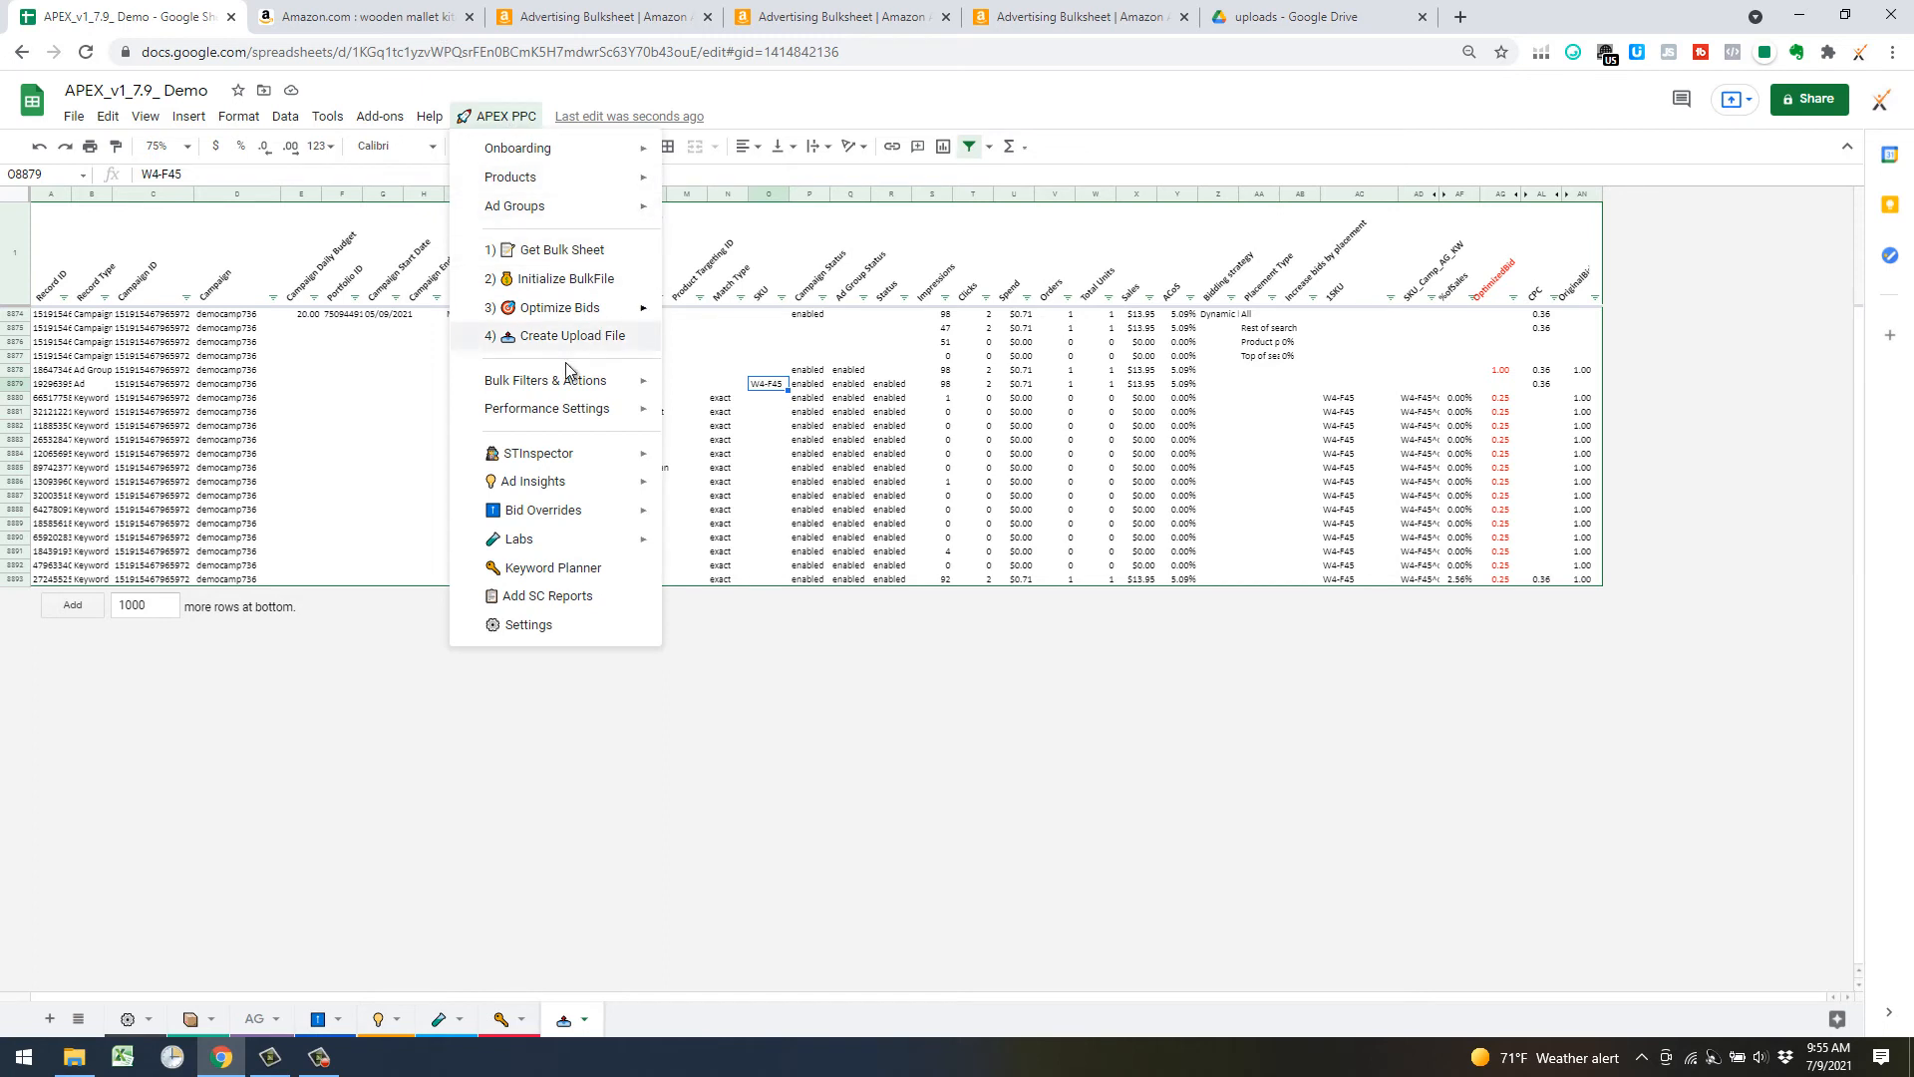
{"action": "mouse_move", "coordinate": [574, 383]}
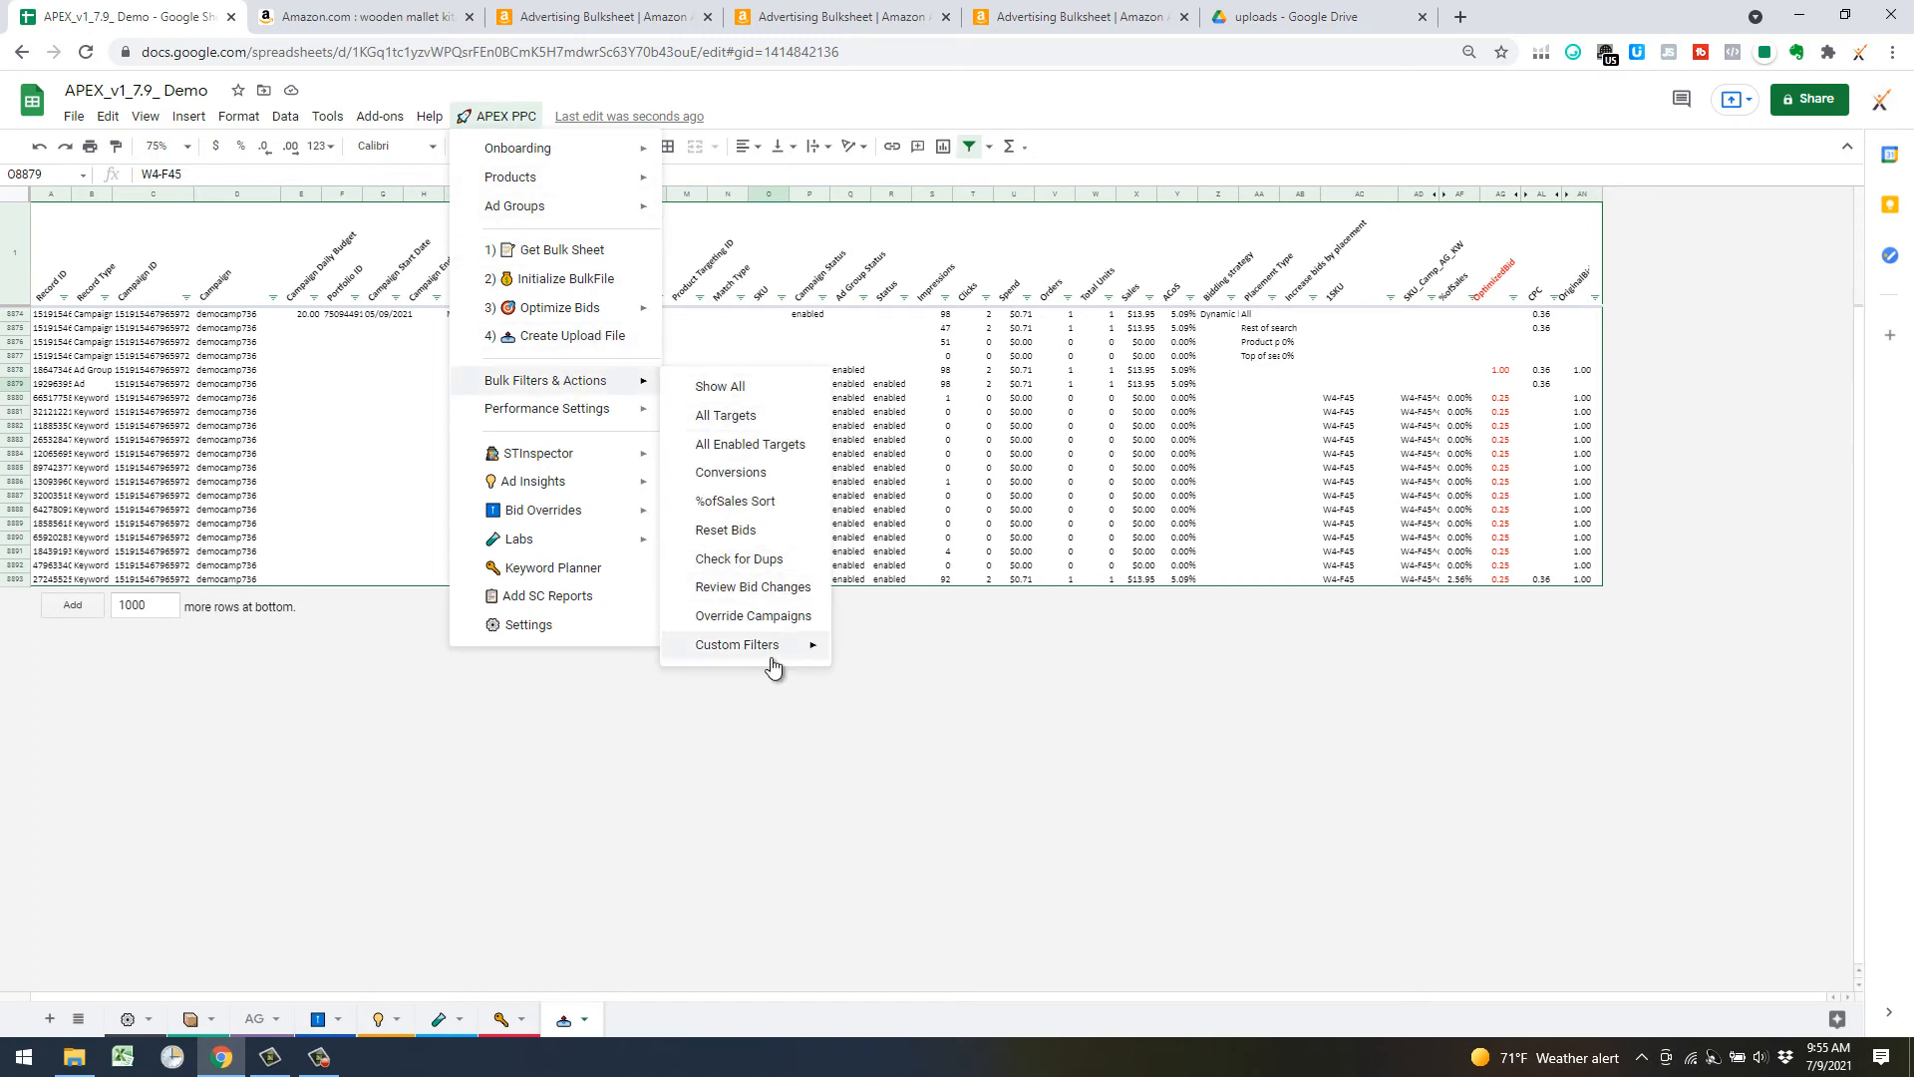
{"action": "mouse_move", "coordinate": [772, 664]}
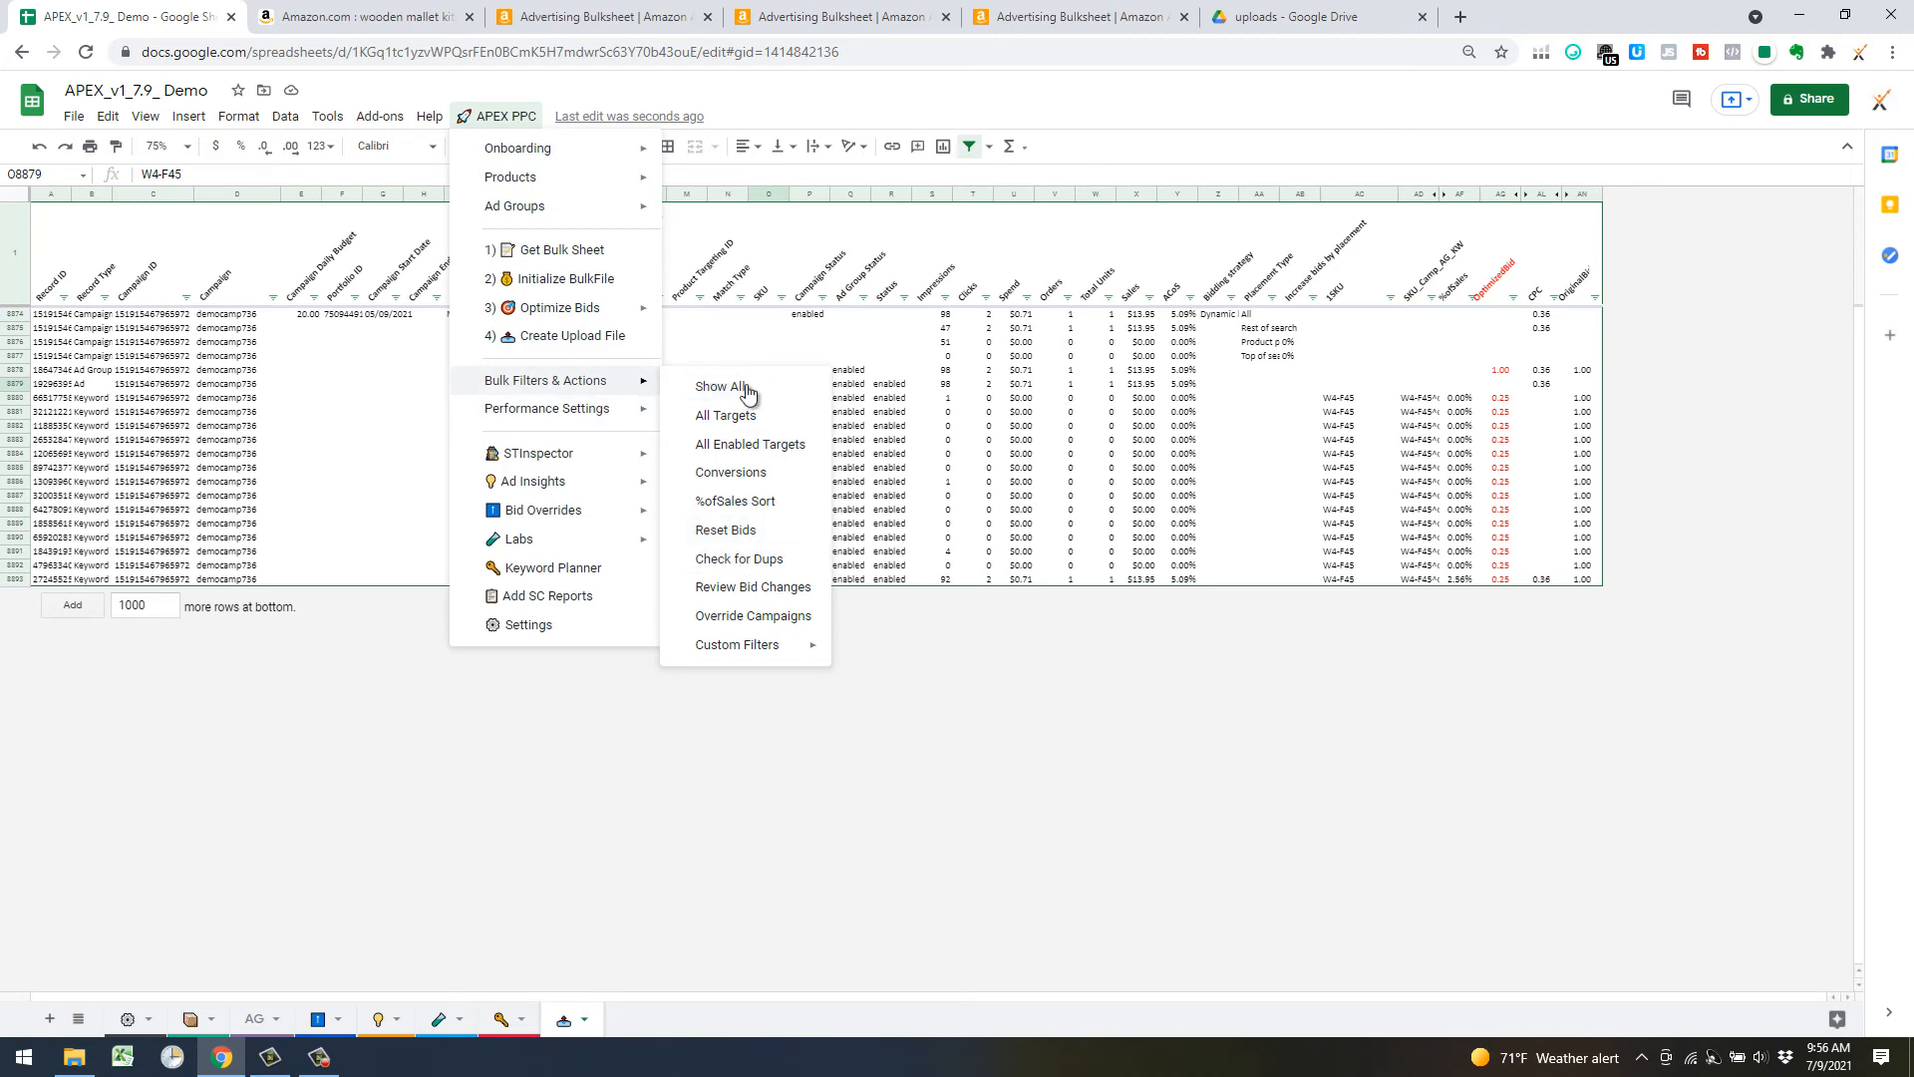
{"action": "left_click", "coordinate": [705, 386]}
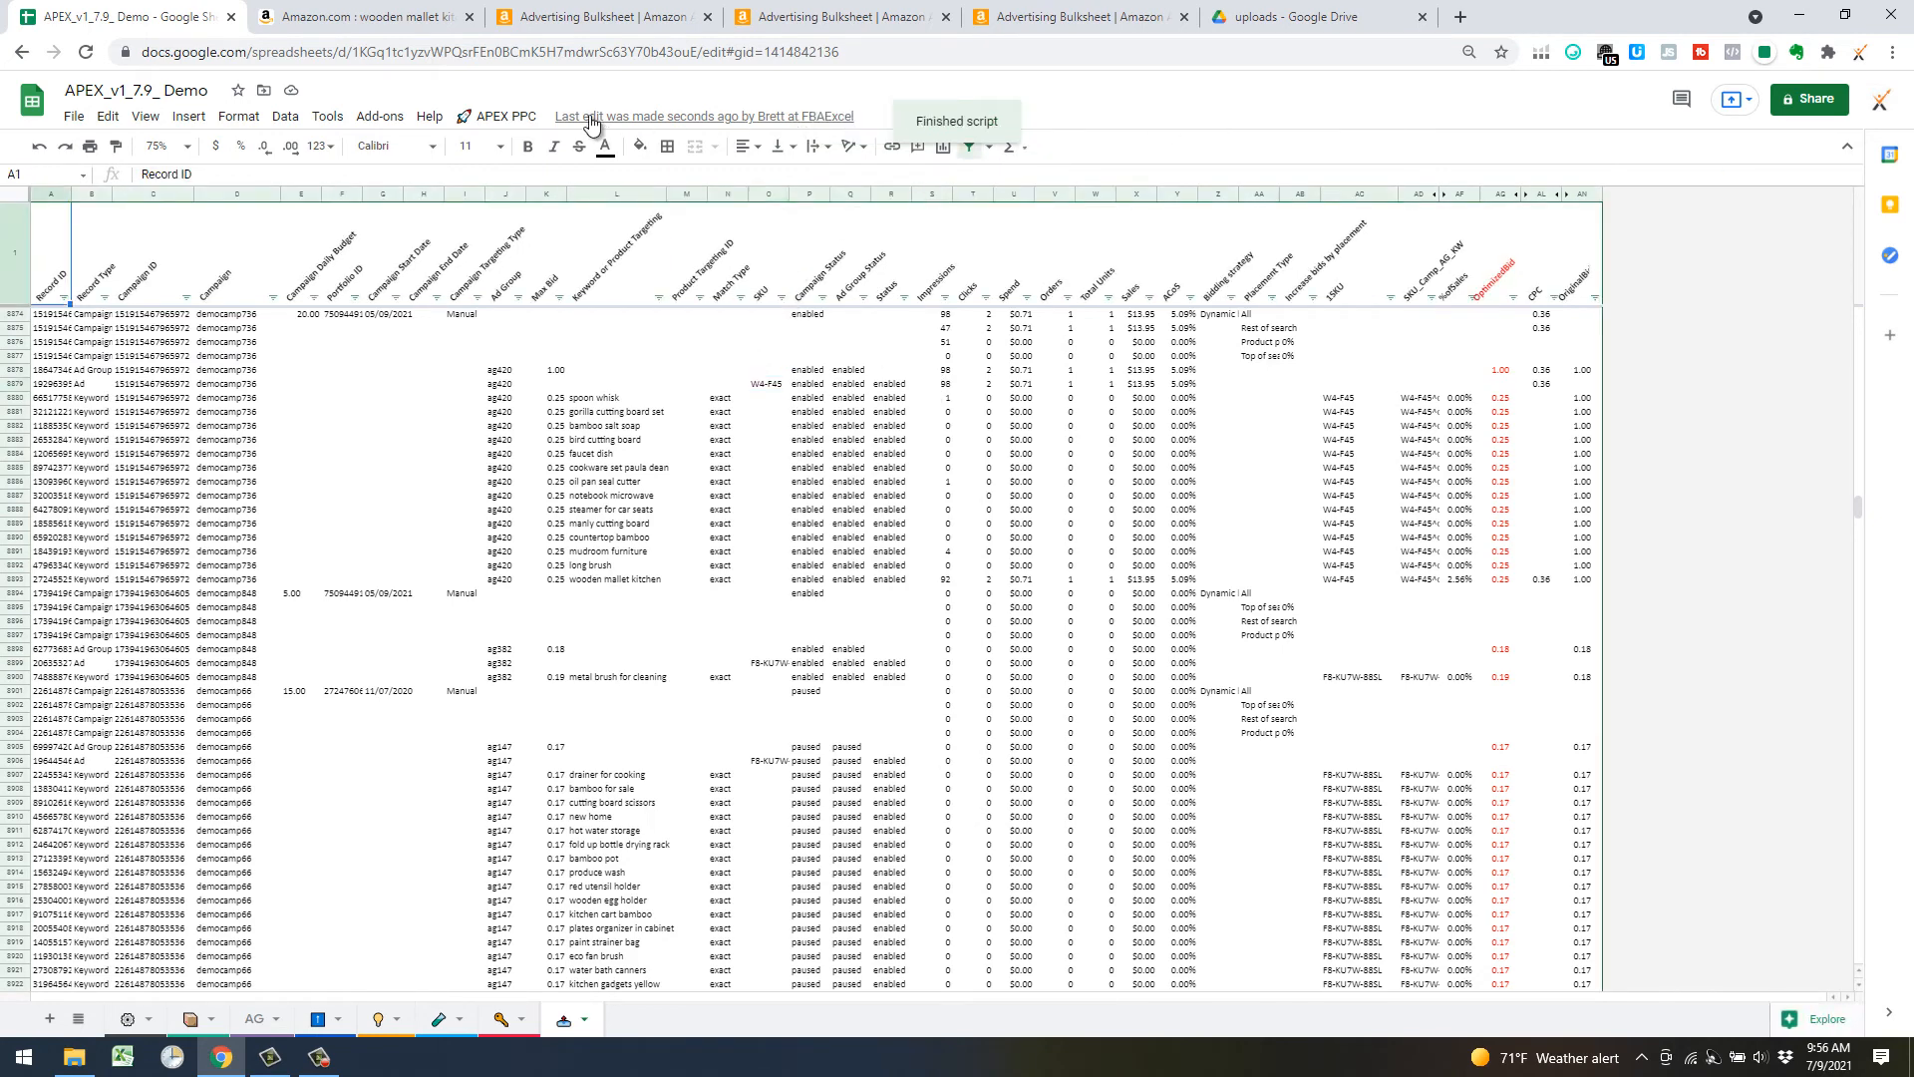
Step: Run Clean BulkFile (high) to remove all paused and placement rows, accepting the confirmation and completion dialogs
{"action": "left_click", "coordinate": [501, 117]}
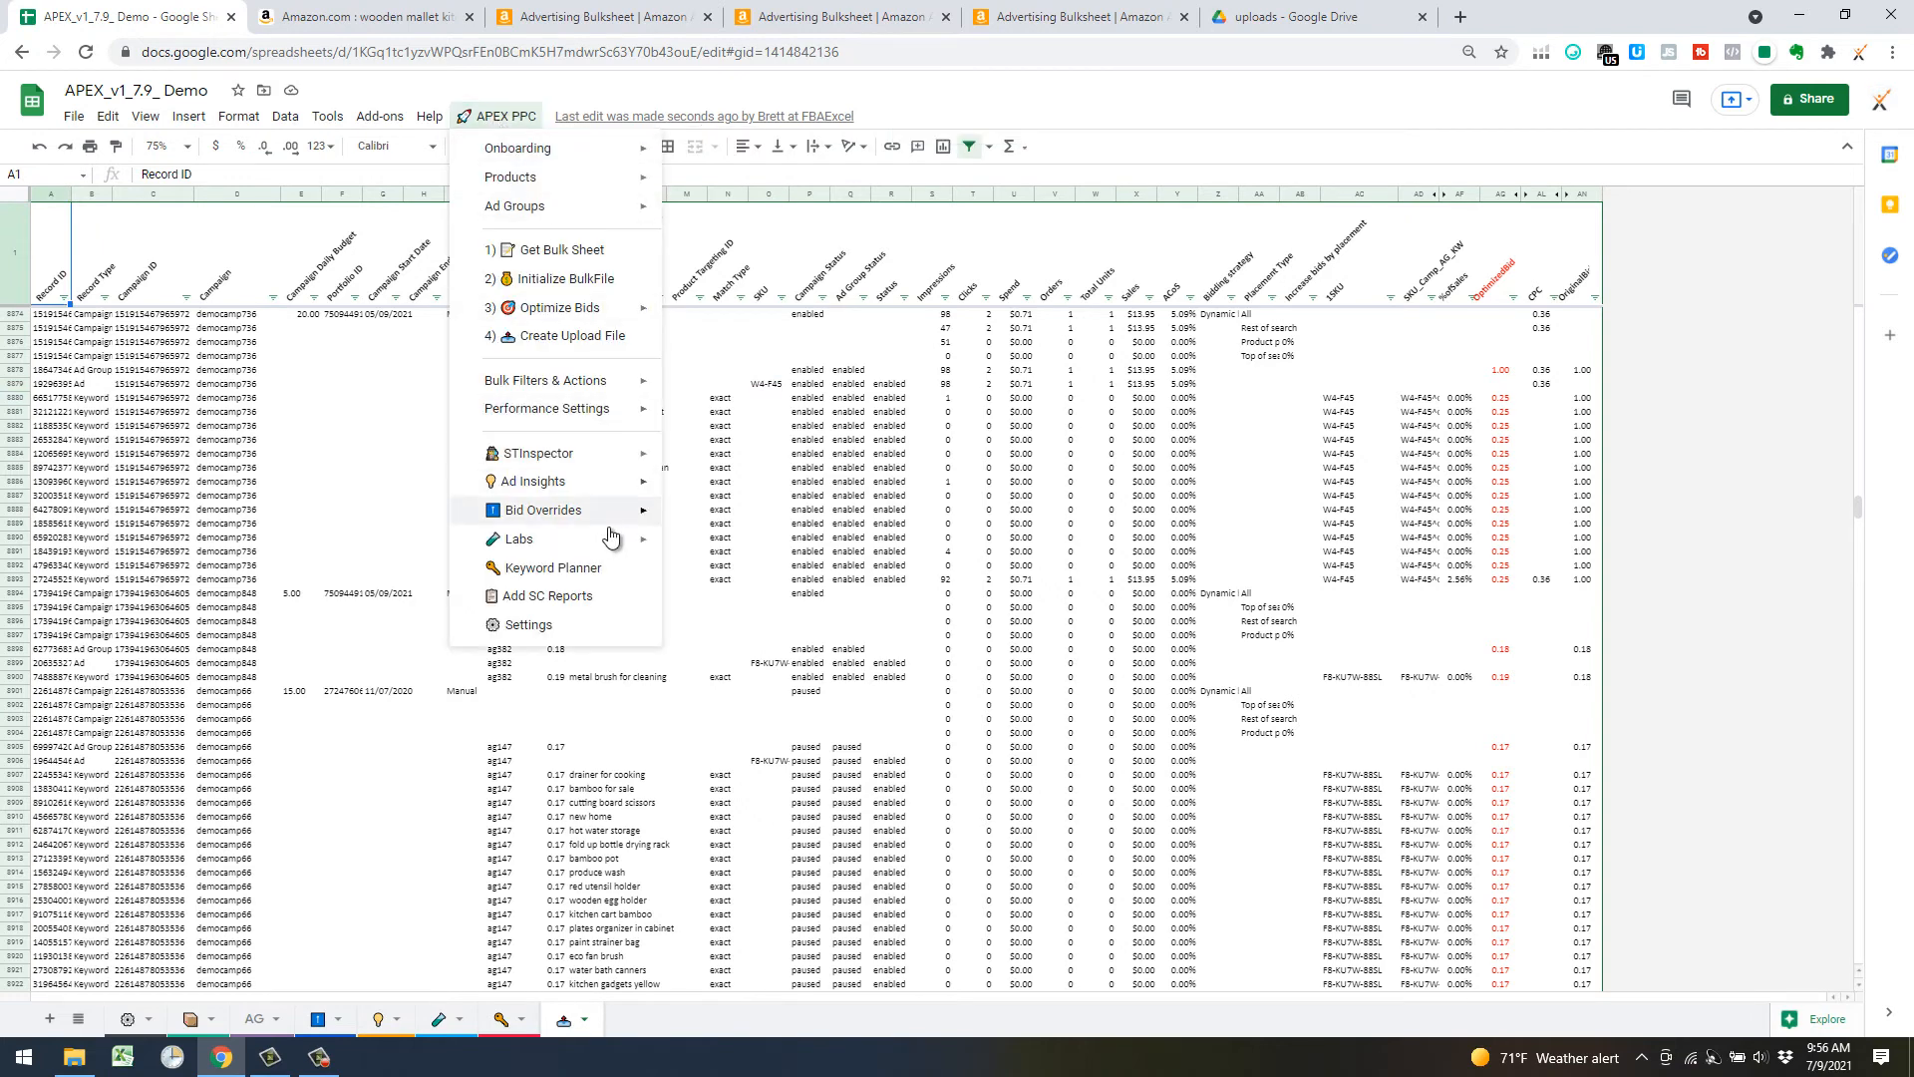
{"action": "mouse_move", "coordinate": [618, 413]}
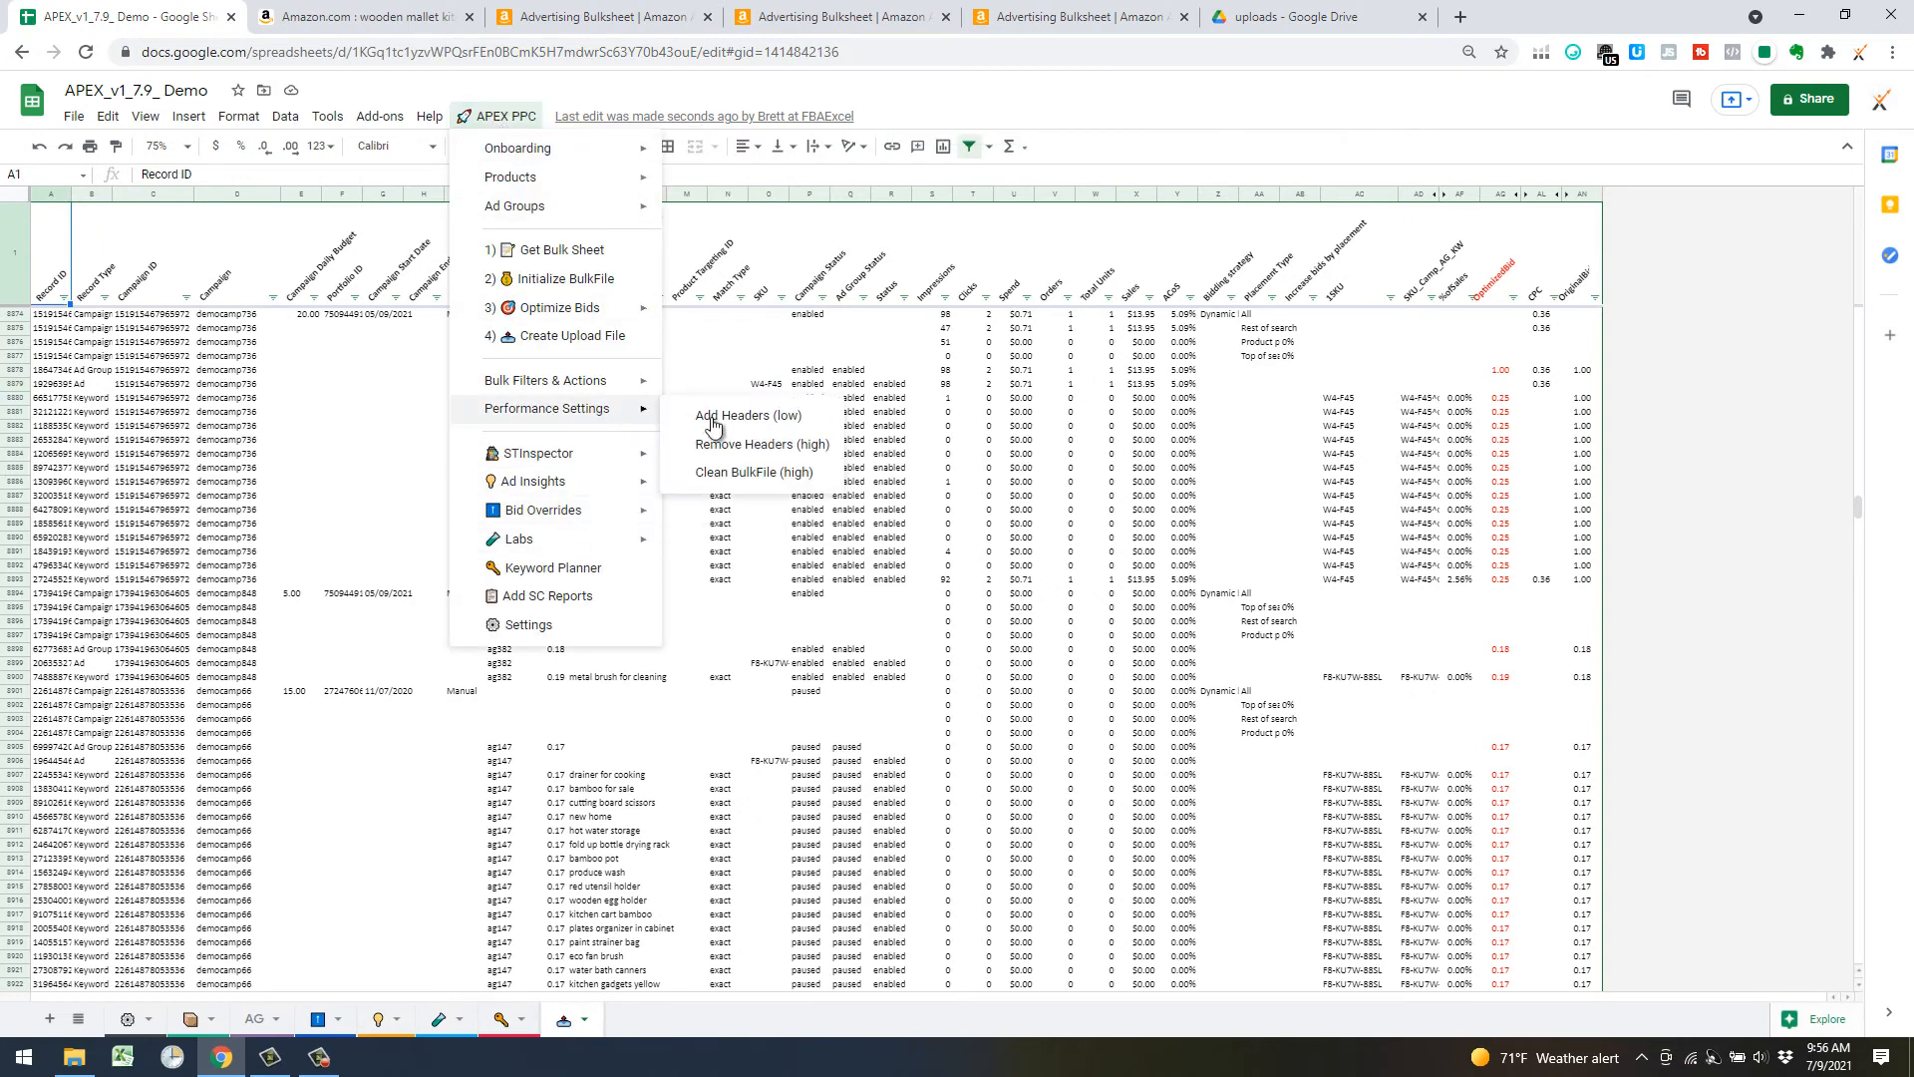
{"action": "left_click", "coordinate": [798, 473]}
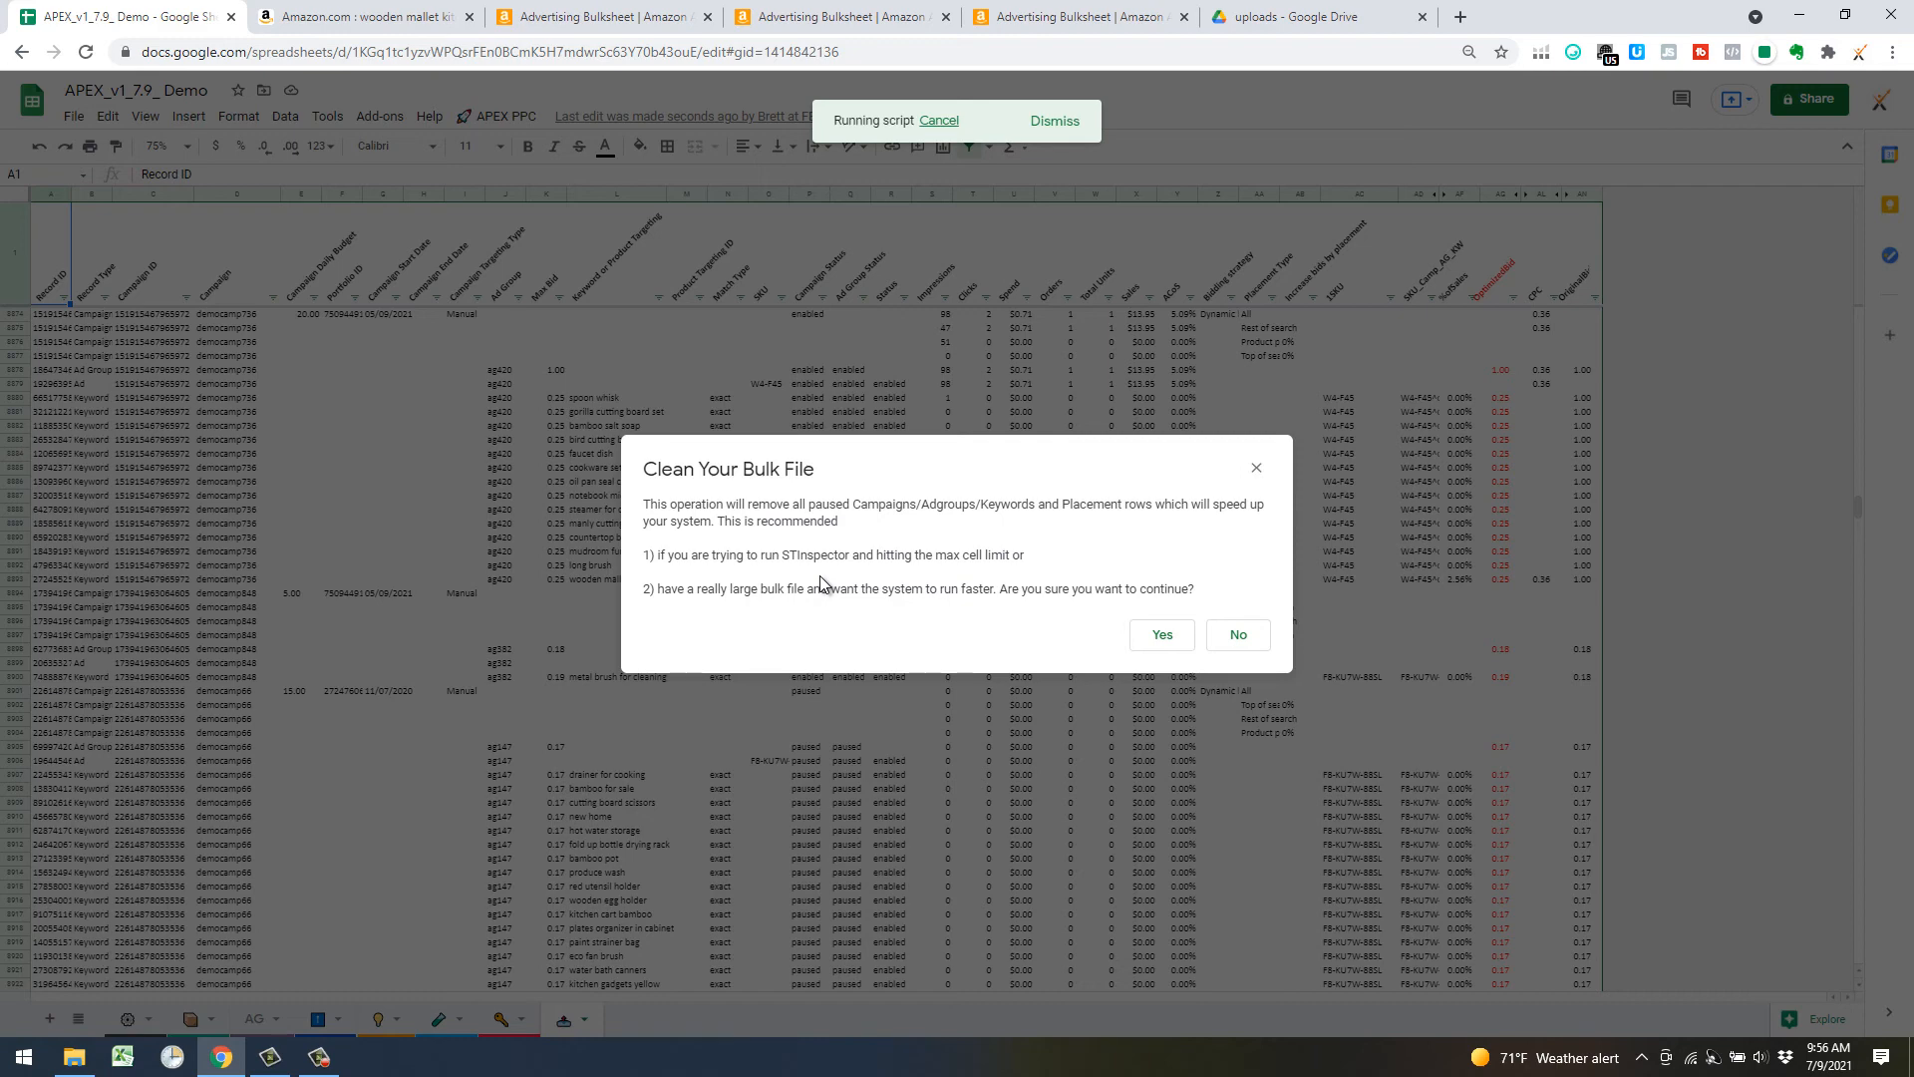
{"action": "left_click", "coordinate": [1165, 635]}
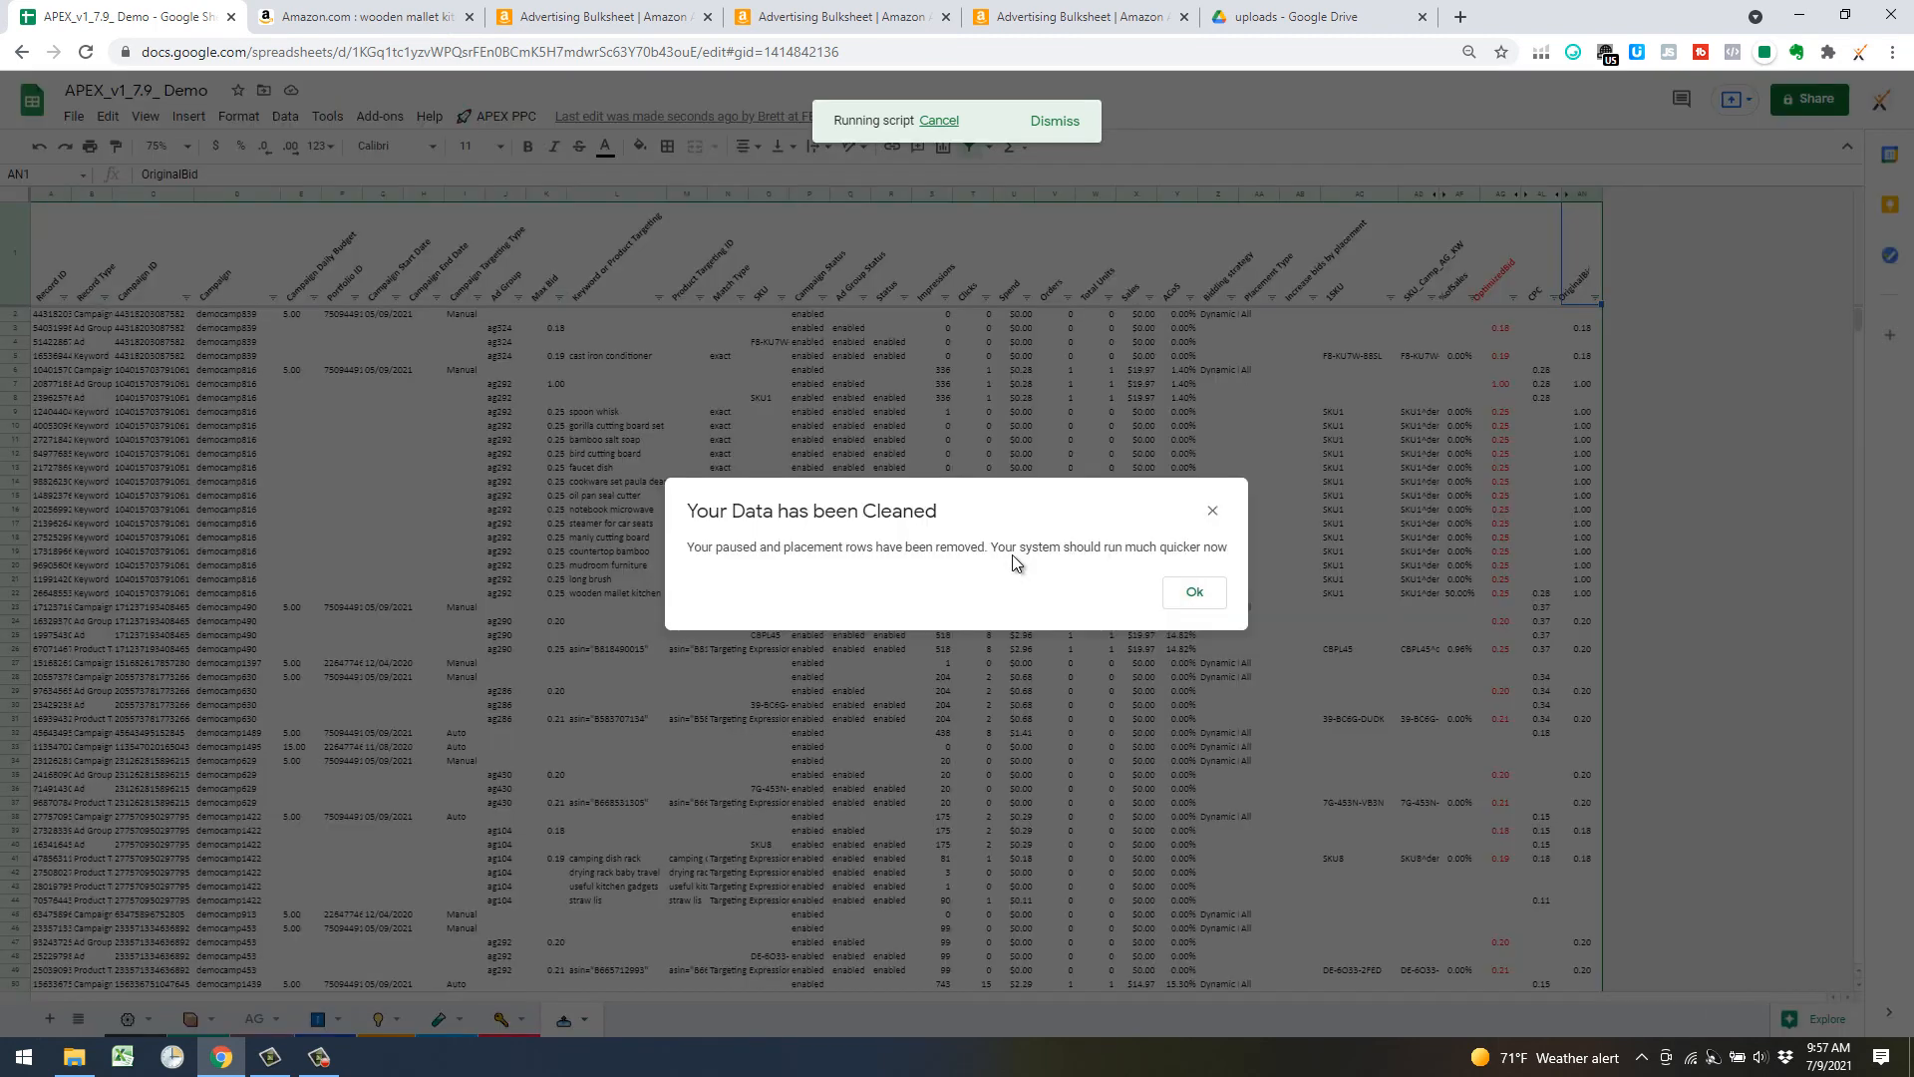
{"action": "left_click", "coordinate": [1205, 592]}
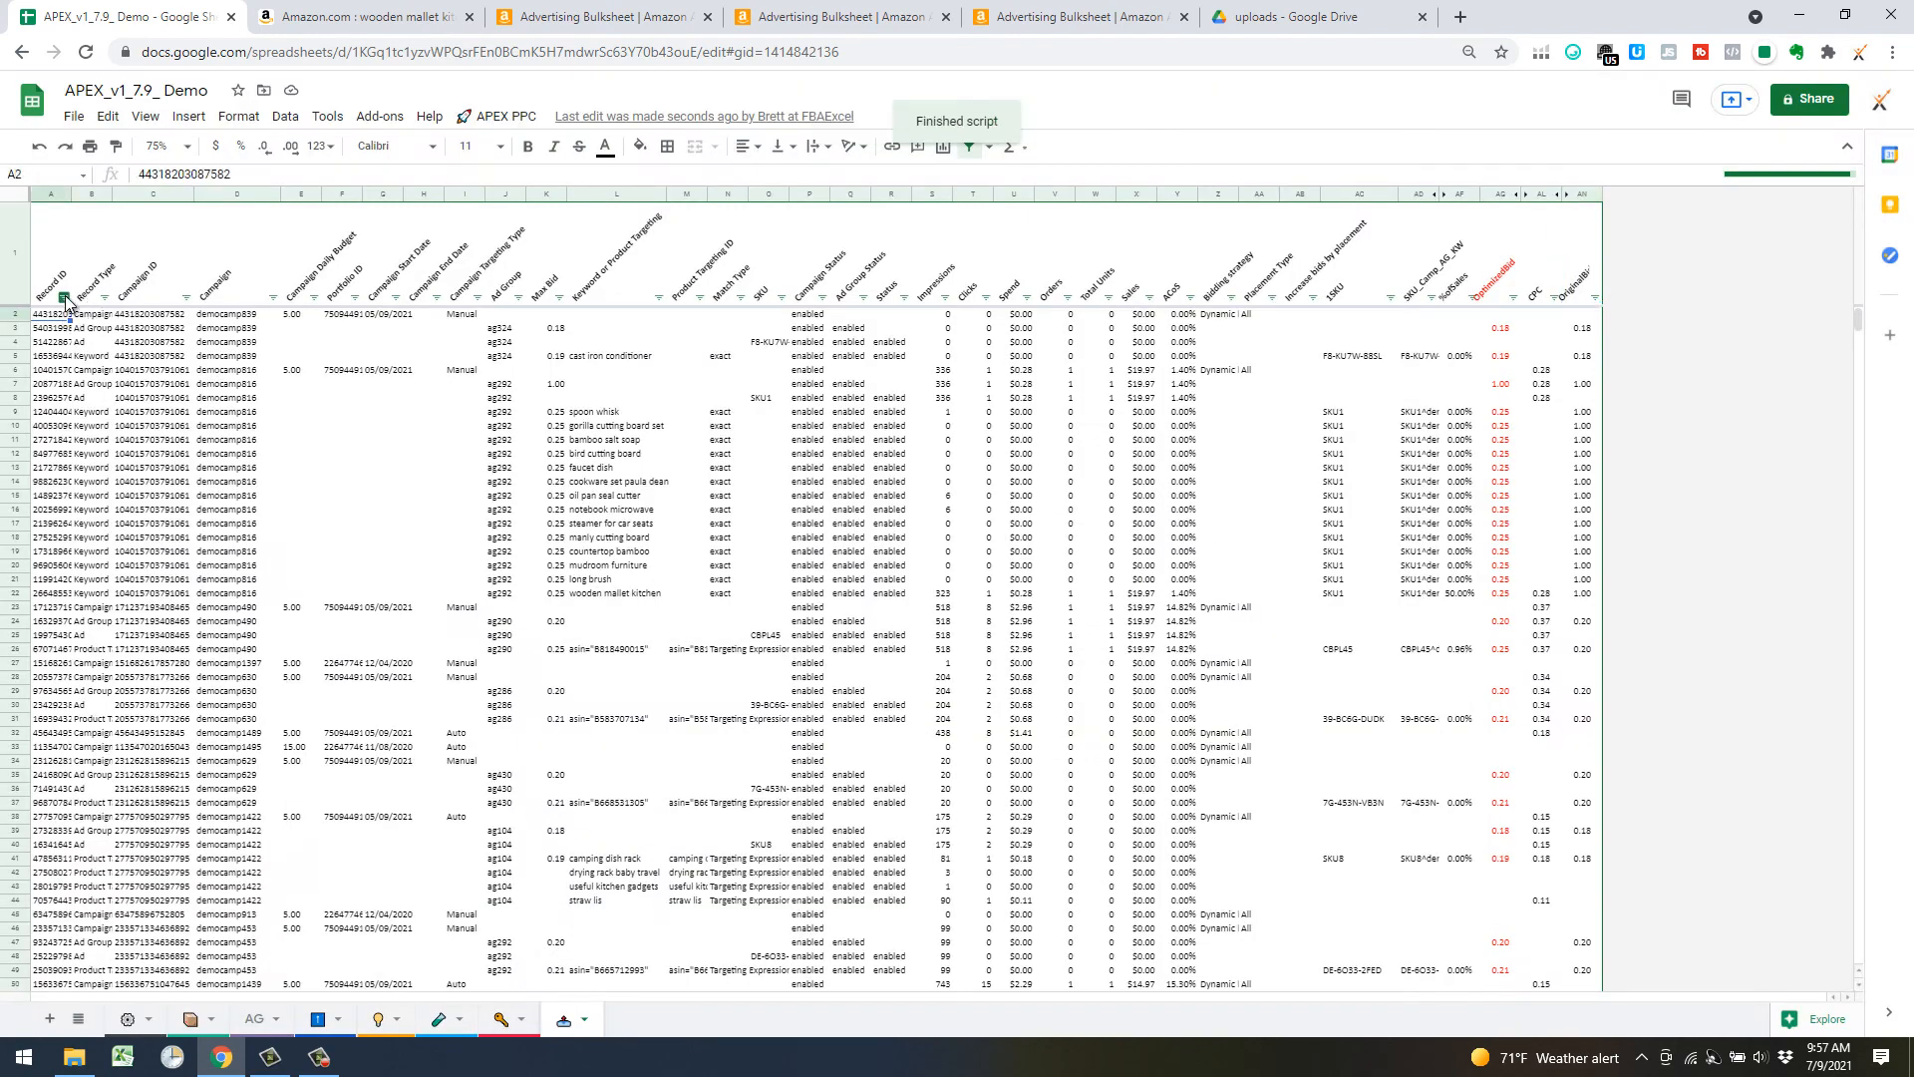
Step: Select the full Record ID column from its first record to check the row count, then return to the first rows and deselect the range
{"action": "key", "text": "ctrl+shift+Down"}
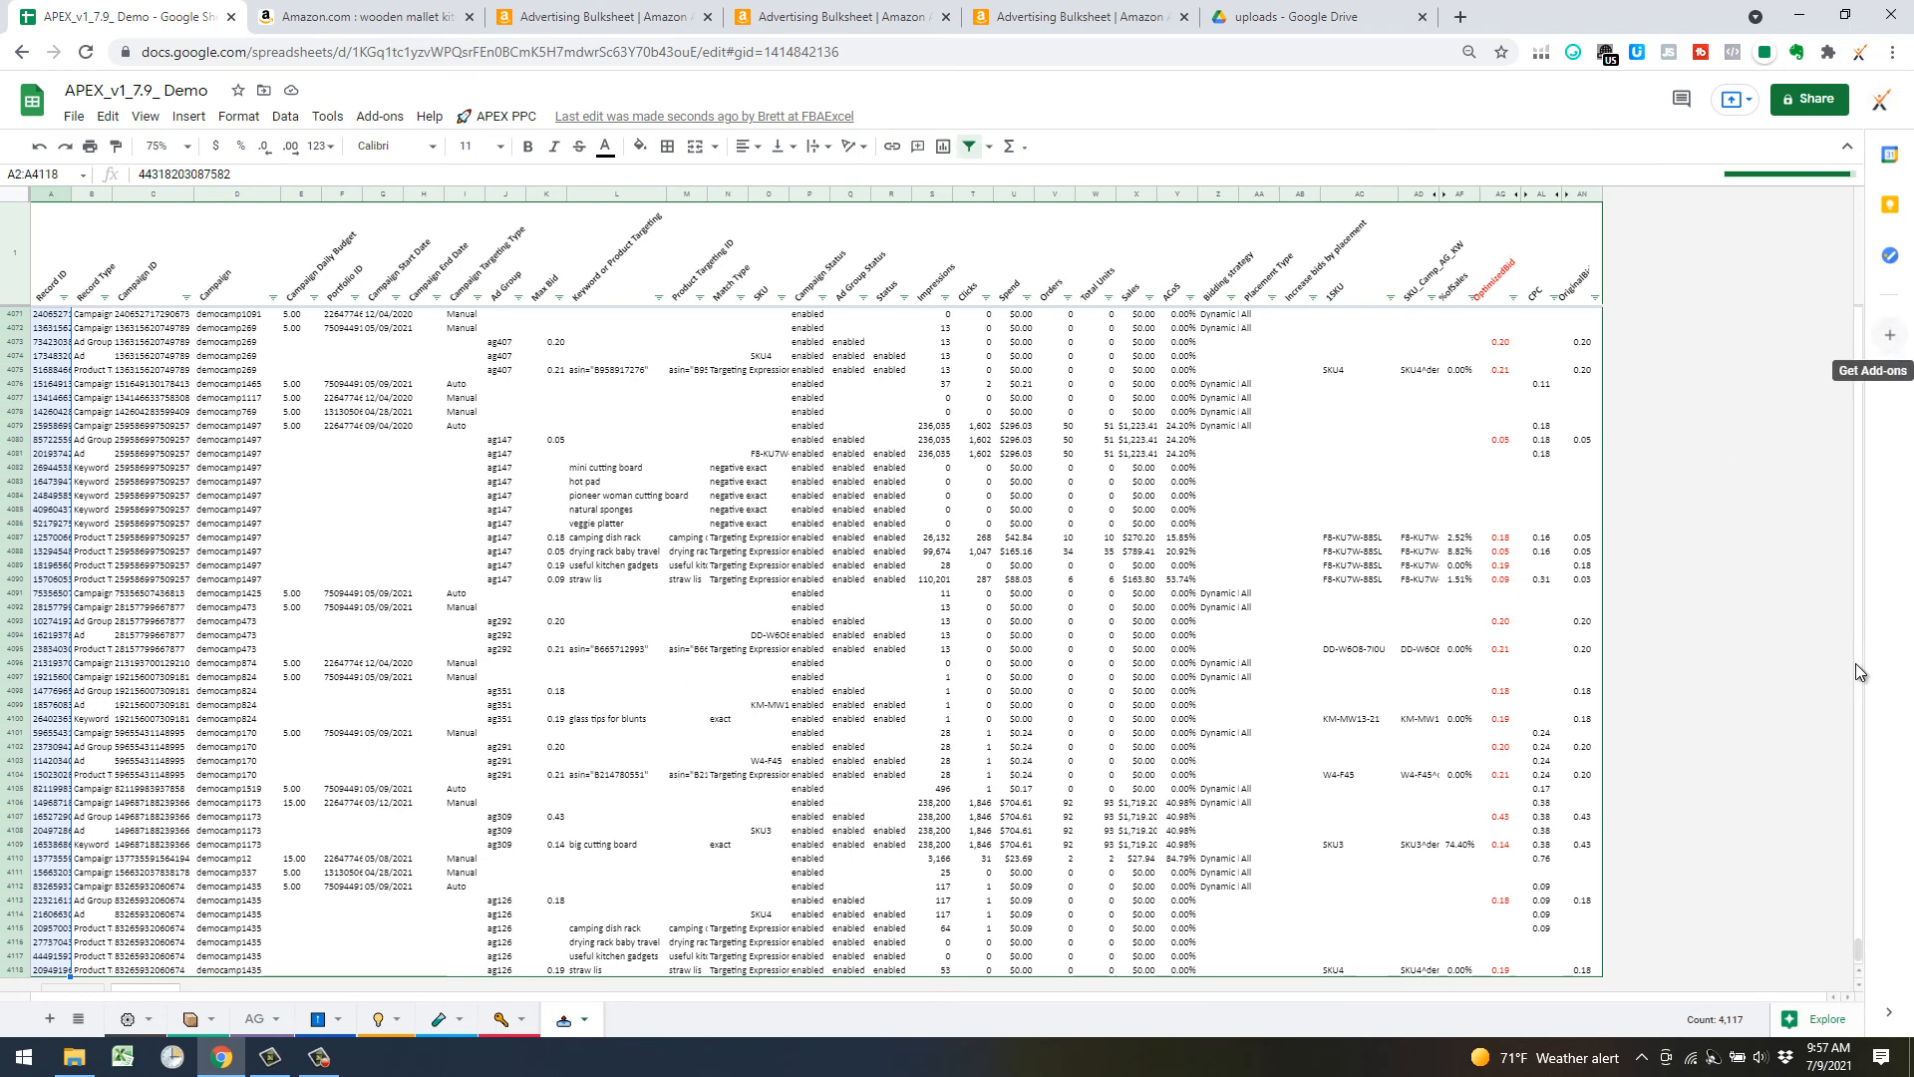
{"action": "left_click_drag", "start_coordinate": [1852, 945], "coordinate": [1861, 295]}
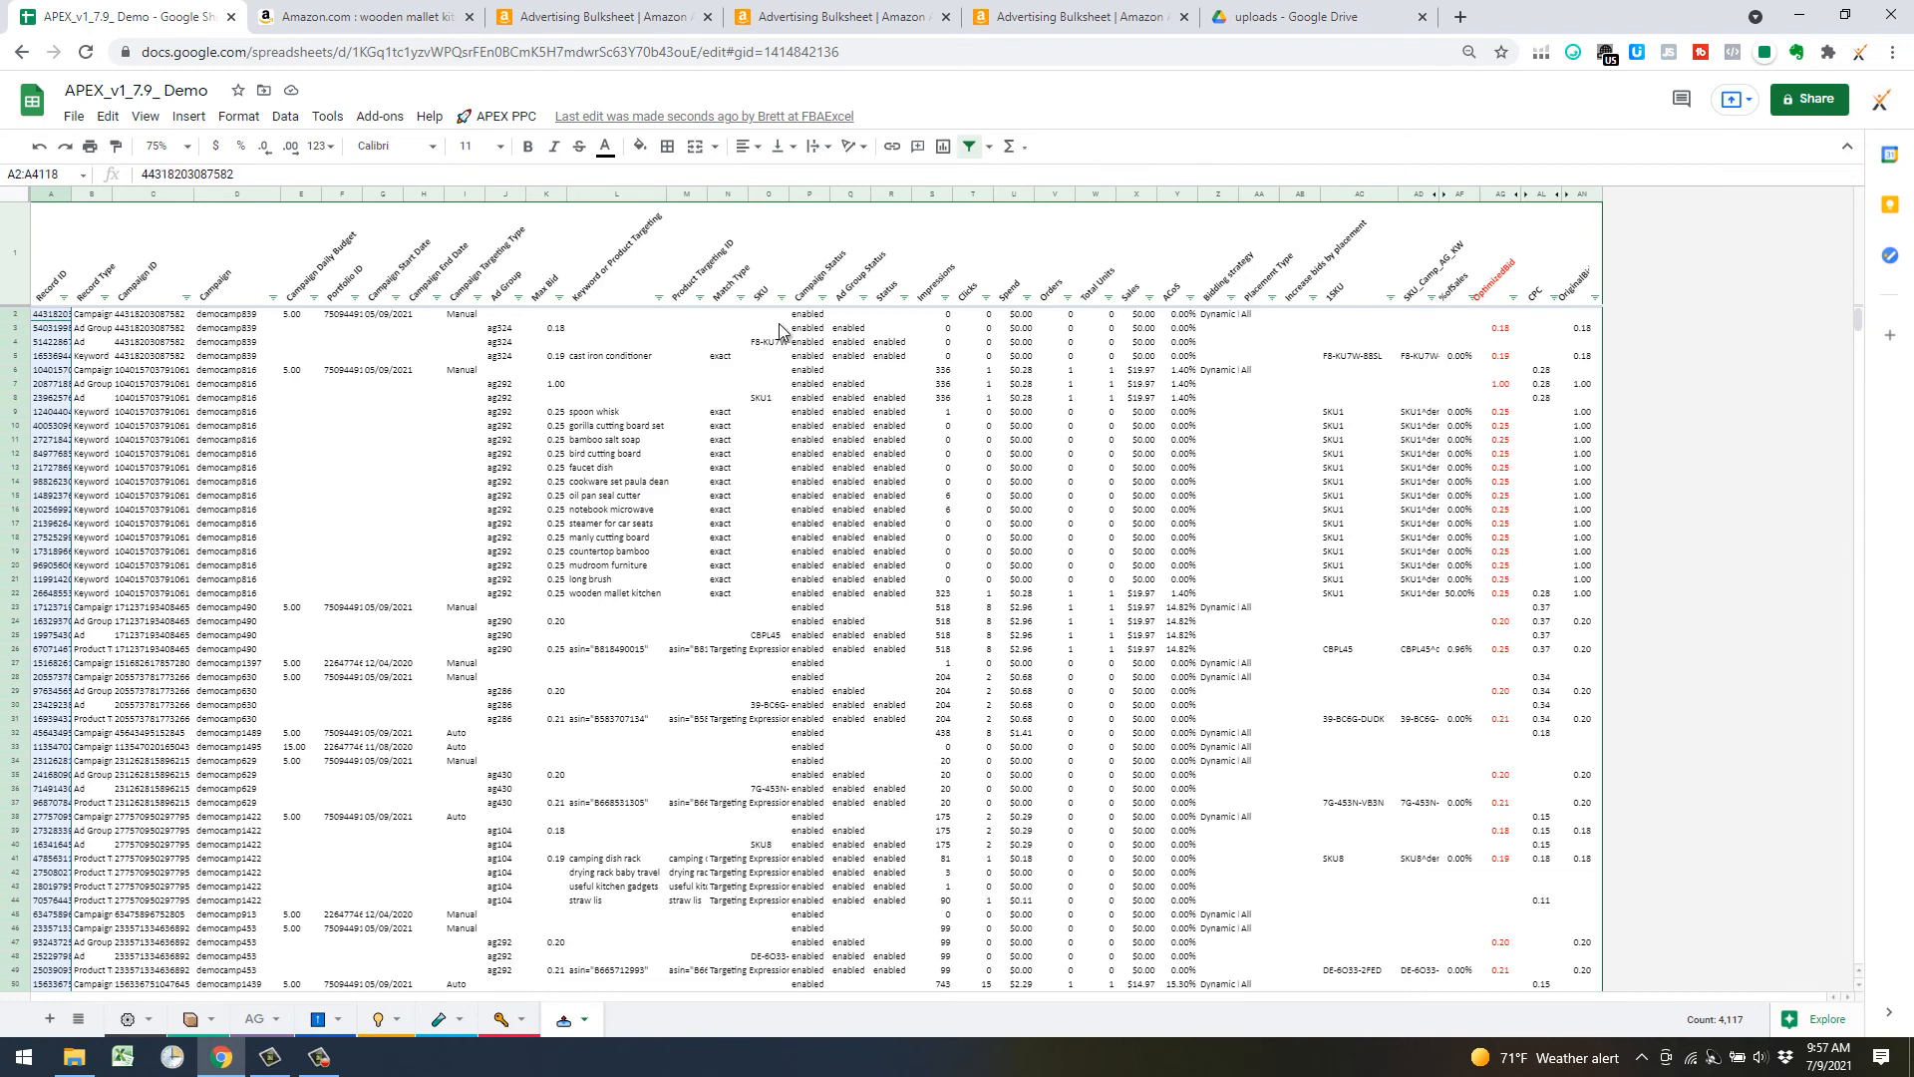
{"action": "left_click", "coordinate": [513, 481]}
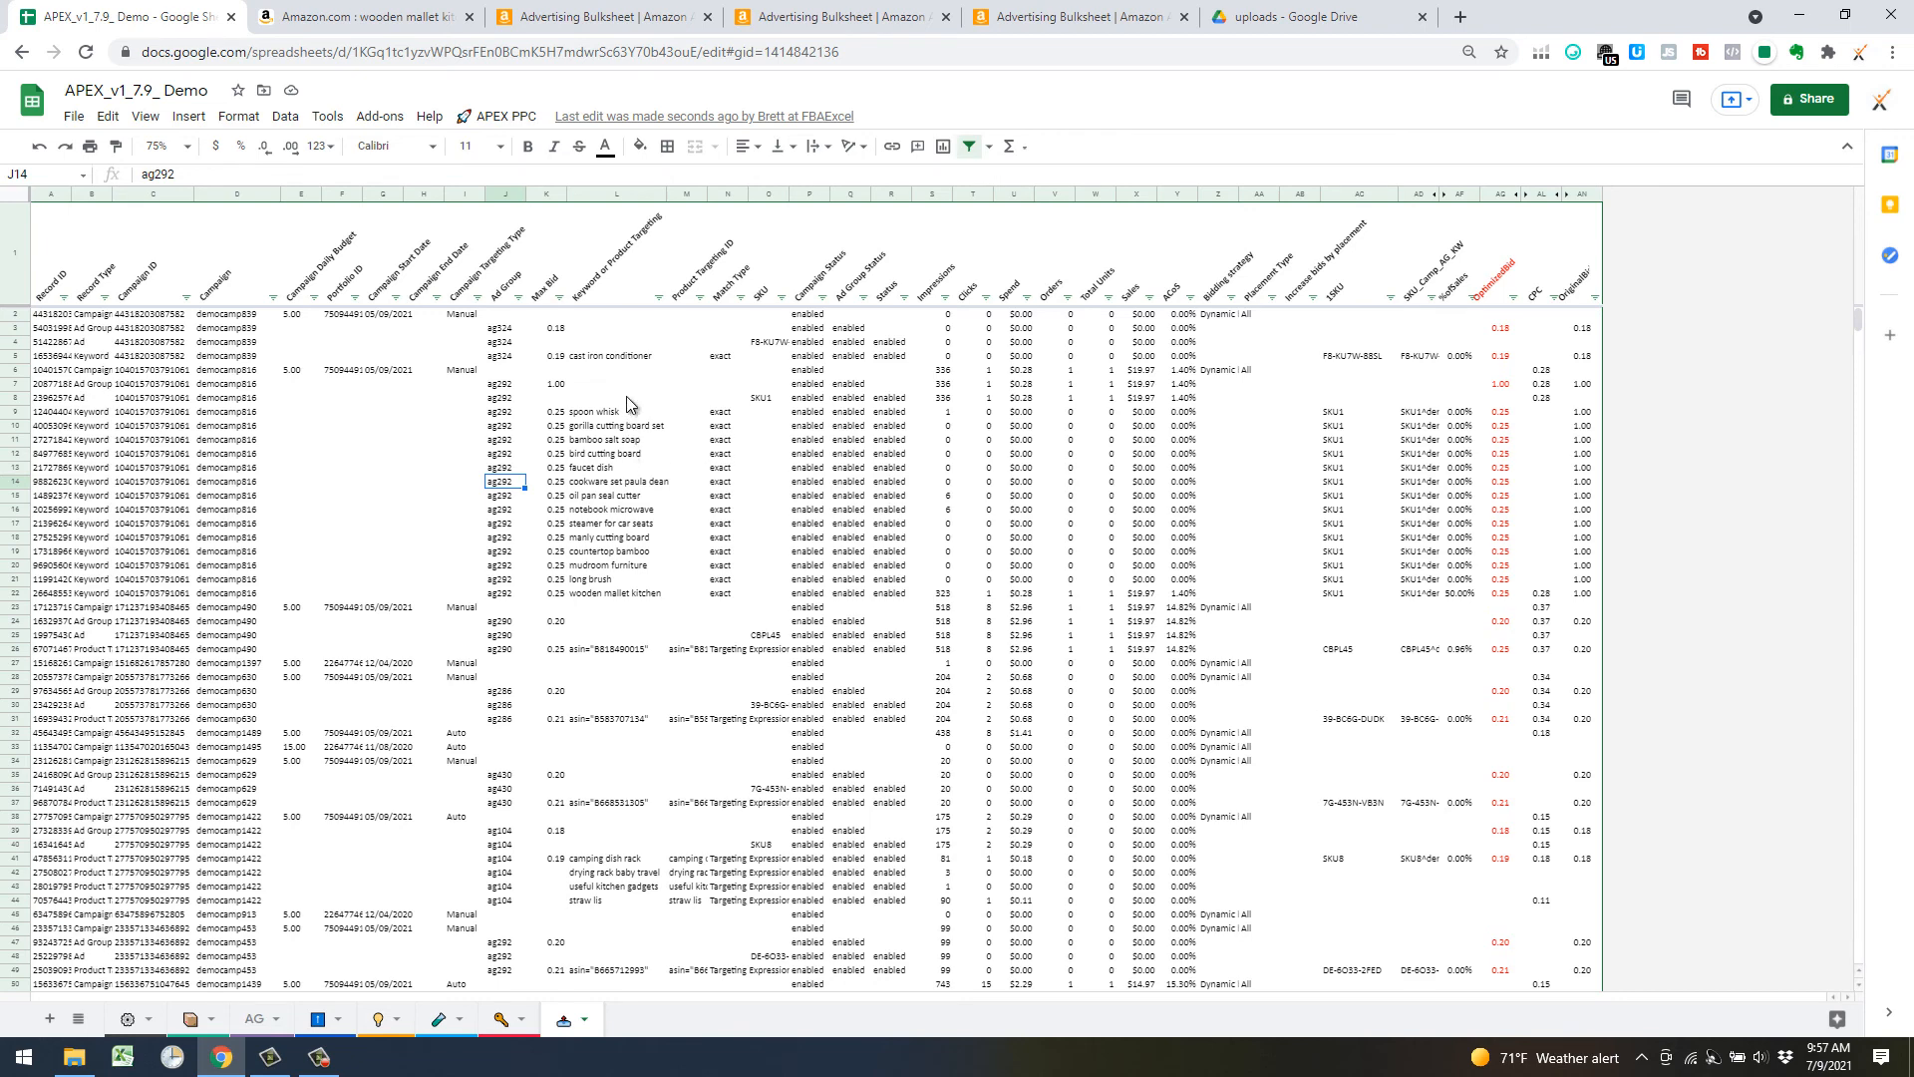
Step: Run Add Headers (low) from the performance settings to highlight the campaign rows as header rows
{"action": "left_click", "coordinate": [467, 116]}
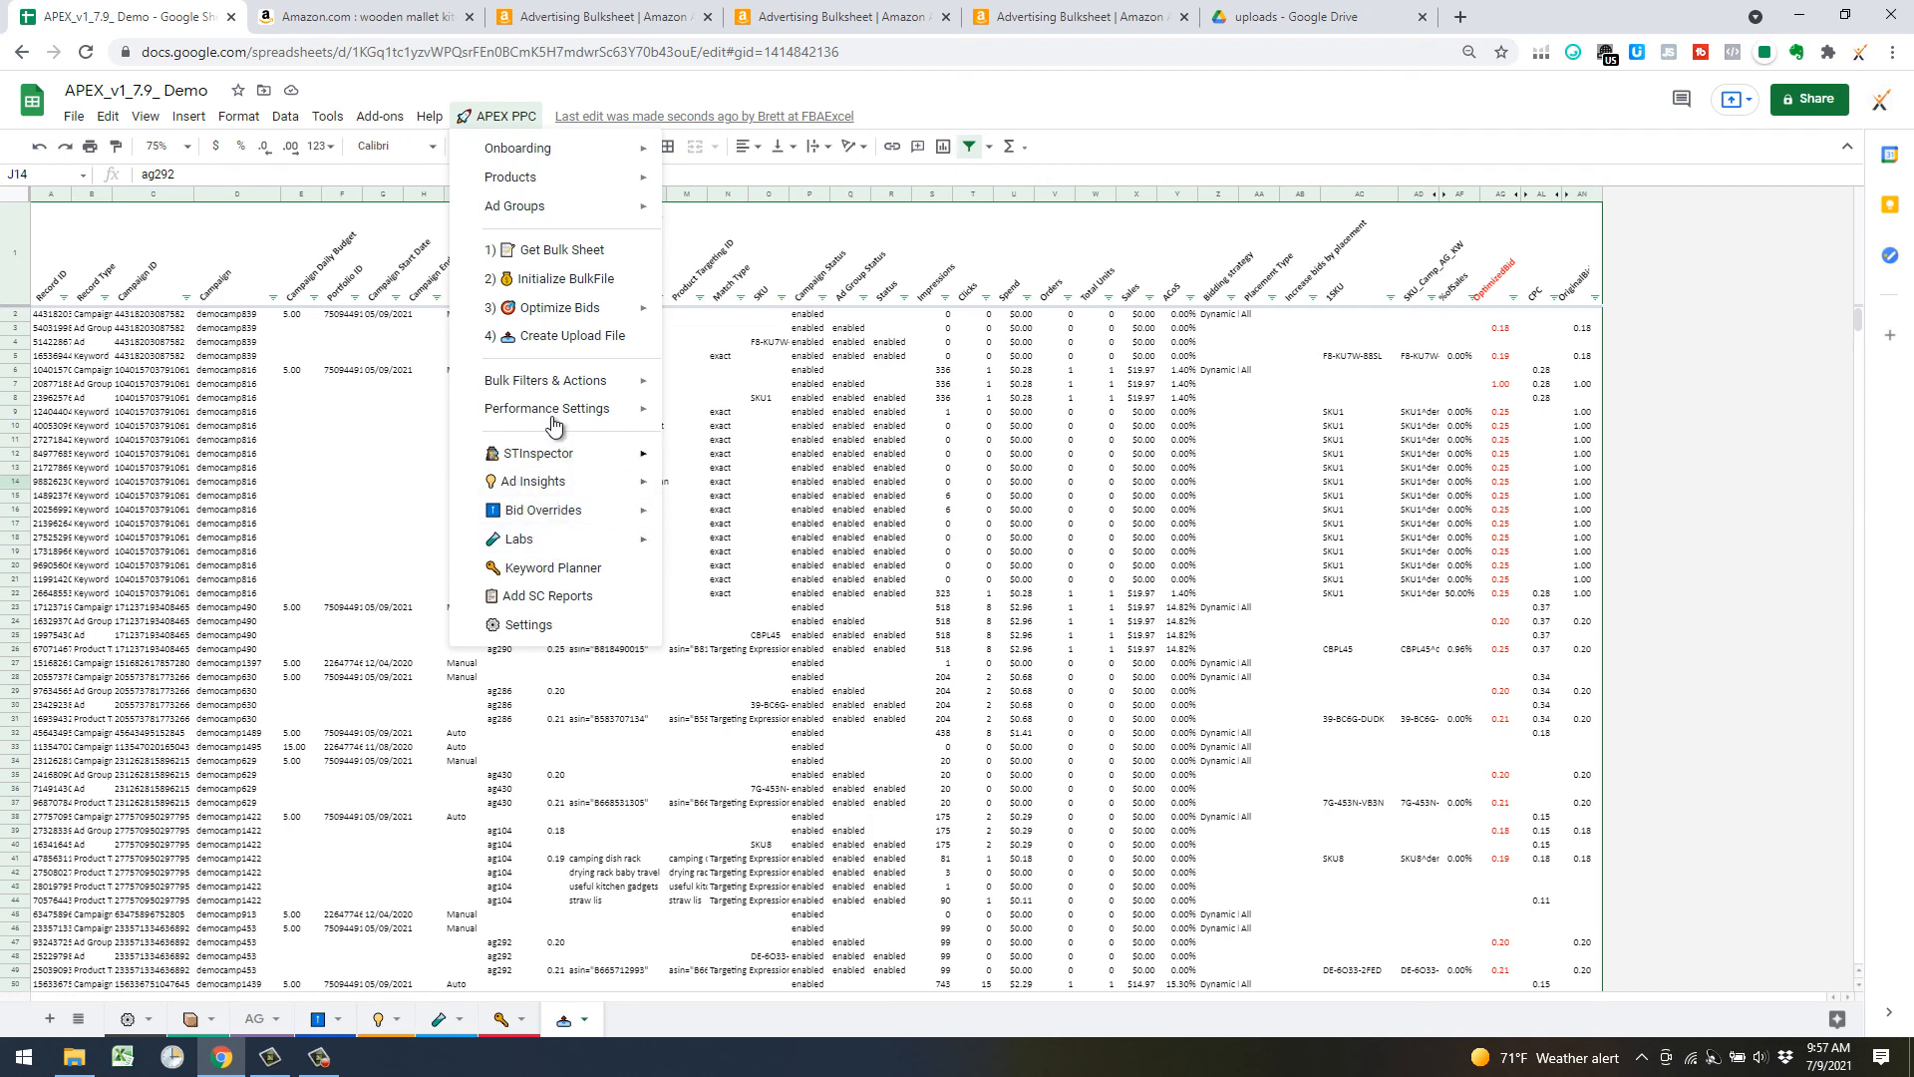
{"action": "mouse_move", "coordinate": [562, 417]}
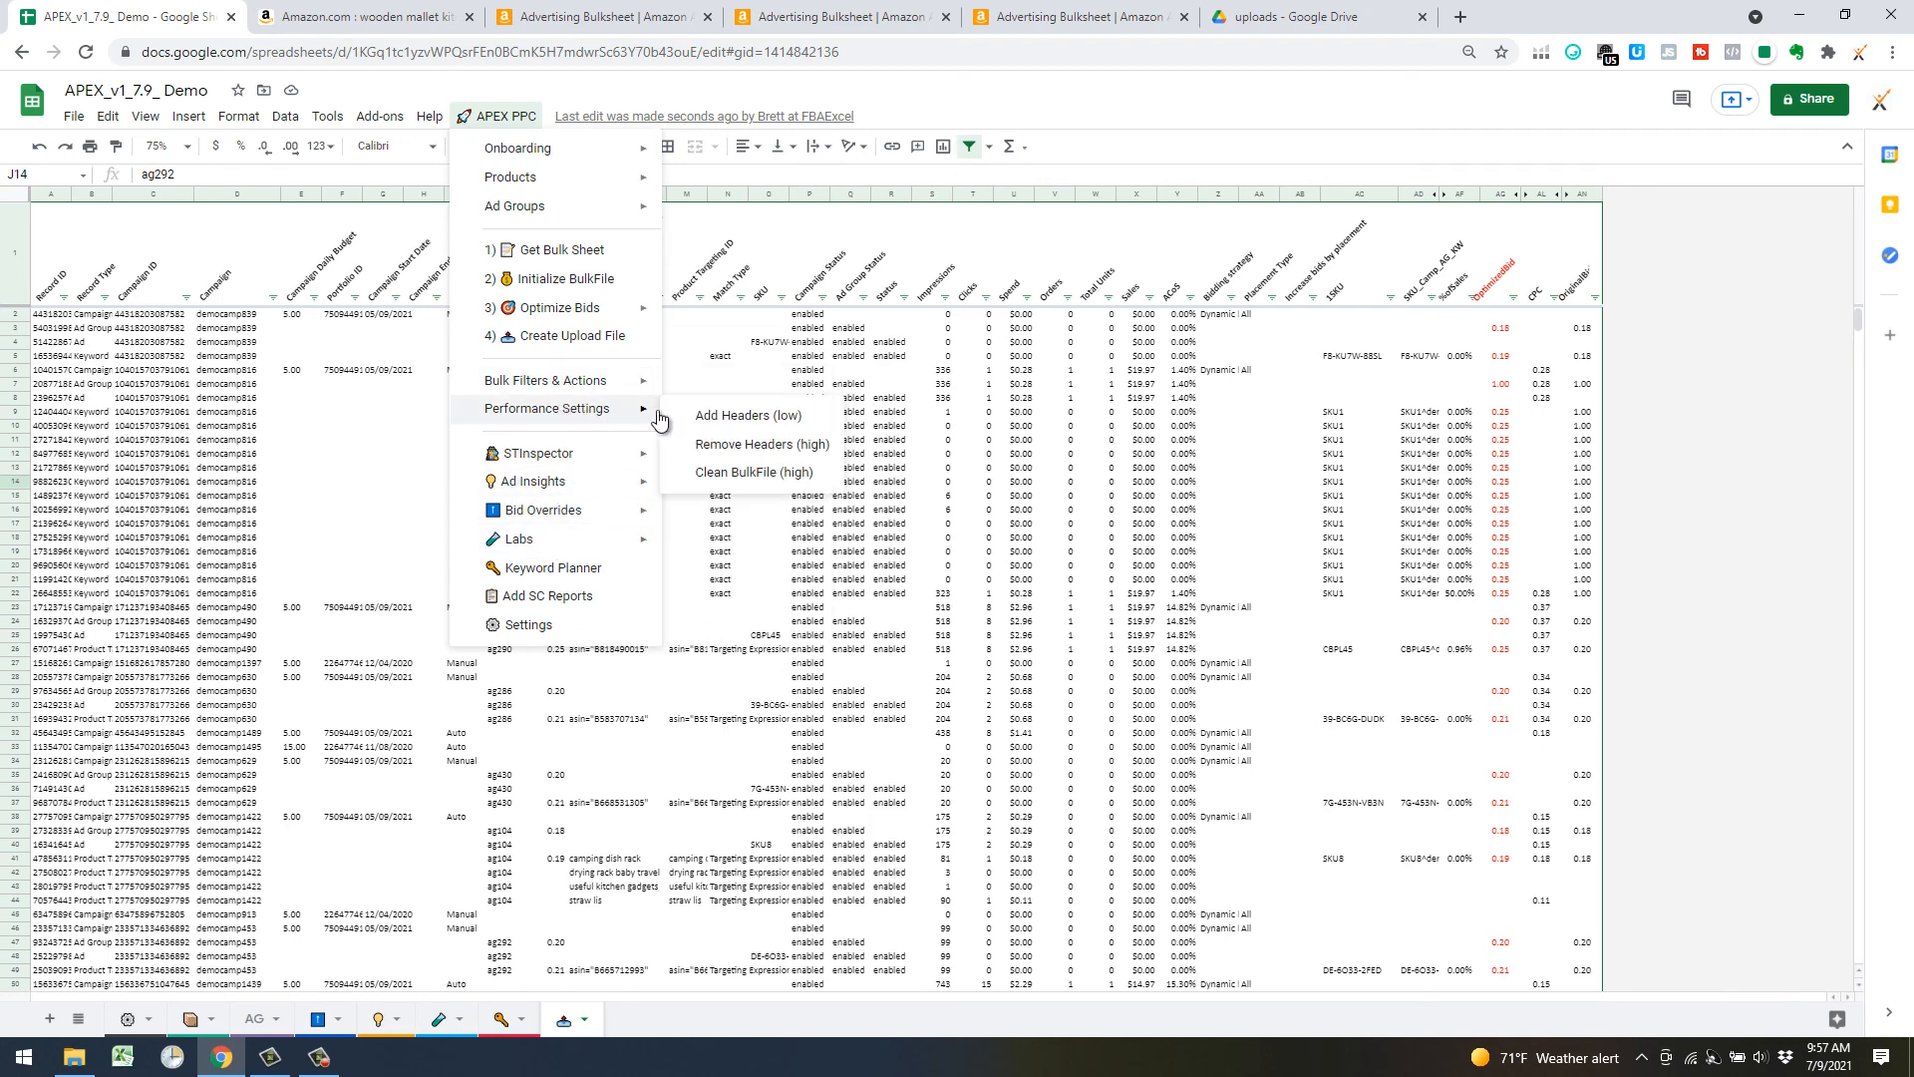
{"action": "left_click", "coordinate": [726, 419]}
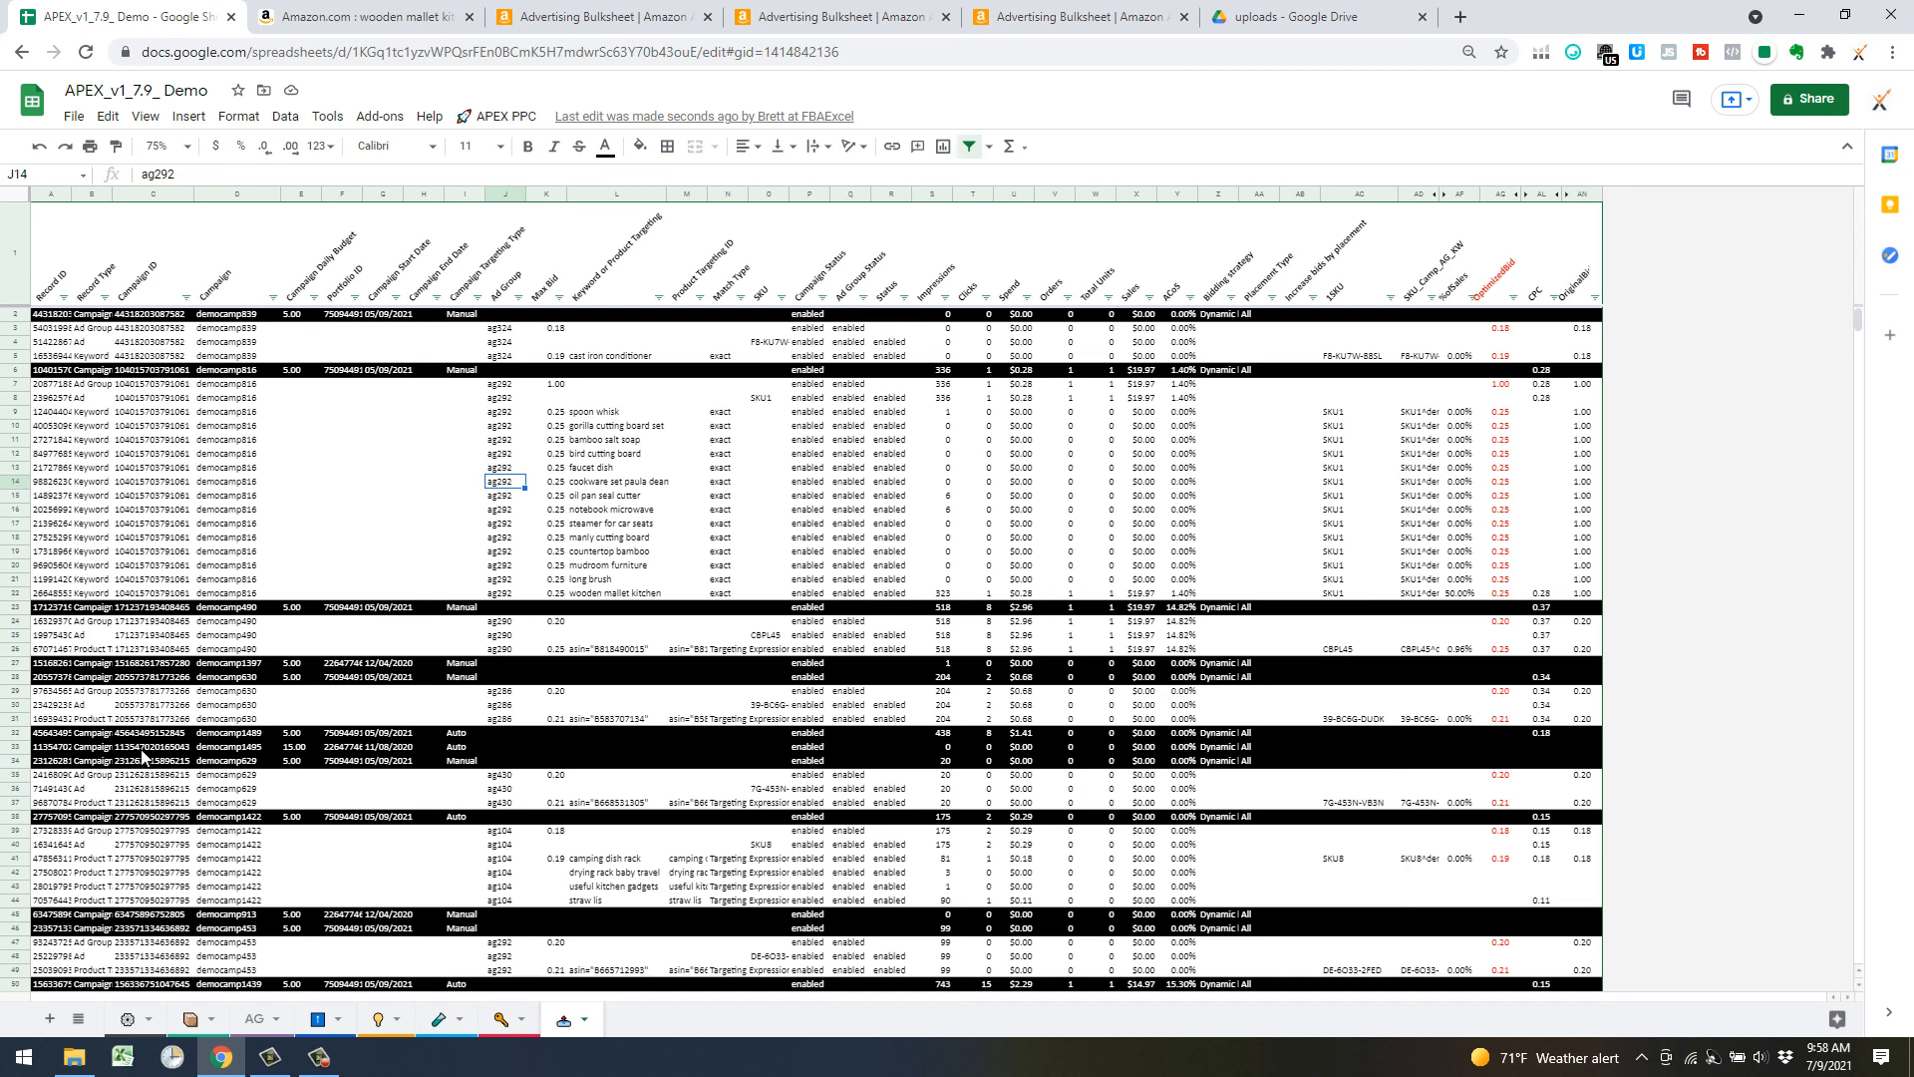
{"action": "left_click", "coordinate": [650, 455]}
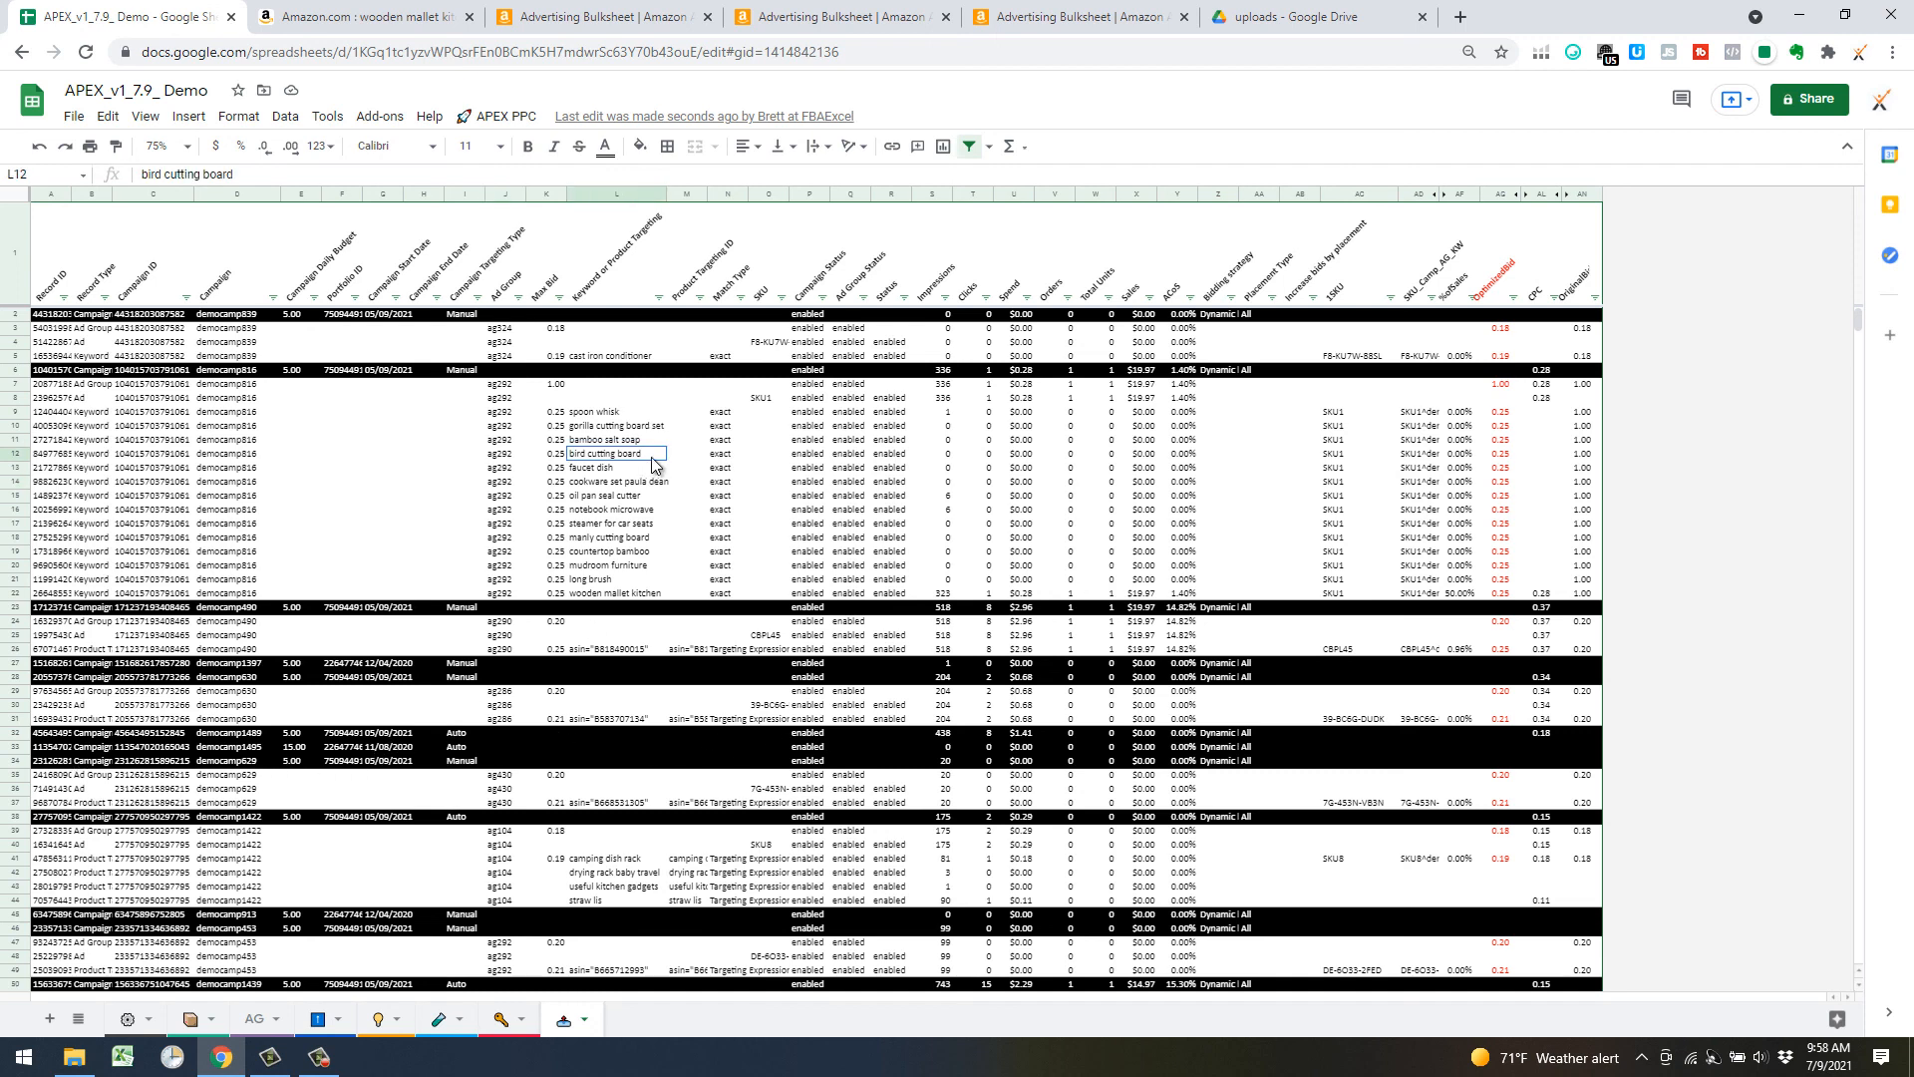
Step: Run Remove Headers (high) from the performance settings to clear the black formatting from the campaign rows
{"action": "left_click", "coordinate": [499, 116]}
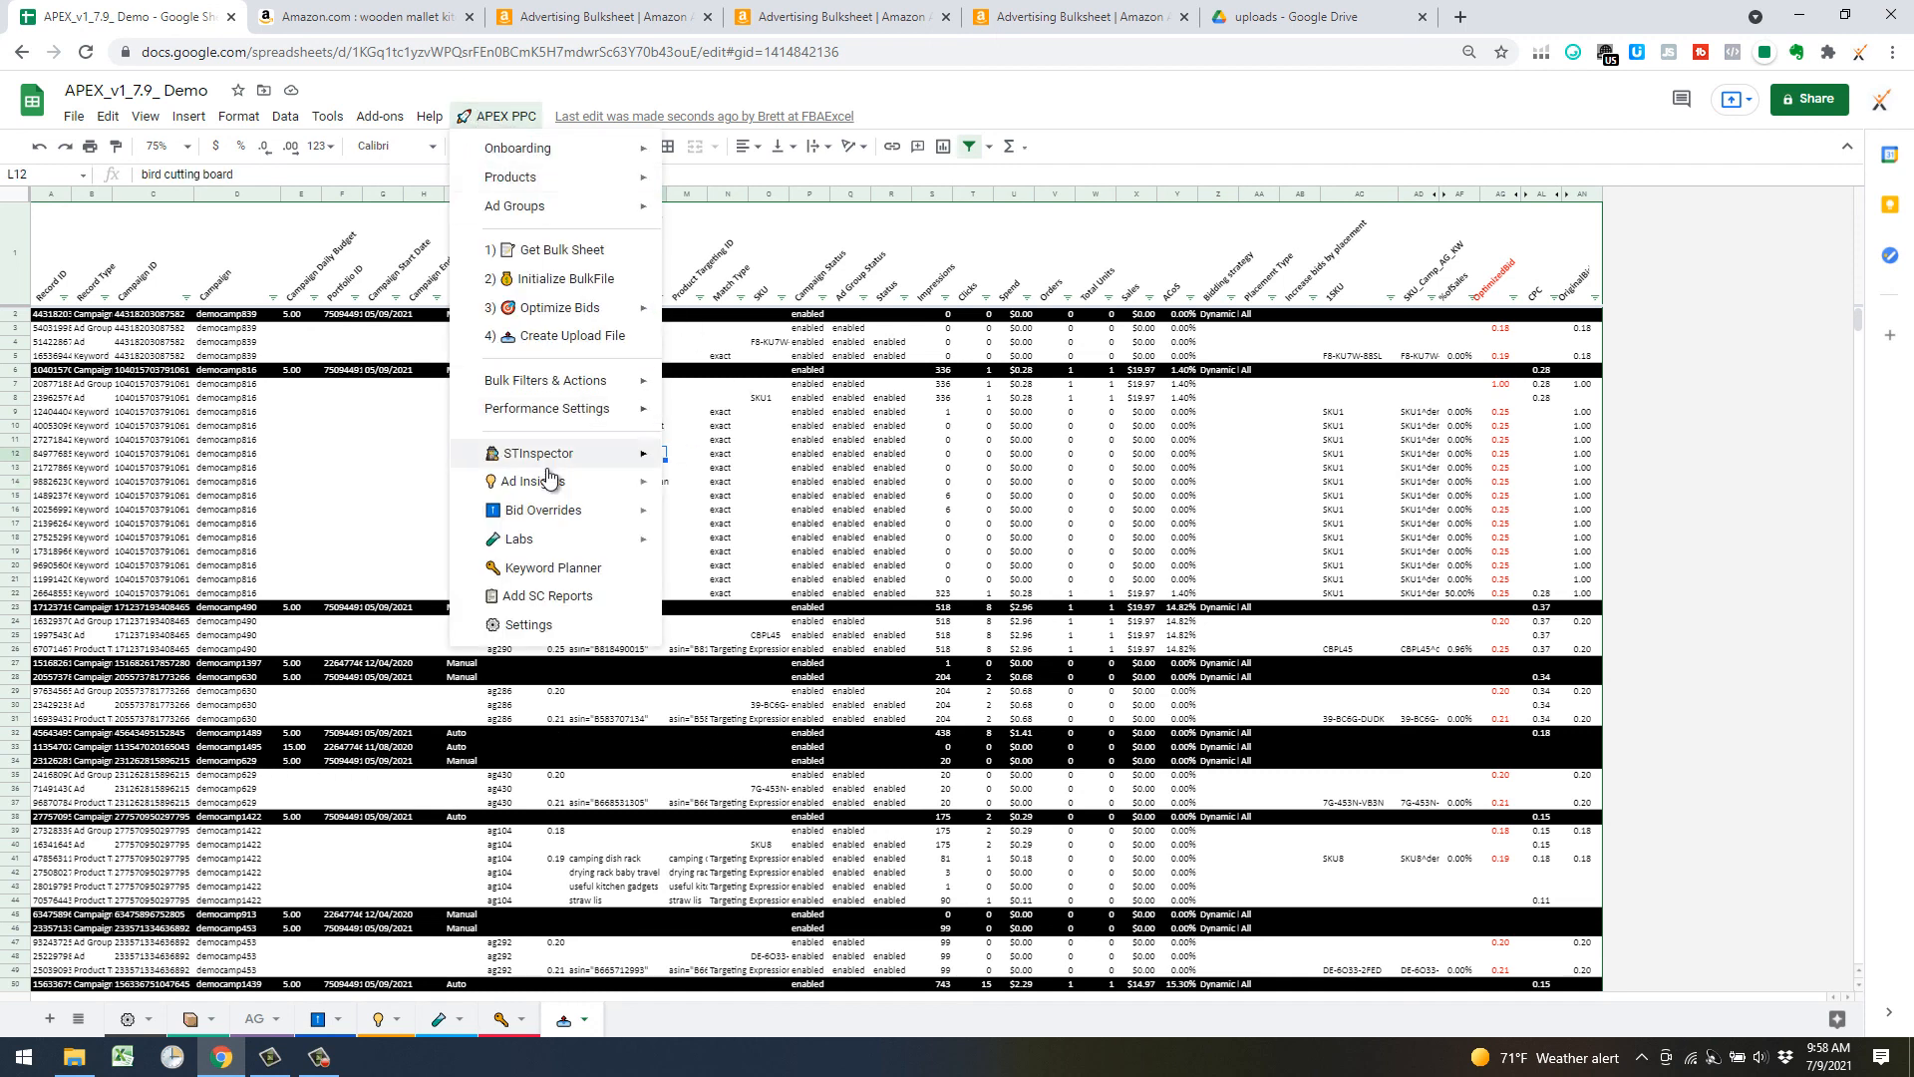
{"action": "mouse_move", "coordinate": [584, 415]}
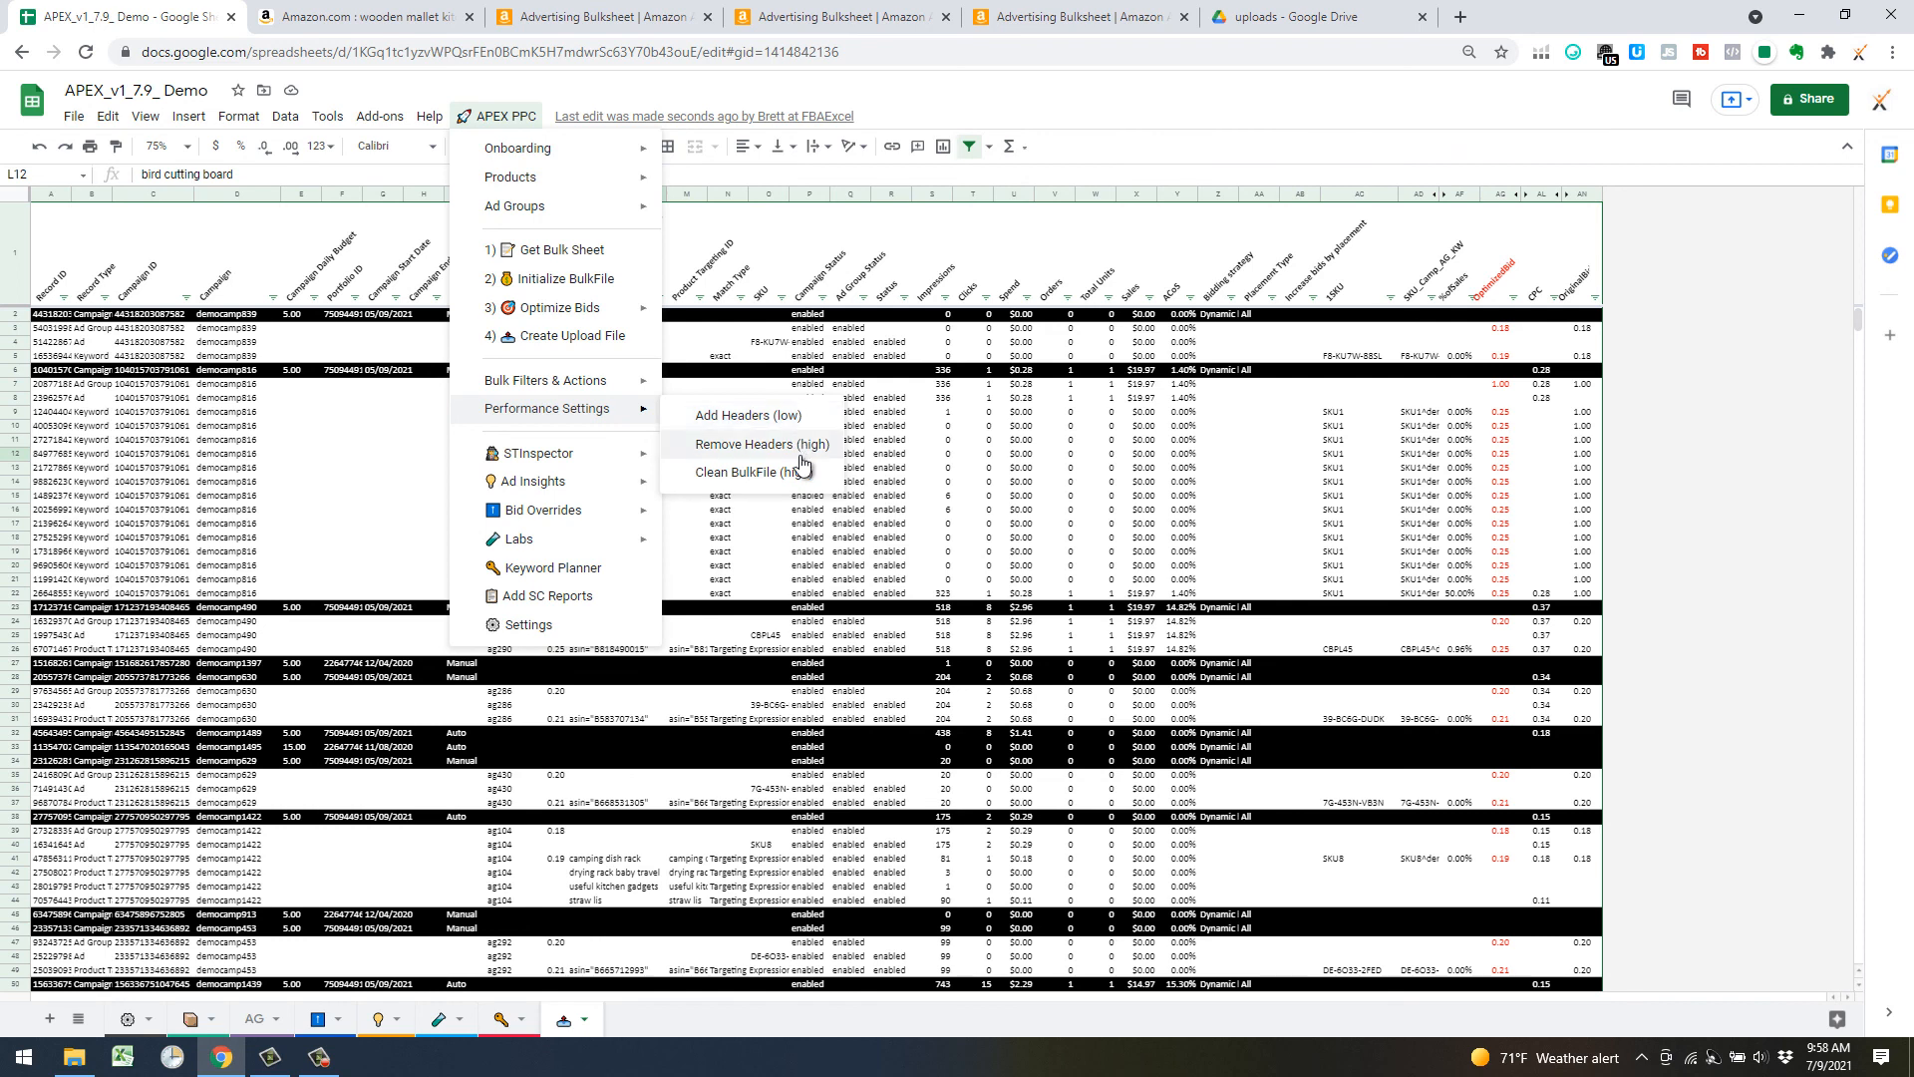
{"action": "left_click", "coordinate": [766, 446]}
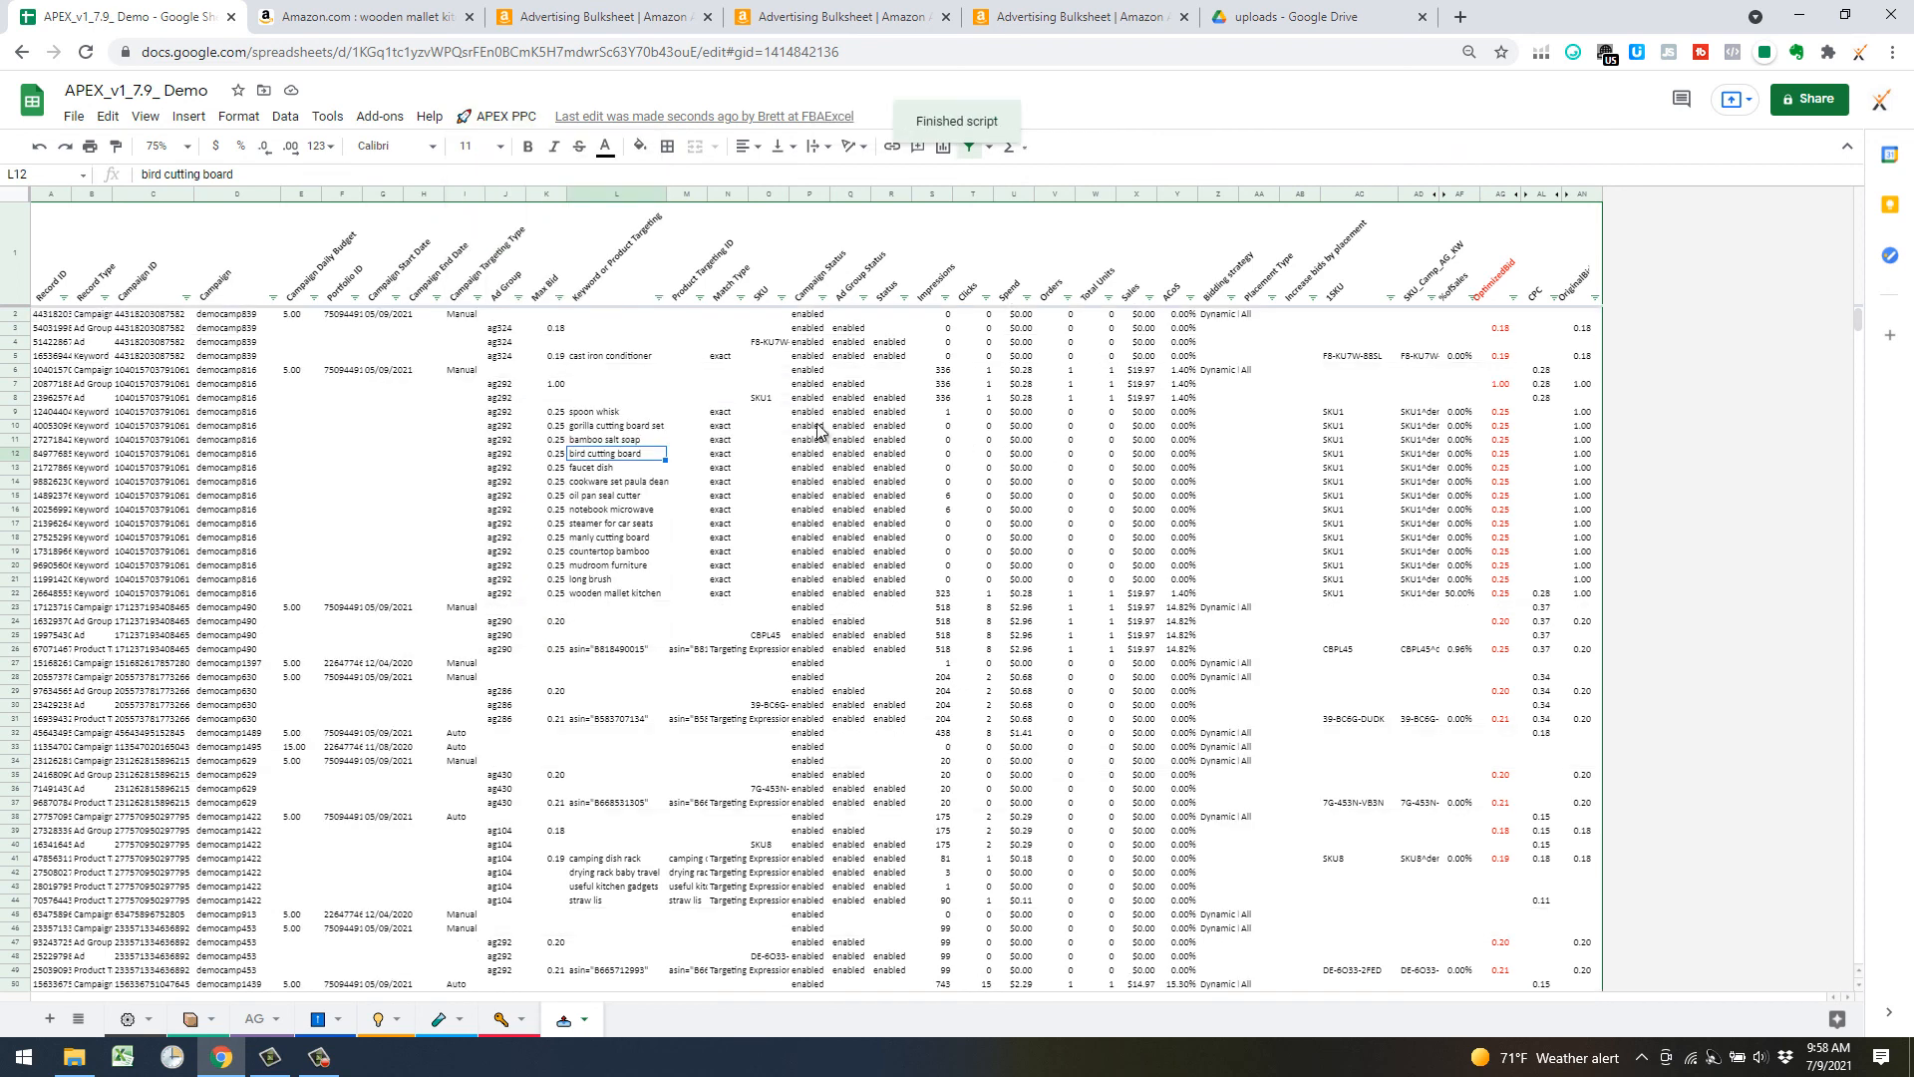
{"action": "left_click", "coordinate": [726, 425]}
Step: Look through the Custom Filters choices among the bulk filters and actions without applying any
{"action": "left_click", "coordinate": [499, 116]}
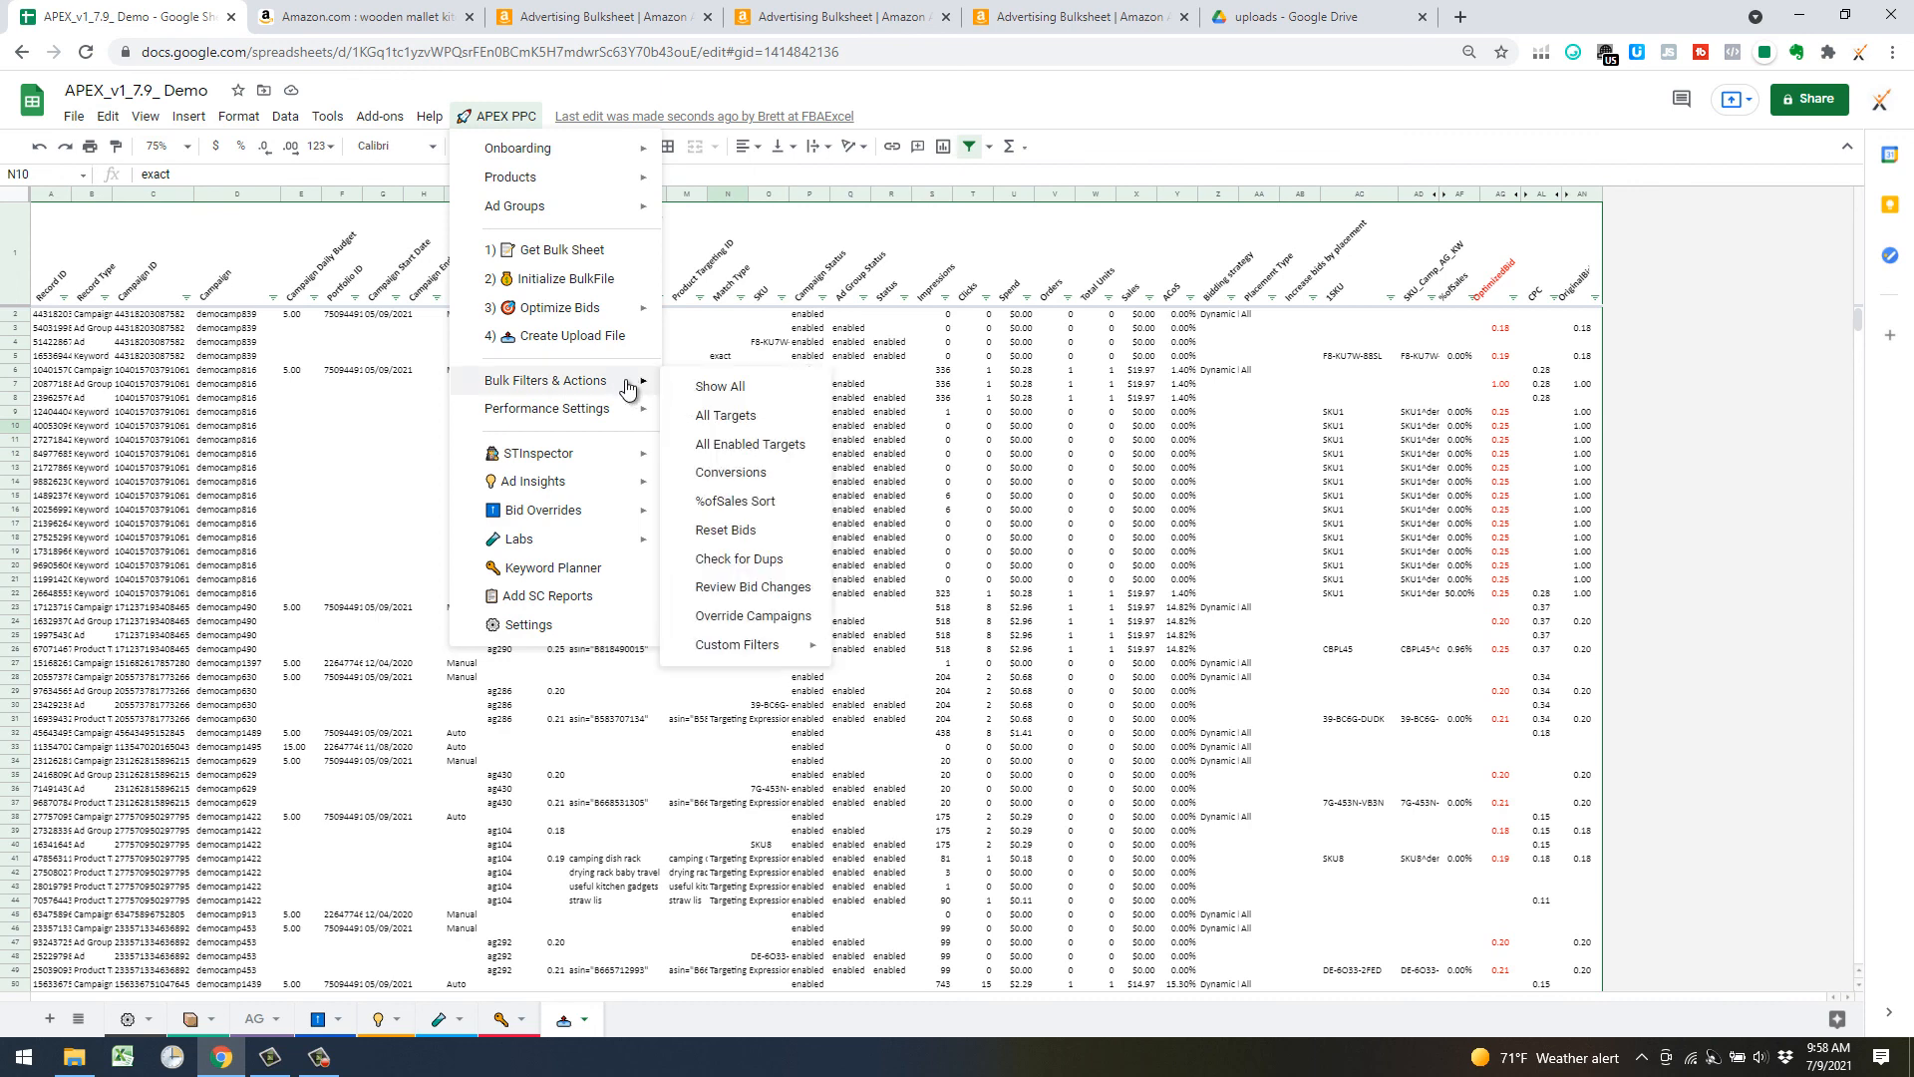
{"action": "mouse_move", "coordinate": [738, 660]}
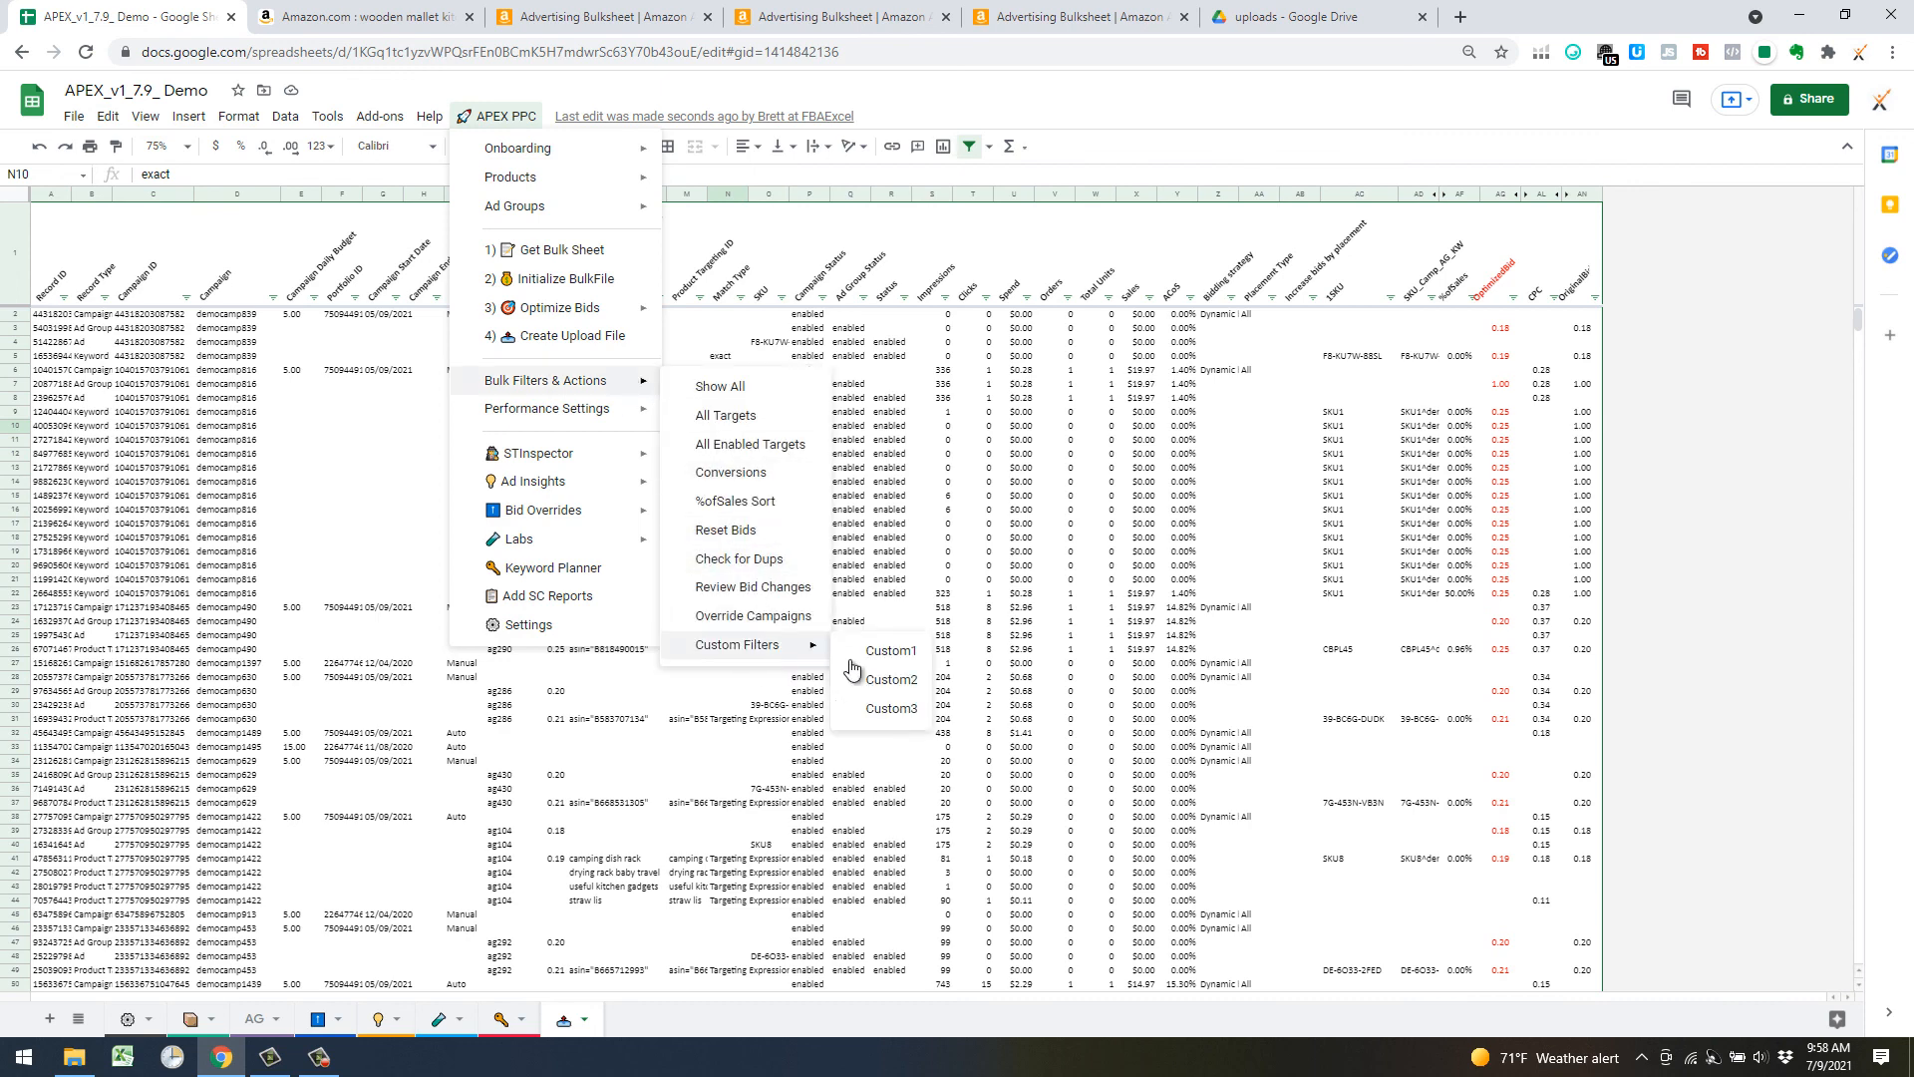
{"action": "left_click", "coordinate": [977, 439]}
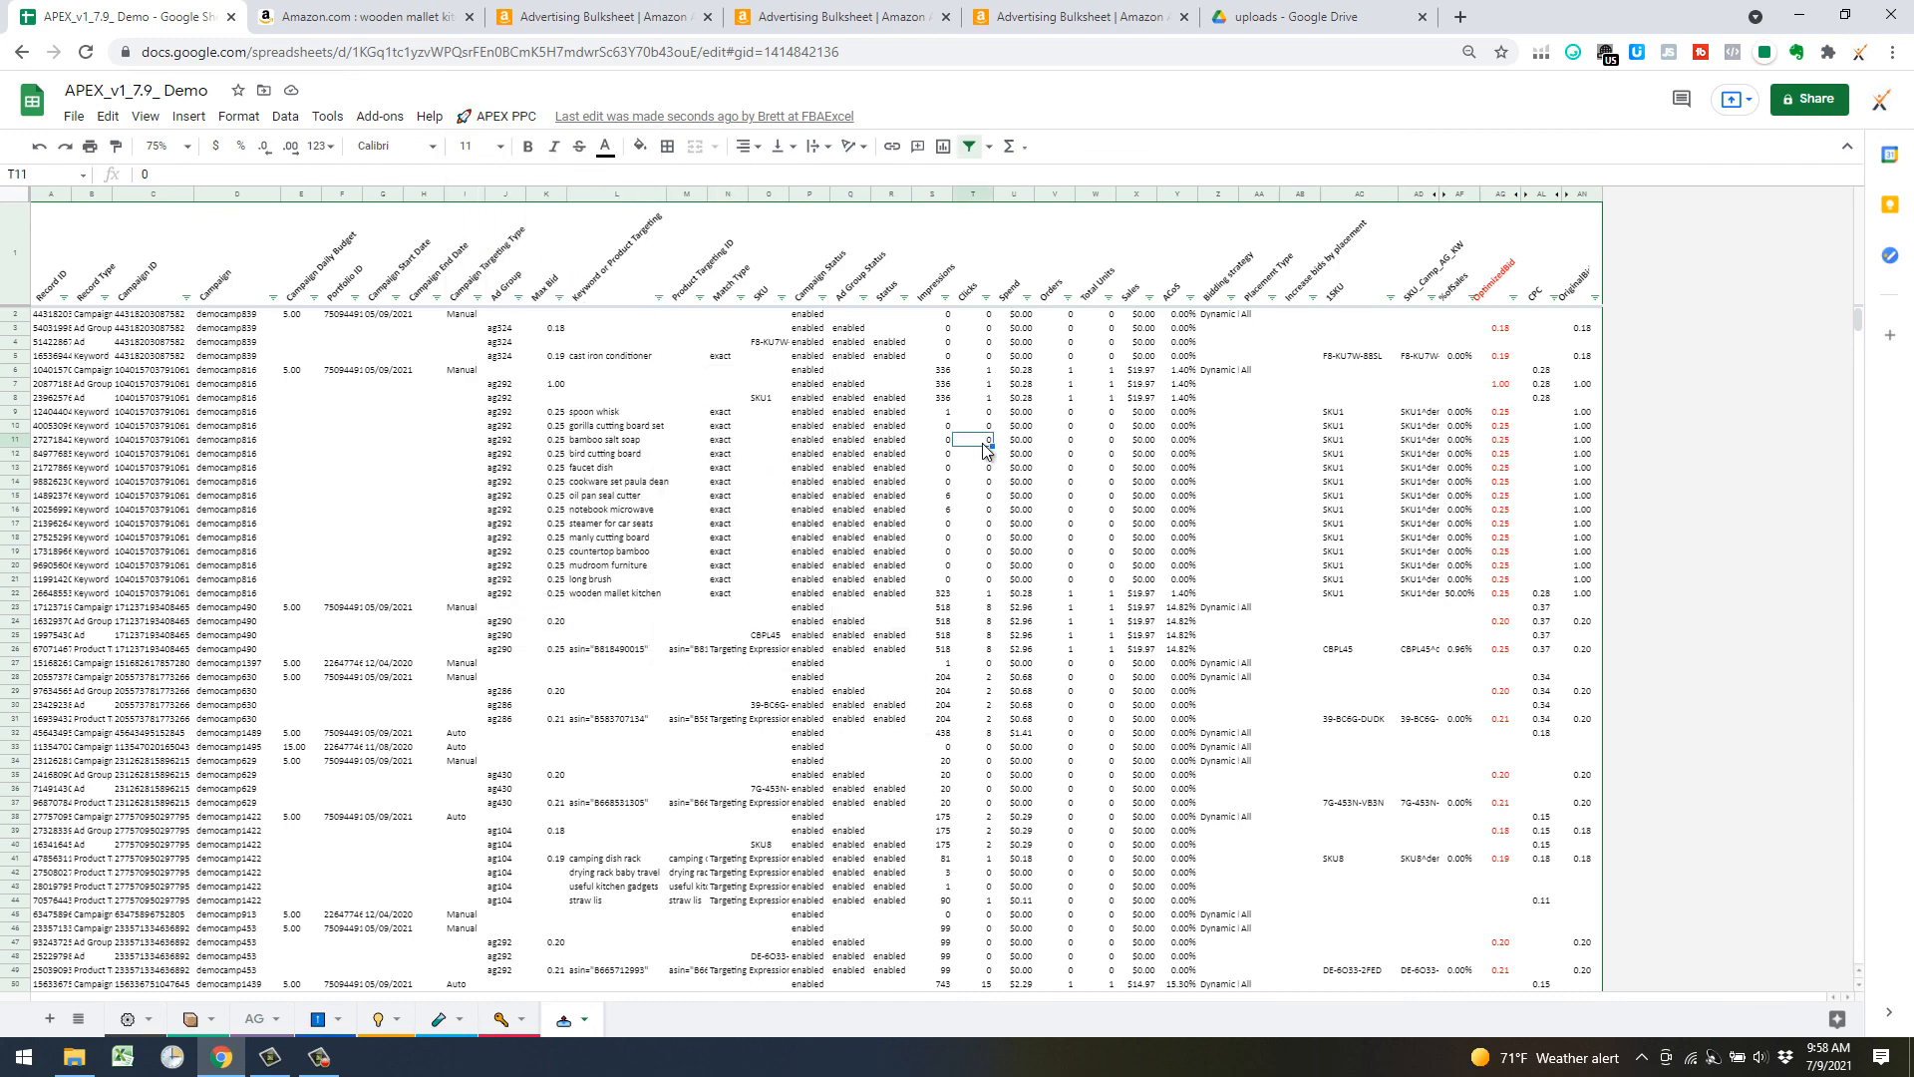